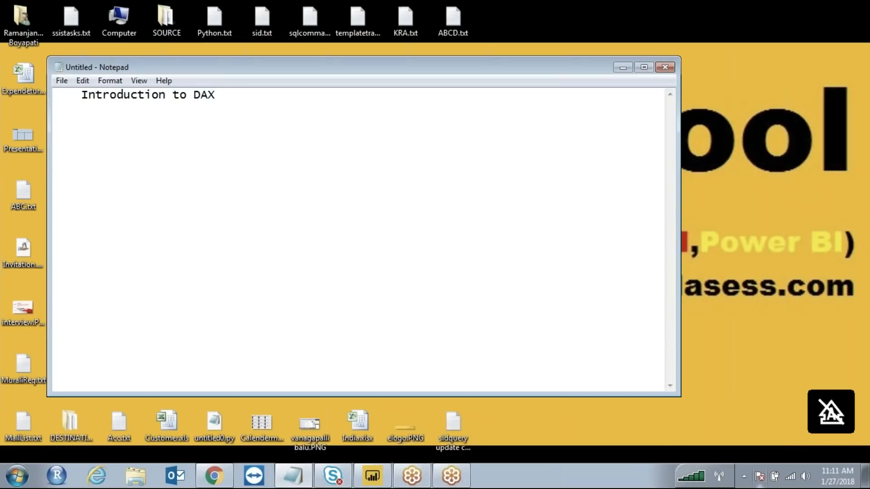
Step: Add the line "collection of Functions and Operators" below the "Introduction to DAX" title
{"action": "type", "text": "collection of "}
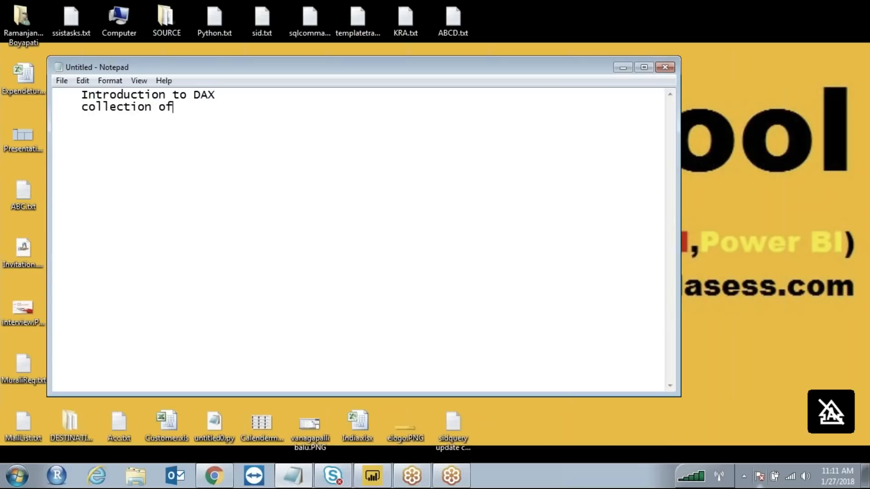
{"action": "type", "text": "Functipon"}
{"action": "key", "text": "BackSpace"}
{"action": "key", "text": "BackSpace"}
{"action": "key", "text": "BackSpace"}
{"action": "key", "text": "BackSpace"}
{"action": "type", "text": "ons and Operators   "}
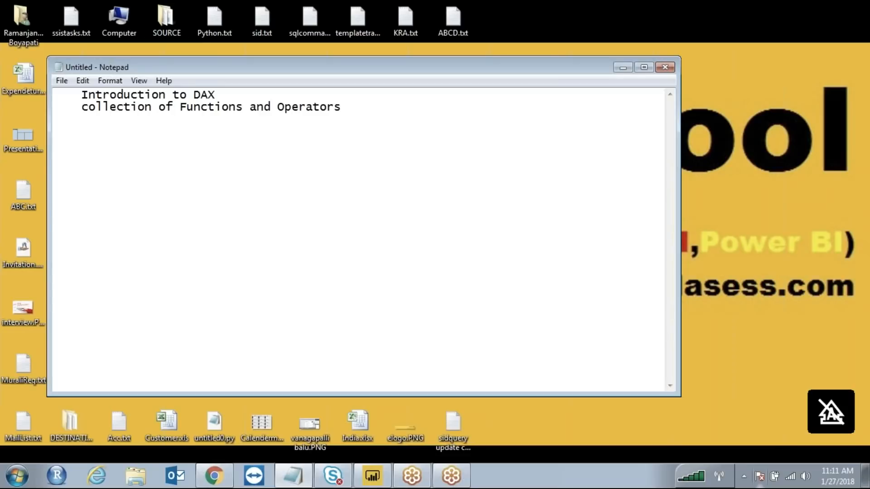
Step: Add the line "we can write down Expressions and formulas in SQL Server Analysis SSAS" to the notes
{"action": "type", "text": "  we can write down "}
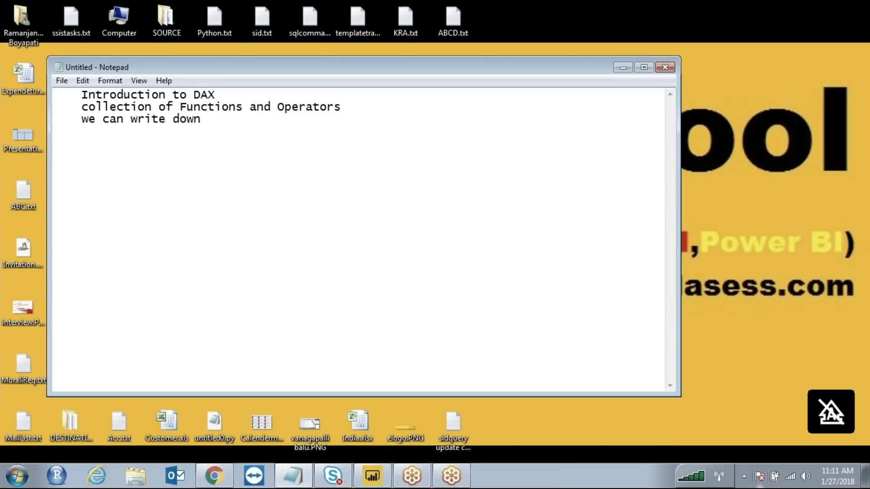
{"action": "type", "text": "Expressions and f"}
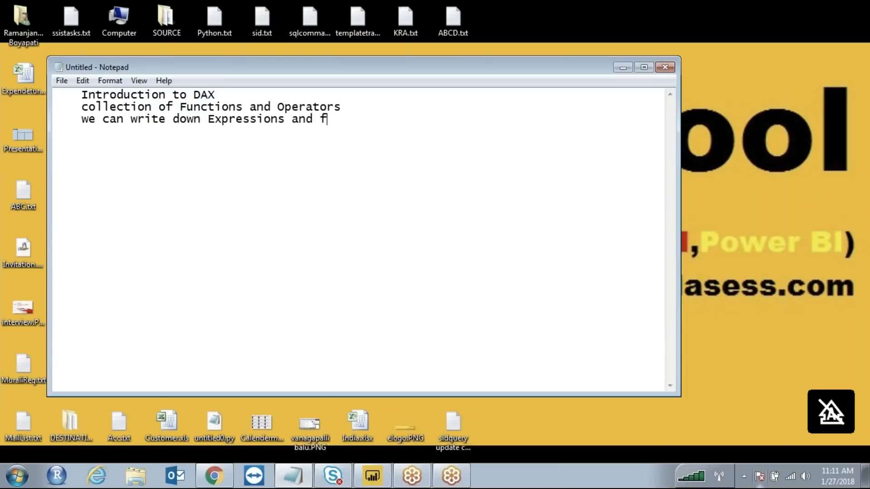
{"action": "type", "text": "ormulas in SQL Server Analysis SSAS"}
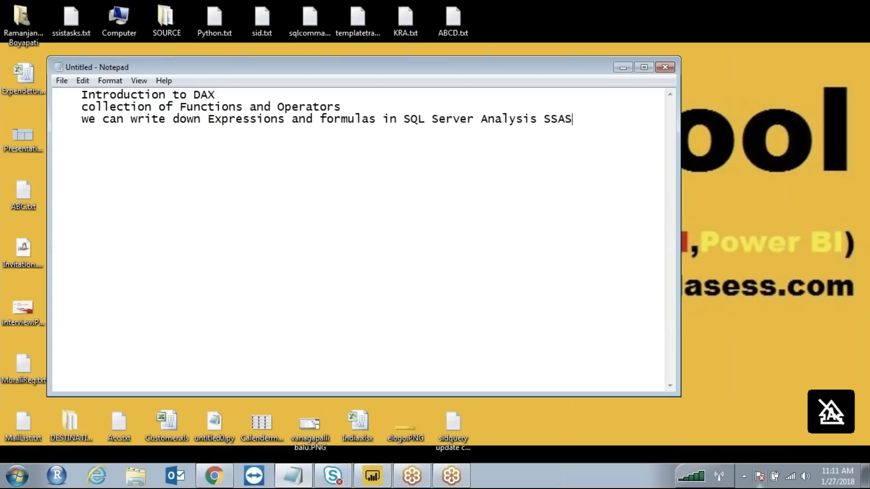
Step: Add "Power Query(Excel)" and "Power BI Desktop" as two separate lines below the SSAS line
{"action": "key", "text": "Return"}
{"action": "type", "text": "Power Que"}
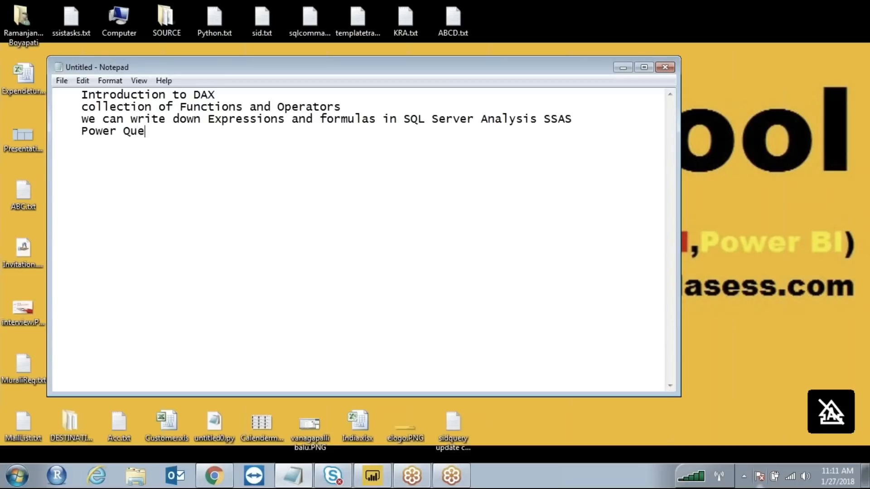
{"action": "type", "text": "ry(Excel)"}
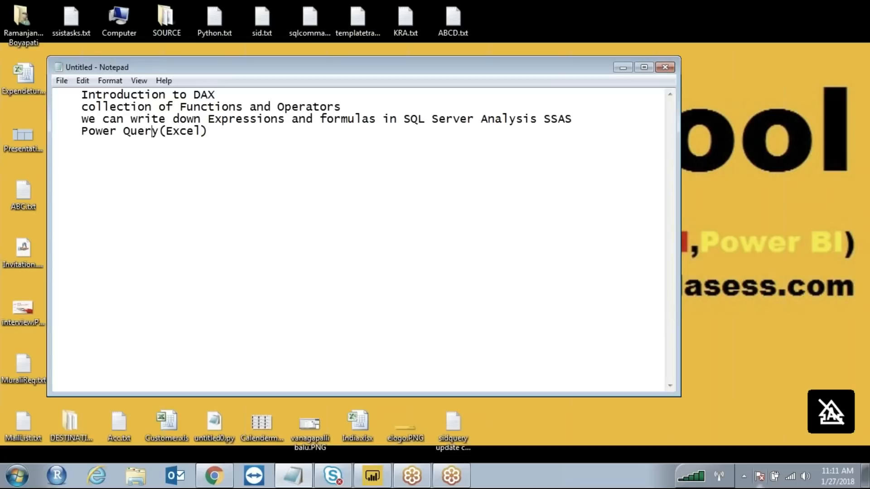
{"action": "key", "text": "End"}
{"action": "type", "text": "Power BI D"}
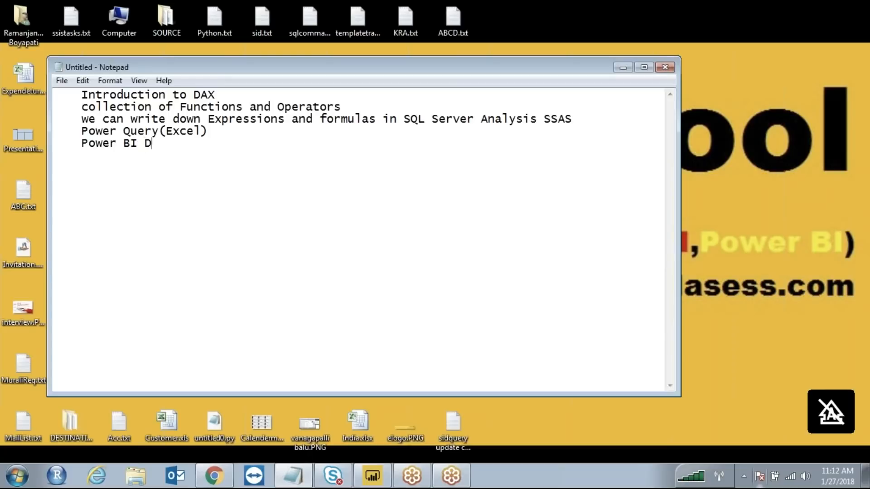
{"action": "type", "text": "esktop"}
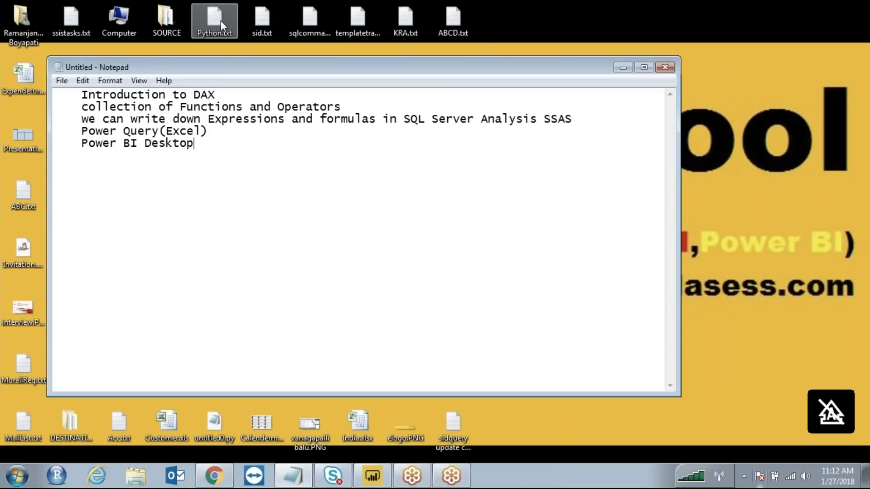
Step: Insert two blank lines above "Power BI Desktop", append "----M-language" to it and write "Dax language" aligned underneath
{"action": "left_click_drag", "start_coordinate": [202, 147], "coordinate": [82, 145]}
{"action": "left_click", "coordinate": [206, 144]}
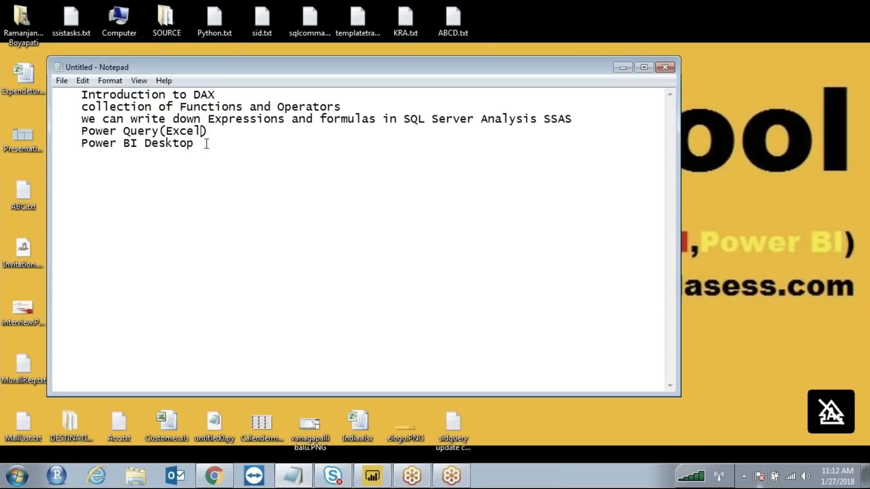
{"action": "key", "text": "Return"}
{"action": "key", "text": "Return"}
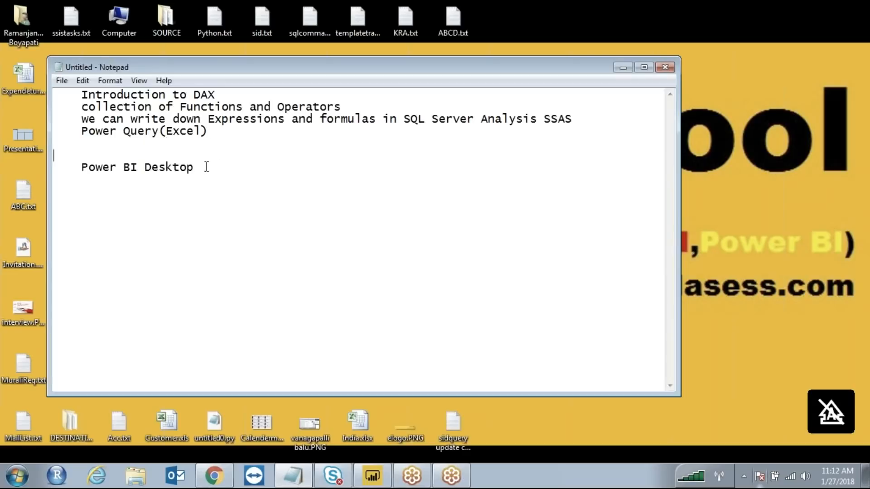
{"action": "type", "text": "----M_"}
{"action": "key", "text": "BackSpace"}
{"action": "type", "text": "-languageDax "}
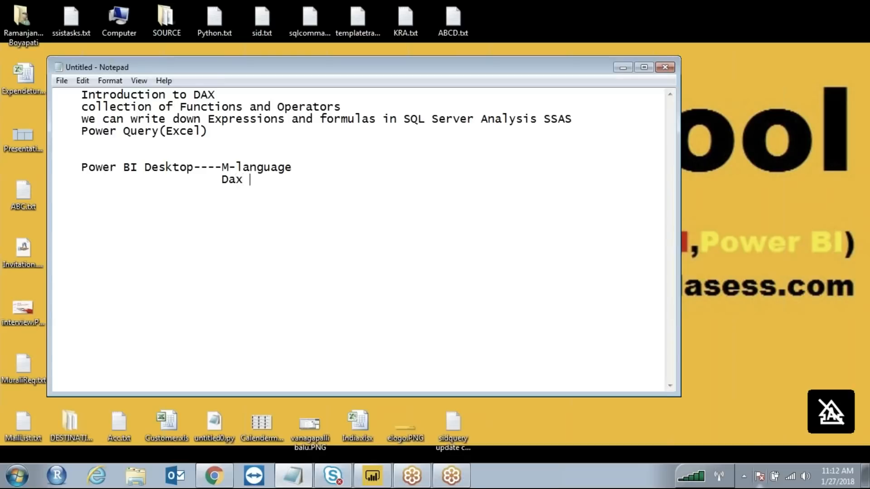
{"action": "type", "text": "language"}
Step: Switch to Power BI Desktop and view the DimDate query's M code in the Query Editor's Advanced Editor, leaving it without changes
{"action": "left_click", "coordinate": [372, 476]}
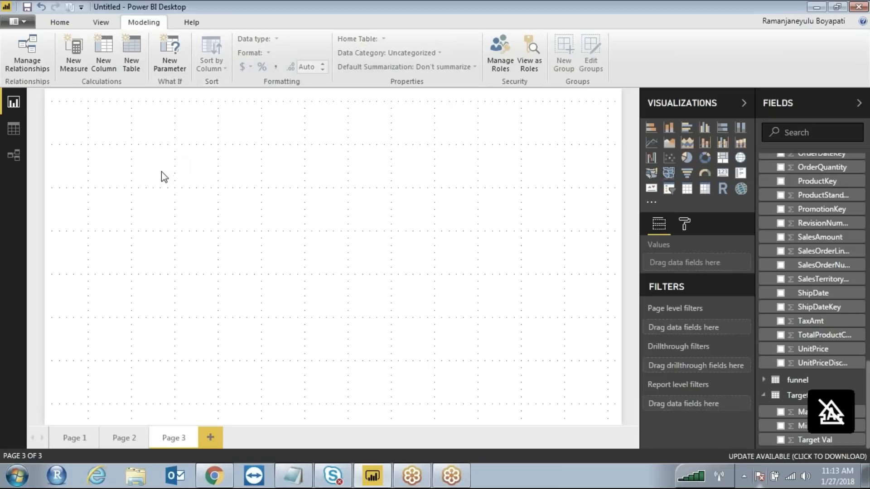
{"action": "left_click", "coordinate": [56, 21]}
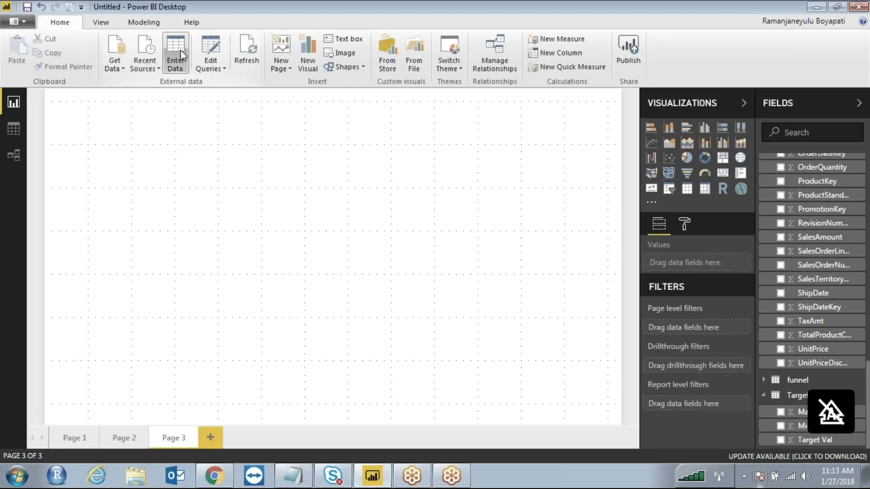
{"action": "left_click", "coordinate": [212, 68]}
{"action": "left_click", "coordinate": [231, 83]}
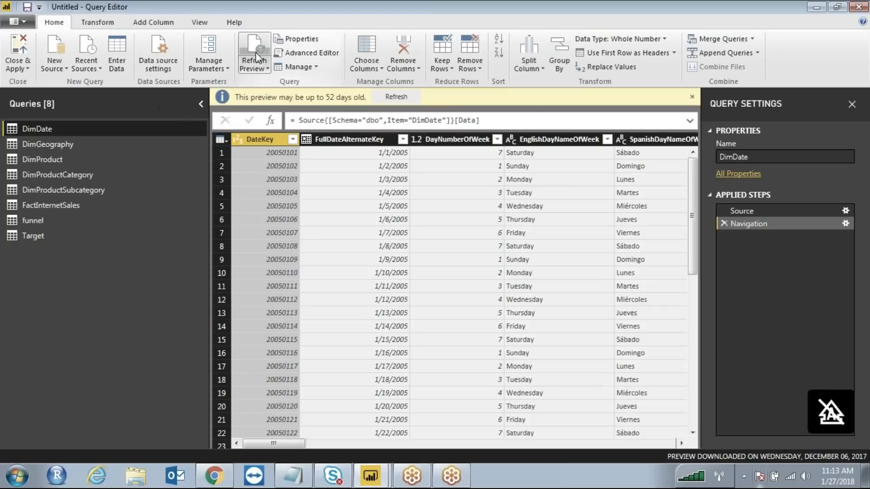
{"action": "left_click", "coordinate": [304, 55]}
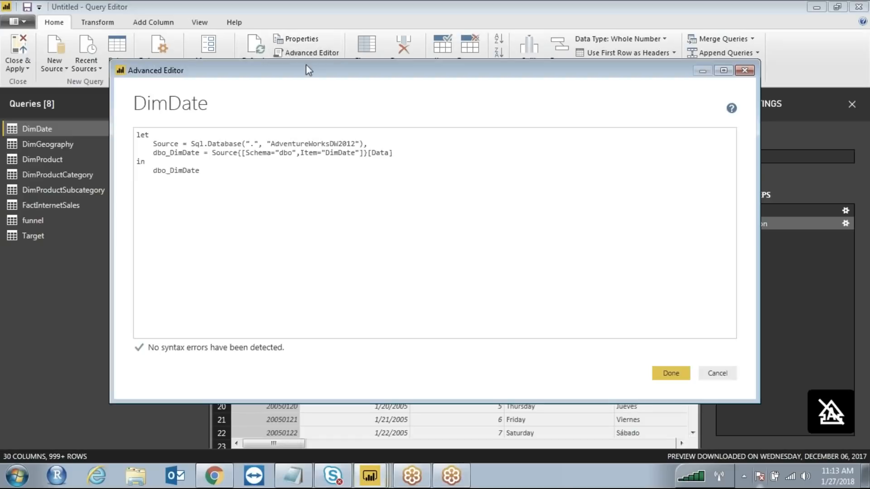
{"action": "key", "text": "ctrl+a"}
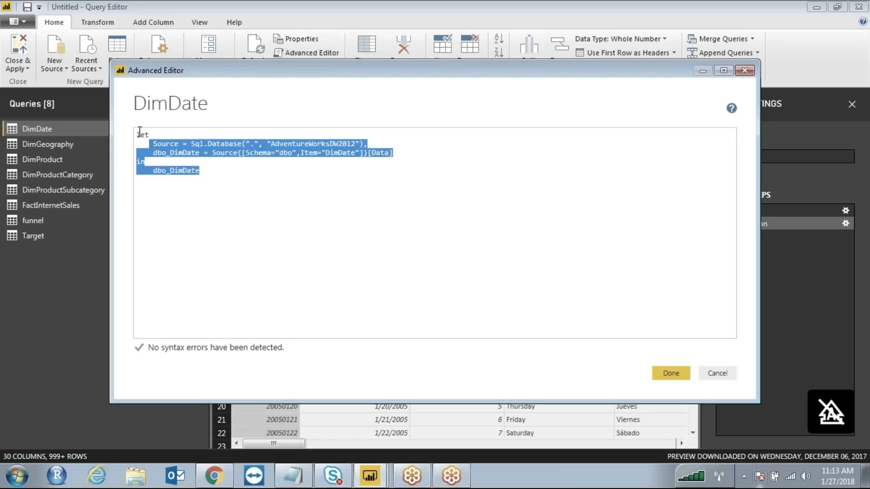
{"action": "left_click", "coordinate": [731, 375]}
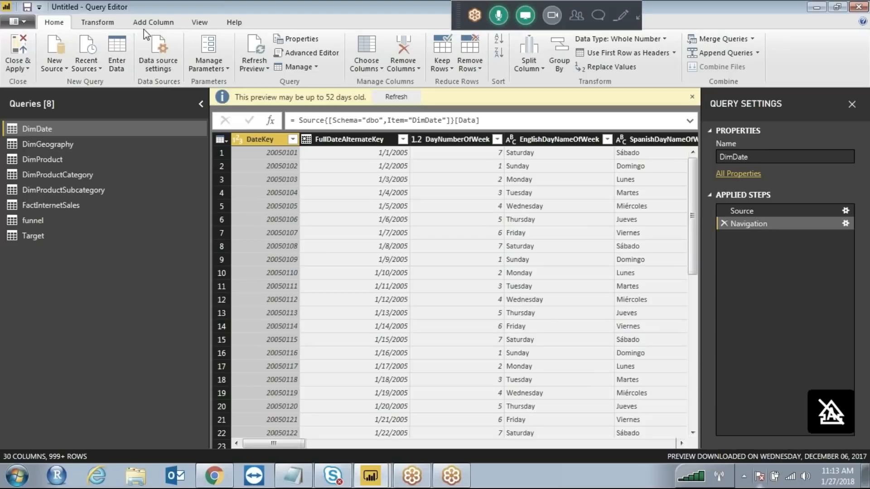
Step: Examine the Custom Column dialog's formula area for DimDate, cancel it and close the Query Editor
{"action": "left_click", "coordinate": [153, 21]}
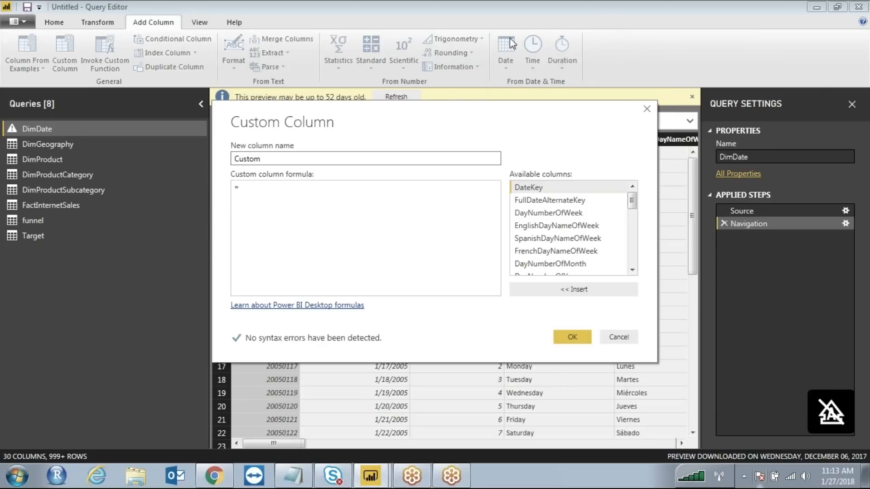
{"action": "mouse_move", "coordinate": [315, 147]}
{"action": "left_mouse_down"}
{"action": "mouse_move", "coordinate": [287, 135]}
{"action": "mouse_move", "coordinate": [289, 242]}
{"action": "mouse_move", "coordinate": [376, 184]}
{"action": "mouse_move", "coordinate": [272, 146]}
{"action": "mouse_move", "coordinate": [252, 151]}
{"action": "left_mouse_up"}
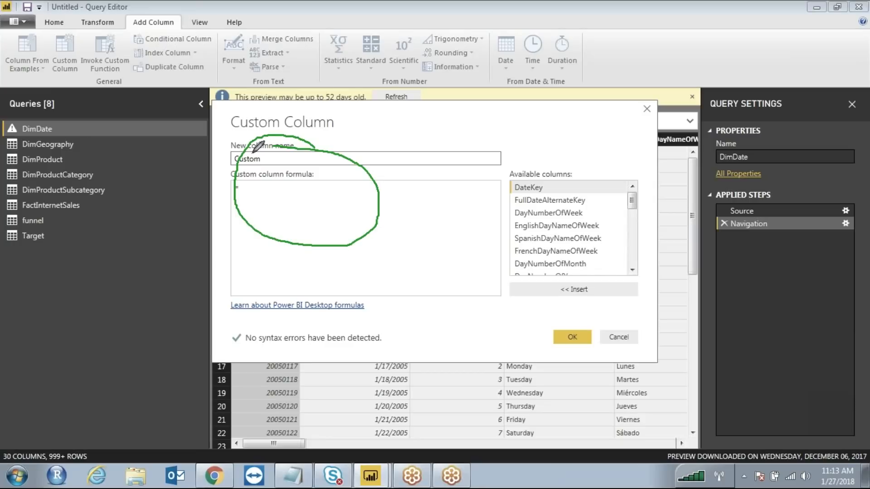
{"action": "left_click", "coordinate": [481, 41]}
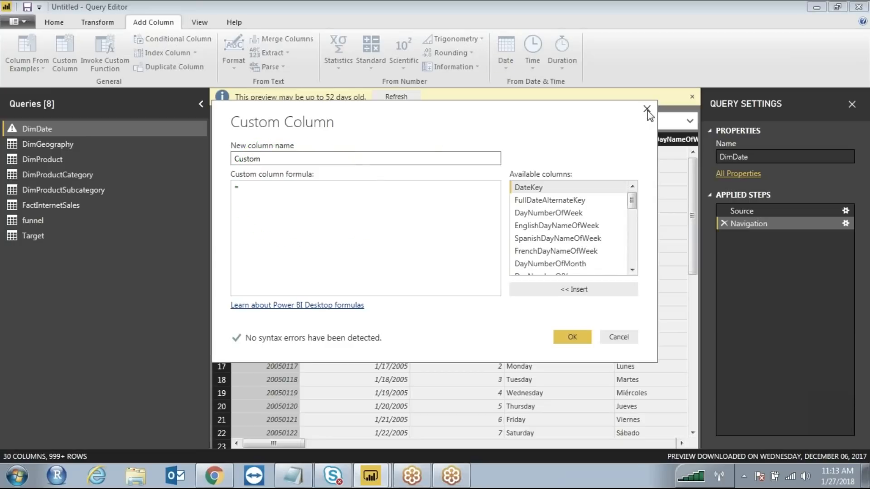
{"action": "left_click", "coordinate": [647, 110]}
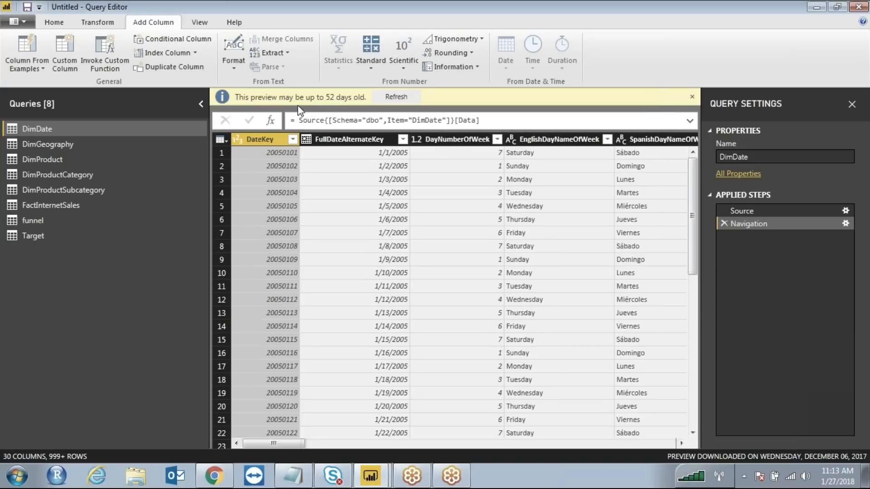
{"action": "left_click", "coordinate": [30, 23]}
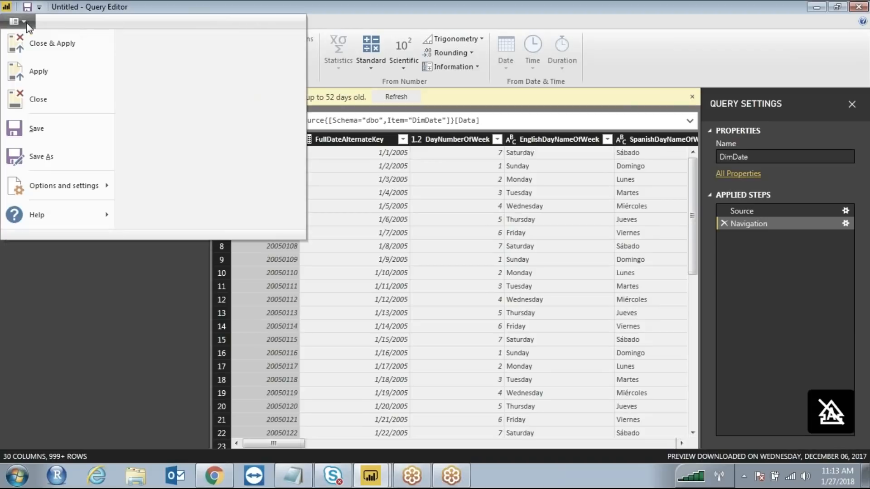
{"action": "left_click", "coordinate": [728, 71]}
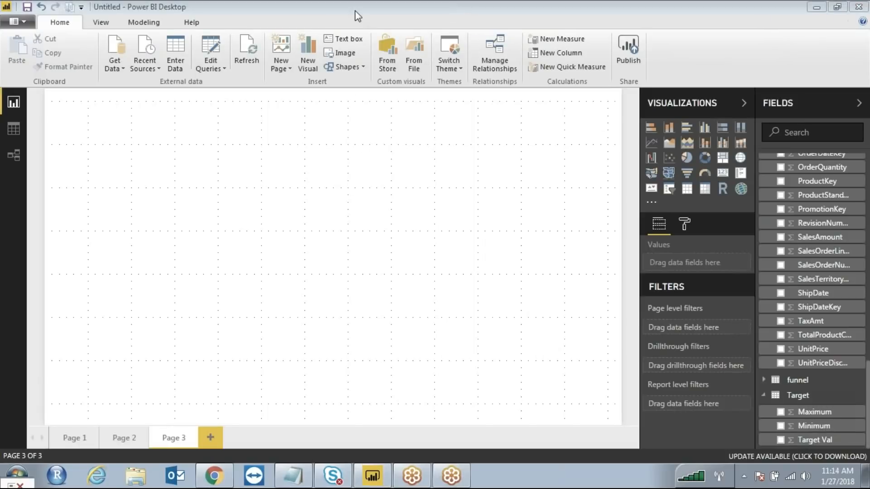
Step: Examine where the New Measure, New Column and New Table commands for DAX are offered in the report view
{"action": "left_click", "coordinate": [235, 41]}
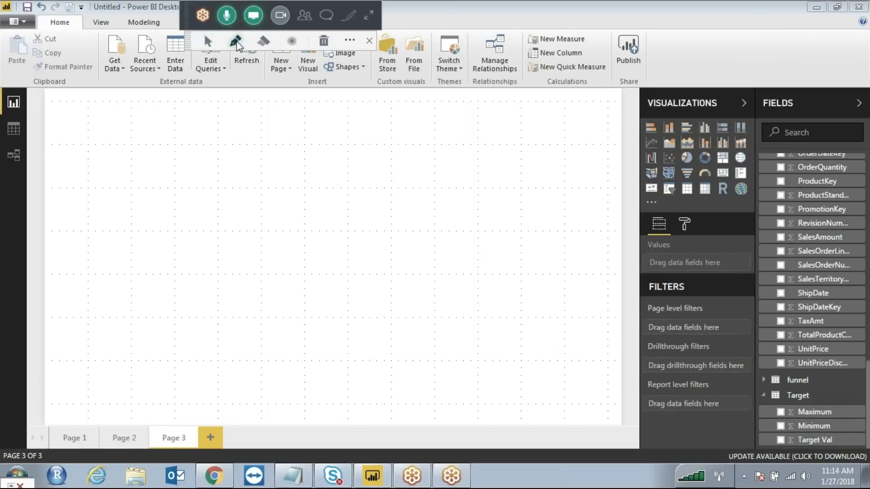
{"action": "mouse_move", "coordinate": [576, 31]}
{"action": "left_mouse_down"}
{"action": "mouse_move", "coordinate": [520, 30]}
{"action": "mouse_move", "coordinate": [516, 51]}
{"action": "mouse_move", "coordinate": [597, 50]}
{"action": "mouse_move", "coordinate": [575, 31]}
{"action": "left_mouse_up"}
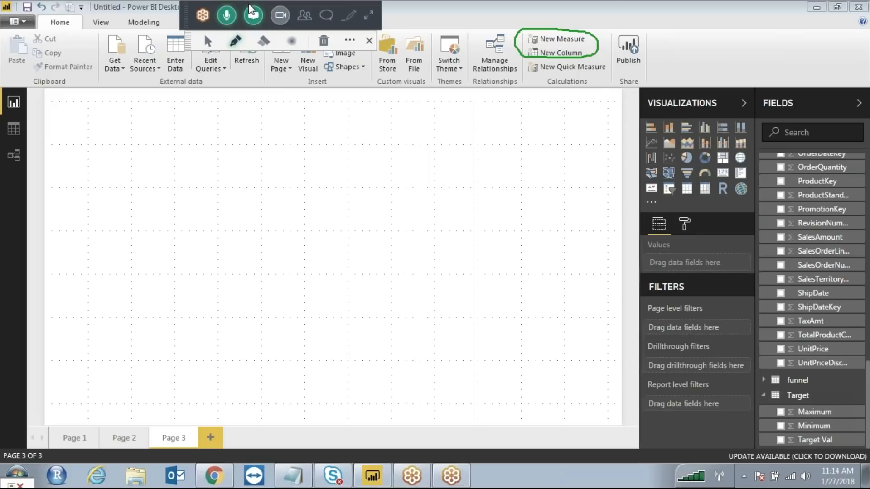
{"action": "left_click_drag", "start_coordinate": [248, 5], "coordinate": [673, 4]}
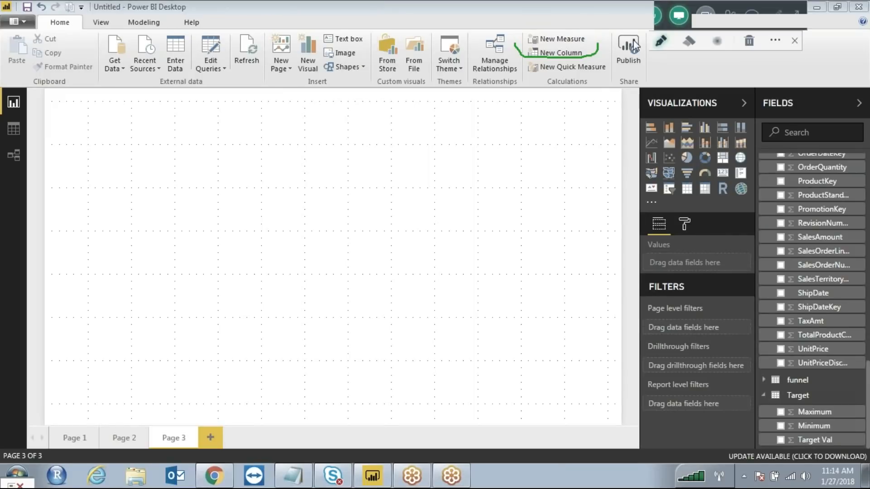
{"action": "left_click", "coordinate": [144, 22]}
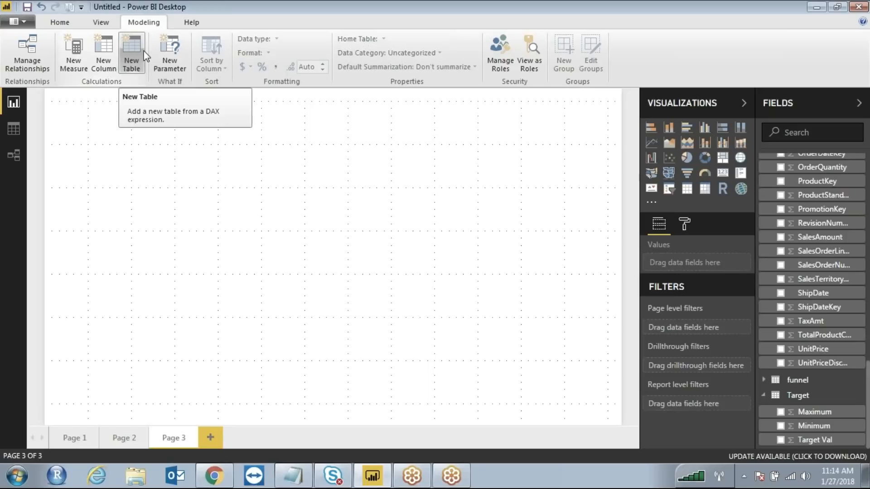
{"action": "left_click", "coordinate": [62, 22]}
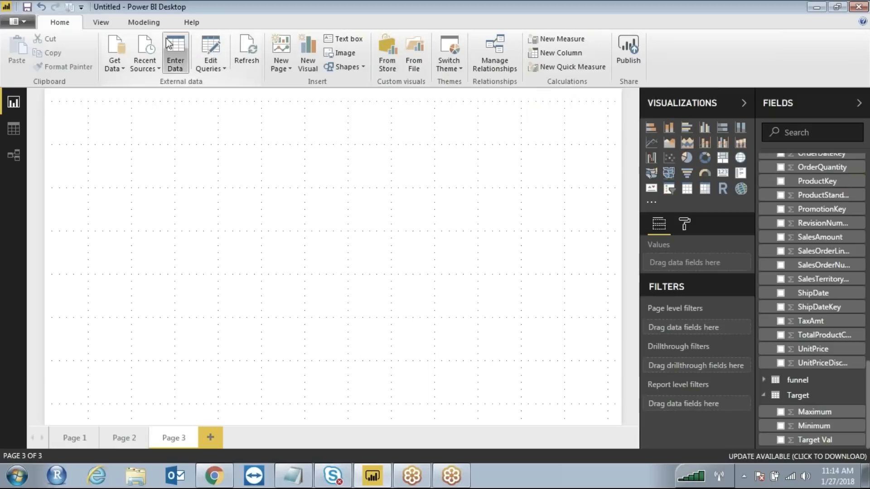
{"action": "left_click", "coordinate": [138, 21]}
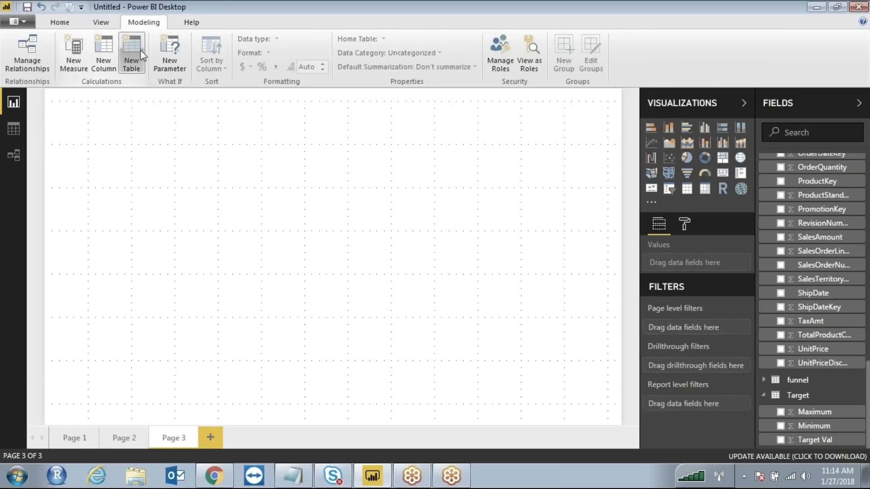
{"action": "left_click", "coordinate": [62, 22]}
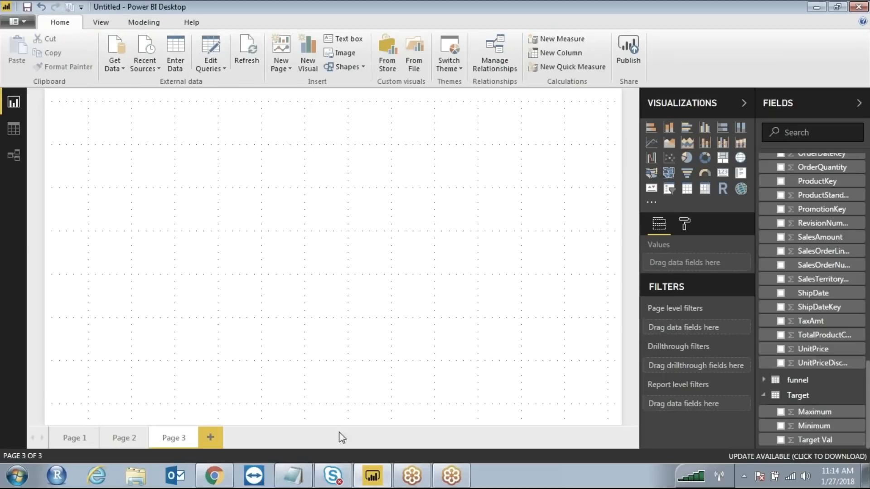
Step: Switch to the Notepad notes and add the line "Place to write DAX----New Column in Report" below the languages
{"action": "left_click", "coordinate": [301, 480]}
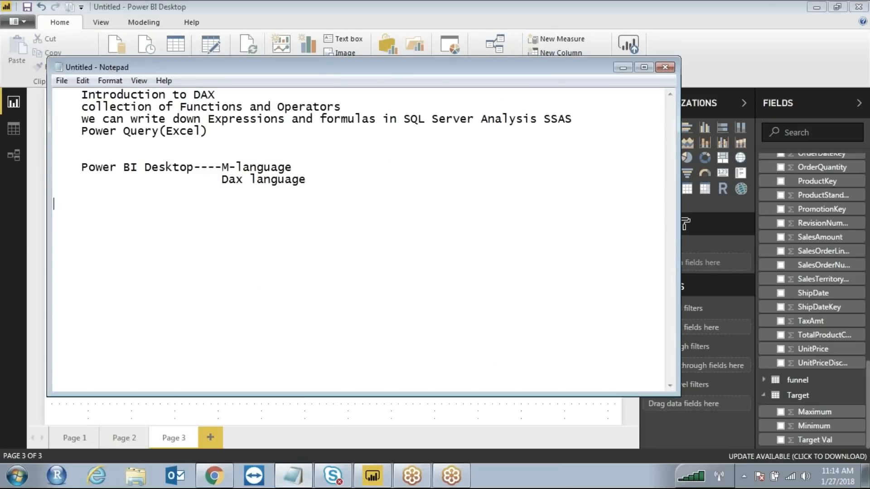
{"action": "type", "text": "Place to write D"}
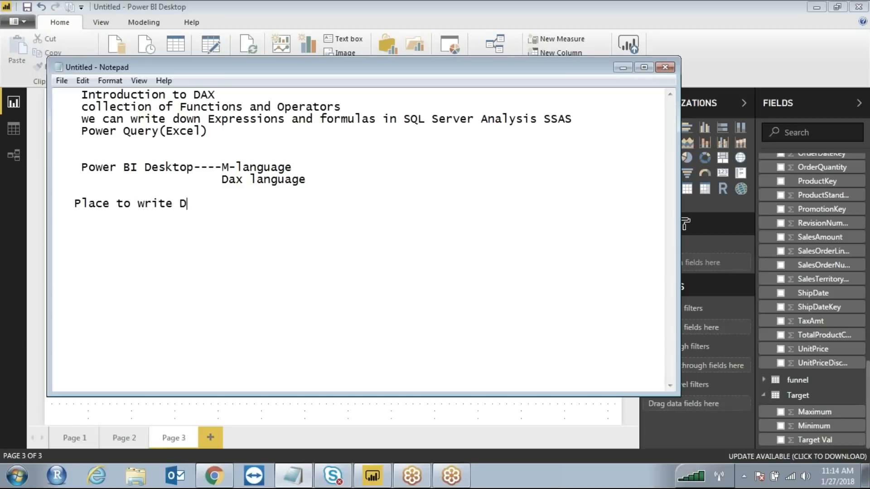
{"action": "type", "text": "AX----New Col"}
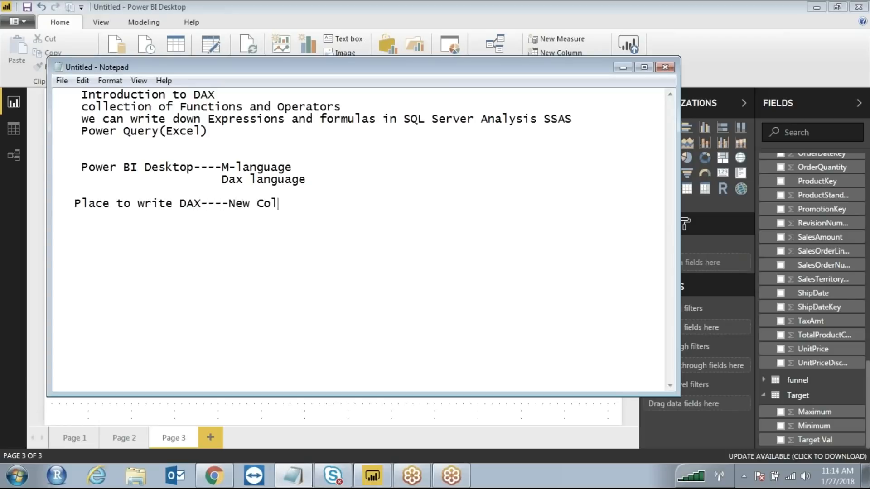
{"action": "type", "text": "umn in Report "}
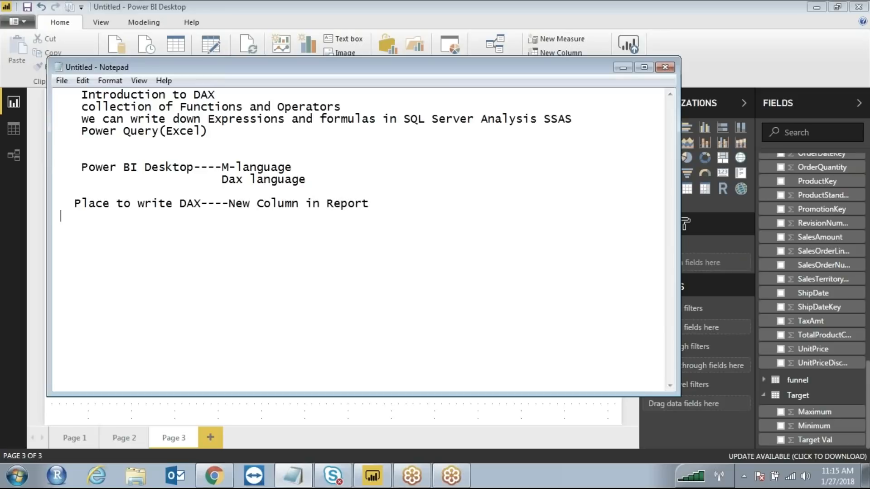
Step: Add the lines "new Measure" and "New table" beneath "New Column in Report" in the notes and return to Power BI Desktop
{"action": "type", "text": "                         new Measure "}
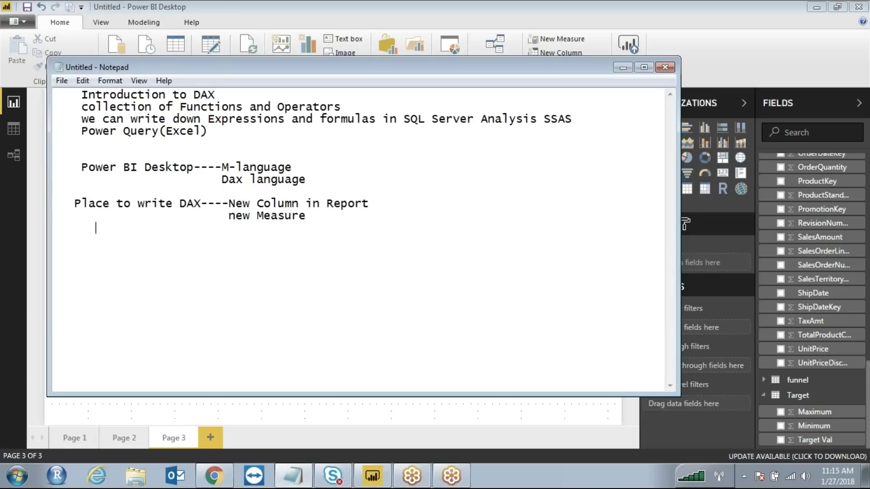
{"action": "type", "text": "                         New table"}
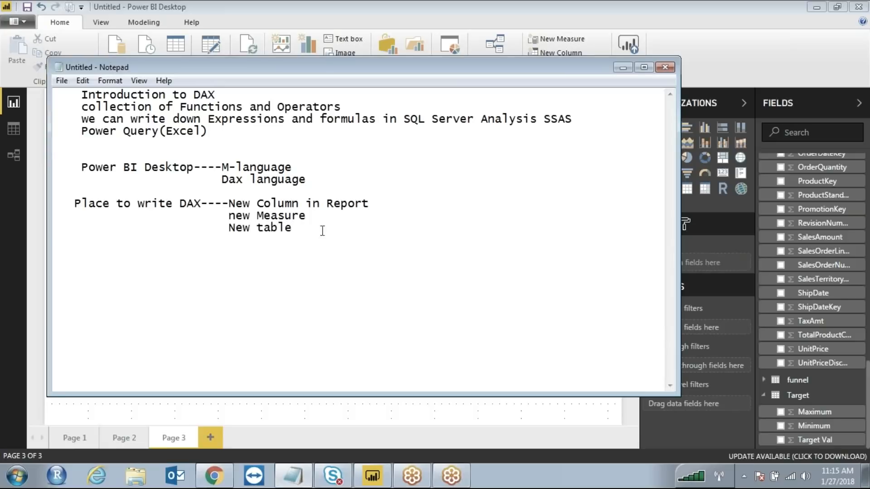
{"action": "left_click", "coordinate": [627, 66]}
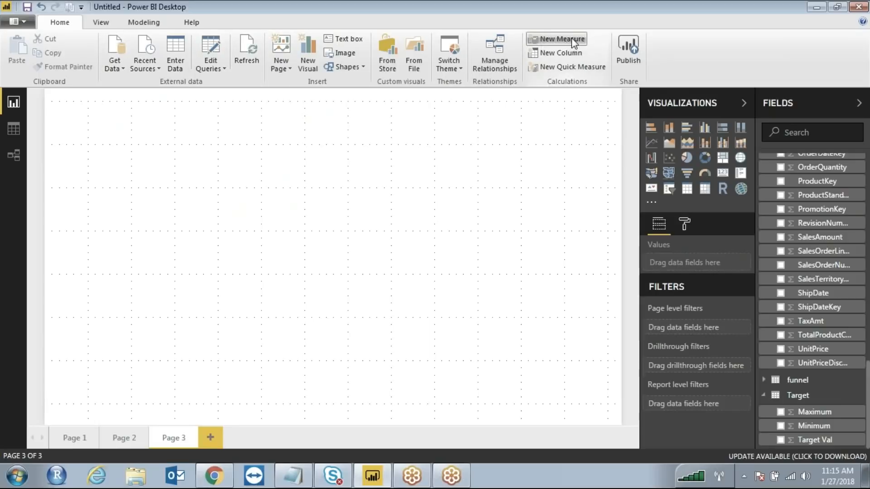
Step: Collapse the expanded DimProductCategory, DimProductSubcategory, FactInternetSales and Target tables in the field list
{"action": "scroll", "coordinate": [852, 300], "scroll_direction": "up", "scroll_amount": 5}
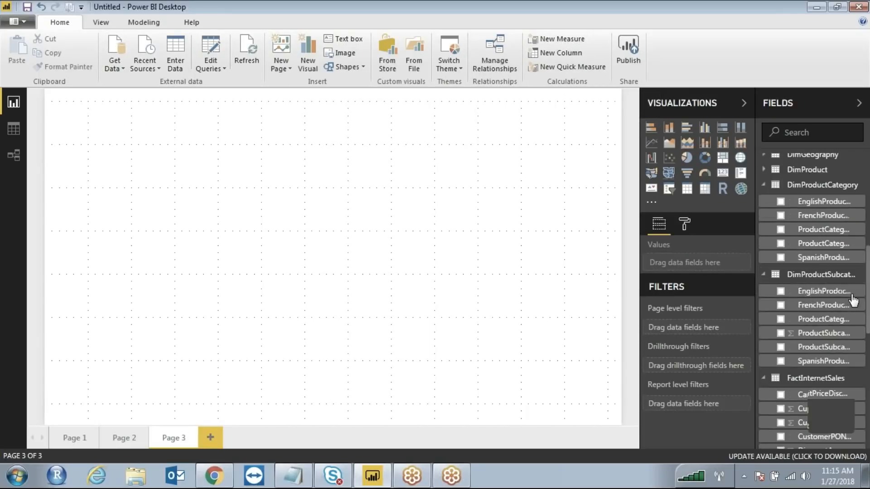
{"action": "scroll", "coordinate": [853, 300], "scroll_direction": "up", "scroll_amount": 5}
{"action": "left_click", "coordinate": [765, 163]}
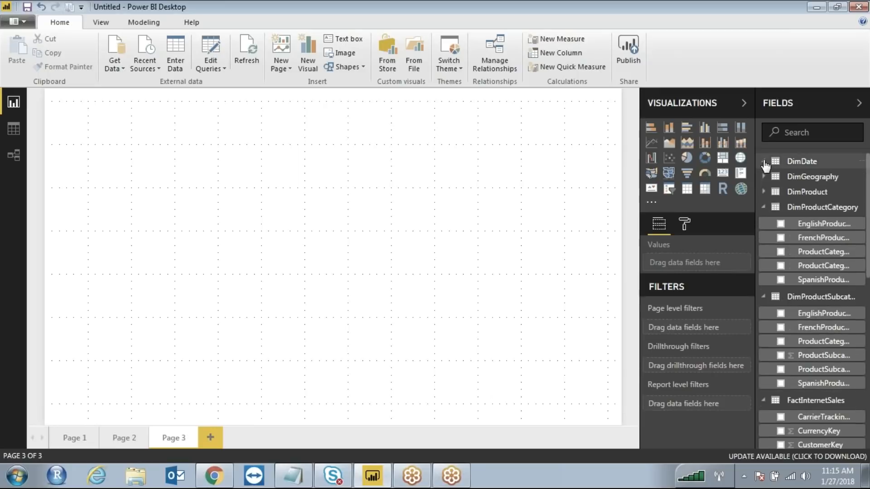
{"action": "left_click", "coordinate": [764, 208]}
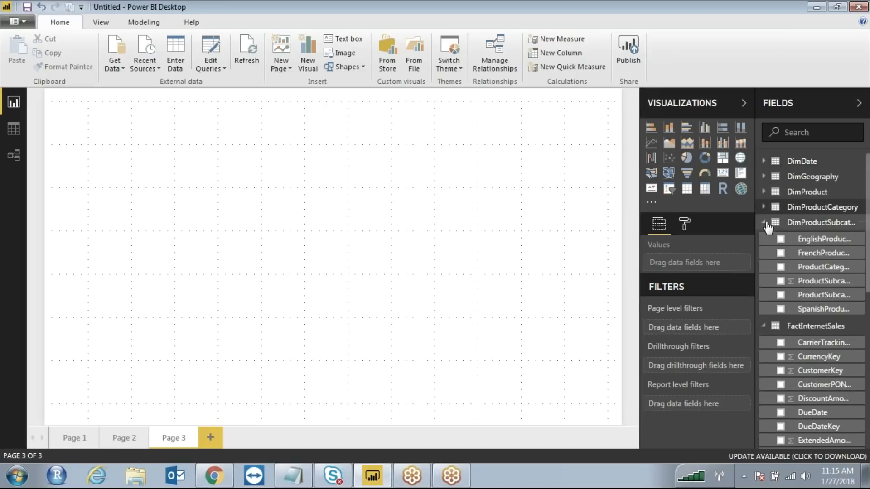
{"action": "left_click", "coordinate": [764, 223]}
{"action": "left_click", "coordinate": [764, 237]}
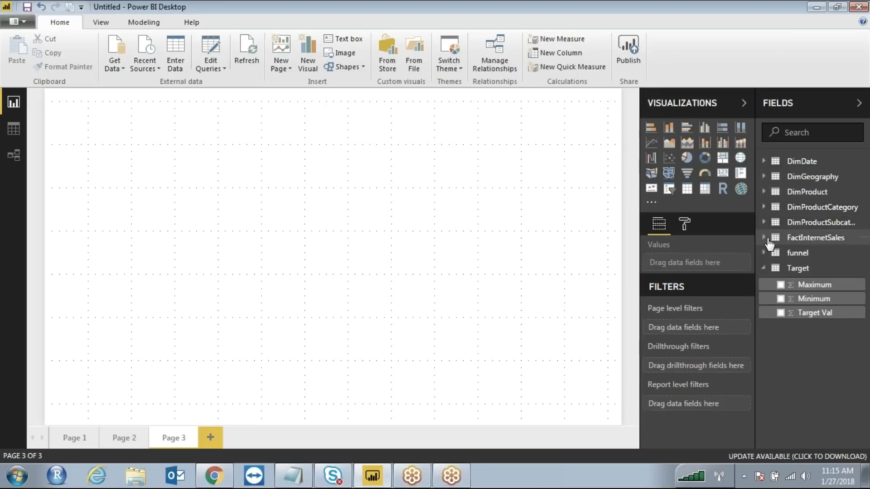
{"action": "left_click", "coordinate": [764, 270]}
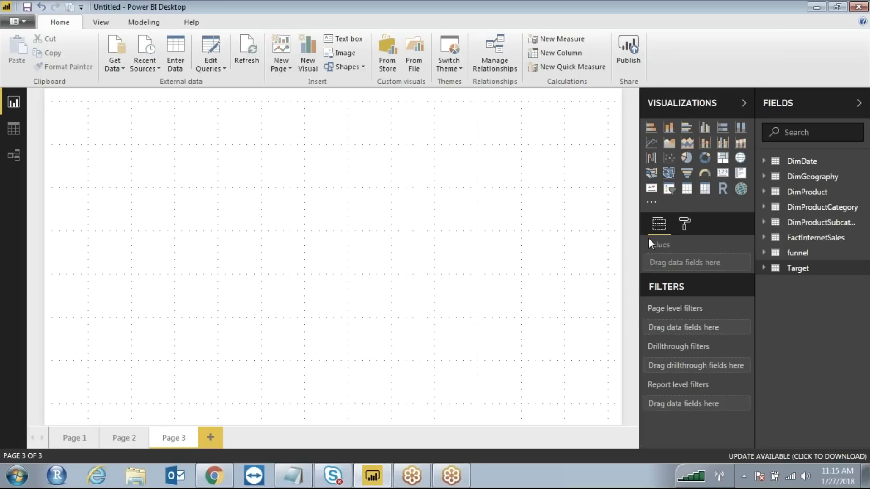
Step: Create and load a manually entered table named "Caliculated Measures" with a single column "Measure Val"
{"action": "left_click", "coordinate": [175, 51]}
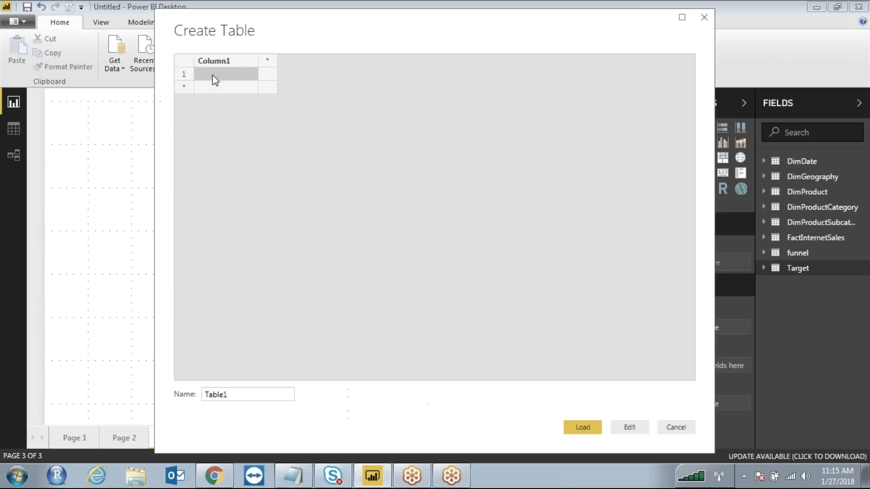
{"action": "double_click", "coordinate": [222, 62]}
{"action": "type", "text": "Me"}
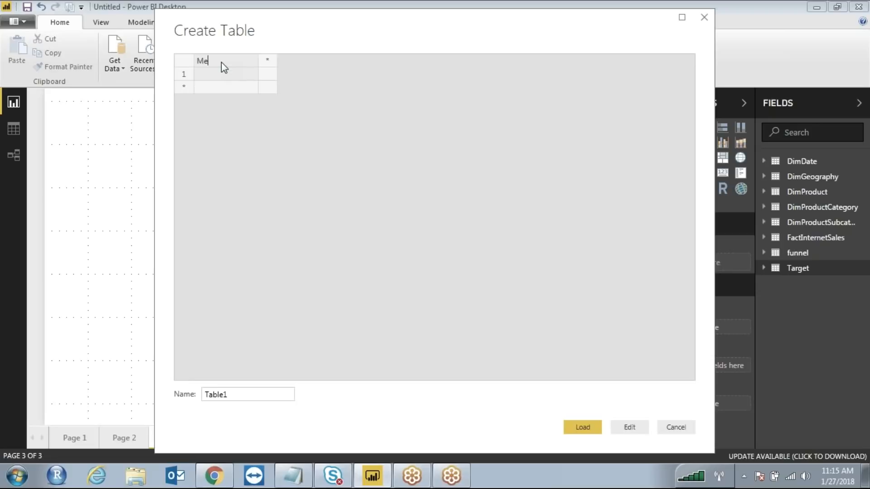
{"action": "type", "text": "asure Val"}
{"action": "left_click", "coordinate": [235, 392]}
{"action": "double_click", "coordinate": [235, 393]}
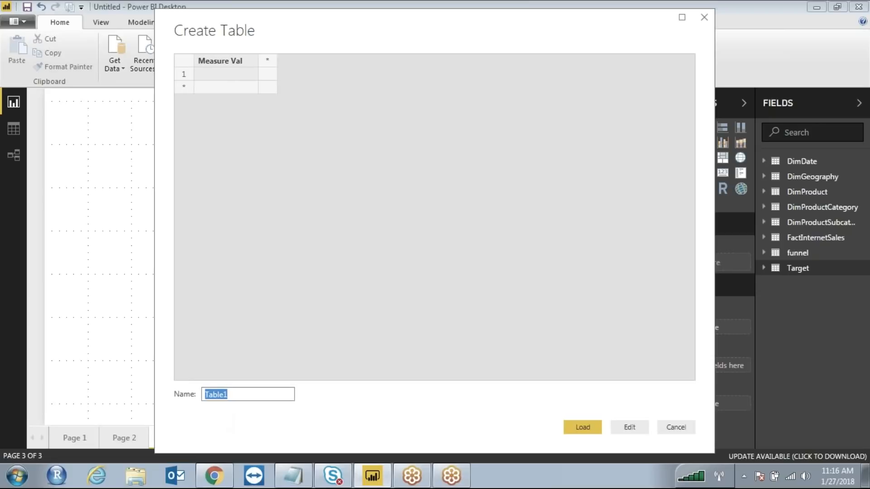
{"action": "type", "text": "Caliculated Measures"}
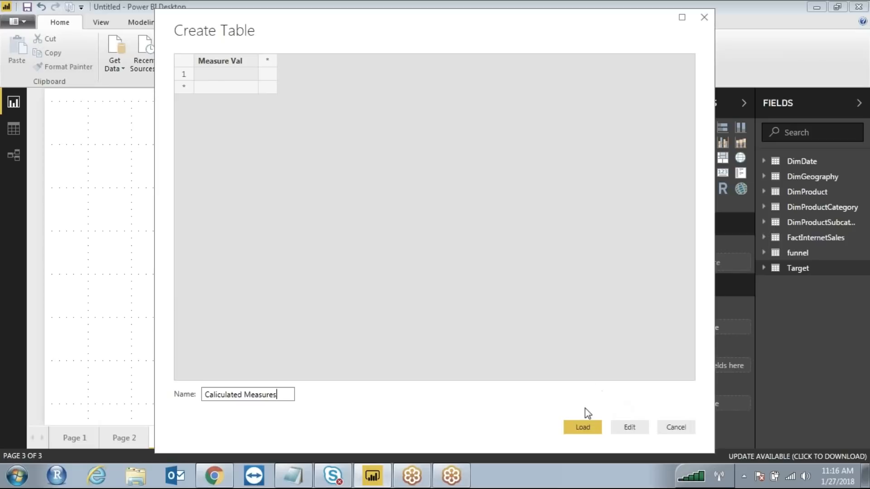
{"action": "left_click", "coordinate": [582, 427]}
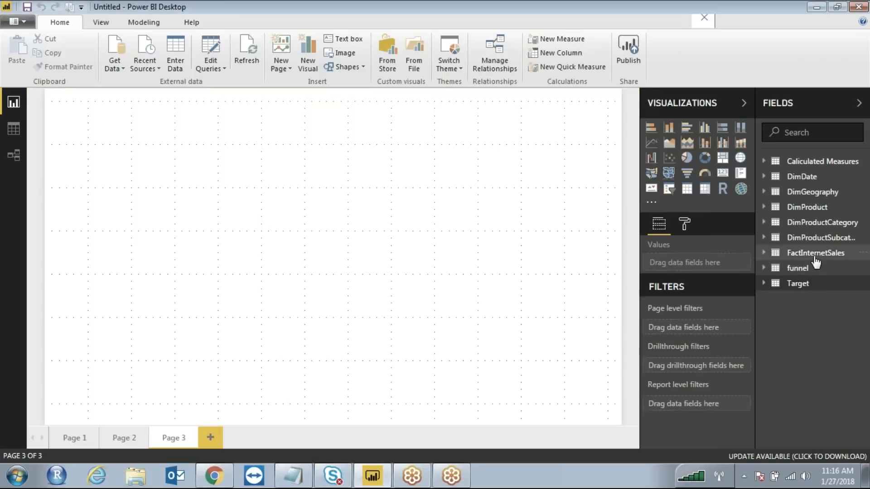
Step: Start a new measure in the Caliculated Measures table and name it TotalSales
{"action": "left_click", "coordinate": [765, 161]}
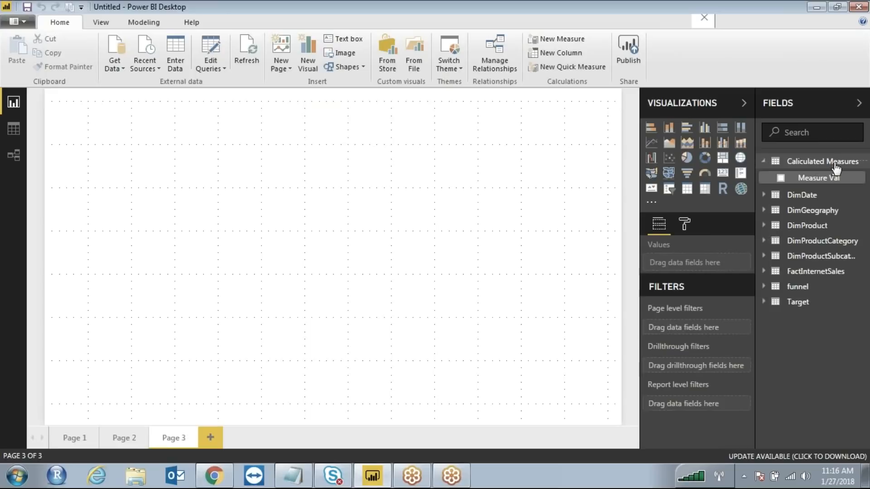
{"action": "left_click", "coordinate": [764, 162]}
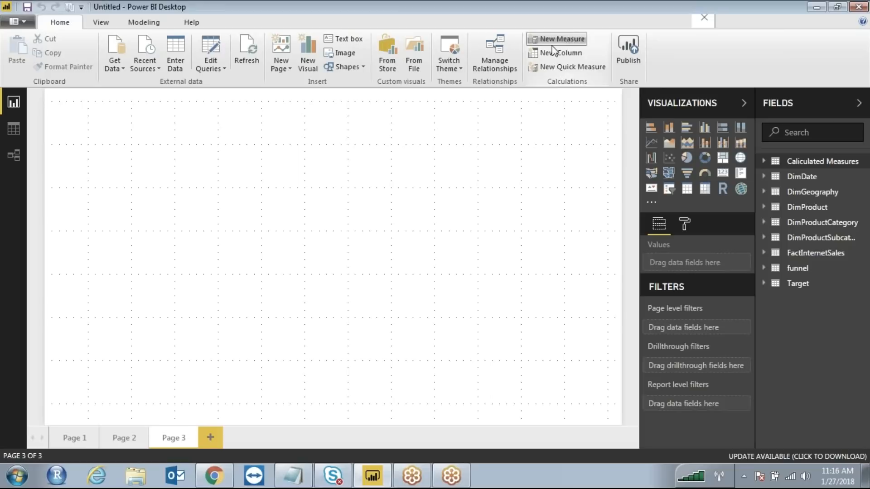
{"action": "left_click", "coordinate": [562, 39]}
{"action": "left_click", "coordinate": [120, 98]}
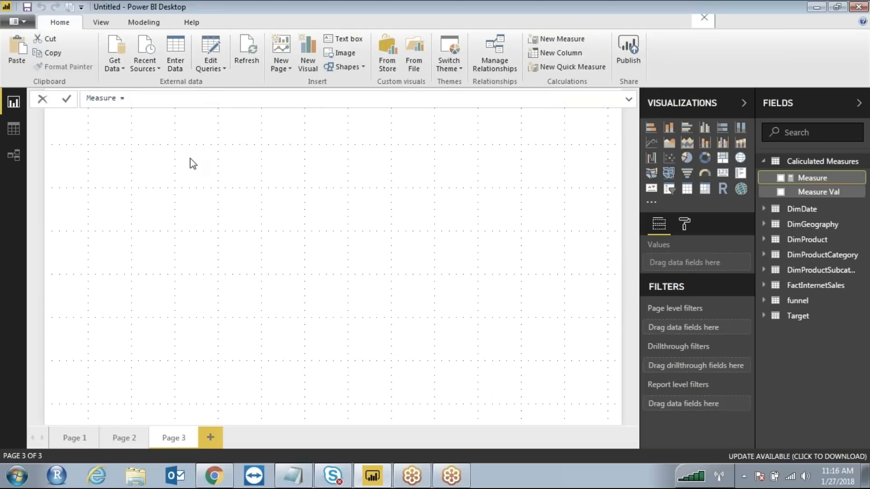
{"action": "key", "text": "BackSpace"}
{"action": "key", "text": "BackSpace"}
{"action": "key", "text": "BackSpace"}
{"action": "key", "text": "BackSpace"}
{"action": "key", "text": "BackSpace"}
{"action": "key", "text": "BackSpace"}
{"action": "key", "text": "BackSpace"}
{"action": "type", "text": "TotalSales"}
{"action": "key", "text": "Right"}
{"action": "key", "text": "Right"}
Step: Write the TotalSales expression as SUM(FactInternetSales[SalesAmount])
{"action": "type", "text": "su"}
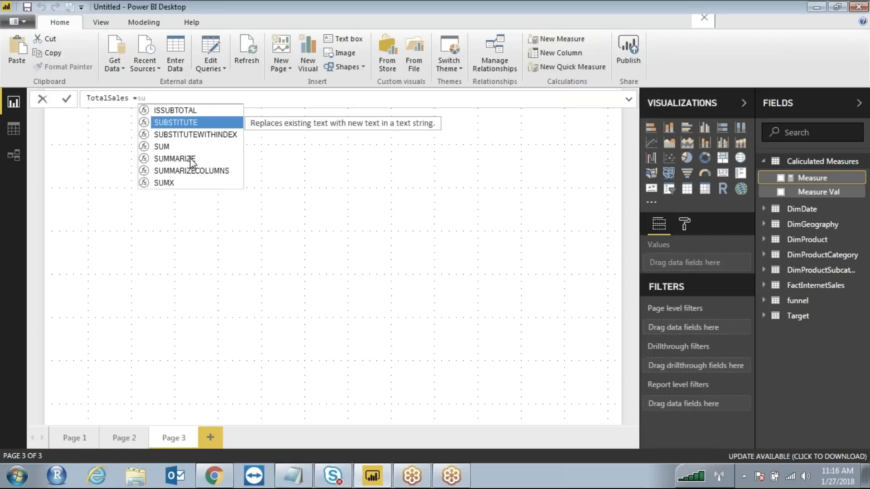
{"action": "type", "text": "m"}
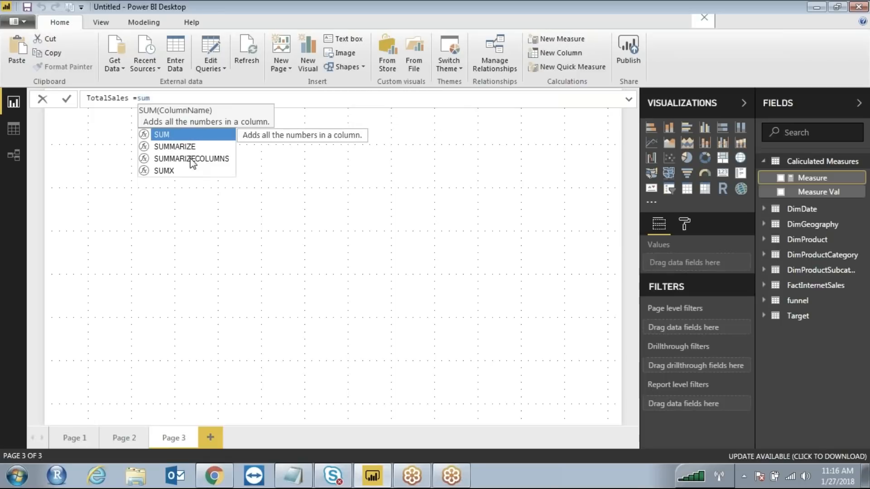
{"action": "key", "text": "Tab"}
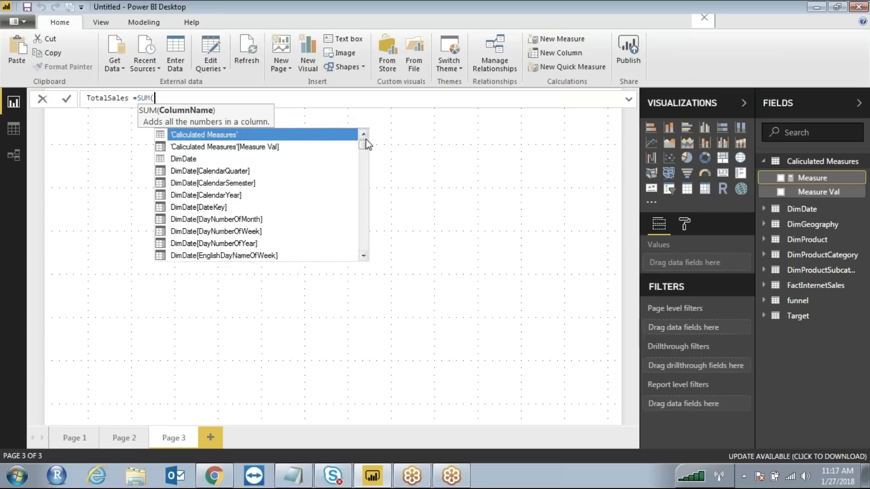
{"action": "left_click_drag", "start_coordinate": [364, 144], "coordinate": [364, 148]}
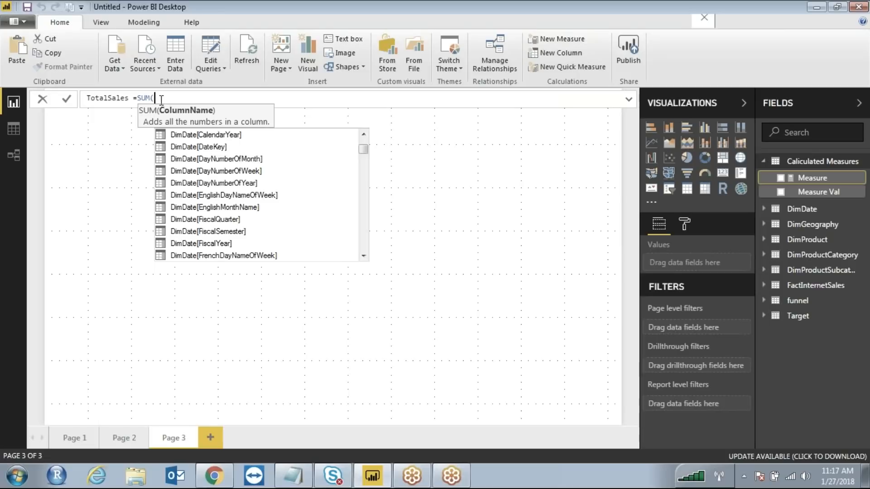
{"action": "type", "text": "fac"}
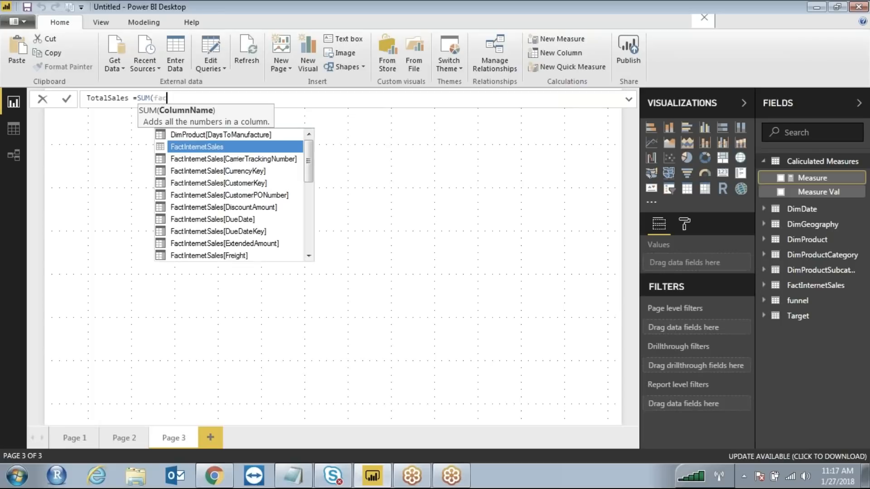
{"action": "left_click_drag", "start_coordinate": [309, 165], "coordinate": [308, 207]}
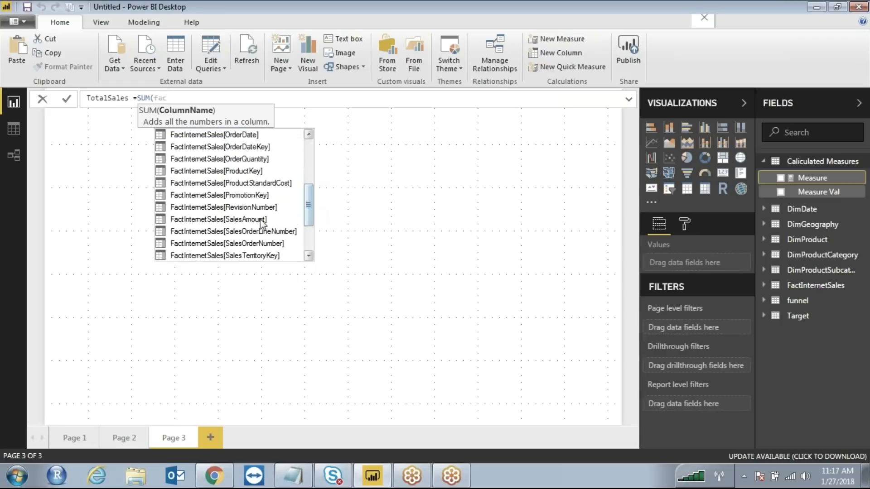
{"action": "double_click", "coordinate": [246, 220]}
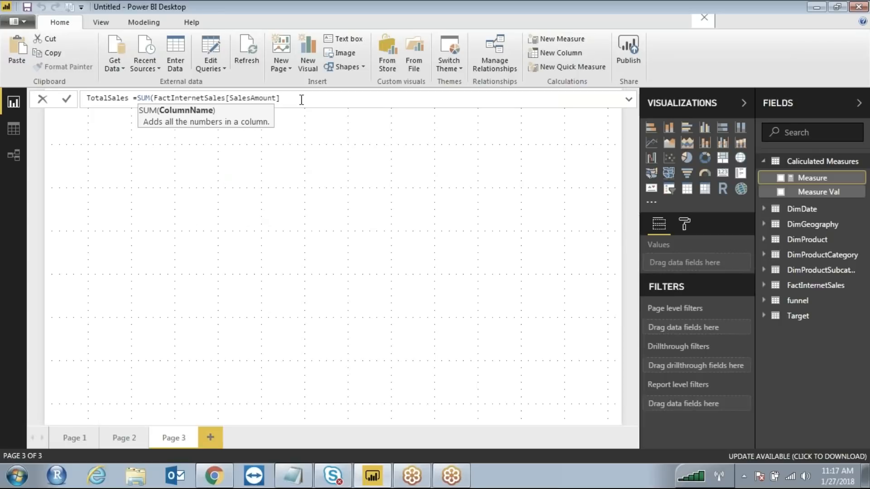
{"action": "type", "text": ")"}
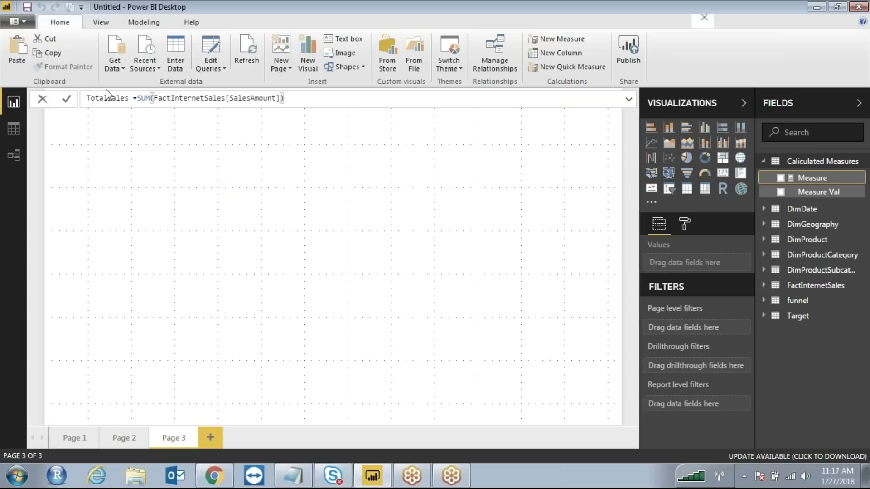
{"action": "left_click_drag", "start_coordinate": [129, 98], "coordinate": [88, 98]}
{"action": "left_click", "coordinate": [655, 14]}
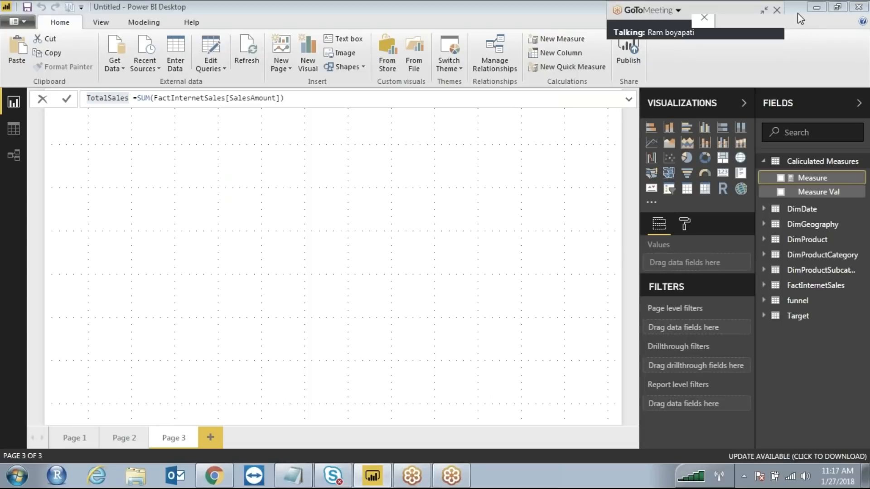
{"action": "left_click", "coordinate": [797, 14]}
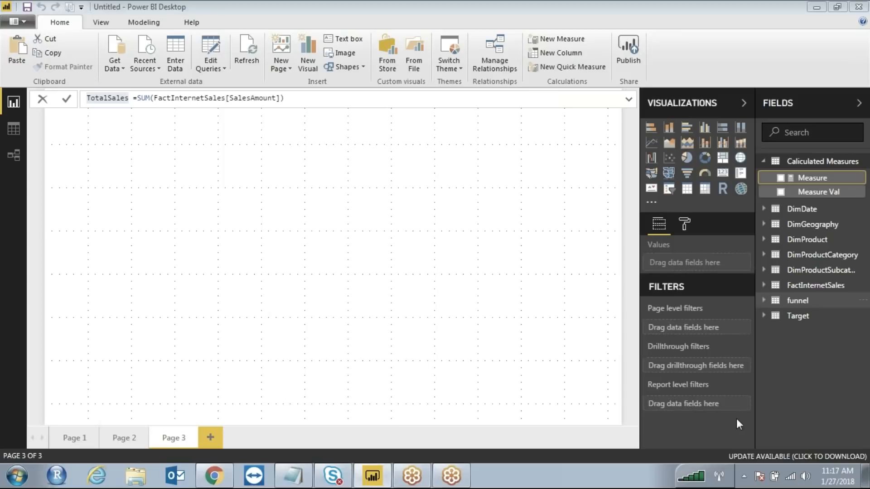
{"action": "left_click_drag", "start_coordinate": [131, 100], "coordinate": [150, 100]}
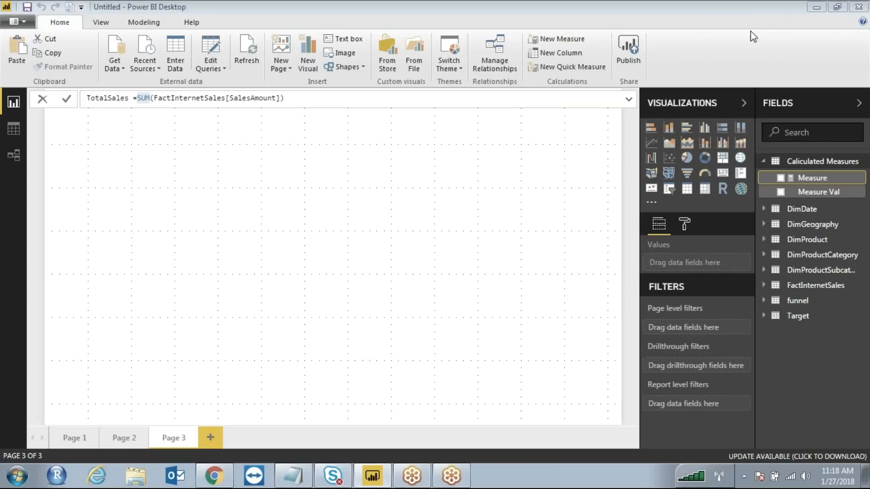
{"action": "mouse_move", "coordinate": [94, 91]}
{"action": "left_mouse_down"}
{"action": "mouse_move", "coordinate": [90, 101]}
{"action": "mouse_move", "coordinate": [135, 103]}
{"action": "mouse_move", "coordinate": [86, 93]}
{"action": "left_mouse_up"}
{"action": "mouse_move", "coordinate": [116, 122]}
{"action": "left_mouse_down"}
{"action": "mouse_move", "coordinate": [85, 200]}
{"action": "mouse_move", "coordinate": [117, 166]}
{"action": "mouse_move", "coordinate": [159, 185]}
{"action": "left_mouse_up"}
{"action": "mouse_move", "coordinate": [151, 119]}
{"action": "left_mouse_down"}
{"action": "mouse_move", "coordinate": [209, 159]}
{"action": "mouse_move", "coordinate": [224, 189]}
{"action": "mouse_move", "coordinate": [299, 205]}
{"action": "left_mouse_up"}
{"action": "mouse_move", "coordinate": [213, 100]}
{"action": "left_mouse_down"}
{"action": "mouse_move", "coordinate": [331, 156]}
{"action": "mouse_move", "coordinate": [378, 201]}
{"action": "mouse_move", "coordinate": [376, 226]}
{"action": "mouse_move", "coordinate": [410, 216]}
{"action": "mouse_move", "coordinate": [417, 180]}
{"action": "mouse_move", "coordinate": [421, 216]}
{"action": "left_mouse_up"}
{"action": "left_click_drag", "start_coordinate": [431, 168], "coordinate": [434, 213]}
{"action": "left_click_drag", "start_coordinate": [449, 212], "coordinate": [476, 198]}
{"action": "left_click_drag", "start_coordinate": [269, 102], "coordinate": [475, 154]}
{"action": "left_click_drag", "start_coordinate": [516, 176], "coordinate": [539, 150]}
{"action": "left_click_drag", "start_coordinate": [540, 118], "coordinate": [532, 182]}
{"action": "left_click_drag", "start_coordinate": [537, 152], "coordinate": [570, 154]}
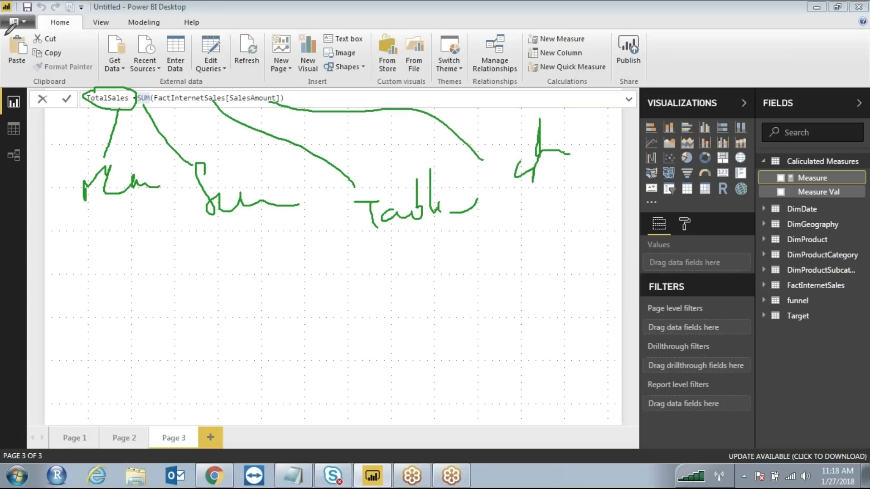
{"action": "left_click_drag", "start_coordinate": [71, 164], "coordinate": [75, 196]}
{"action": "mouse_move", "coordinate": [74, 215]}
{"action": "left_mouse_down"}
{"action": "mouse_move", "coordinate": [77, 242]}
{"action": "mouse_move", "coordinate": [149, 252]}
{"action": "mouse_move", "coordinate": [571, 124]}
{"action": "mouse_move", "coordinate": [72, 160]}
{"action": "left_mouse_up"}
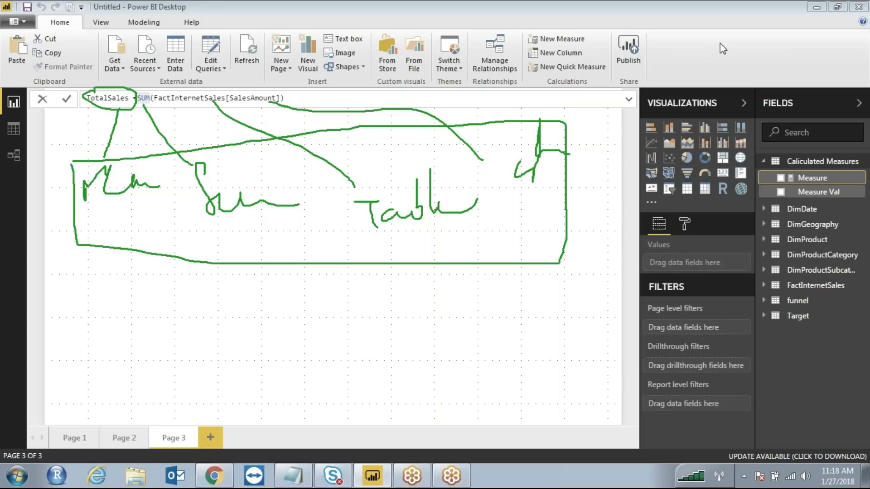
{"action": "left_click", "coordinate": [748, 40]}
Step: Commit the TotalSales measure formula
{"action": "left_click", "coordinate": [344, 101]}
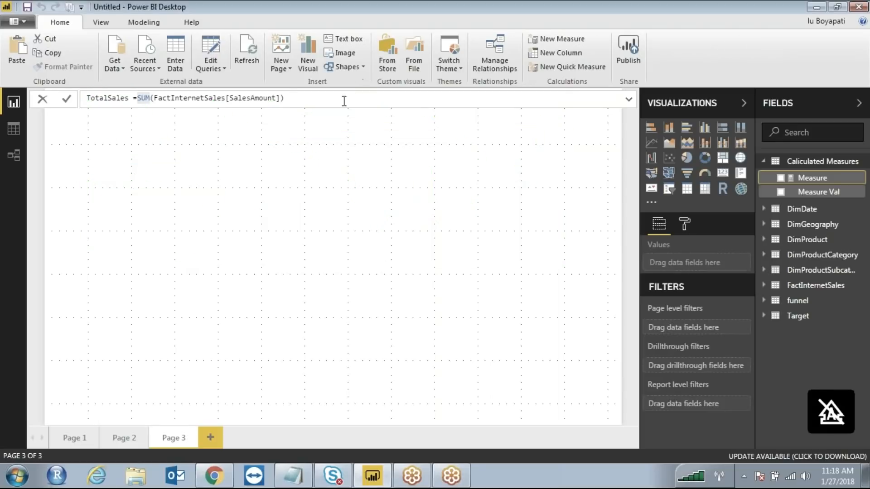
{"action": "key", "text": "Return"}
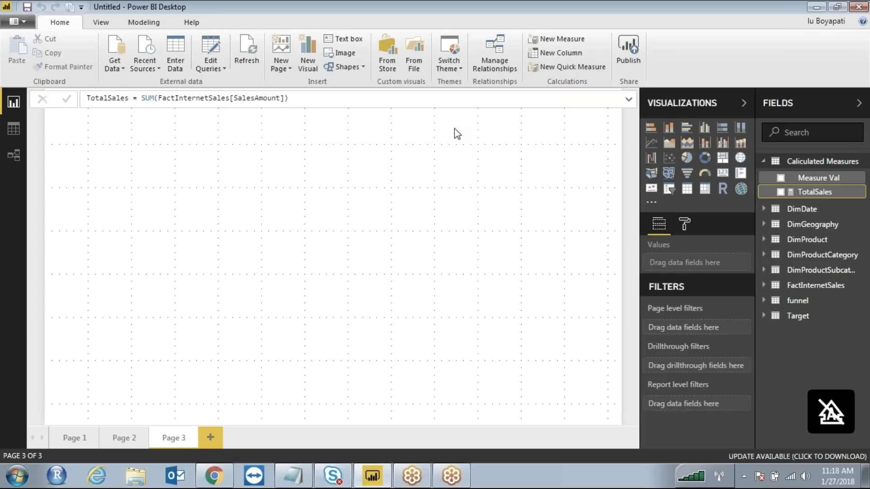
{"action": "left_click", "coordinate": [665, 37]}
{"action": "mouse_move", "coordinate": [580, 31]}
{"action": "left_mouse_down"}
{"action": "mouse_move", "coordinate": [539, 31]}
{"action": "mouse_move", "coordinate": [554, 46]}
{"action": "mouse_move", "coordinate": [579, 31]}
{"action": "left_mouse_up"}
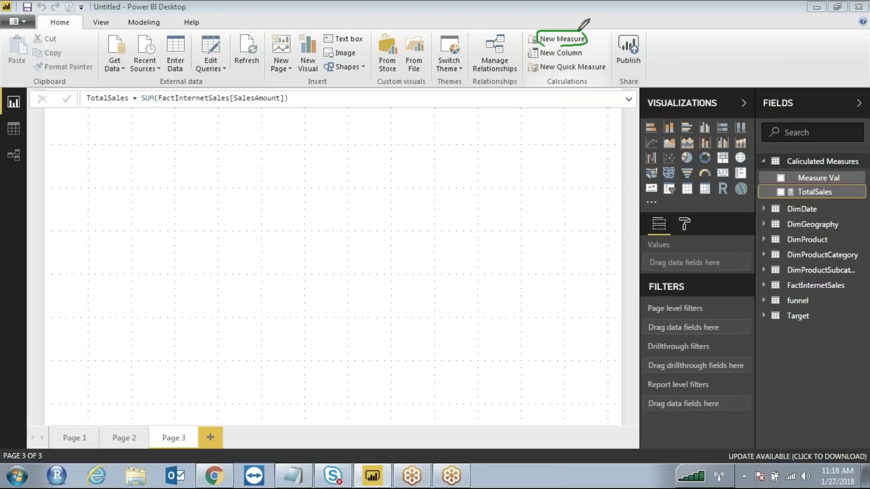
{"action": "mouse_move", "coordinate": [845, 153]}
{"action": "left_mouse_down"}
{"action": "mouse_move", "coordinate": [778, 149]}
{"action": "mouse_move", "coordinate": [785, 169]}
{"action": "mouse_move", "coordinate": [852, 175]}
{"action": "mouse_move", "coordinate": [860, 163]}
{"action": "mouse_move", "coordinate": [805, 151]}
{"action": "left_mouse_up"}
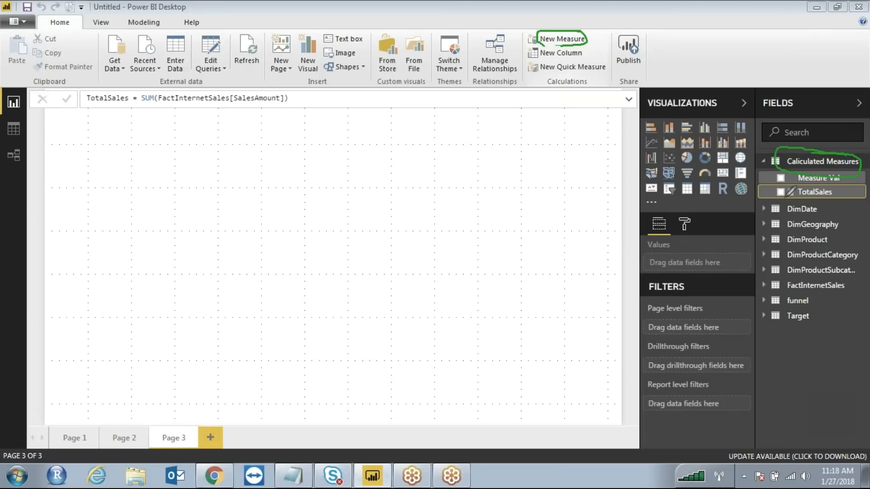
{"action": "mouse_move", "coordinate": [558, 51]}
{"action": "left_mouse_down"}
{"action": "mouse_move", "coordinate": [765, 130]}
{"action": "mouse_move", "coordinate": [778, 156]}
{"action": "left_mouse_up"}
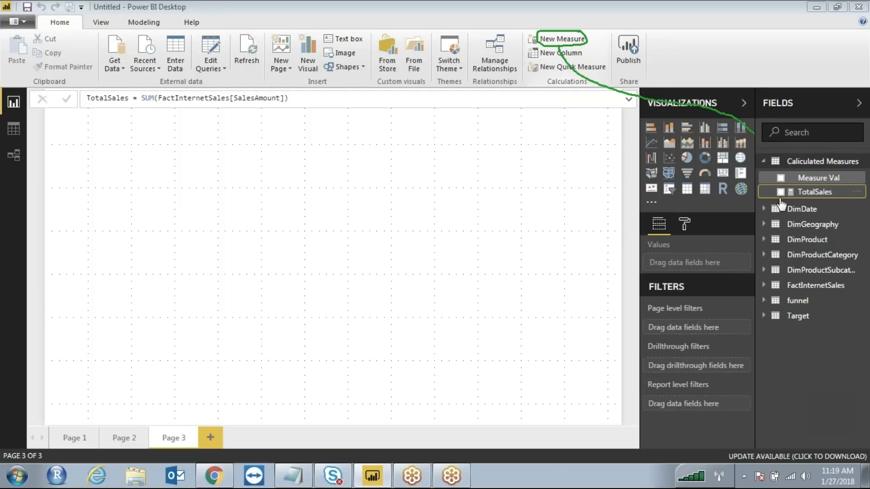
Step: Delete the Measure Val column from the Caliculated Measures table
{"action": "left_click", "coordinate": [855, 191]}
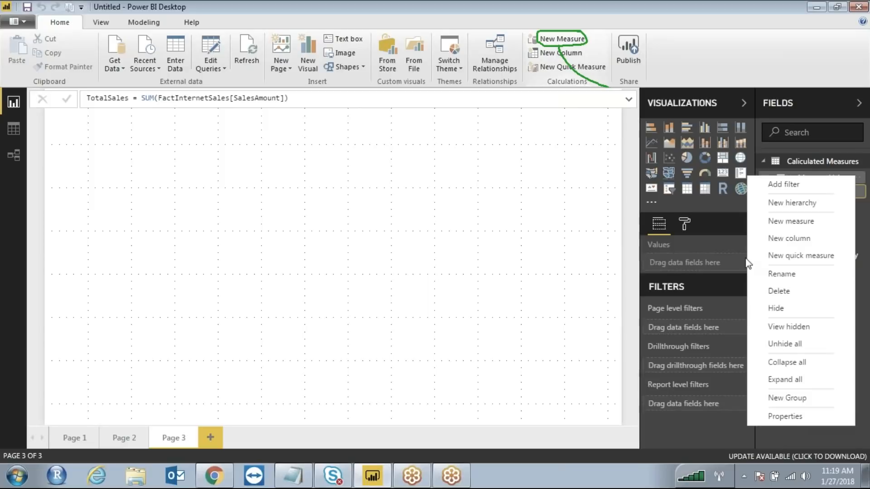
{"action": "left_click", "coordinate": [779, 291]}
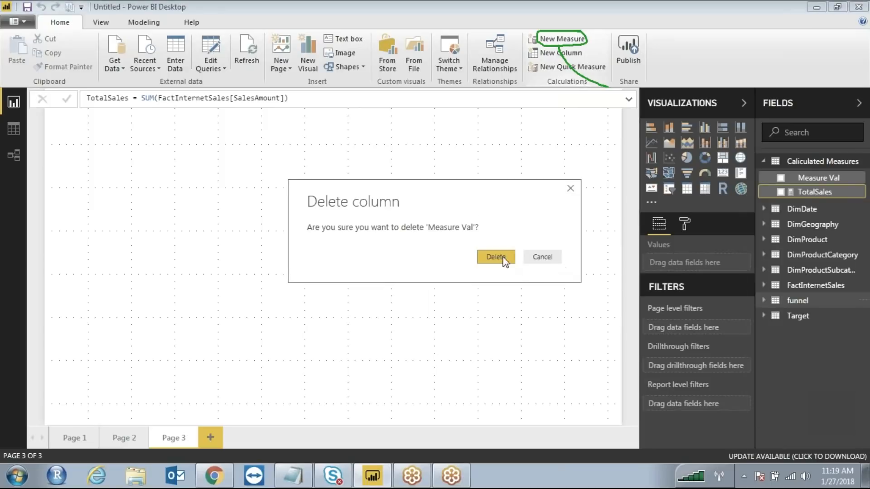
{"action": "left_click", "coordinate": [496, 257]}
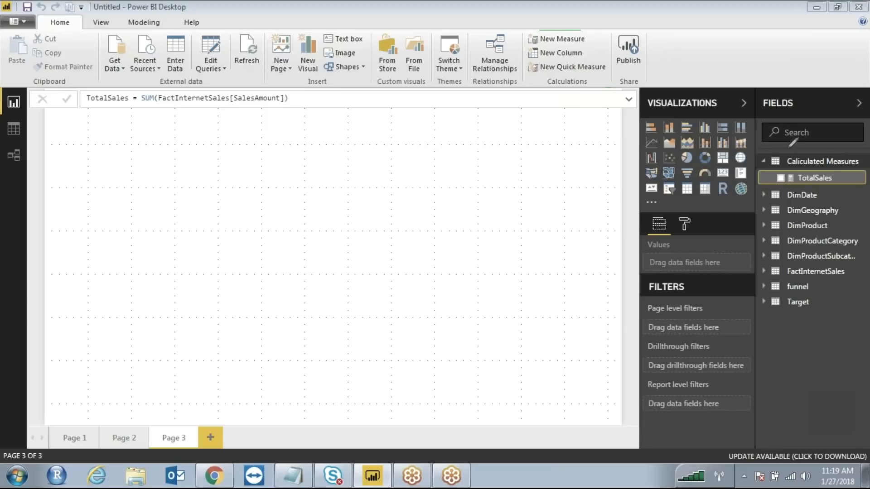
Step: Collapse and reopen the Fields pane to refresh how the Caliculated Measures table is listed
{"action": "mouse_move", "coordinate": [819, 151]}
{"action": "left_mouse_down"}
{"action": "mouse_move", "coordinate": [776, 158]}
{"action": "mouse_move", "coordinate": [772, 169]}
{"action": "mouse_move", "coordinate": [787, 155]}
{"action": "left_mouse_up"}
{"action": "mouse_move", "coordinate": [722, 68]}
{"action": "left_mouse_down"}
{"action": "mouse_move", "coordinate": [865, 101]}
{"action": "mouse_move", "coordinate": [854, 87]}
{"action": "left_mouse_up"}
{"action": "key", "text": "Escape"}
{"action": "left_click", "coordinate": [860, 104]}
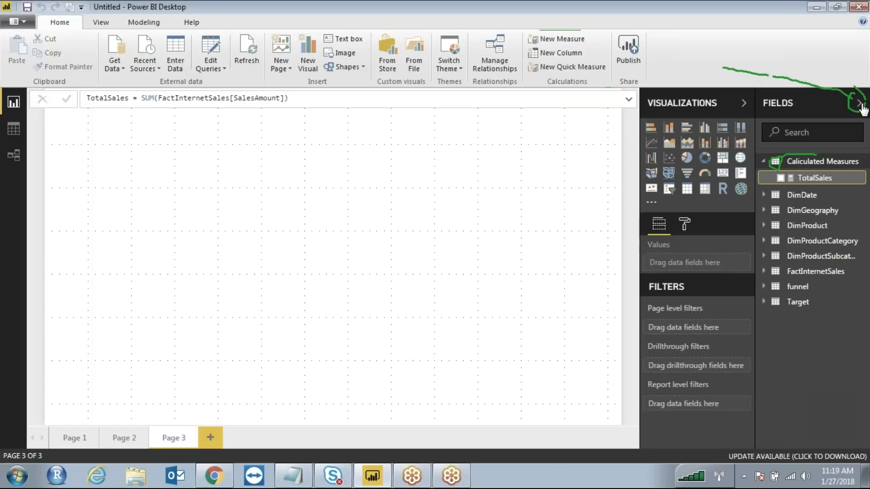
{"action": "left_click", "coordinate": [860, 105]}
{"action": "left_click", "coordinate": [861, 105]}
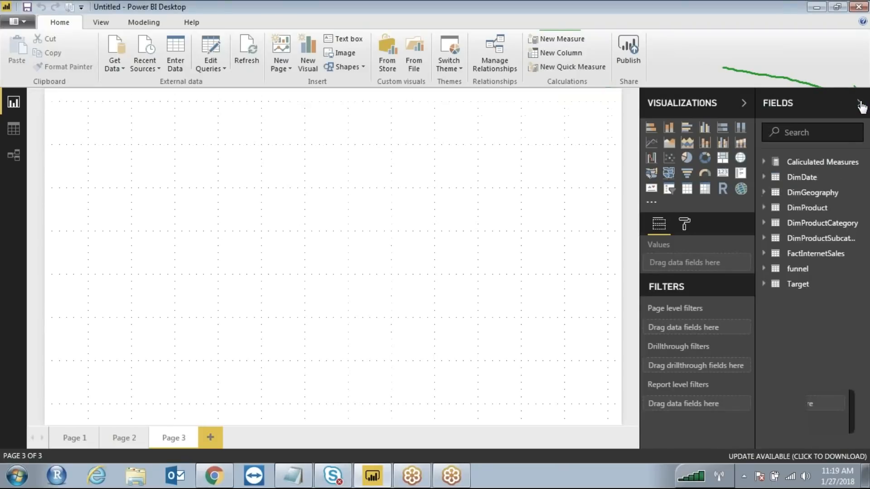
{"action": "left_click", "coordinate": [668, 38]}
{"action": "mouse_move", "coordinate": [809, 153]}
{"action": "left_mouse_down"}
{"action": "mouse_move", "coordinate": [772, 147]}
{"action": "mouse_move", "coordinate": [766, 163]}
{"action": "mouse_move", "coordinate": [825, 171]}
{"action": "mouse_move", "coordinate": [834, 152]}
{"action": "mouse_move", "coordinate": [810, 152]}
{"action": "left_mouse_up"}
{"action": "left_click", "coordinate": [634, 44]}
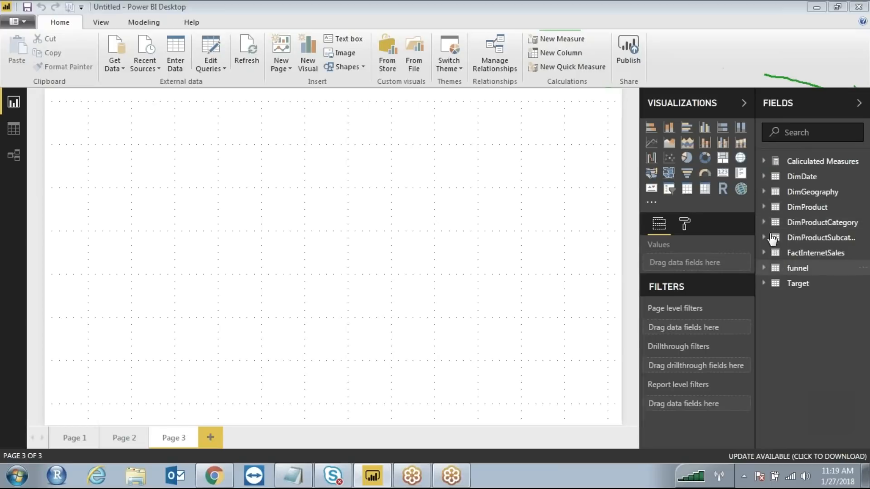
Step: Move the Profit measure out of DimDate by setting its home table to Caliculated Measures
{"action": "left_click", "coordinate": [763, 177]}
{"action": "scroll", "coordinate": [810, 317], "scroll_direction": "down", "scroll_amount": 3}
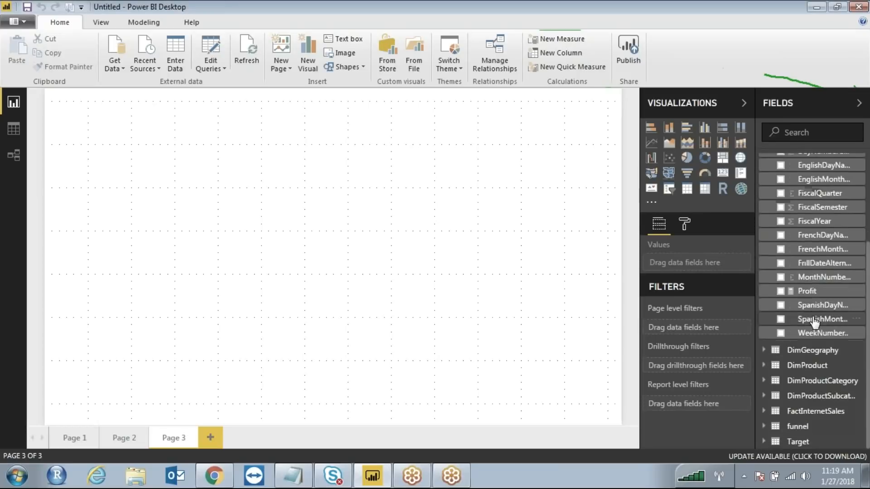
{"action": "left_click", "coordinate": [820, 298]}
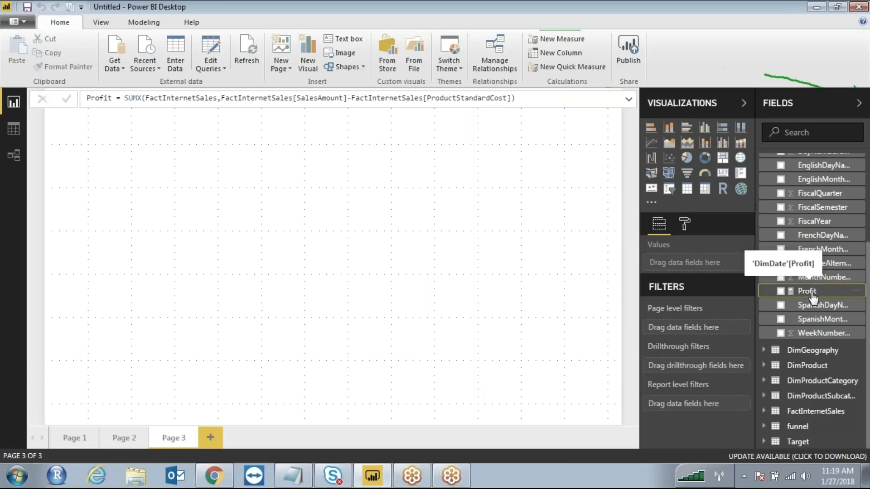
{"action": "left_click", "coordinate": [144, 22]}
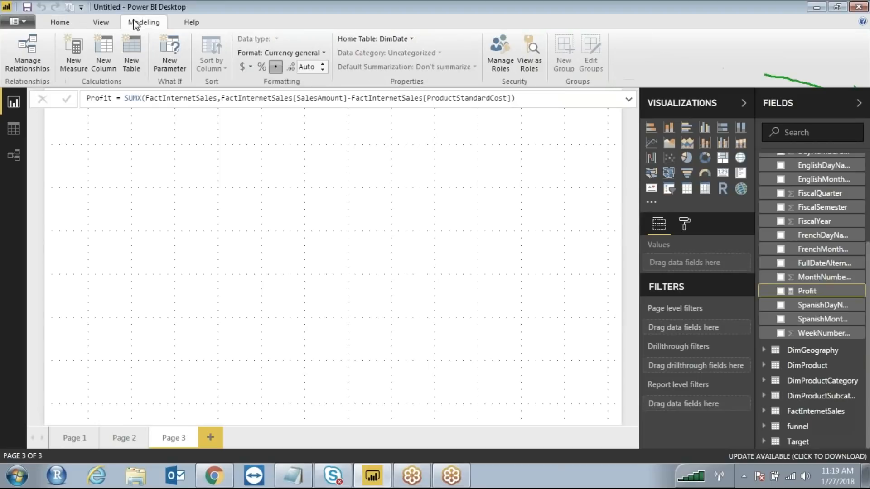
{"action": "left_click", "coordinate": [410, 41]}
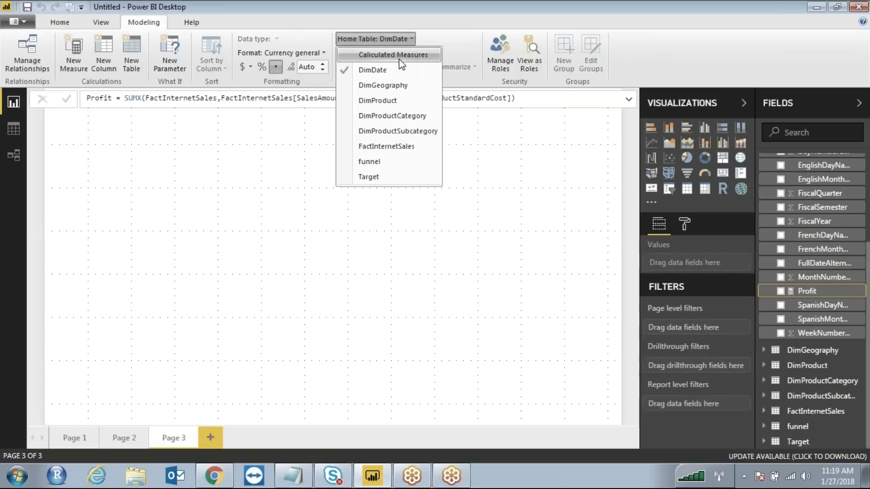
{"action": "left_click", "coordinate": [379, 55]}
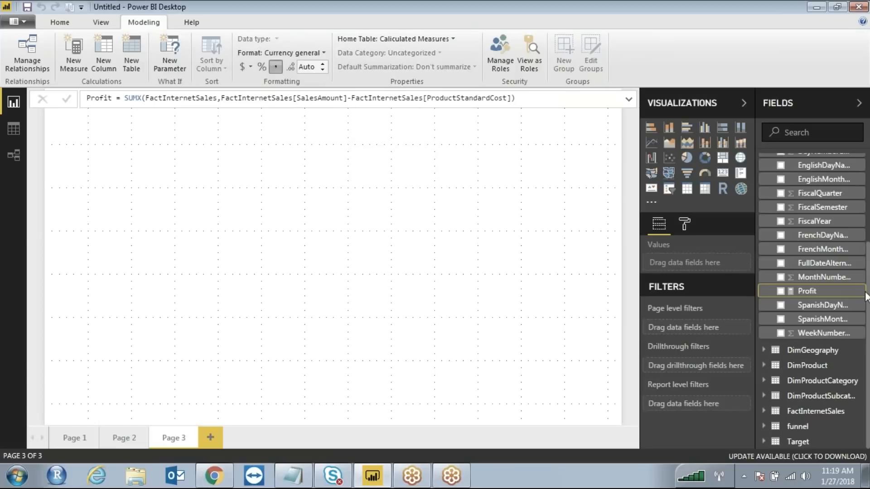
{"action": "scroll", "coordinate": [860, 304], "scroll_direction": "up", "scroll_amount": 3}
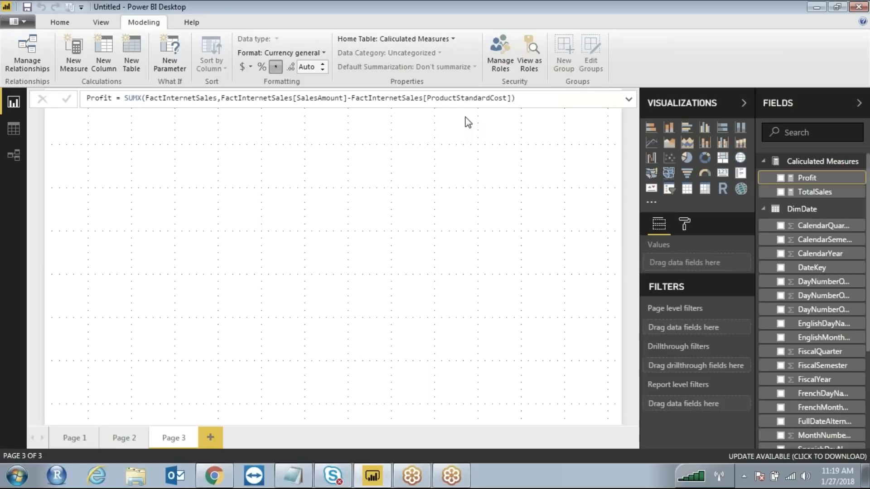
Step: Start a new measure in the Caliculated Measures table and name it TotalCost
{"action": "left_click", "coordinate": [835, 164]}
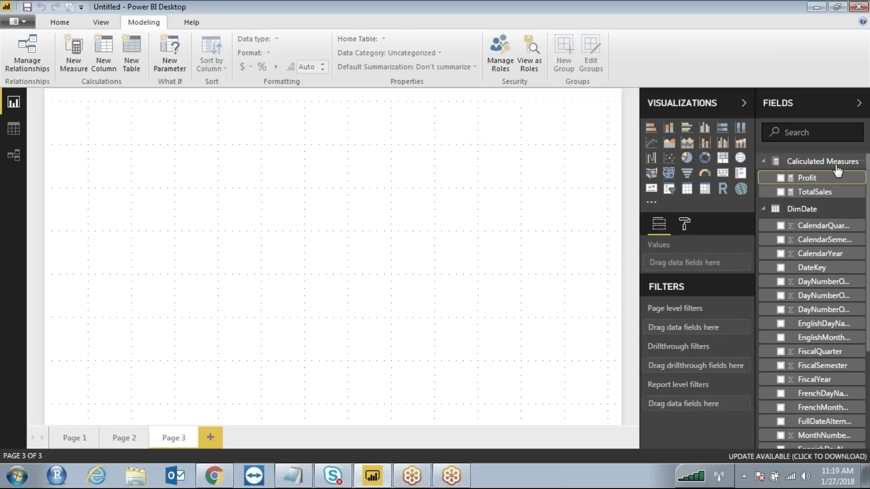
{"action": "left_click", "coordinate": [60, 22]}
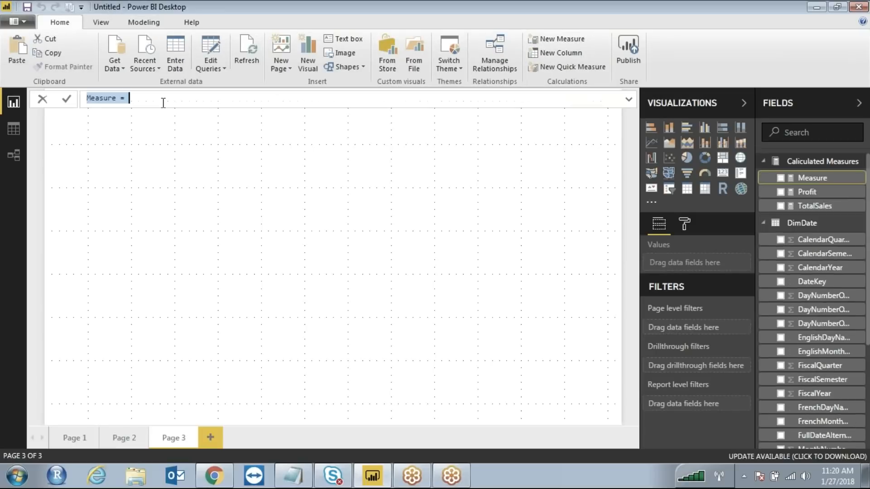
{"action": "left_click", "coordinate": [118, 98]}
{"action": "key", "text": "BackSpace"}
{"action": "key", "text": "BackSpace"}
{"action": "key", "text": "BackSpace"}
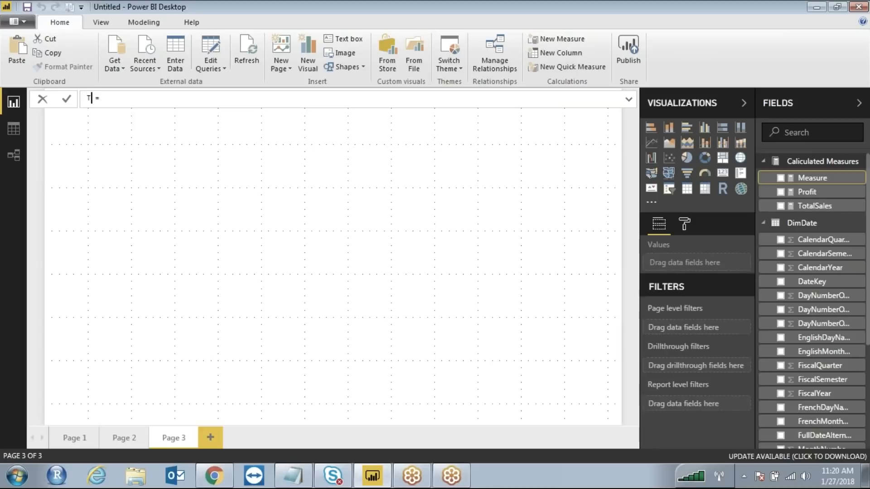
{"action": "type", "text": "TotalCost"}
Step: Define TotalCost as SUM(FactInternetSales[ProductStandardCost]) and commit the formula
{"action": "key", "text": "Right"}
{"action": "type", "text": "sum"}
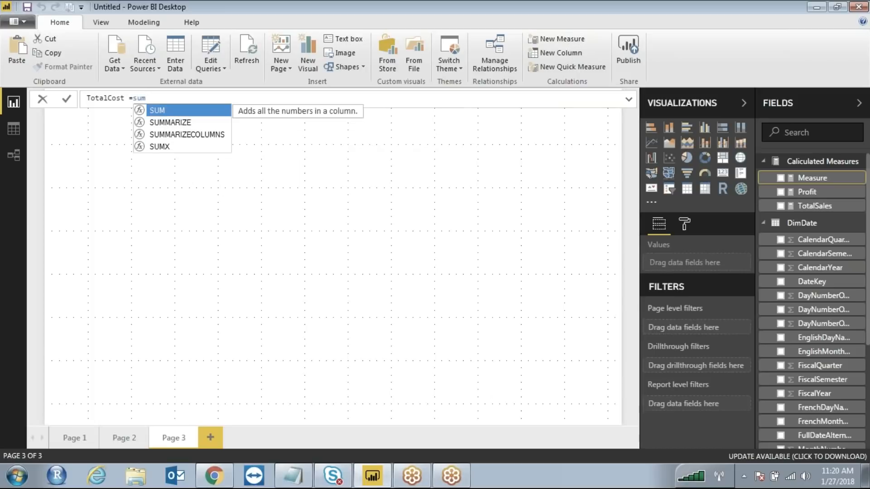
{"action": "key", "text": "Tab"}
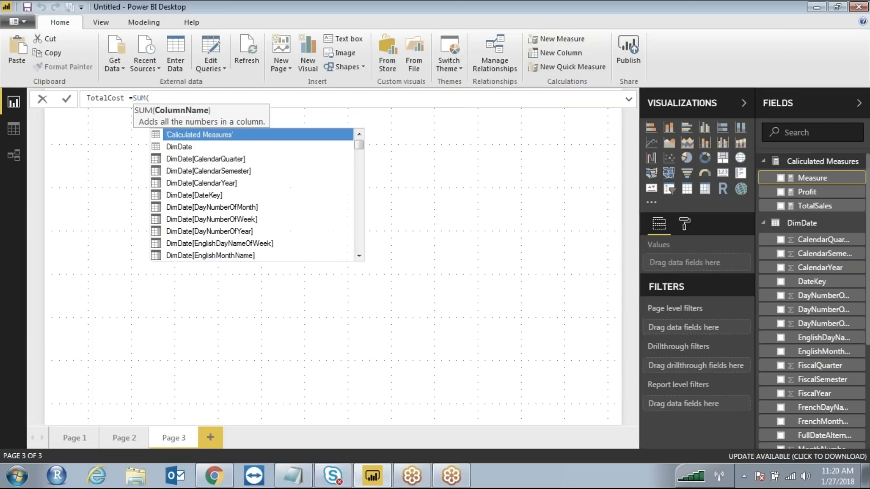
{"action": "type", "text": "fact"}
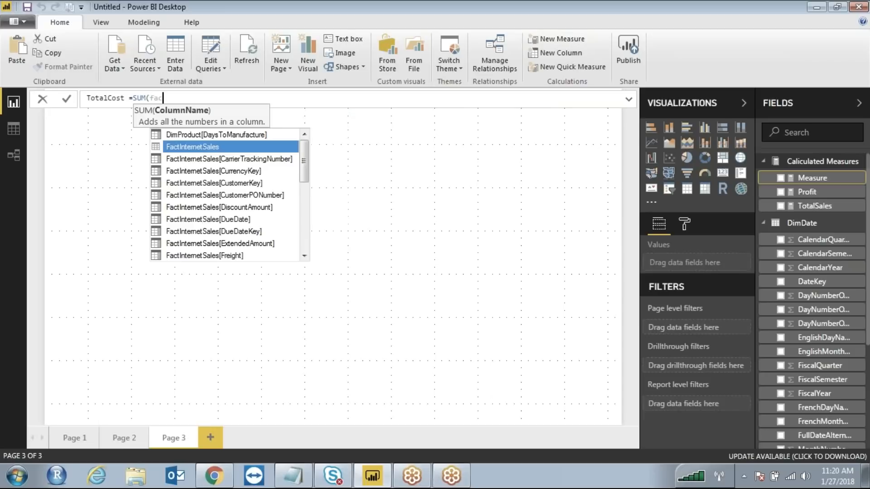
{"action": "key", "text": "Down"}
{"action": "key", "text": "Down"}
{"action": "key", "text": "Down"}
{"action": "key", "text": "Down"}
{"action": "key", "text": "Down"}
{"action": "key", "text": "Down"}
{"action": "key", "text": "Down"}
{"action": "key", "text": "Down"}
{"action": "key", "text": "Down"}
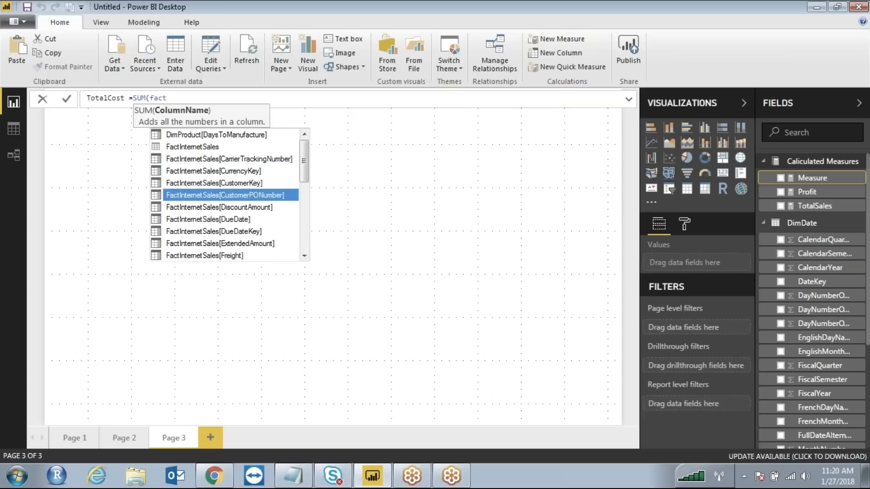
{"action": "key", "text": "Down"}
{"action": "key", "text": "Down"}
{"action": "key", "text": "Down"}
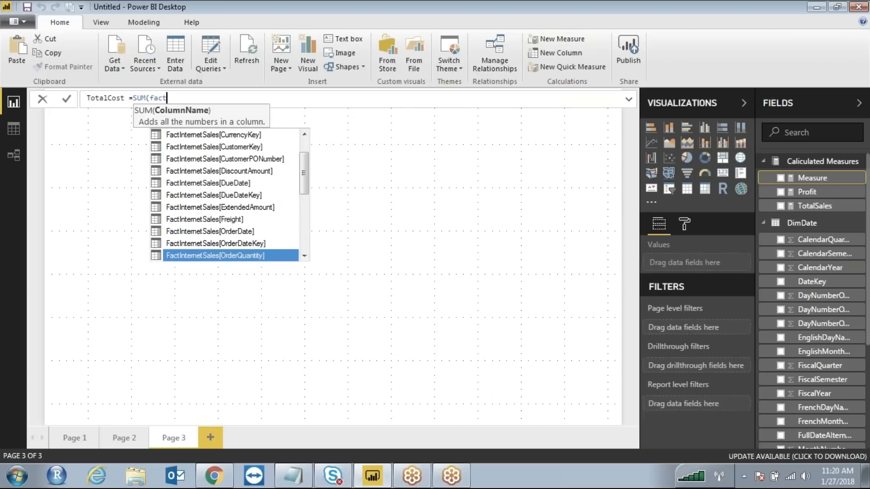
{"action": "key", "text": "Down"}
{"action": "key", "text": "Up"}
{"action": "key", "text": "Down"}
{"action": "key", "text": "Down"}
{"action": "key", "text": "Down"}
{"action": "key", "text": "Up"}
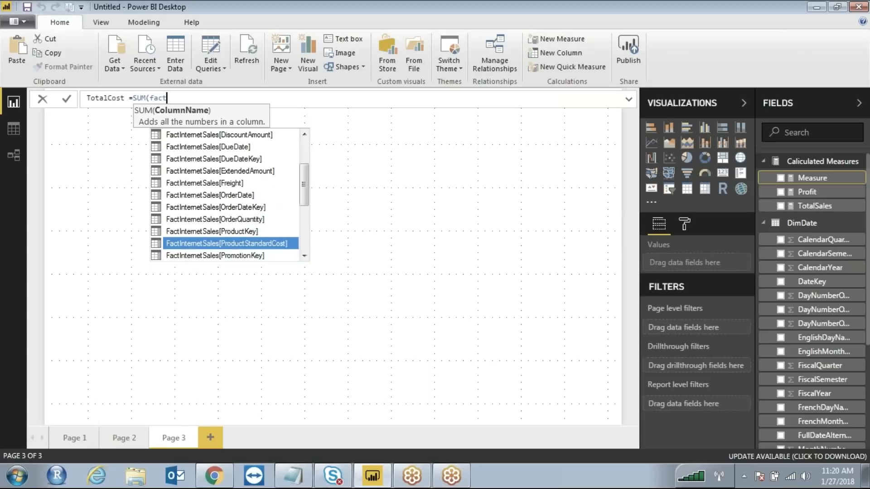
{"action": "key", "text": "Tab"}
{"action": "type", "text": ")"}
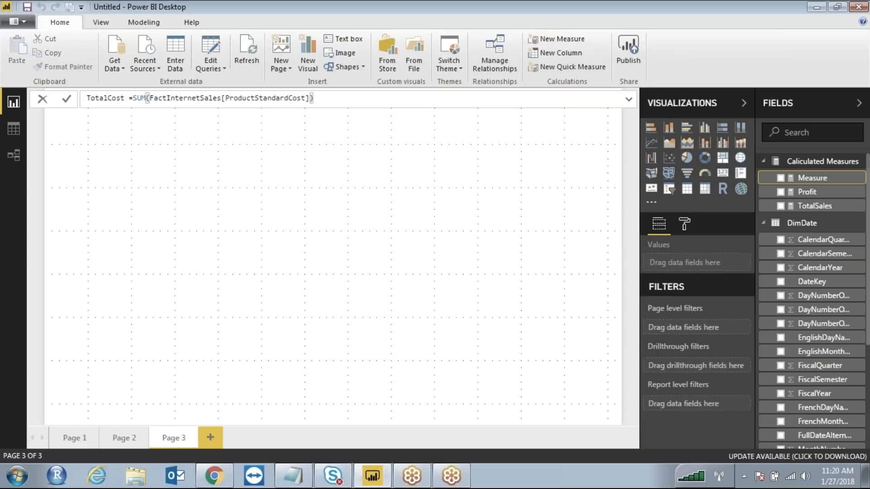
{"action": "key", "text": "Return"}
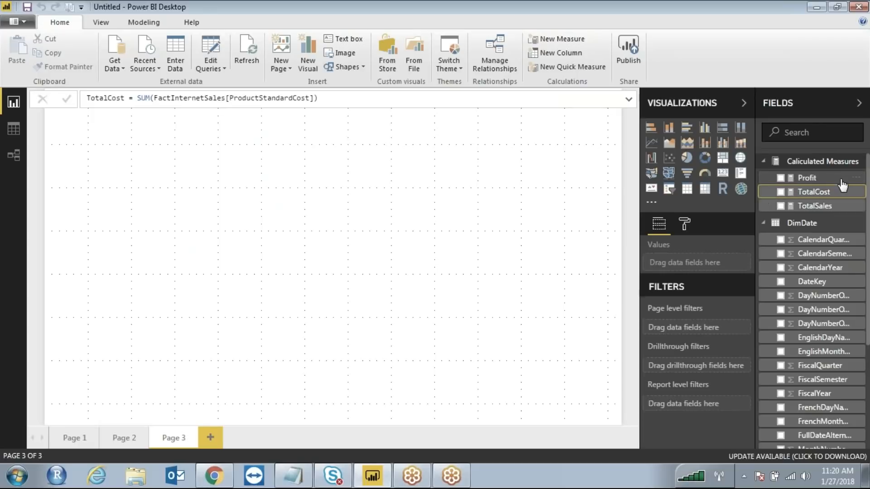
Step: Place the SUM expression of TotalCost on its own indented line below the measure name
{"action": "left_click", "coordinate": [138, 98]}
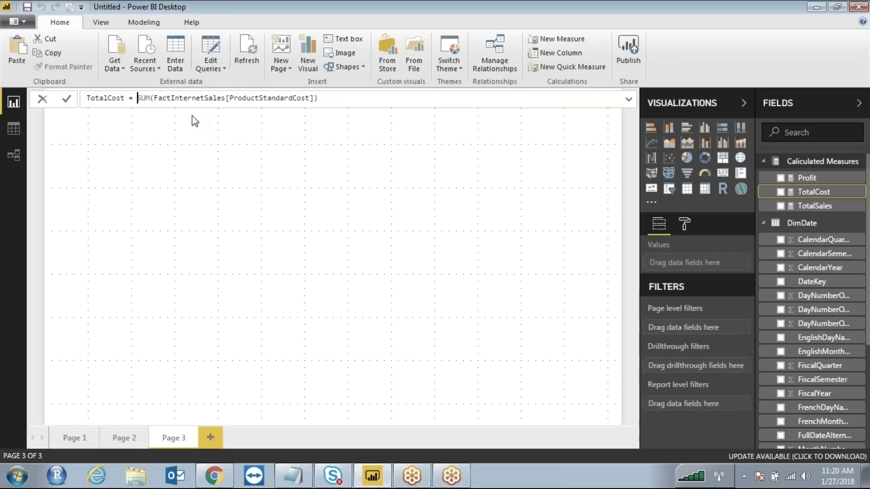
{"action": "key", "text": "shift+Return"}
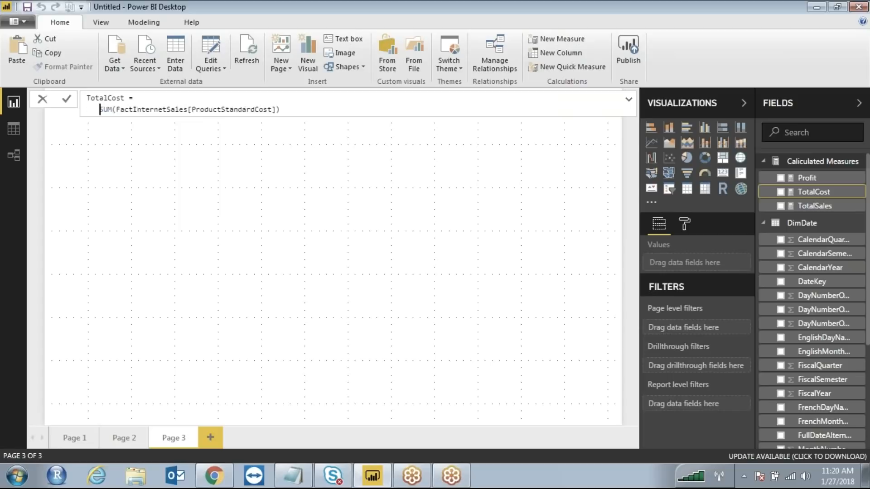
{"action": "key", "text": "BackSpace"}
{"action": "key", "text": "BackSpace"}
{"action": "key", "text": "BackSpace"}
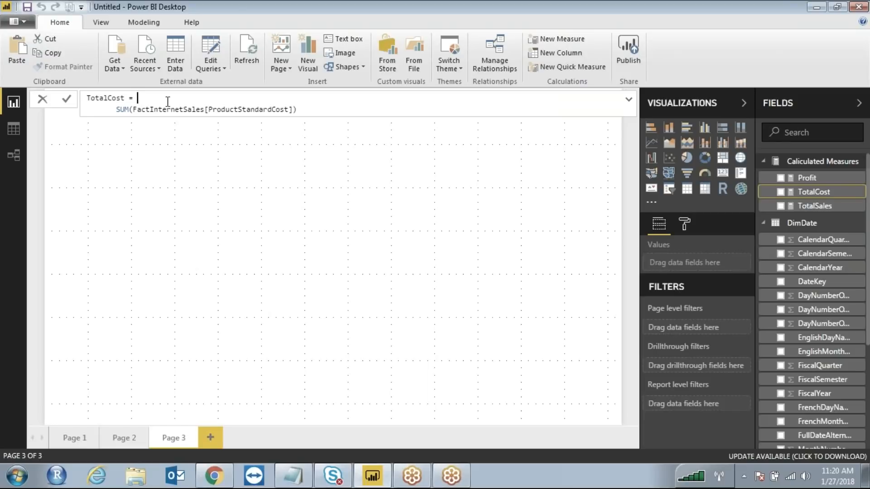
Step: Add the comment "//This Measure is for Aggregating Total Sales Amount" above the SUM line in TotalCost and commit the formula
{"action": "key", "text": "shift+Return"}
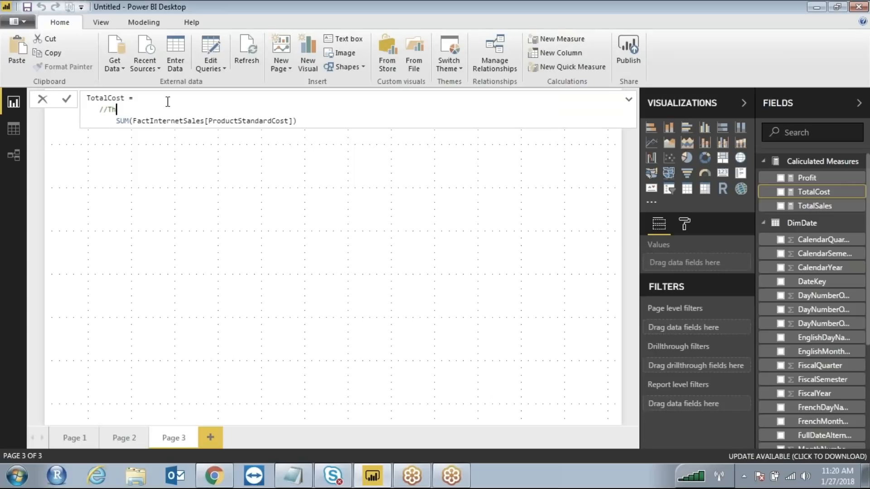
{"action": "type", "text": "//This Measure is for Aggre"}
{"action": "type", "text": "gating Total Sales Amount"}
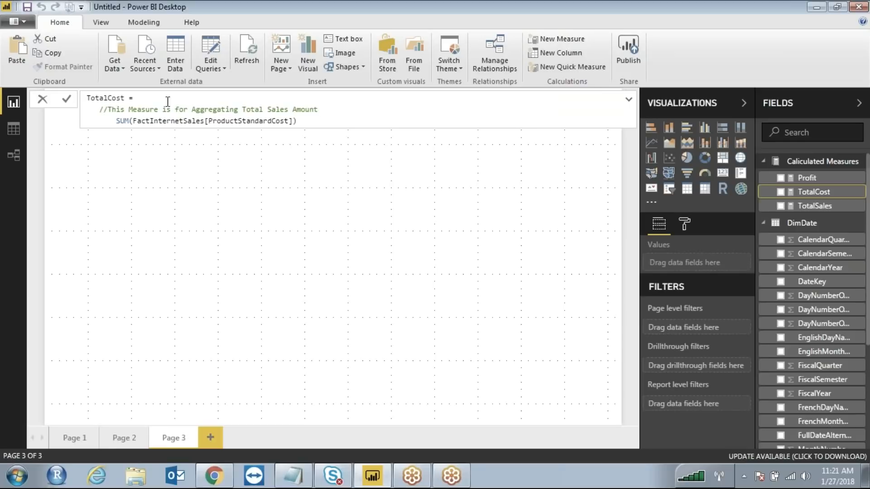
{"action": "left_click_drag", "start_coordinate": [321, 109], "coordinate": [113, 109]}
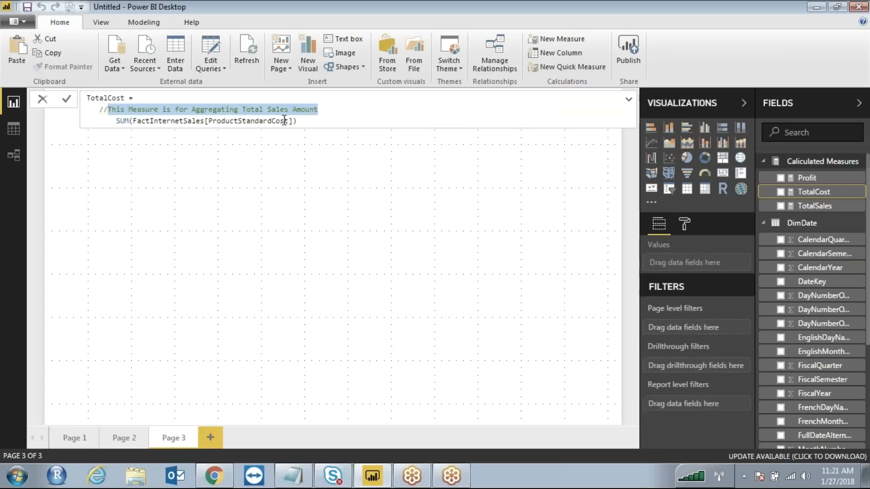
{"action": "left_click", "coordinate": [351, 119]}
{"action": "key", "text": "Return"}
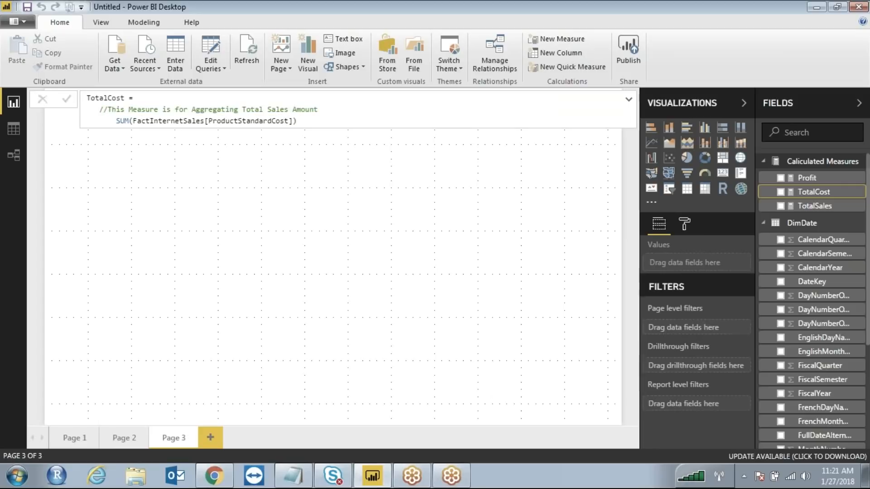
{"action": "left_click", "coordinate": [555, 234]}
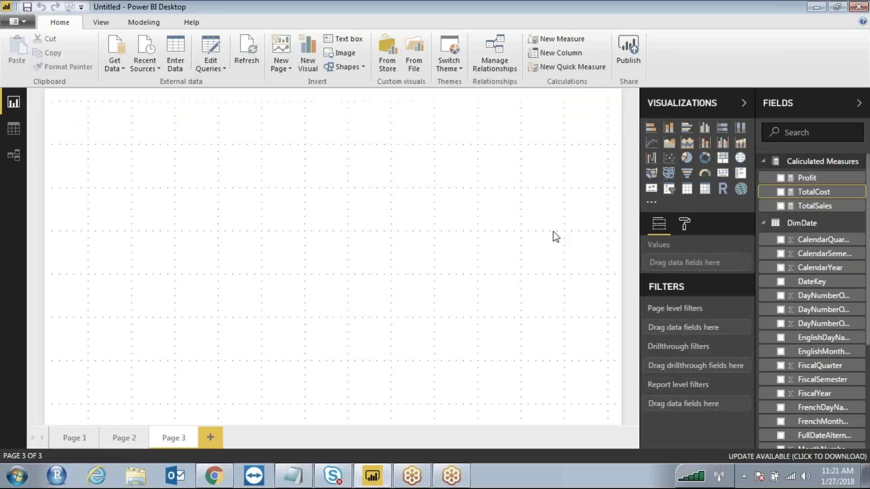
Step: Correct the comment in the TotalCost measure by replacing the word "Sales" with "Cost"
{"action": "left_click", "coordinate": [816, 206]}
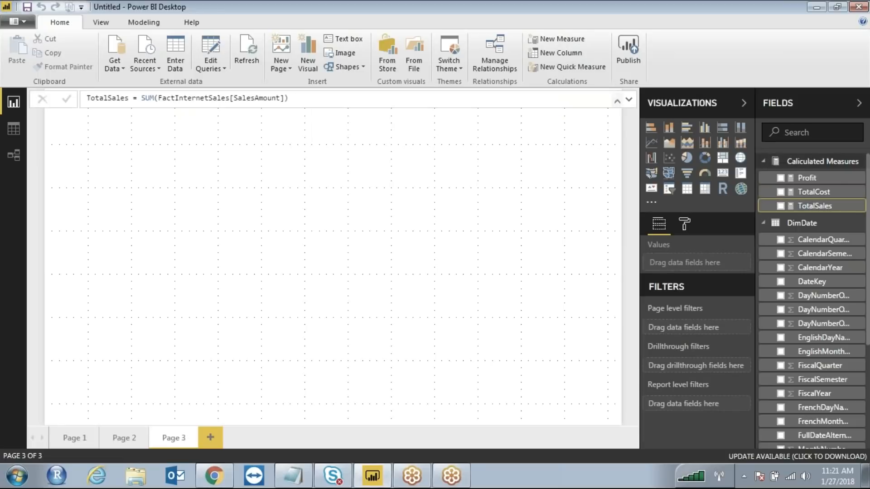
{"action": "left_click", "coordinate": [828, 192]}
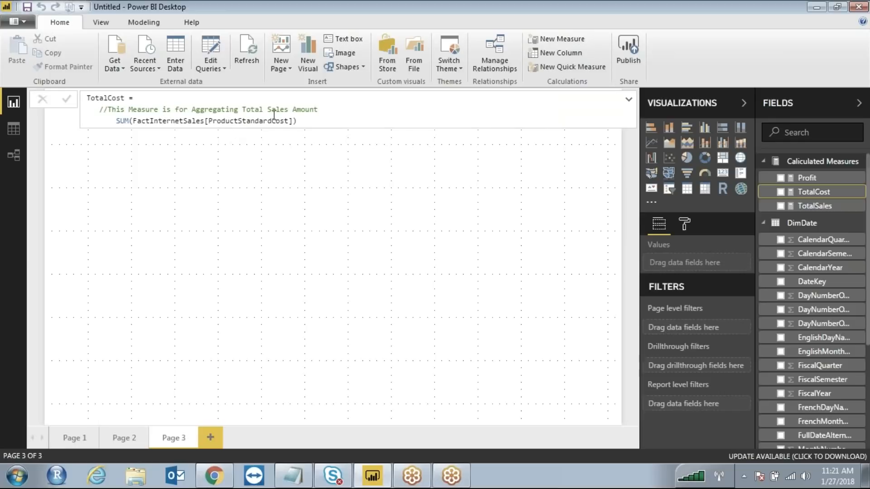
{"action": "left_click", "coordinate": [290, 108]}
{"action": "key", "text": "BackSpace"}
{"action": "key", "text": "BackSpace"}
{"action": "key", "text": "BackSpace"}
{"action": "key", "text": "BackSpace"}
{"action": "key", "text": "BackSpace"}
{"action": "type", "text": "Cost"}
{"action": "left_click", "coordinate": [303, 205]}
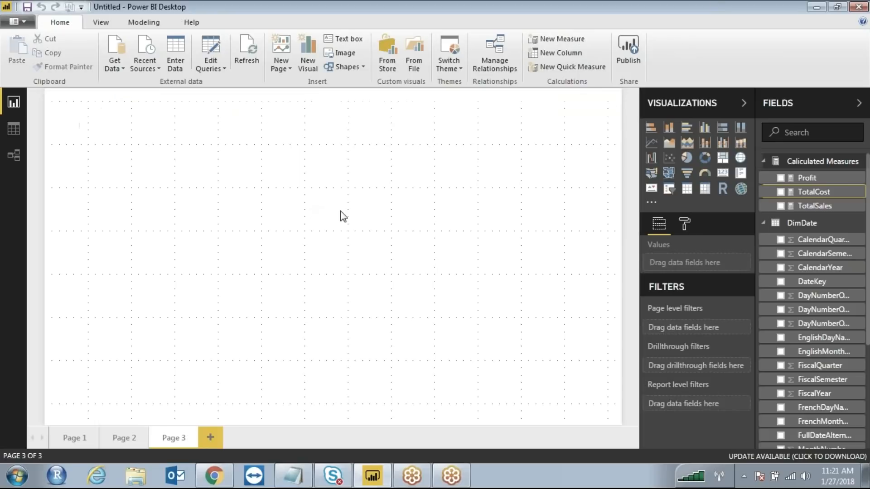
Step: Place the SUM expression of the TotalSales measure on its own indented line below the measure name
{"action": "left_click", "coordinate": [834, 207]}
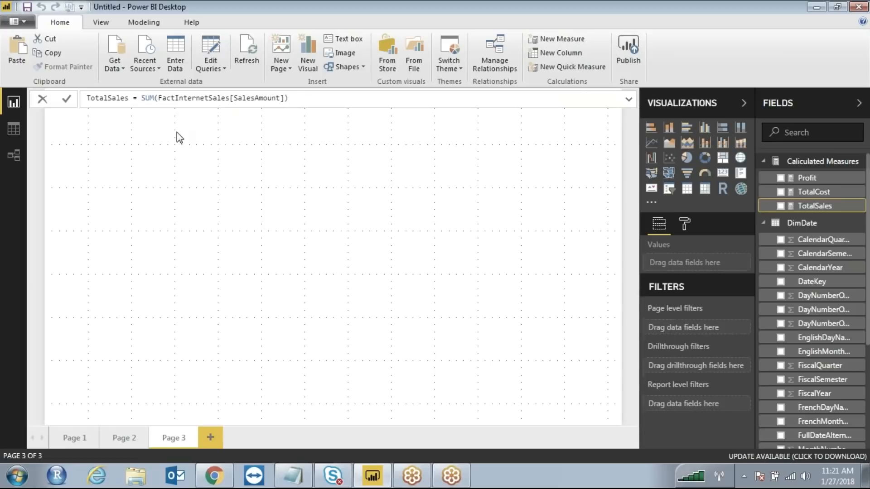
{"action": "key", "text": "shift+Return"}
{"action": "key", "text": "Tab"}
Step: Handwrite the annotation "Alt + ENTER" in green across the empty report page and clear it from the screen
{"action": "mouse_move", "coordinate": [105, 218]}
{"action": "left_mouse_down"}
{"action": "mouse_move", "coordinate": [168, 228]}
{"action": "mouse_move", "coordinate": [164, 212]}
{"action": "left_mouse_up"}
{"action": "left_click_drag", "start_coordinate": [172, 161], "coordinate": [177, 183]}
{"action": "left_click_drag", "start_coordinate": [178, 191], "coordinate": [183, 223]}
{"action": "mouse_move", "coordinate": [198, 163]}
{"action": "left_mouse_down"}
{"action": "mouse_move", "coordinate": [212, 211]}
{"action": "mouse_move", "coordinate": [236, 178]}
{"action": "left_mouse_up"}
{"action": "mouse_move", "coordinate": [252, 186]}
{"action": "left_mouse_down"}
{"action": "mouse_move", "coordinate": [289, 180]}
{"action": "mouse_move", "coordinate": [273, 220]}
{"action": "left_mouse_up"}
{"action": "mouse_move", "coordinate": [319, 157]}
{"action": "left_mouse_down"}
{"action": "mouse_move", "coordinate": [330, 201]}
{"action": "mouse_move", "coordinate": [385, 130]}
{"action": "left_mouse_up"}
{"action": "left_click_drag", "start_coordinate": [335, 178], "coordinate": [371, 169]}
{"action": "left_click_drag", "start_coordinate": [330, 211], "coordinate": [384, 193]}
{"action": "mouse_move", "coordinate": [396, 171]}
{"action": "left_mouse_down"}
{"action": "mouse_move", "coordinate": [446, 138]}
{"action": "mouse_move", "coordinate": [442, 187]}
{"action": "left_mouse_up"}
{"action": "left_click_drag", "start_coordinate": [454, 139], "coordinate": [458, 178]}
{"action": "left_click_drag", "start_coordinate": [452, 144], "coordinate": [478, 134]}
{"action": "left_click_drag", "start_coordinate": [458, 173], "coordinate": [497, 154]}
{"action": "left_click_drag", "start_coordinate": [453, 194], "coordinate": [492, 181]}
{"action": "mouse_move", "coordinate": [505, 138]}
{"action": "left_mouse_down"}
{"action": "mouse_move", "coordinate": [508, 197]}
{"action": "mouse_move", "coordinate": [541, 144]}
{"action": "mouse_move", "coordinate": [602, 184]}
{"action": "left_mouse_up"}
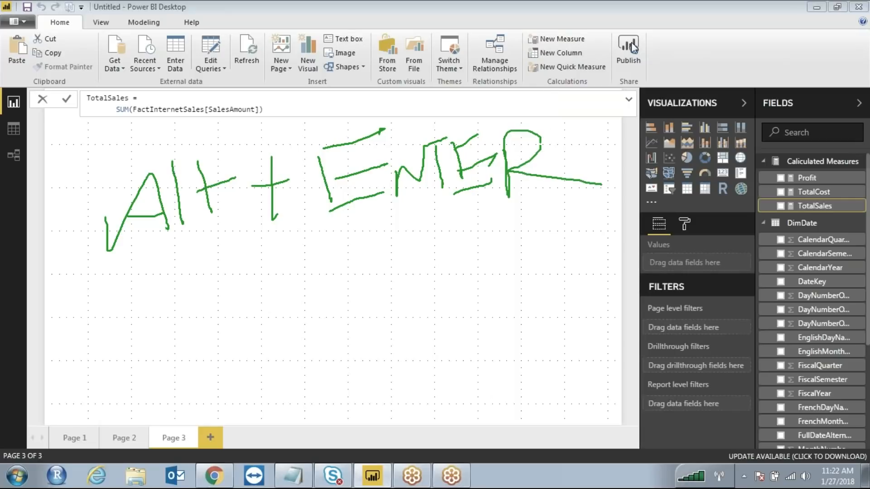
{"action": "key", "text": "Caps_Lock"}
{"action": "key", "text": "Escape"}
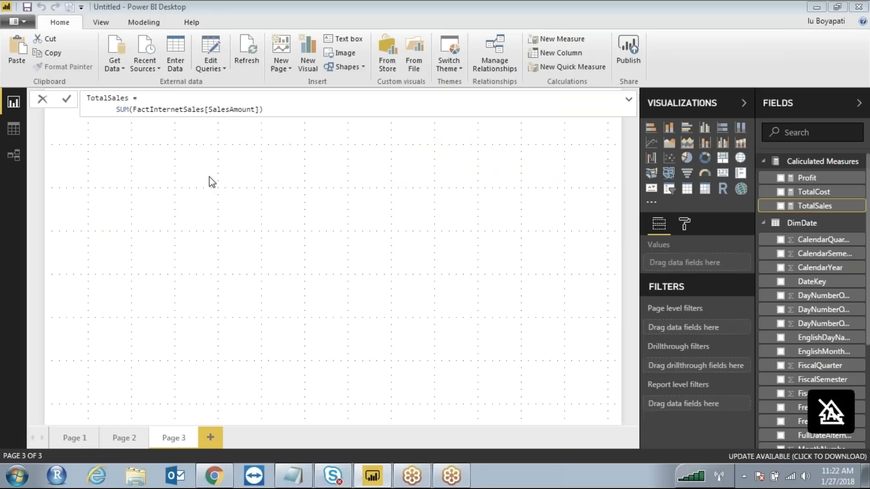
Step: Bring up the SUMX syntax in the TotalSales formula, restore SUM and commit the formula
{"action": "left_click", "coordinate": [159, 109]}
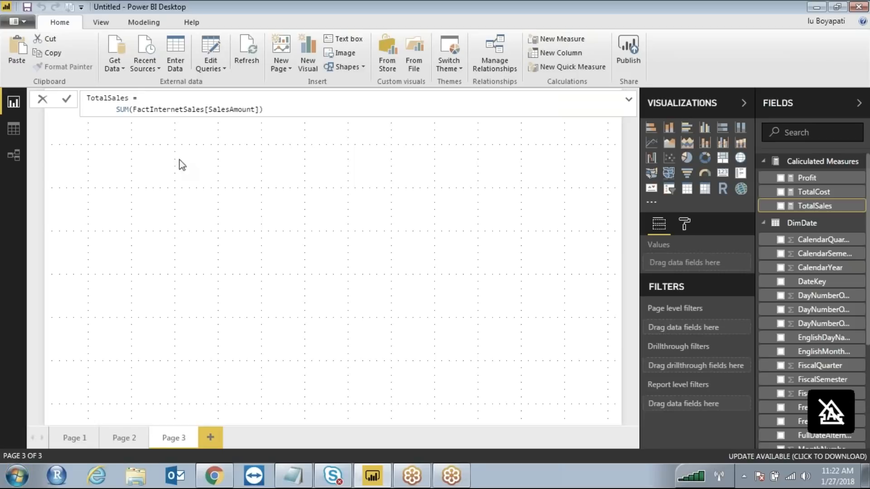
{"action": "double_click", "coordinate": [123, 109]}
{"action": "type", "text": "sumx"}
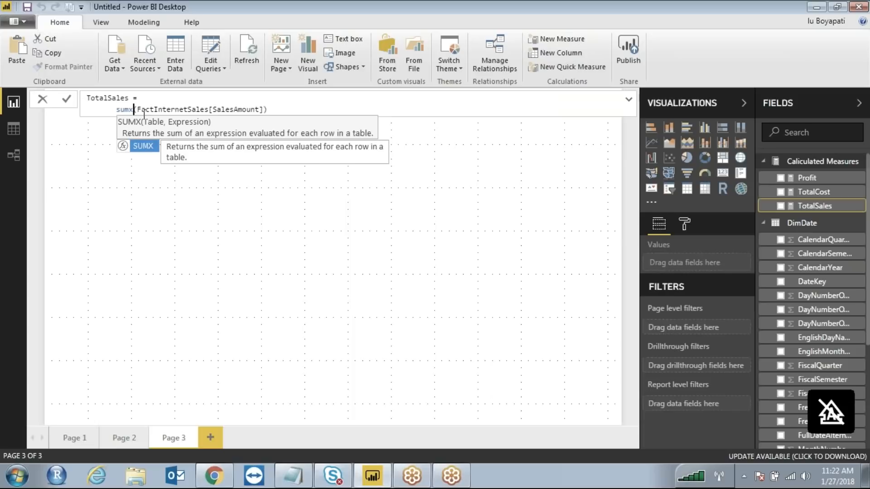
{"action": "key", "text": "BackSpace"}
{"action": "key", "text": "Tab"}
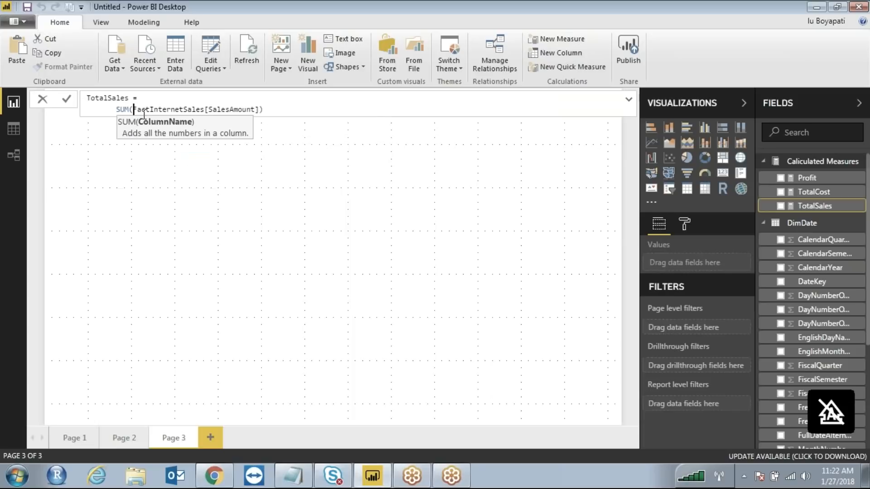
{"action": "key", "text": "Return"}
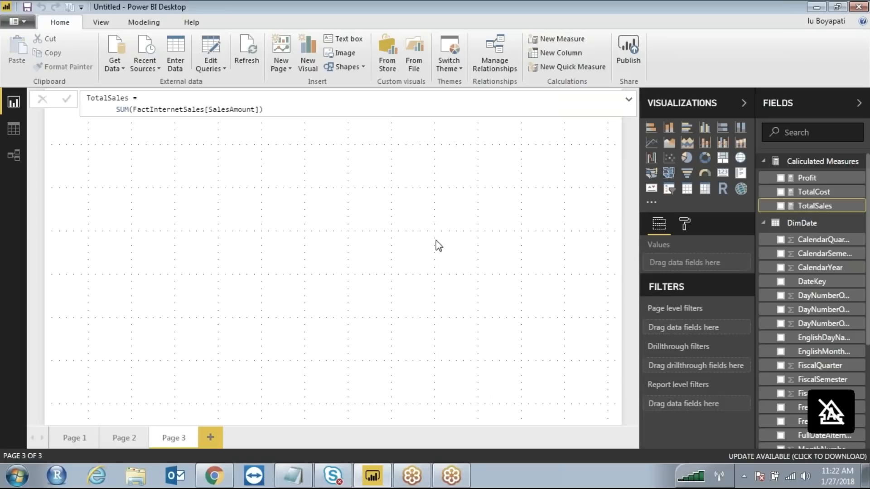
{"action": "left_click", "coordinate": [419, 270]}
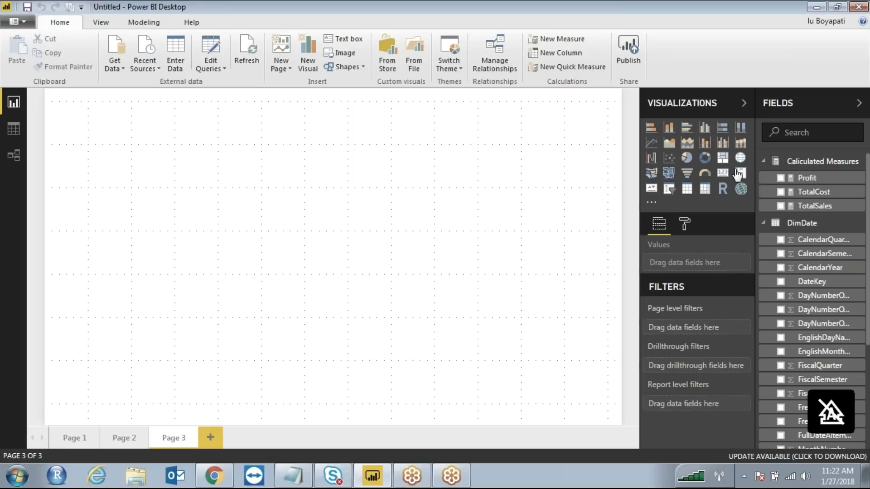
Step: Add a card visual showing TotalCost to Page 3 and enlarge it slightly
{"action": "left_click", "coordinate": [721, 172]}
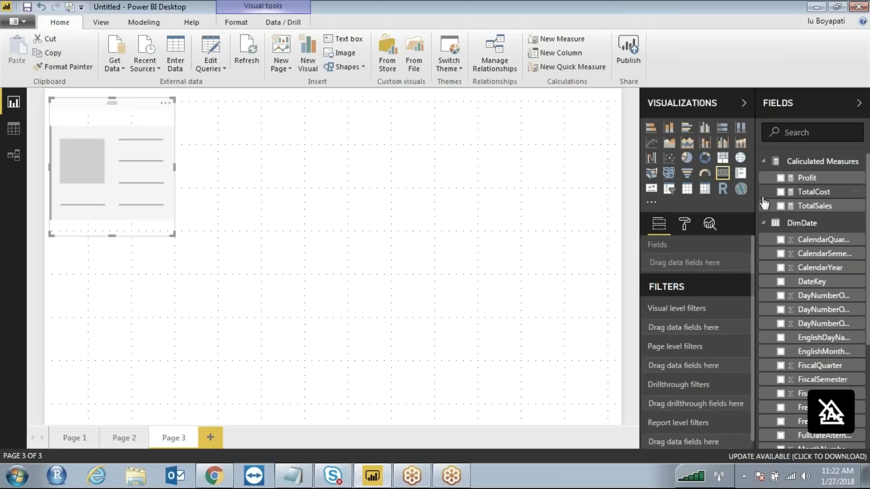
{"action": "left_click", "coordinate": [781, 192]}
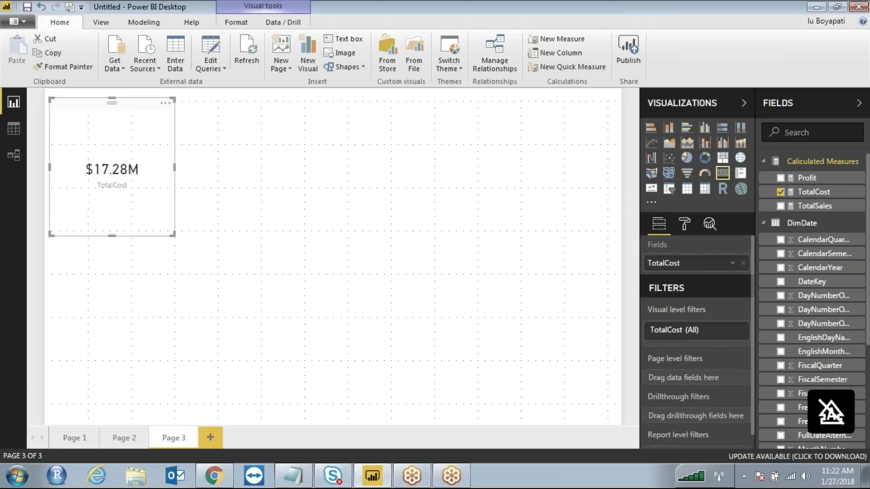
{"action": "left_click_drag", "start_coordinate": [172, 234], "coordinate": [199, 256]}
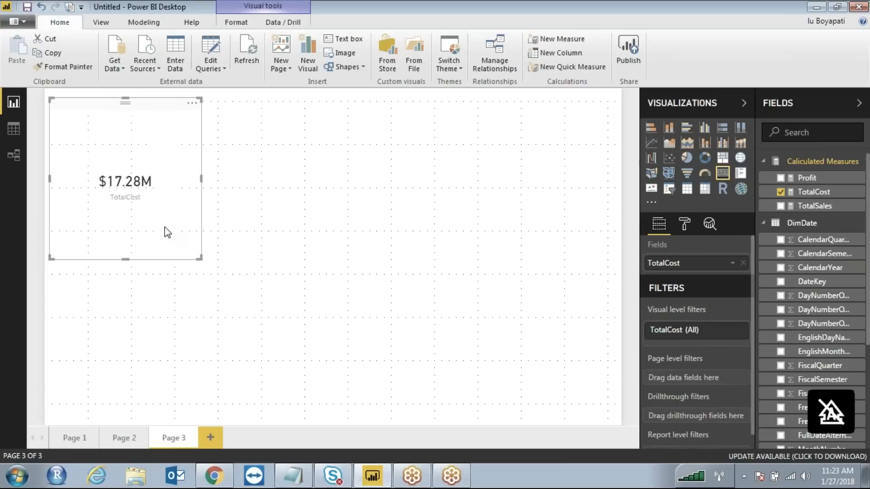
Step: Try SUMX in place of SUM in the TotalCost formula to compare their arguments, restore SUM and commit
{"action": "left_click", "coordinate": [813, 192]}
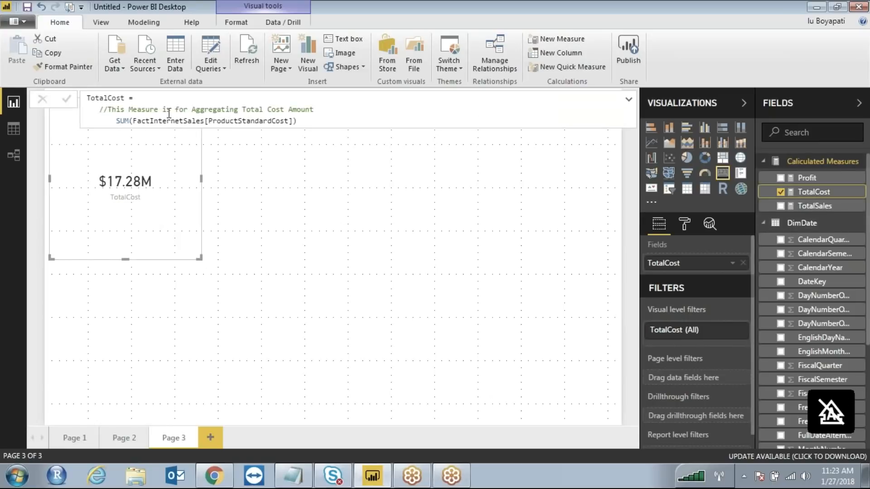
{"action": "left_click", "coordinate": [131, 121]}
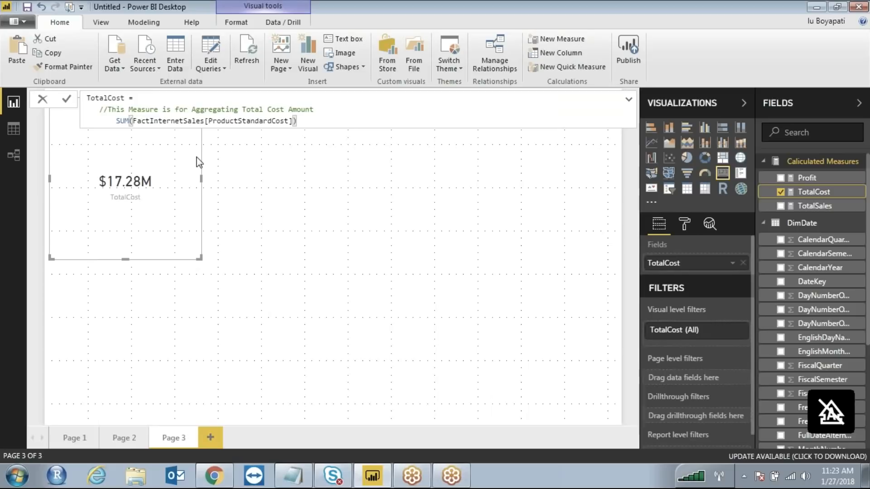
{"action": "type", "text": "x"}
{"action": "key", "text": "Tab"}
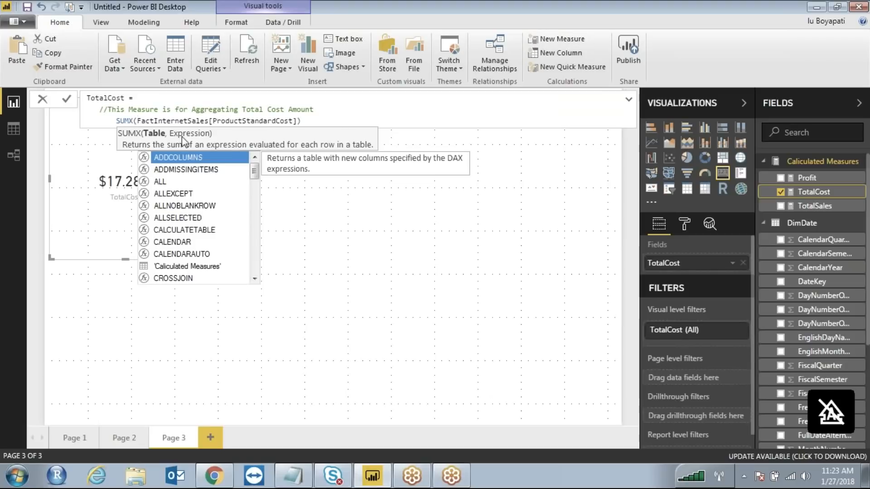
{"action": "left_click", "coordinate": [134, 121]}
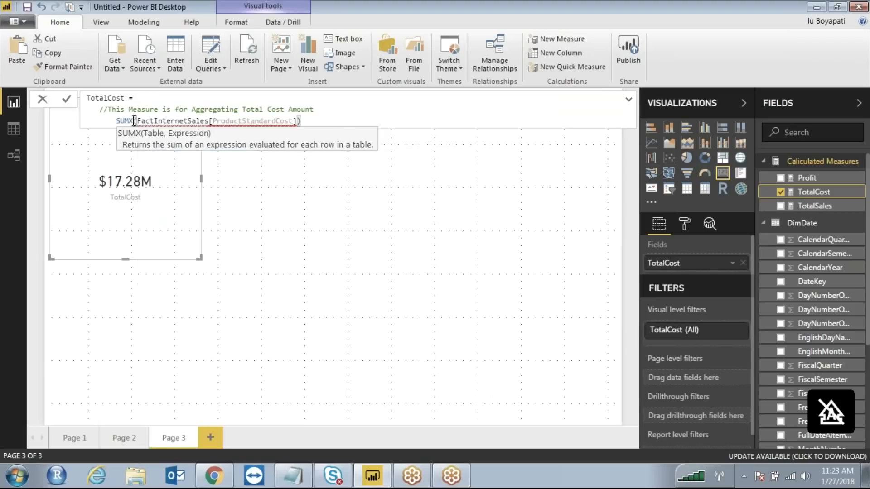
{"action": "key", "text": "BackSpace"}
{"action": "key", "text": "Right"}
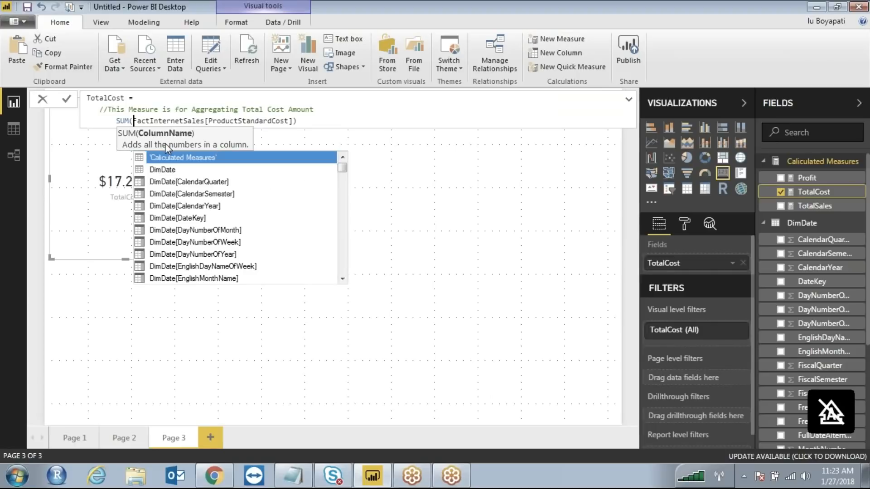
{"action": "left_click", "coordinate": [373, 117]}
{"action": "key", "text": "Return"}
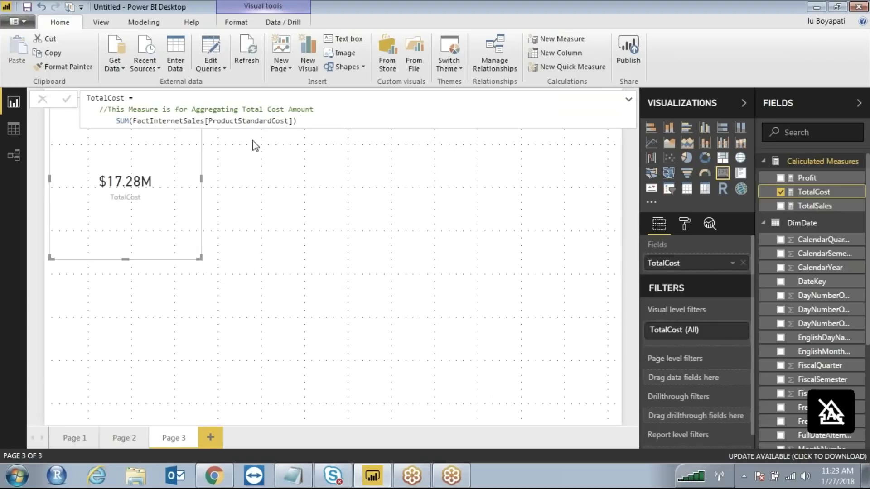
{"action": "left_click", "coordinate": [364, 204]}
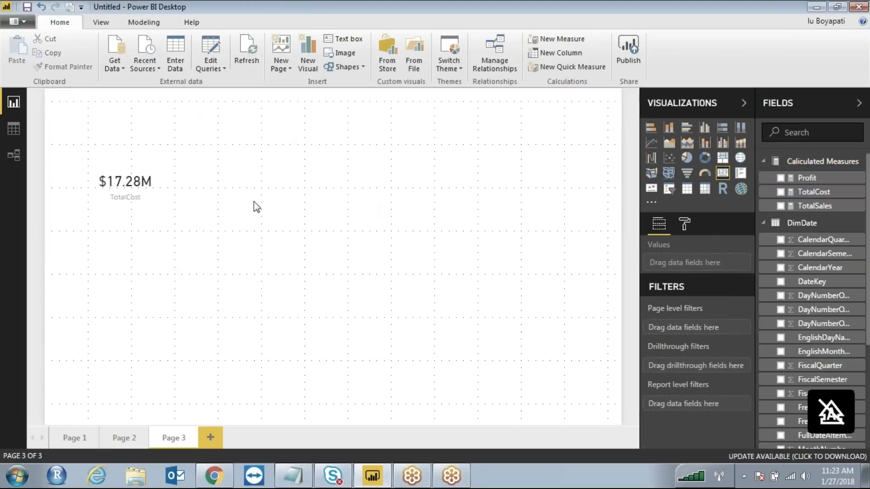
Step: Create a new measure in the measures table and name it "TaotalCost"
{"action": "left_click", "coordinate": [169, 189]}
{"action": "left_click", "coordinate": [835, 164]}
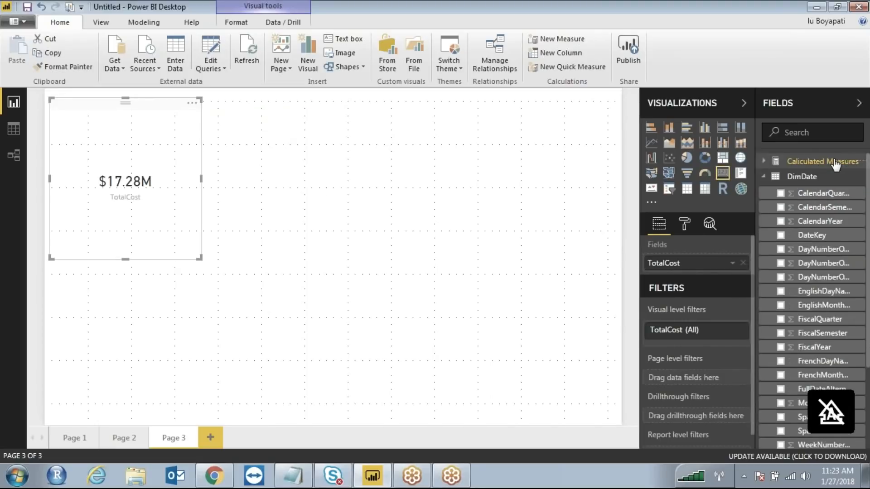
{"action": "left_click", "coordinate": [533, 39]}
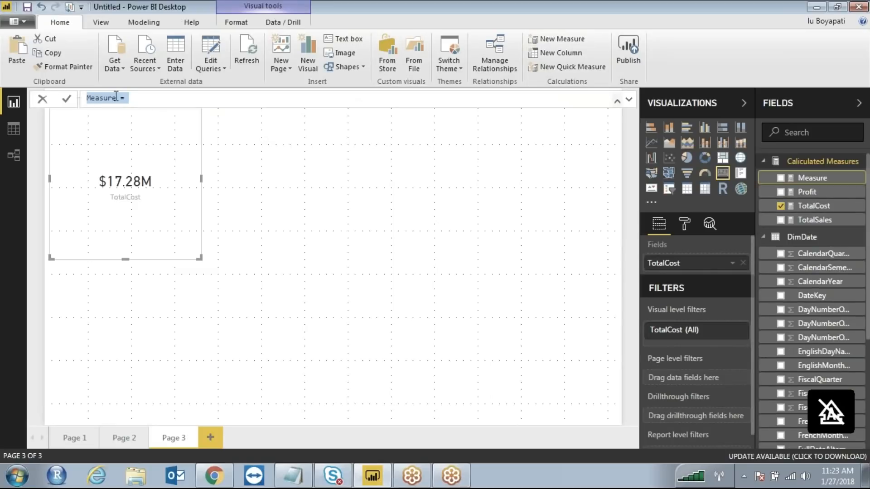
{"action": "left_click", "coordinate": [117, 97]}
{"action": "key", "text": "BackSpace"}
{"action": "key", "text": "BackSpace"}
{"action": "key", "text": "BackSpace"}
{"action": "key", "text": "BackSpace"}
{"action": "key", "text": "BackSpace"}
{"action": "key", "text": "BackSpace"}
{"action": "key", "text": "BackSpace"}
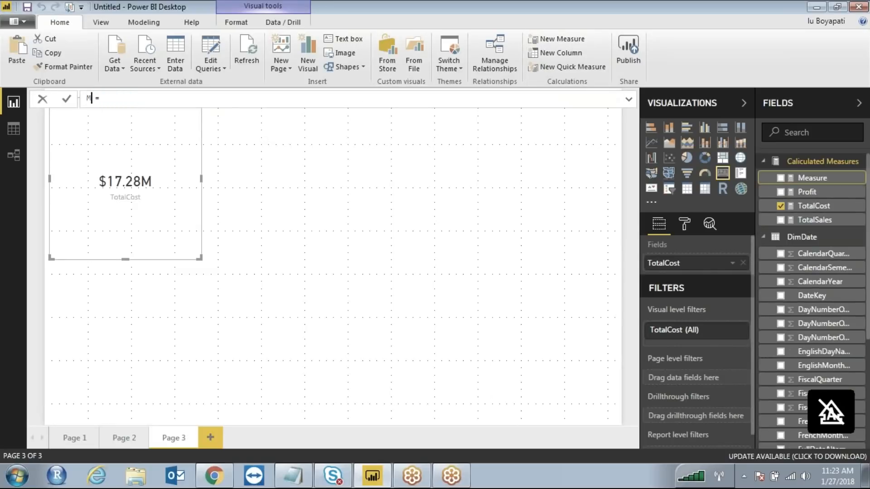
{"action": "type", "text": "TaotalCost"}
Step: Start the new measure's expression with the Sumx function, using FactInternetSales as its table argument
{"action": "key", "text": "Right"}
{"action": "key", "text": "Right"}
{"action": "key", "text": "Right"}
{"action": "type", "text": "Sumx"}
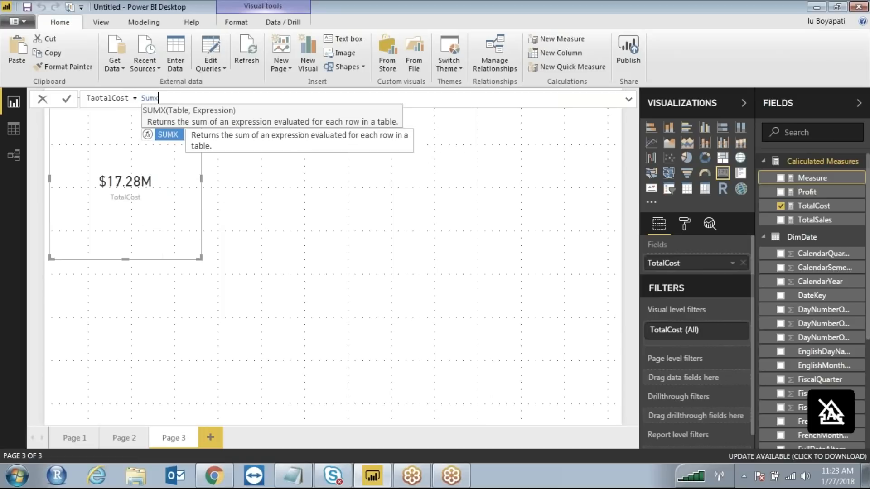
{"action": "type", "text": "("}
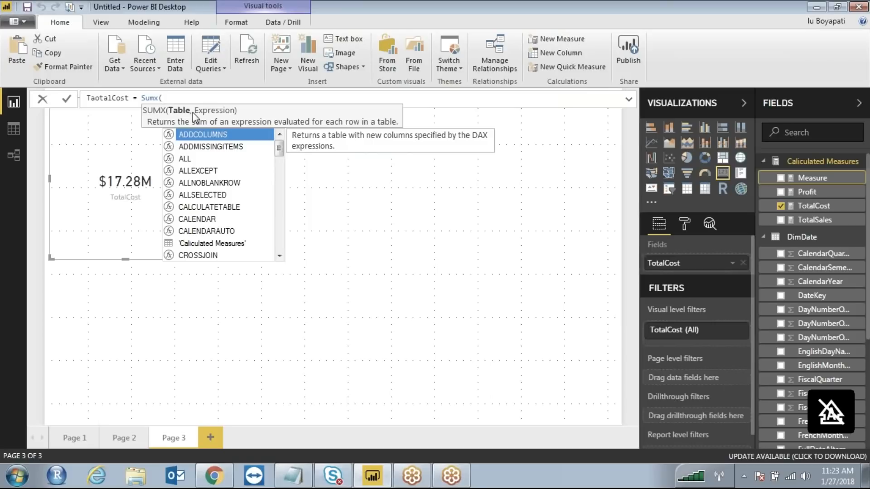
{"action": "type", "text": "facy"}
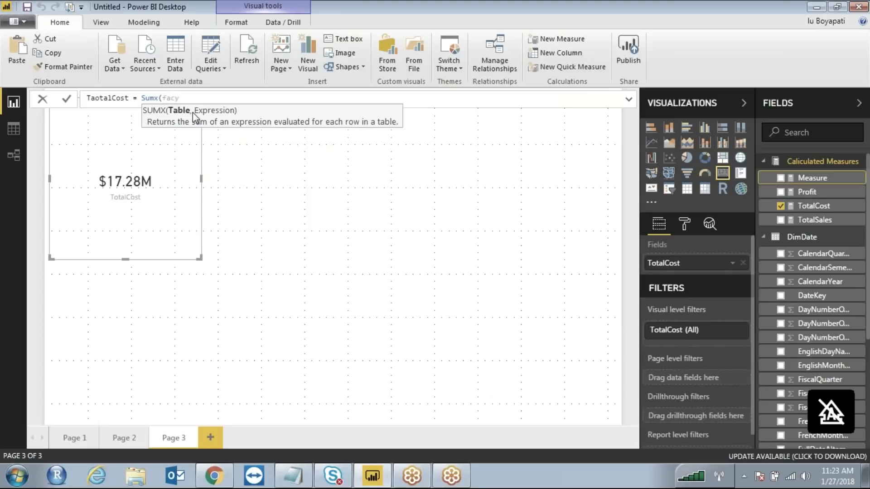
{"action": "key", "text": "BackSpace"}
{"action": "key", "text": "BackSpace"}
{"action": "key", "text": "BackSpace"}
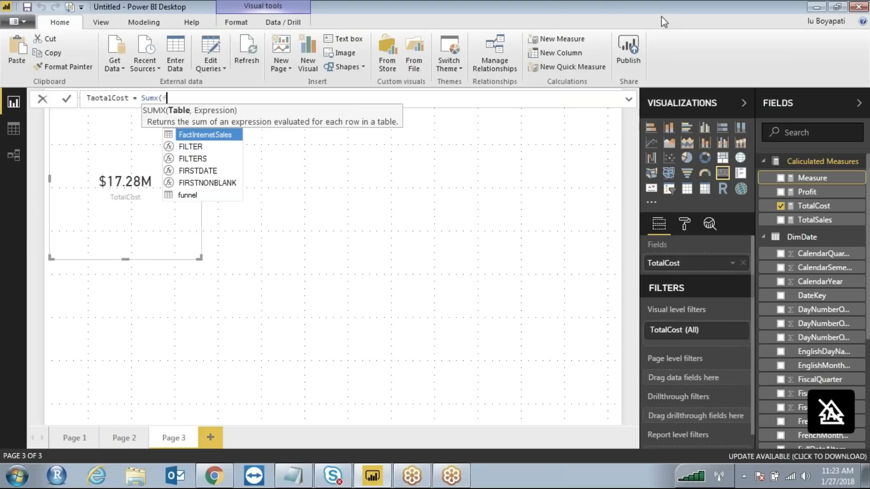
{"action": "left_click", "coordinate": [662, 17]}
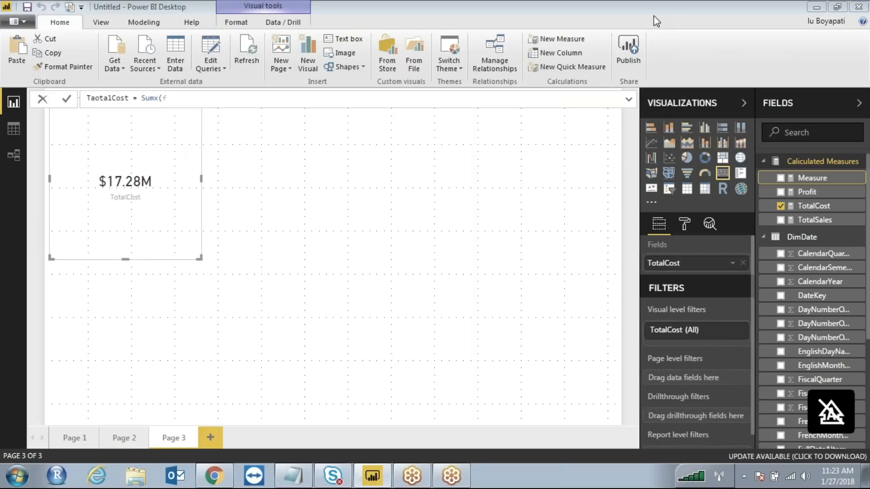
{"action": "left_click", "coordinate": [204, 97]}
{"action": "key", "text": "BackSpace"}
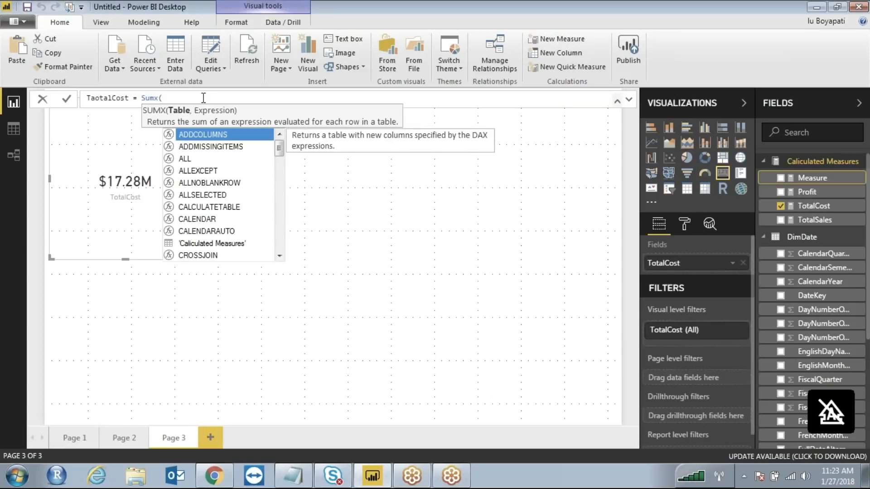
{"action": "type", "text": "fac"}
{"action": "key", "text": "Tab"}
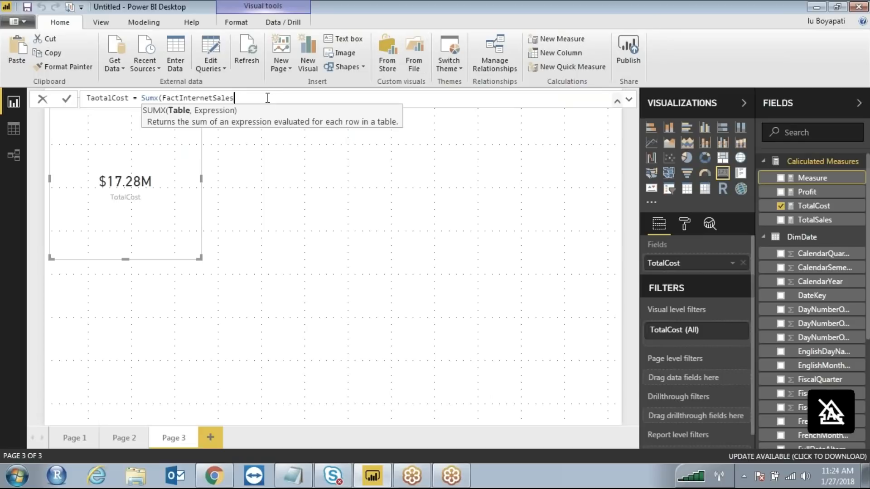
Step: Complete the Sumx function with FactInternetSales[SalesAmount] as its expression and commit the formula
{"action": "type", "text": ","}
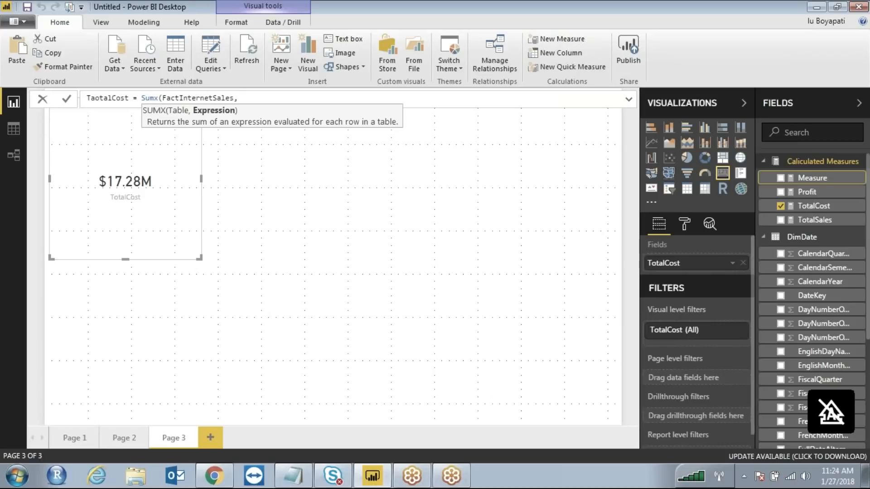
{"action": "type", "text": "sales"}
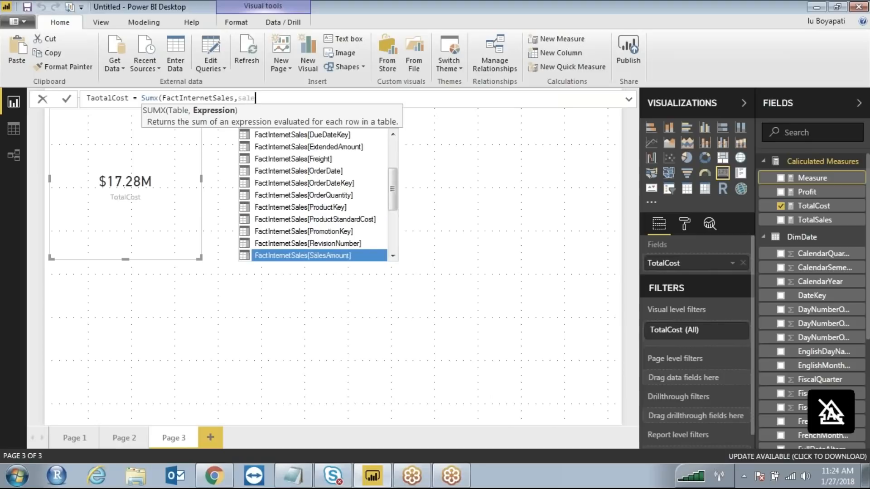
{"action": "key", "text": "Tab"}
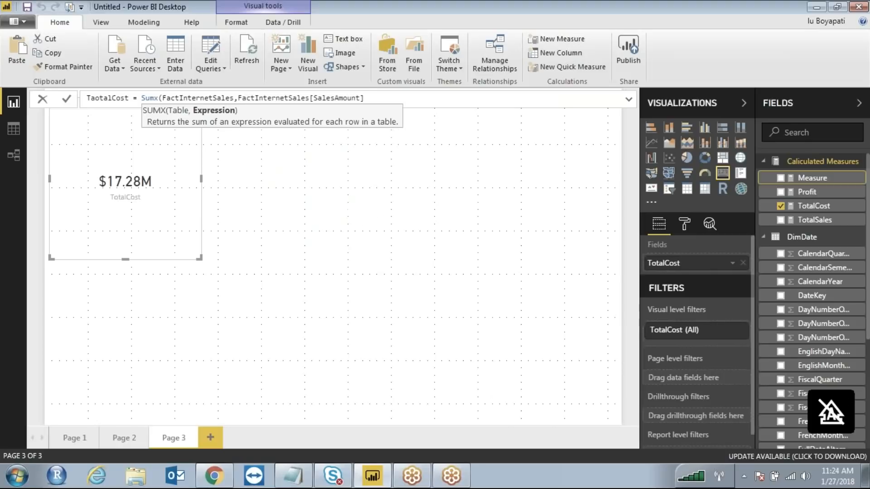
{"action": "type", "text": ")"}
{"action": "key", "text": "Return"}
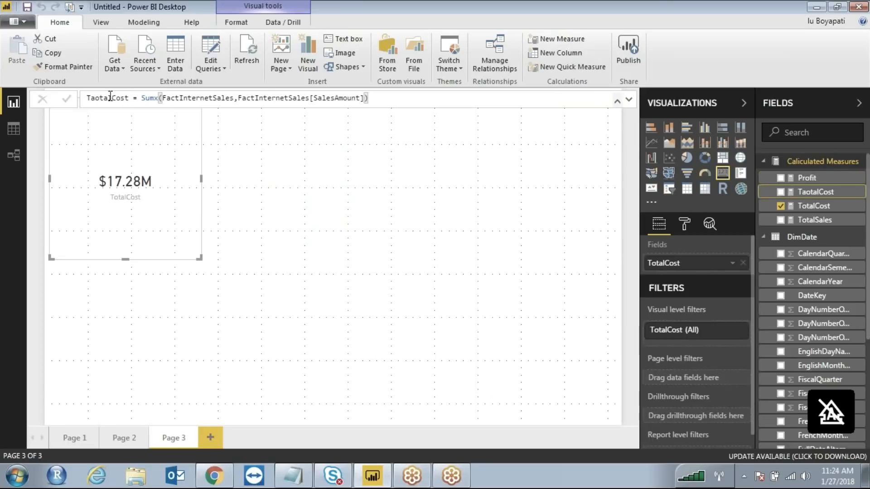
Step: Rename the TaotalCost measure as "Totalcostsumx" and commit the formula
{"action": "left_click", "coordinate": [129, 98]}
{"action": "key", "text": "BackSpace"}
{"action": "key", "text": "BackSpace"}
{"action": "key", "text": "BackSpace"}
{"action": "key", "text": "BackSpace"}
{"action": "key", "text": "BackSpace"}
{"action": "key", "text": "BackSpace"}
{"action": "key", "text": "BackSpace"}
{"action": "key", "text": "BackSpace"}
{"action": "key", "text": "BackSpace"}
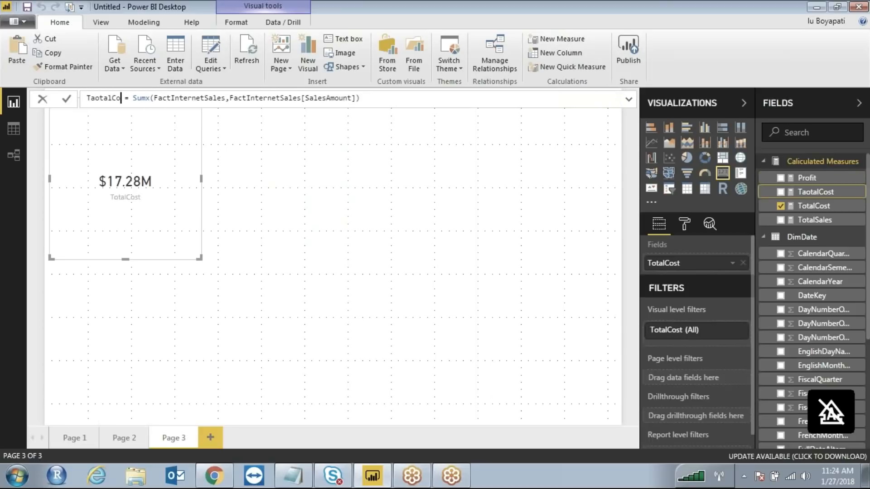
{"action": "type", "text": "otalco"}
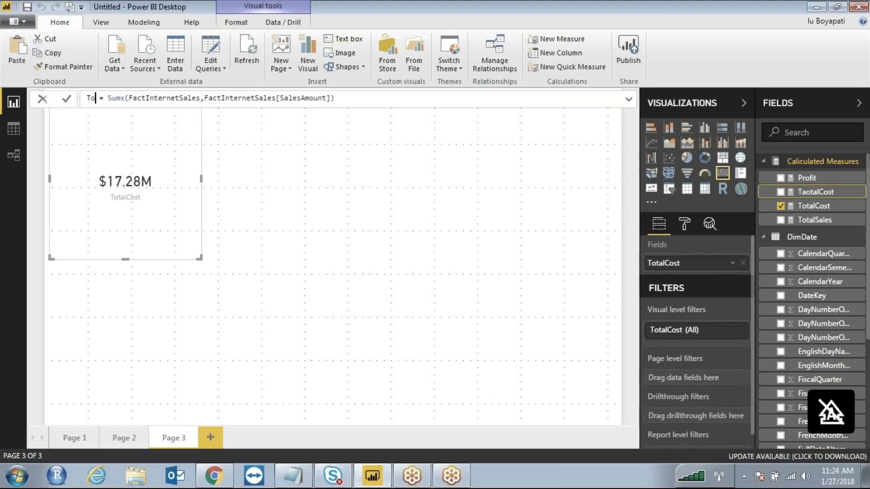
{"action": "type", "text": "stsumx"}
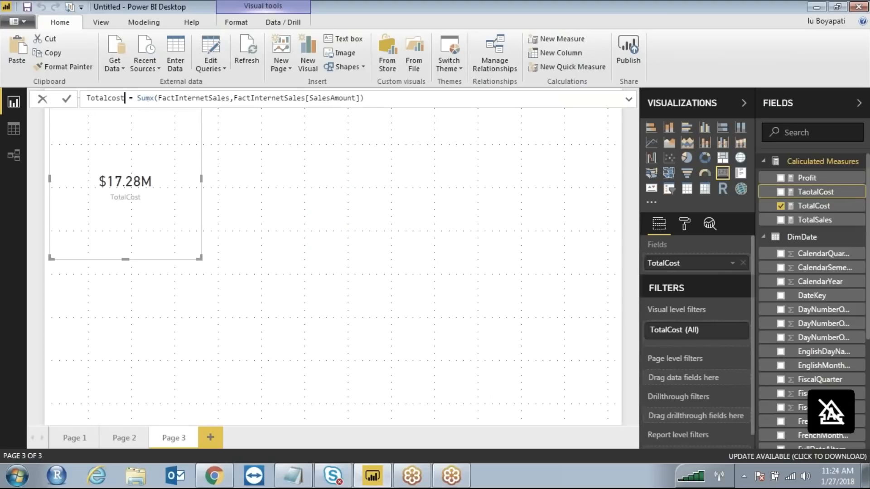
{"action": "key", "text": "Return"}
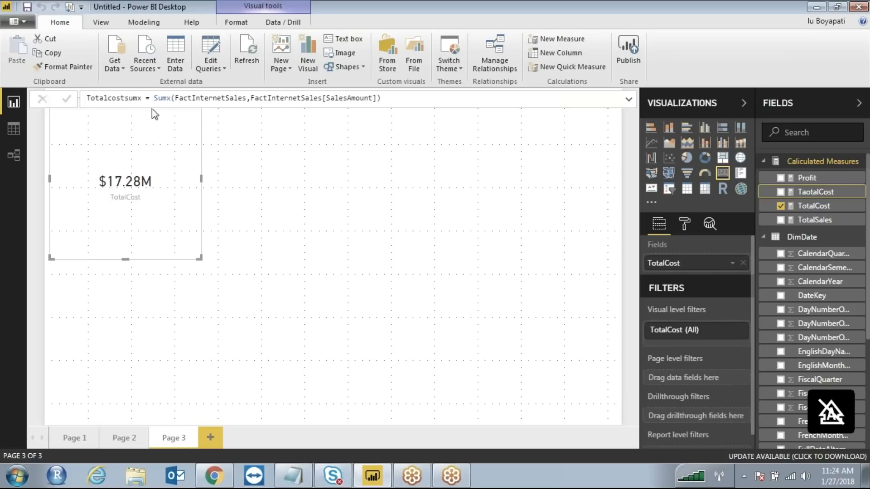
{"action": "left_click", "coordinate": [331, 165]}
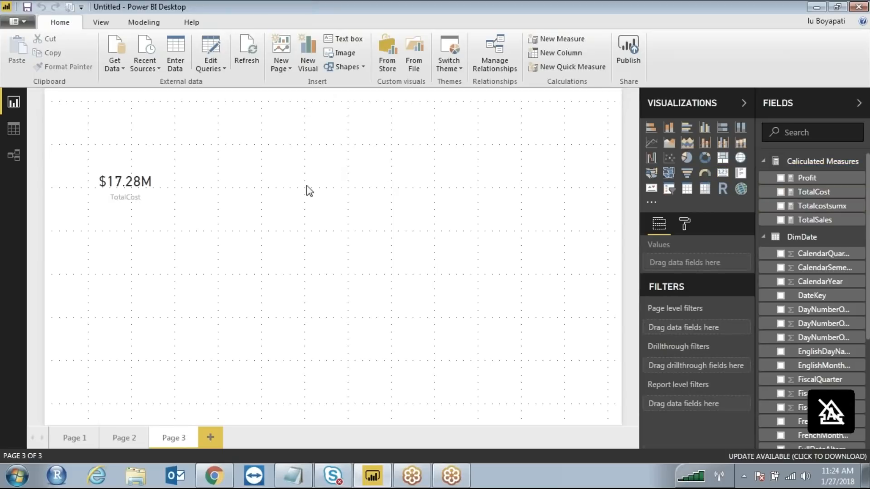
Step: Add a card visual showing Totalcostsumx beside the TotalCost card, enlarge it and compare the two cards
{"action": "left_click", "coordinate": [177, 176]}
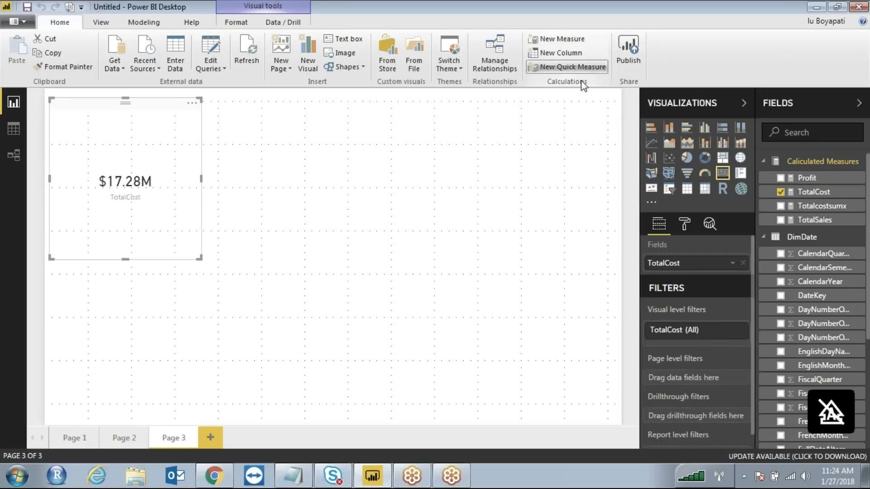
{"action": "left_click", "coordinate": [333, 150]}
{"action": "left_click", "coordinate": [723, 174]}
{"action": "left_click_drag", "start_coordinate": [165, 274], "coordinate": [326, 109]}
{"action": "left_click", "coordinate": [780, 205]}
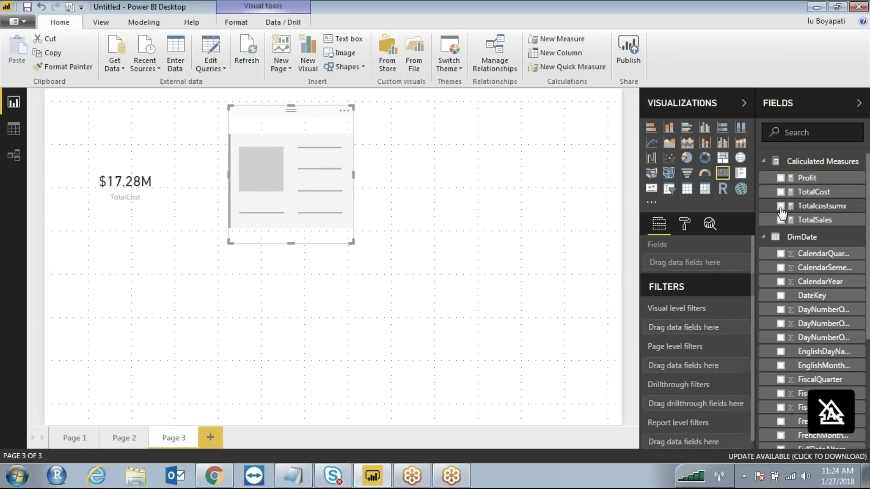
{"action": "left_click_drag", "start_coordinate": [351, 241], "coordinate": [401, 252]}
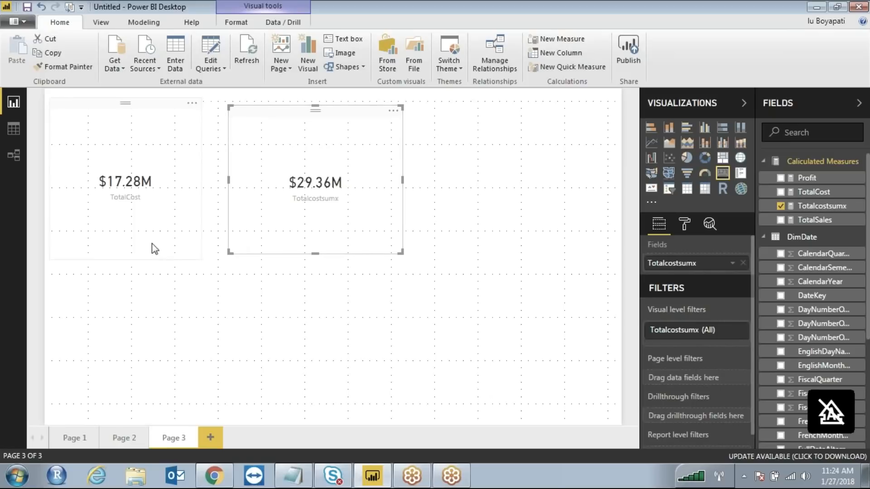
{"action": "left_click", "coordinate": [159, 219]}
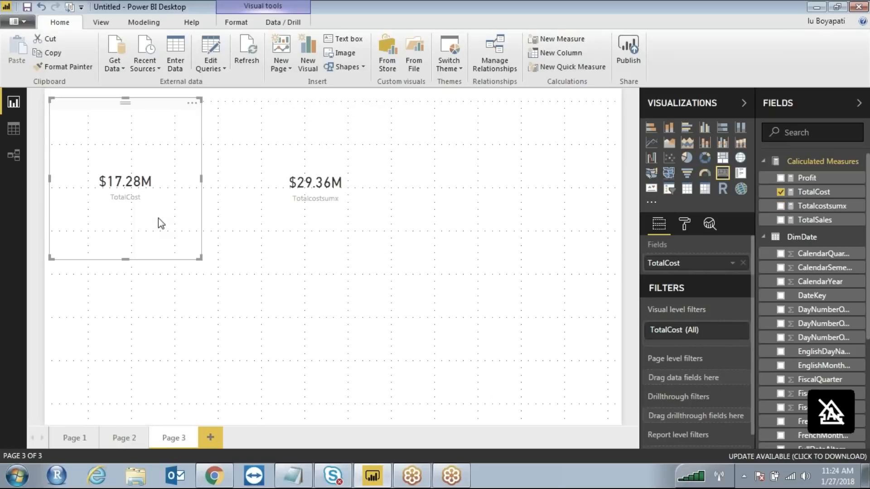
{"action": "left_click", "coordinate": [360, 227]}
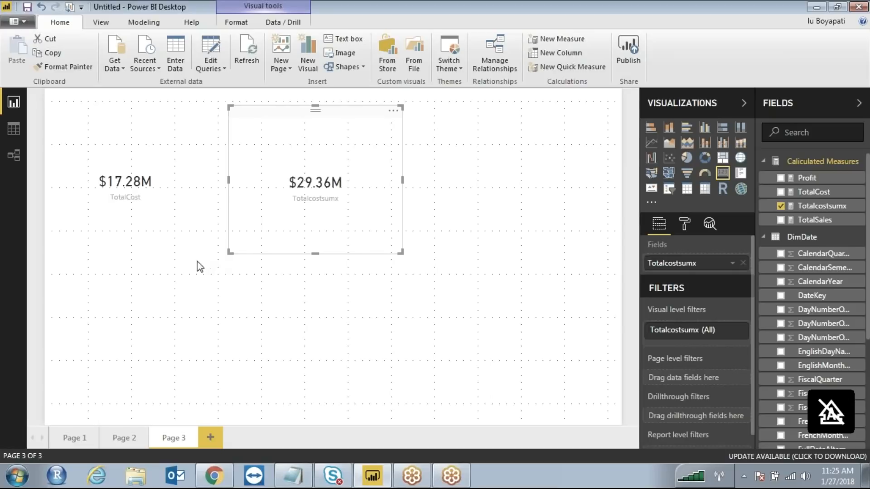
Step: Launch Excel 2013
{"action": "key", "text": "super"}
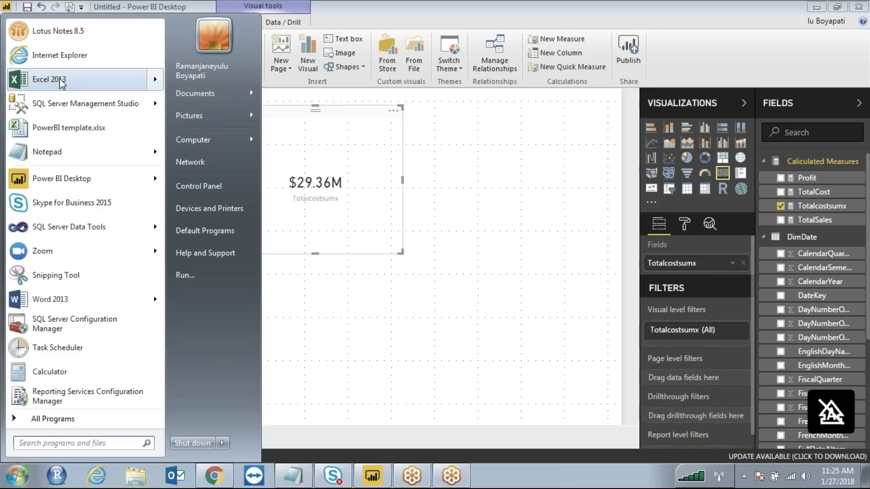
{"action": "mouse_move", "coordinate": [63, 82]}
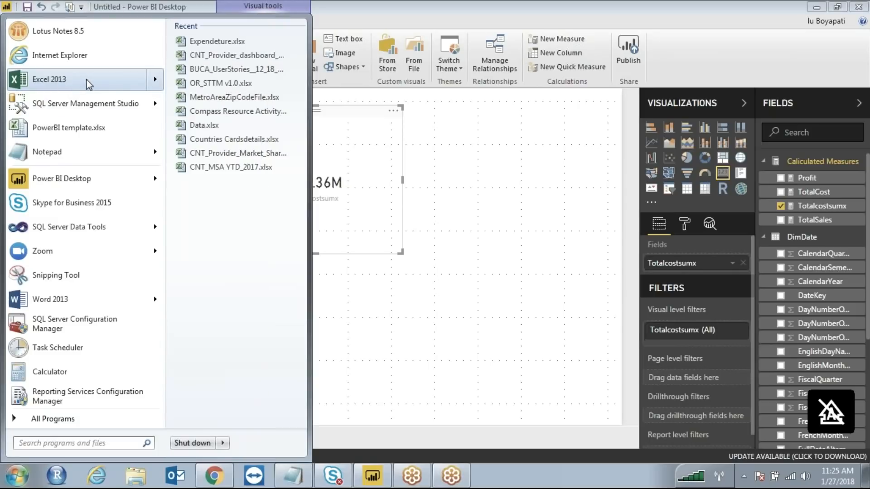
{"action": "left_click", "coordinate": [448, 194]}
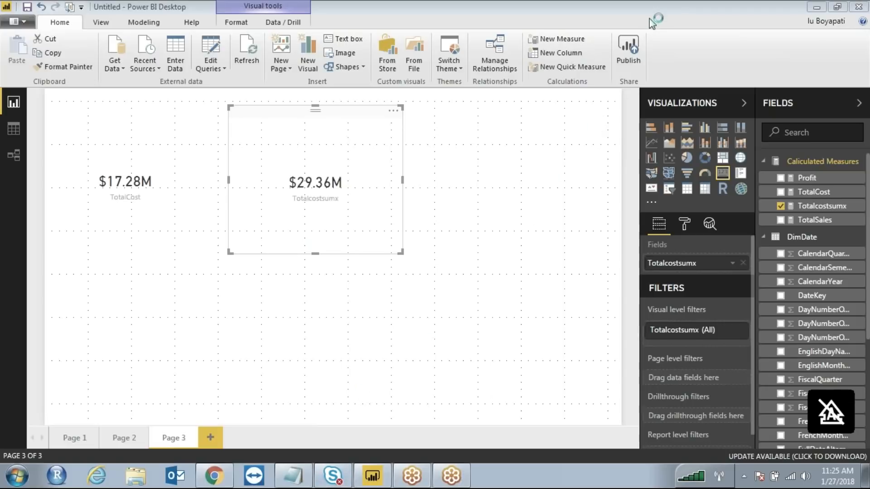
Step: Switch to the Notepad notes and add the line "What is difference between Sum and Sumx function in DAX" below the existing text
{"action": "left_click", "coordinate": [293, 476]}
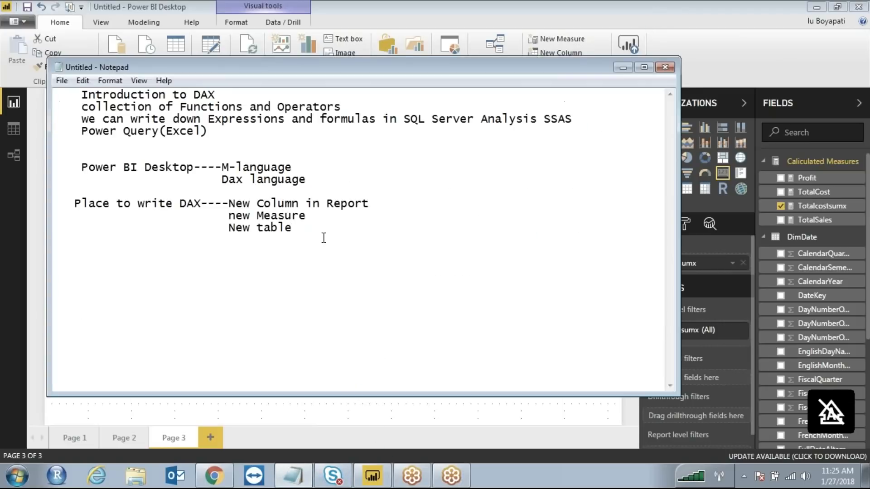
{"action": "type", "text": "What is diffe"}
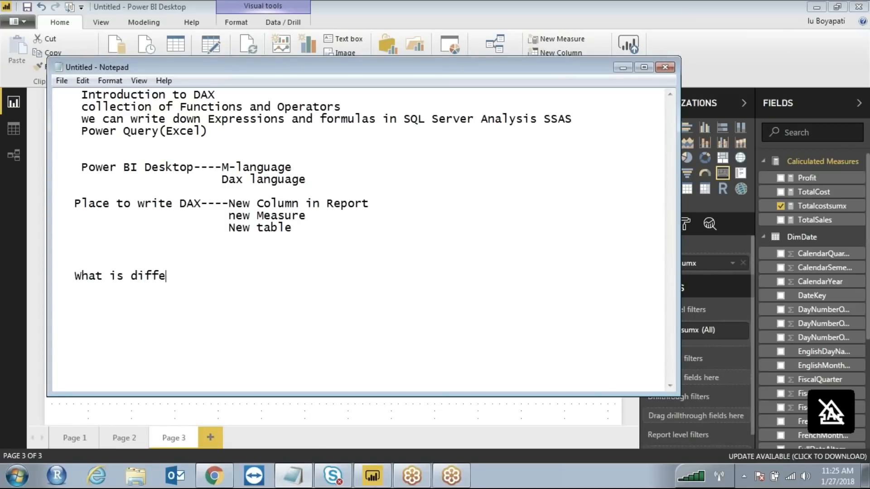
{"action": "type", "text": "rence betwe"}
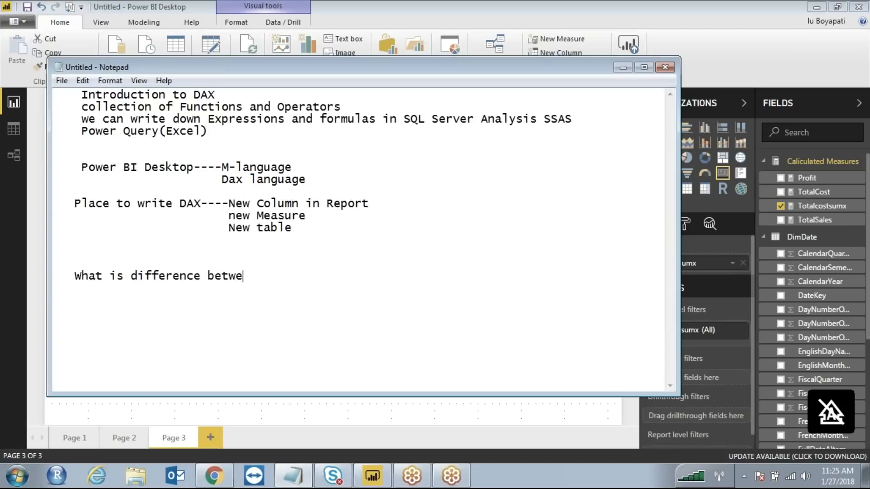
{"action": "type", "text": "en Sum and Sumx "}
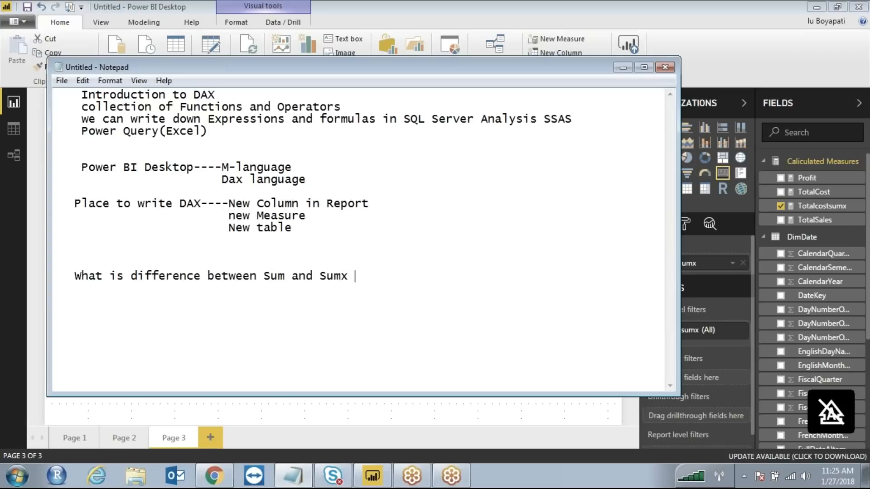
{"action": "type", "text": "function in DAX"}
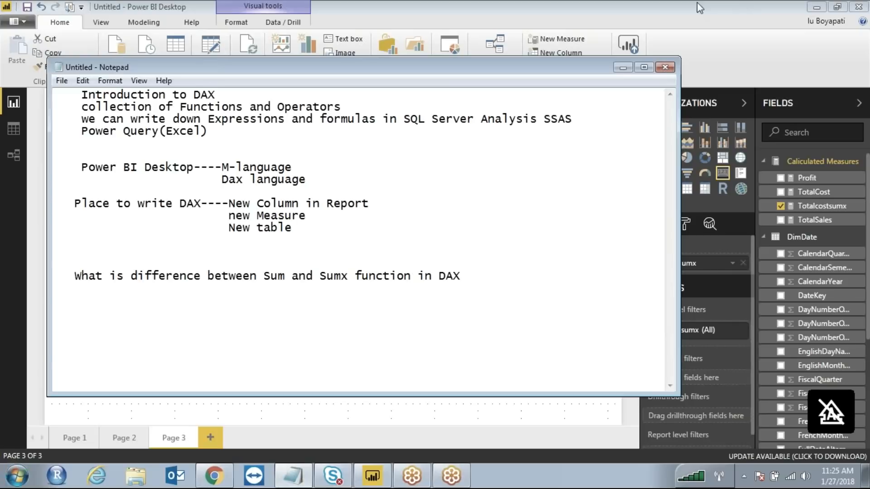
Step: Minimize the Notepad window and create a blank workbook in Excel
{"action": "left_click", "coordinate": [655, 16]}
{"action": "left_click", "coordinate": [17, 475]}
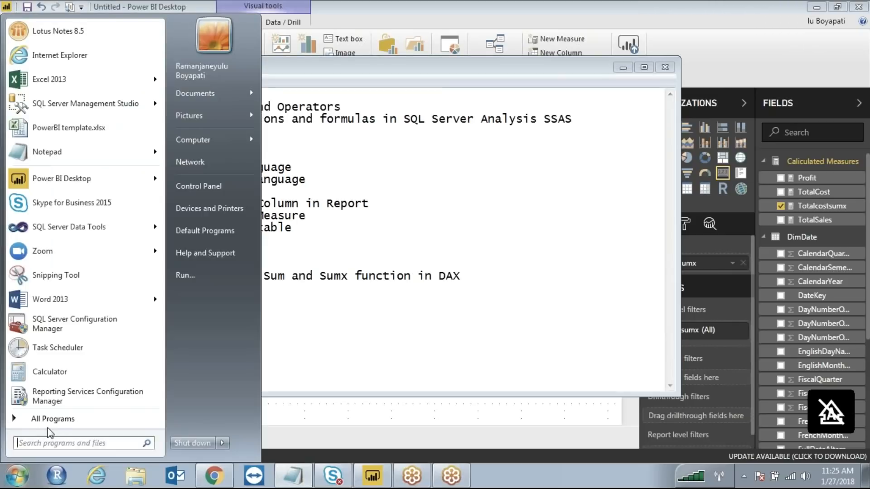
{"action": "left_click", "coordinate": [454, 308]}
{"action": "left_click", "coordinate": [17, 475]}
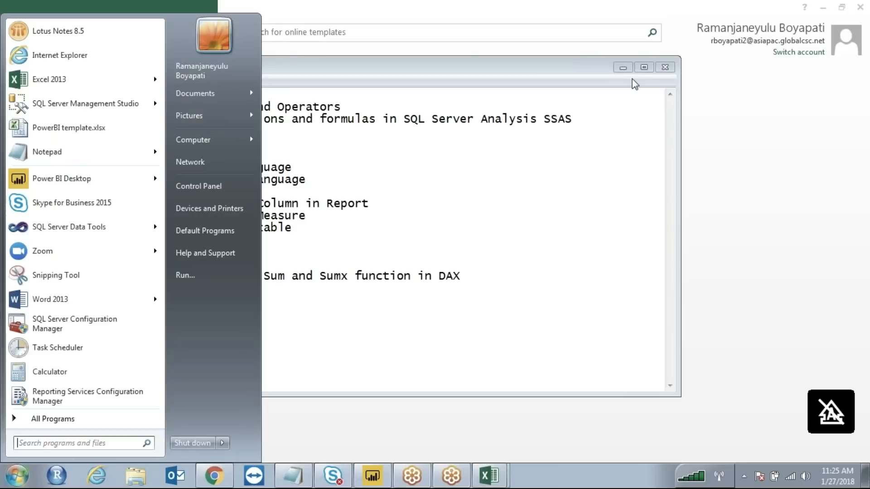
{"action": "left_click", "coordinate": [623, 68]}
{"action": "left_click", "coordinate": [332, 145]}
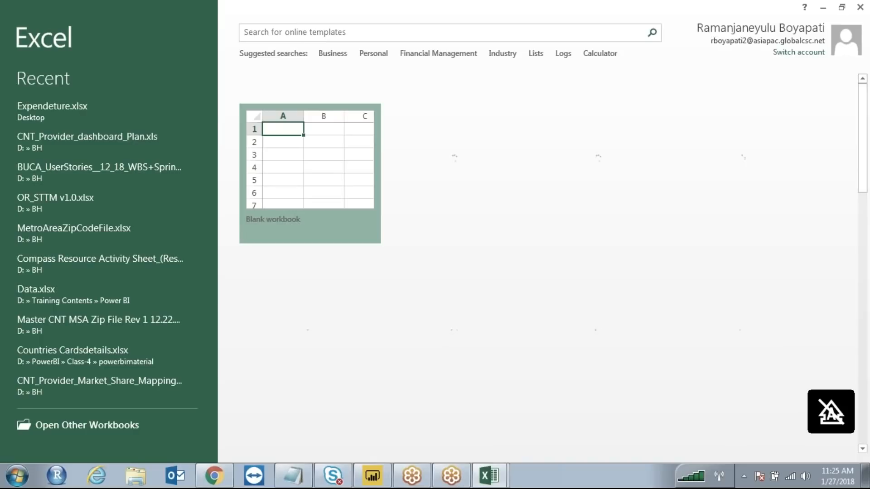
{"action": "left_click", "coordinate": [324, 159]}
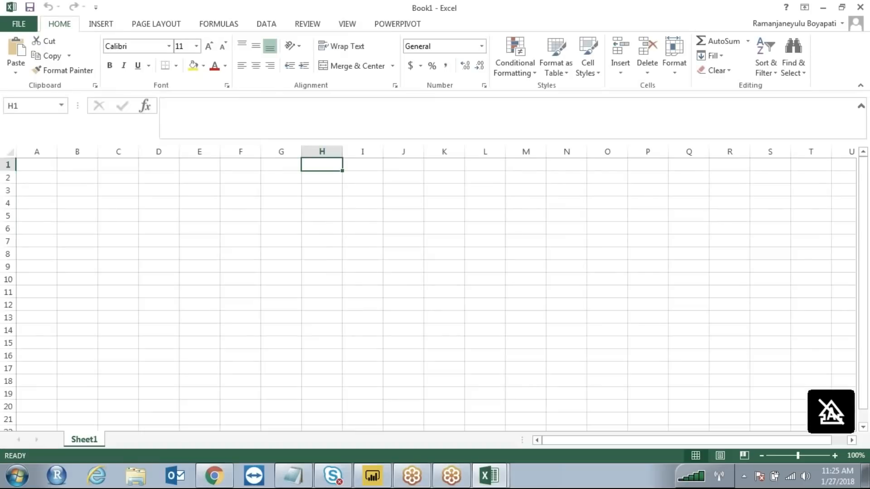
Step: Enter the headers ProductName, Qty and Unitprice in cells H5 to J5, fitting column H to its text
{"action": "left_click", "coordinate": [383, 216]}
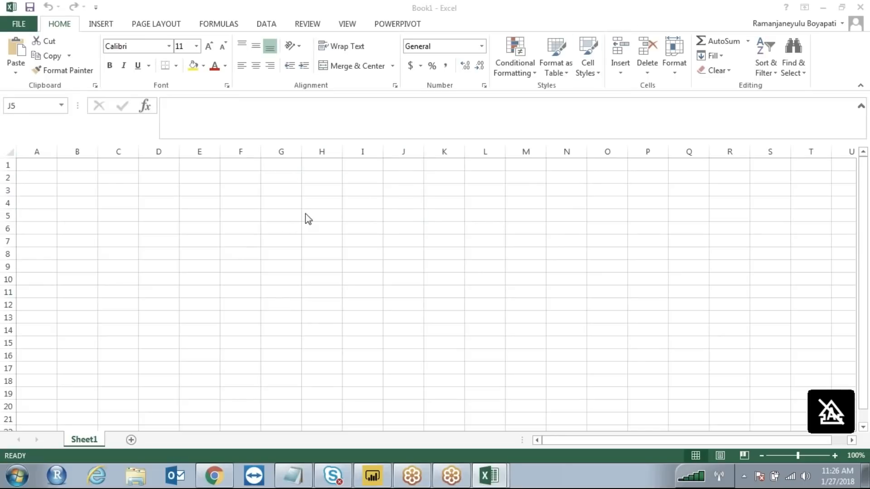
{"action": "left_click", "coordinate": [322, 213]}
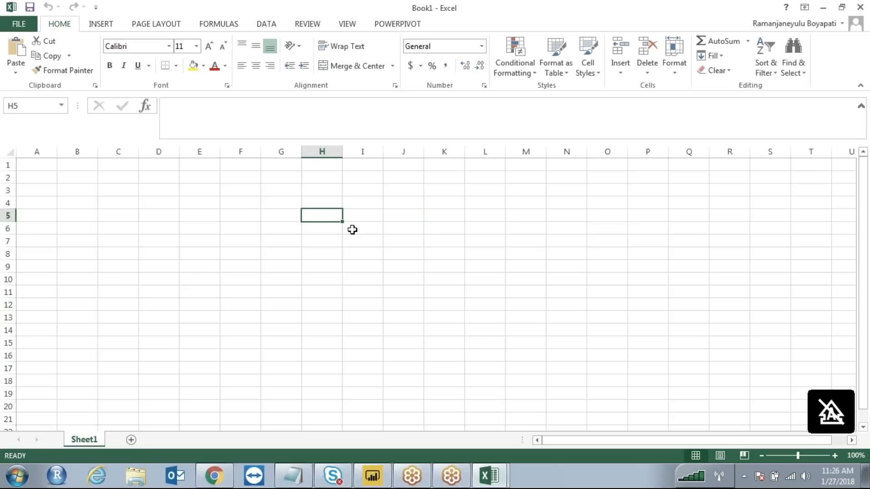
{"action": "type", "text": "P"}
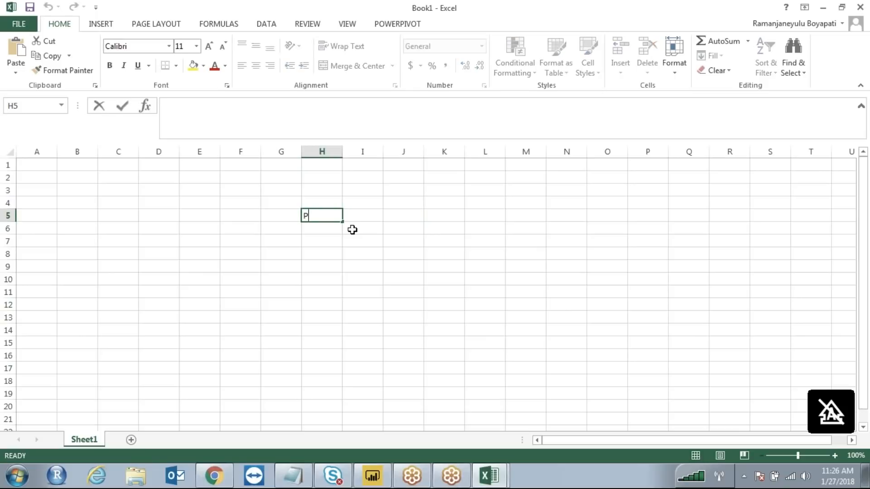
{"action": "type", "text": "roductName"}
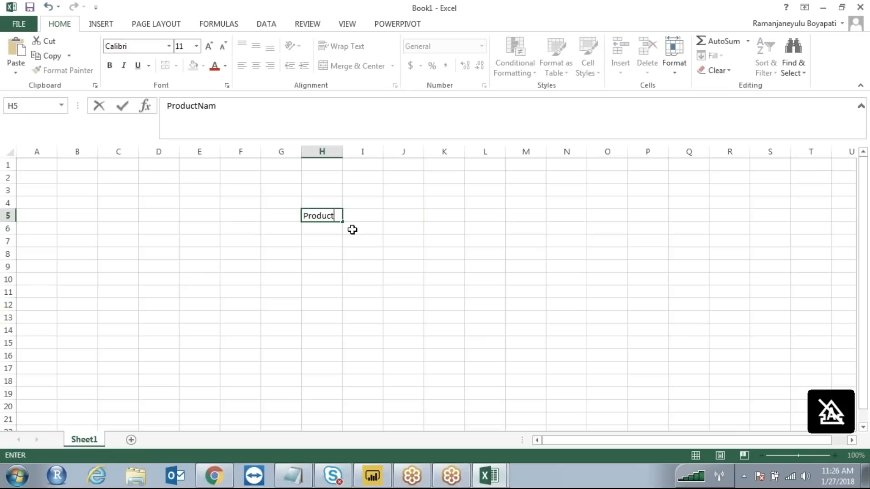
{"action": "key", "text": "Tab"}
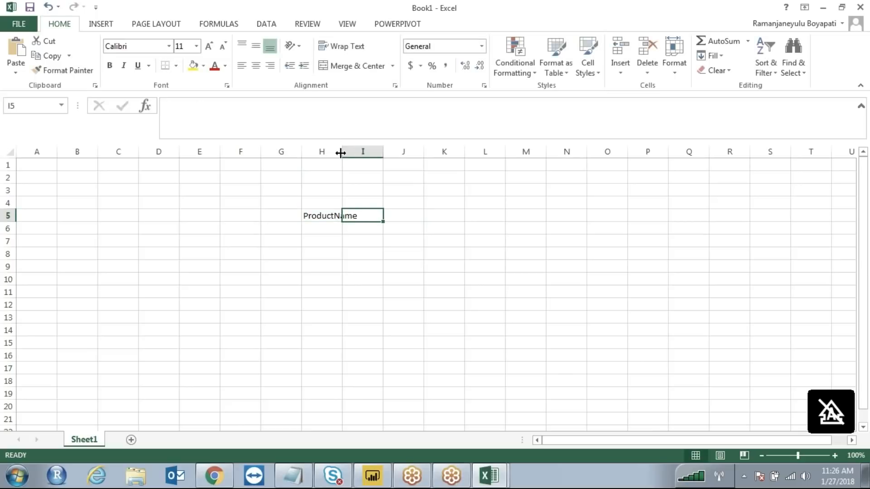
{"action": "double_click", "coordinate": [342, 152]}
{"action": "type", "text": "Qty"}
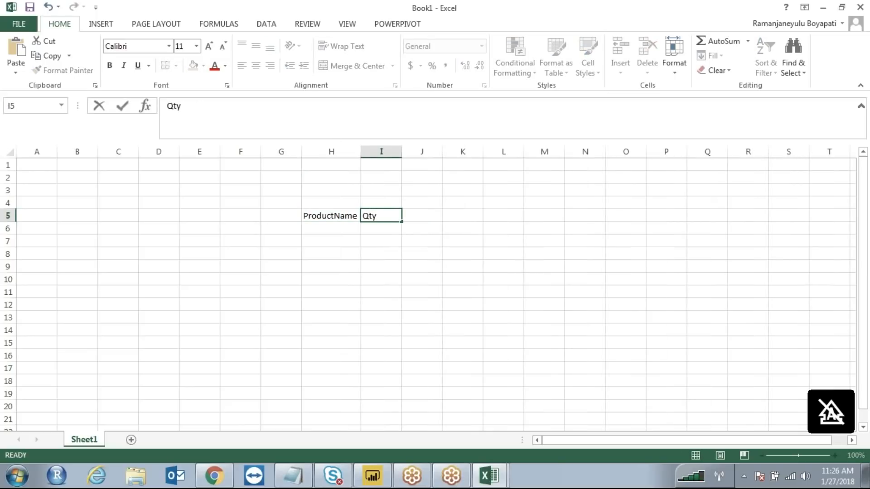
{"action": "key", "text": "Tab"}
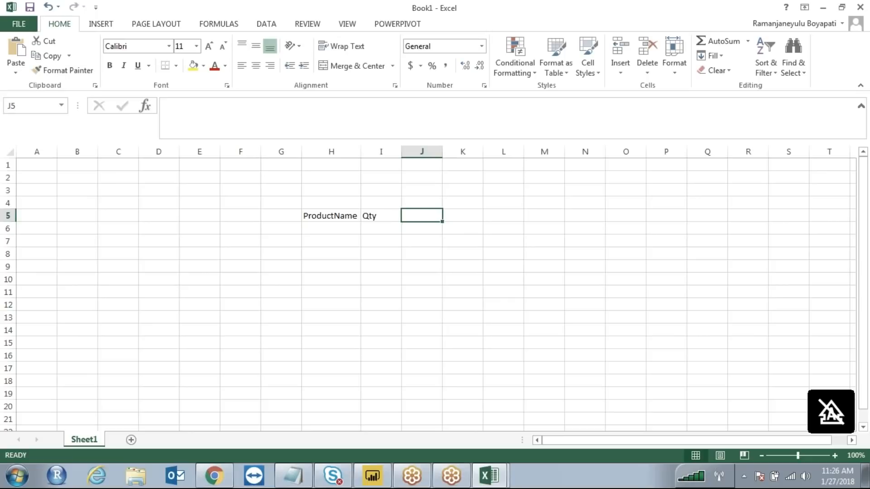
{"action": "type", "text": "Unitprice"}
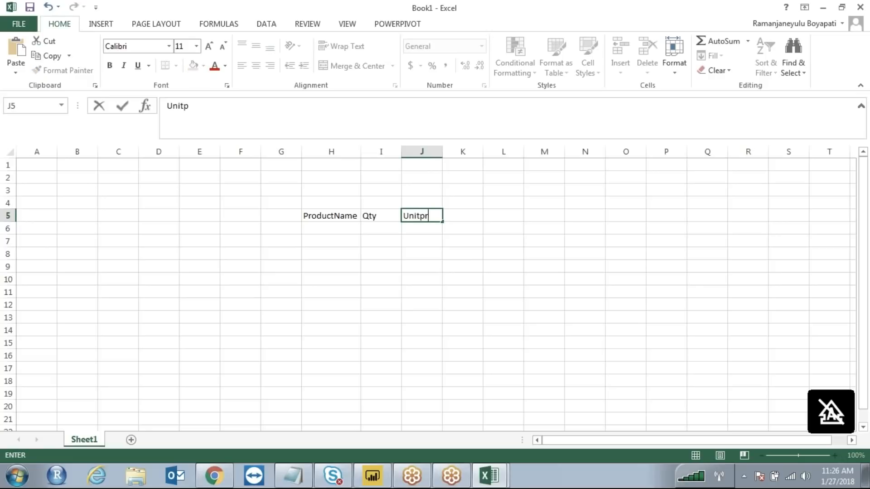
{"action": "left_click", "coordinate": [390, 267]}
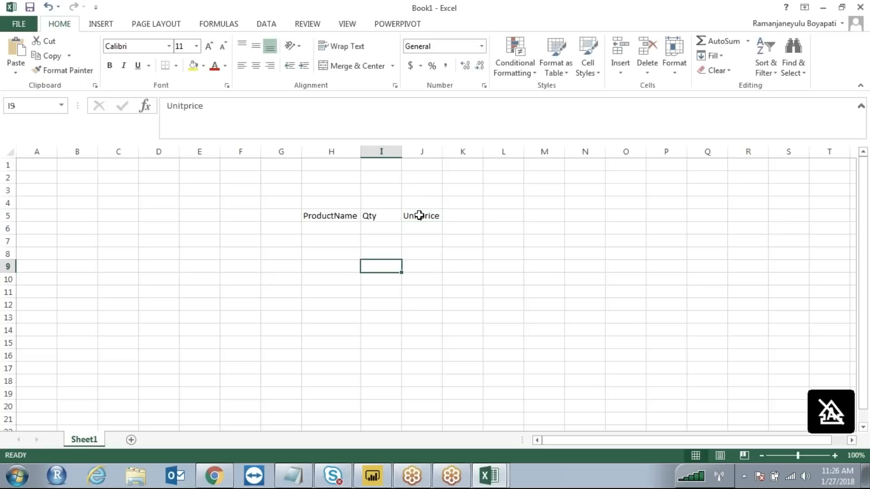
{"action": "left_click", "coordinate": [416, 216]}
Step: Enter the product names Bikes, Components and Accessories in cells H6 to H8
{"action": "left_click", "coordinate": [347, 229]}
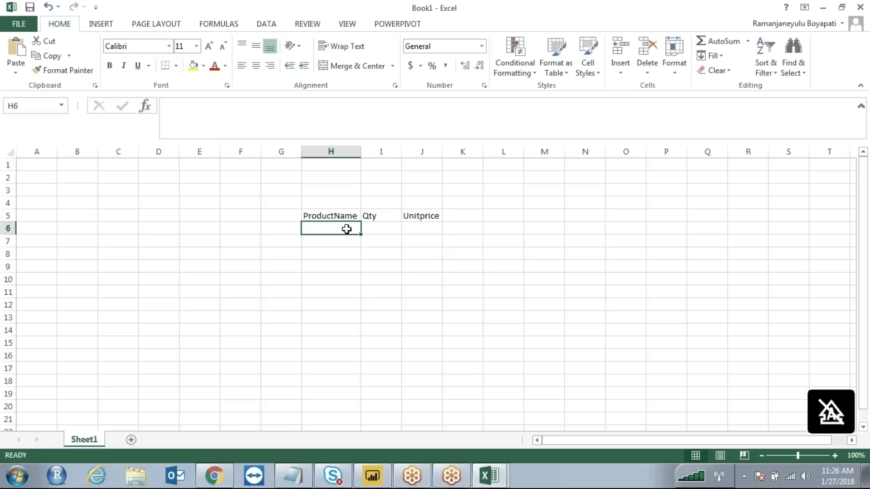
{"action": "type", "text": "Bikes"}
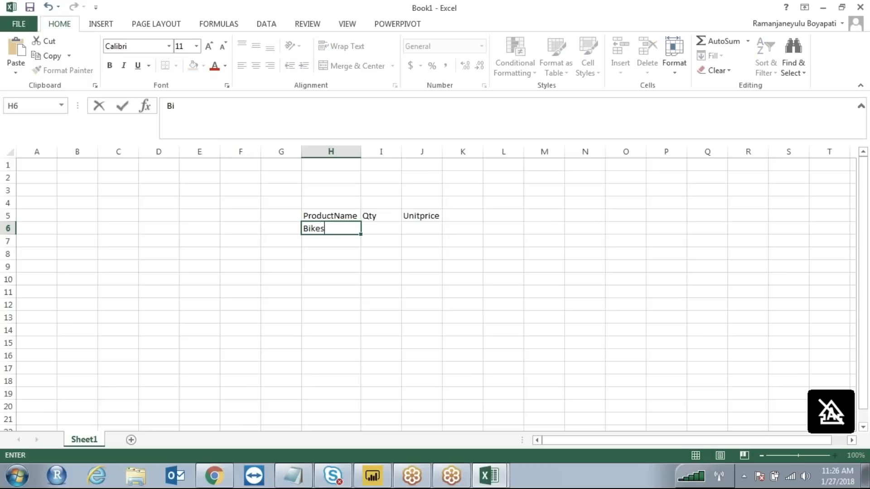
{"action": "key", "text": "Return"}
{"action": "type", "text": "C"}
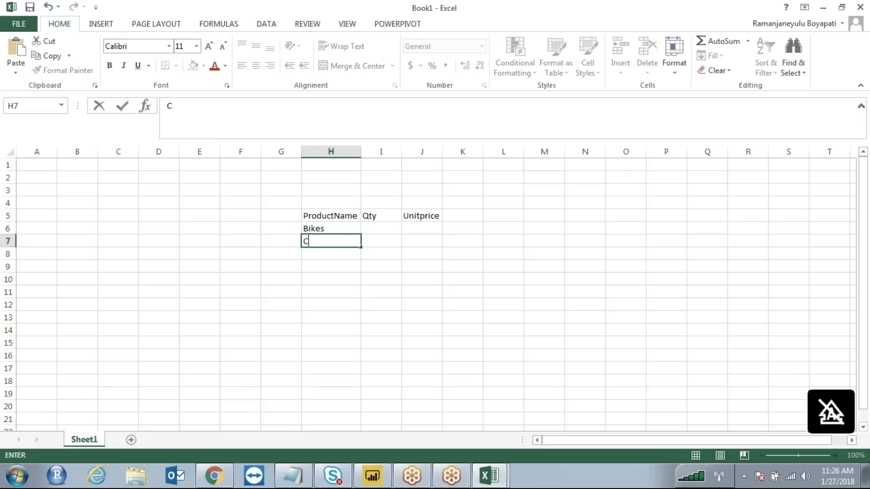
{"action": "type", "text": "omponents"}
{"action": "key", "text": "Return"}
{"action": "type", "text": "A"}
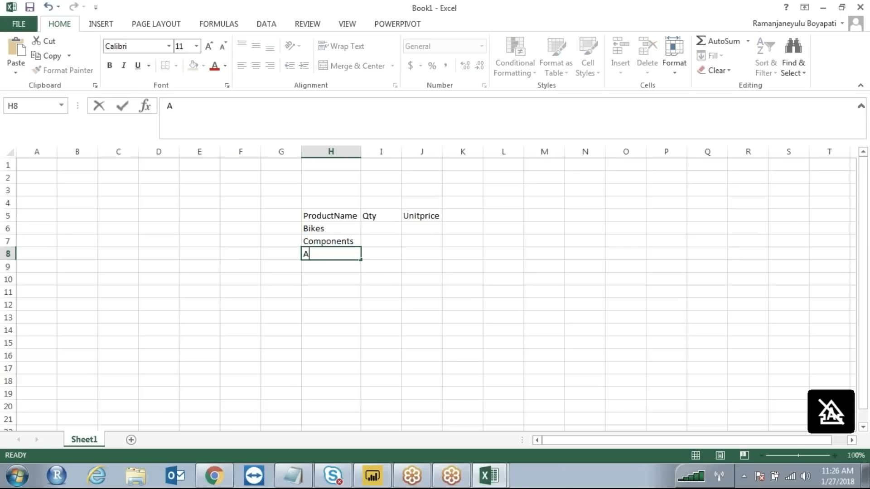
{"action": "type", "text": "ccessoriessorie"}
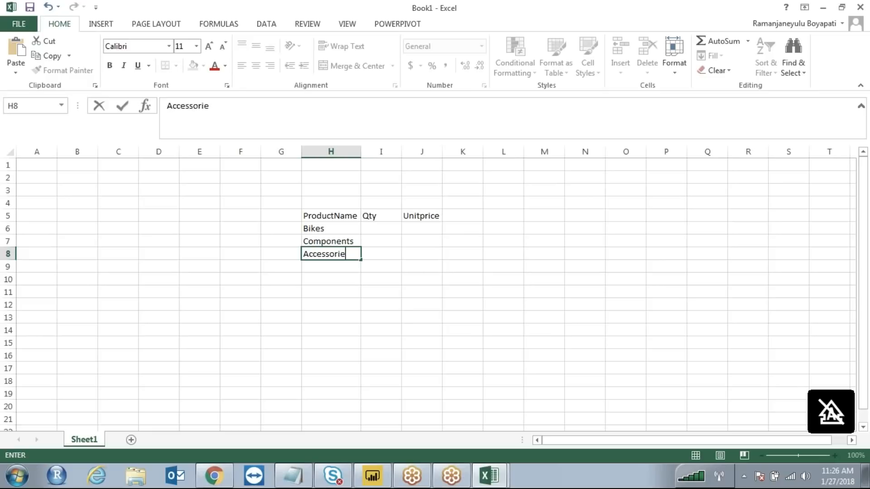
{"action": "key", "text": "Tab"}
Step: Enter the quantities 2, 4 and 3 for the three products in cells I6 to I8
{"action": "key", "text": "Up"}
{"action": "key", "text": "Up"}
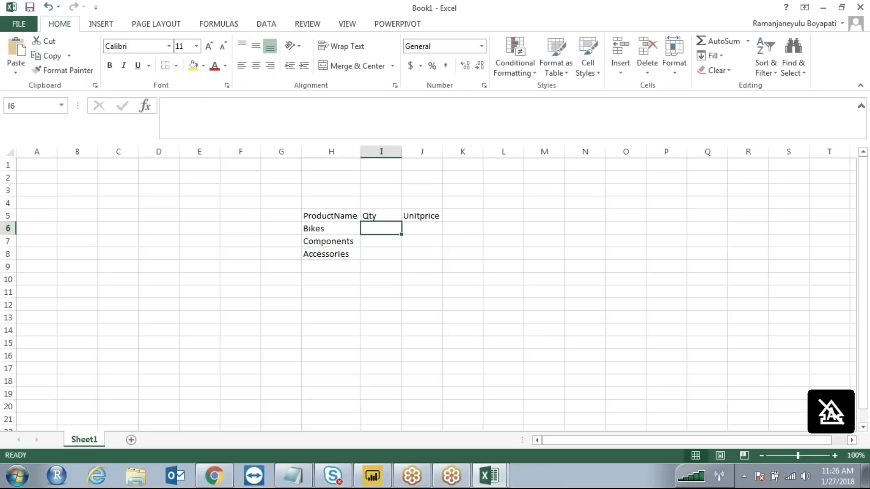
{"action": "type", "text": "2"}
{"action": "key", "text": "Return"}
{"action": "type", "text": "4"}
{"action": "key", "text": "Return"}
{"action": "type", "text": "3"}
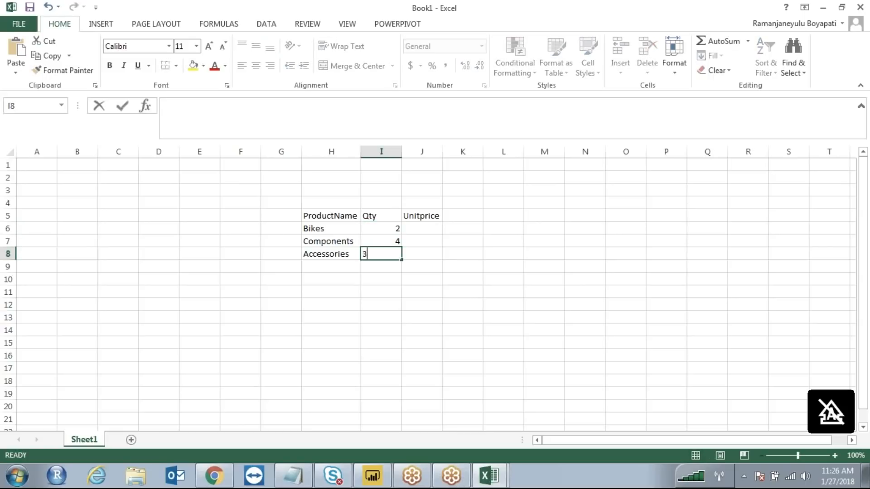
{"action": "key", "text": "Tab"}
Step: Enter the unit prices 10, 20 and 5 for the three products in cells J6 to J8
{"action": "key", "text": "Up"}
{"action": "key", "text": "Up"}
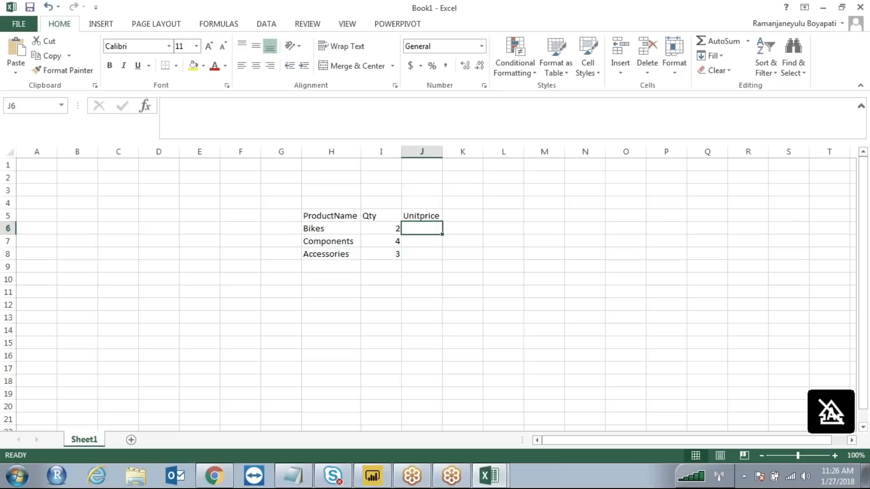
{"action": "type", "text": "10"}
{"action": "key", "text": "Return"}
{"action": "type", "text": "20"}
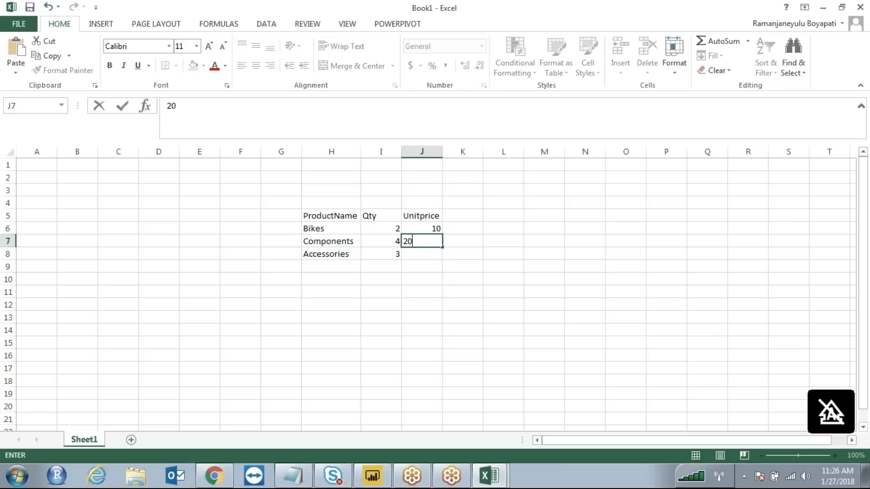
{"action": "key", "text": "Return"}
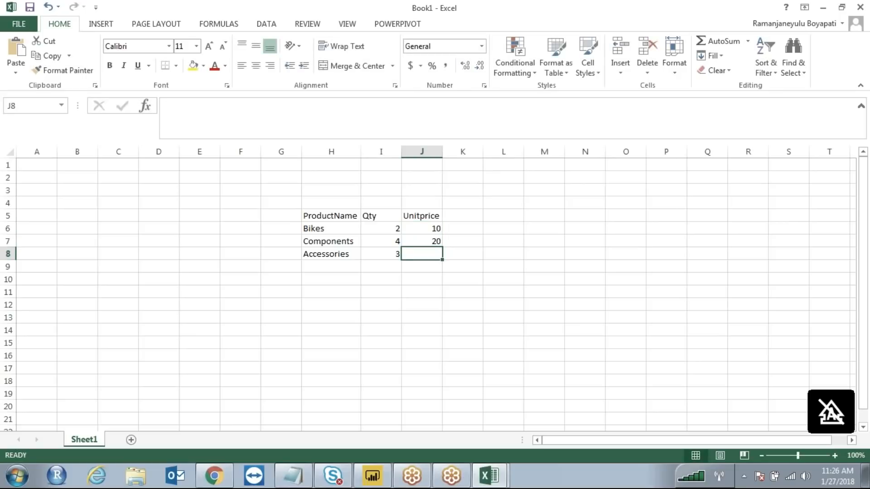
{"action": "type", "text": "5"}
{"action": "left_click", "coordinate": [441, 282]}
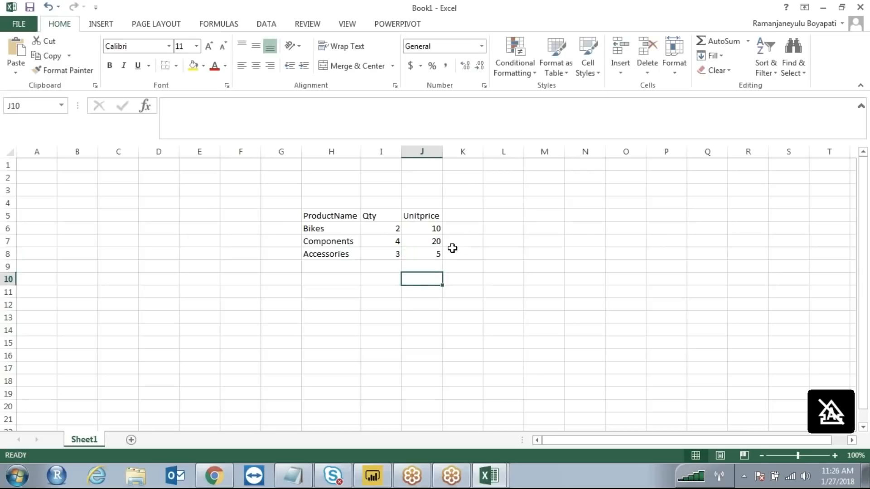
{"action": "left_click", "coordinate": [473, 203]}
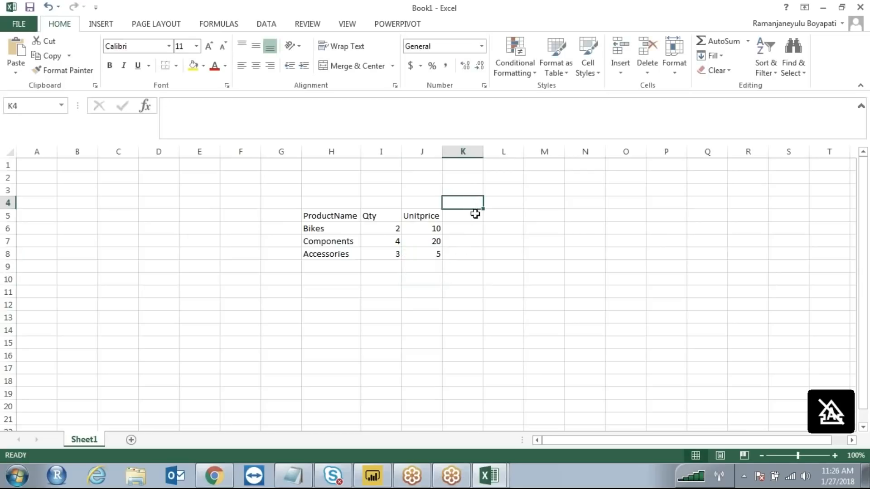
Step: Try to calculate the sales amount in cell I12 with the formula =Qty*unitprice
{"action": "left_click", "coordinate": [375, 306]}
{"action": "type", "text": "s"}
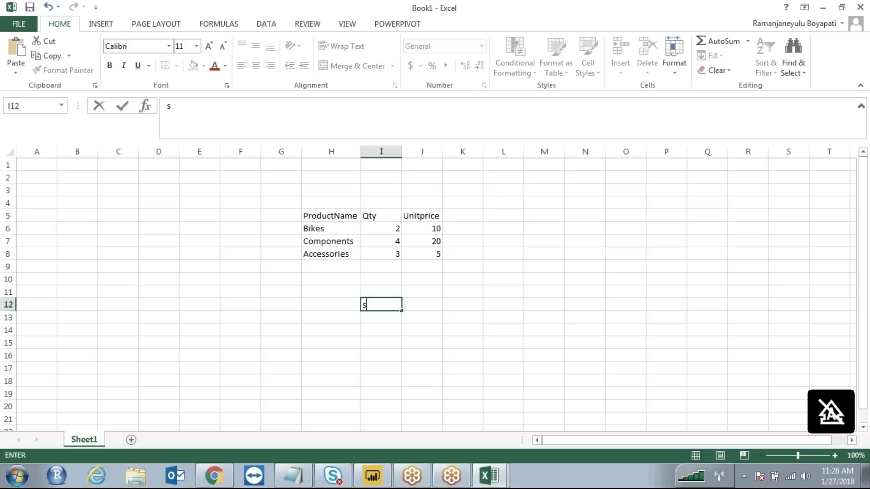
{"action": "type", "text": "um("}
{"action": "key", "text": "BackSpace"}
{"action": "key", "text": "BackSpace"}
{"action": "key", "text": "BackSpace"}
{"action": "key", "text": "BackSpace"}
{"action": "type", "text": "="}
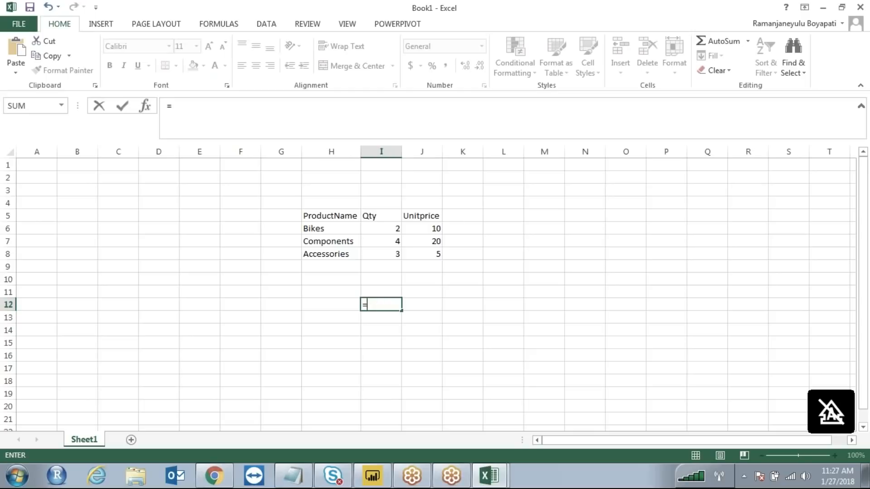
{"action": "type", "text": "Q"}
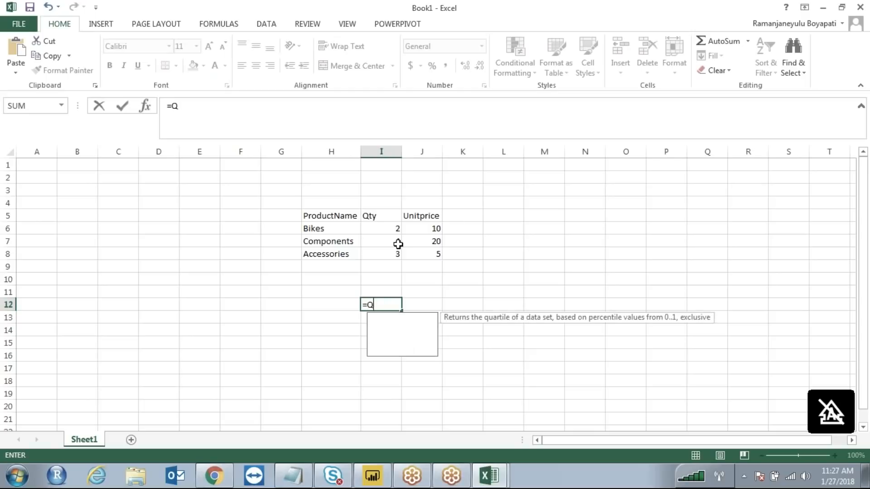
{"action": "type", "text": "ty*unitpr"}
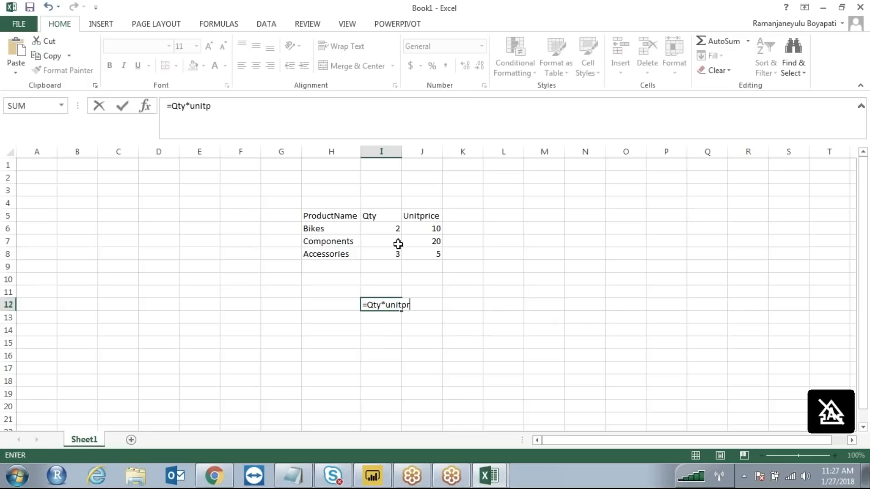
{"action": "type", "text": "ice"}
{"action": "left_click", "coordinate": [416, 406]}
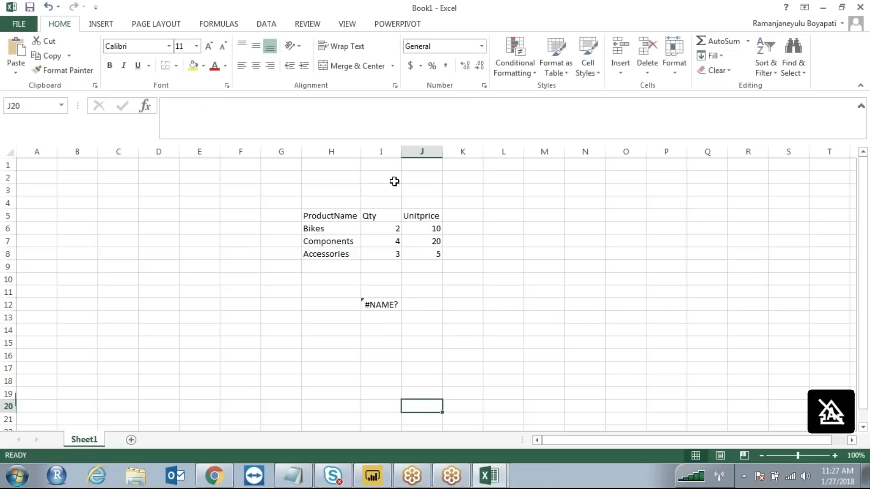
Step: Narrow column I slightly and clear the formula from cell I12
{"action": "left_click_drag", "start_coordinate": [400, 151], "coordinate": [398, 151]}
{"action": "left_click", "coordinate": [380, 305]}
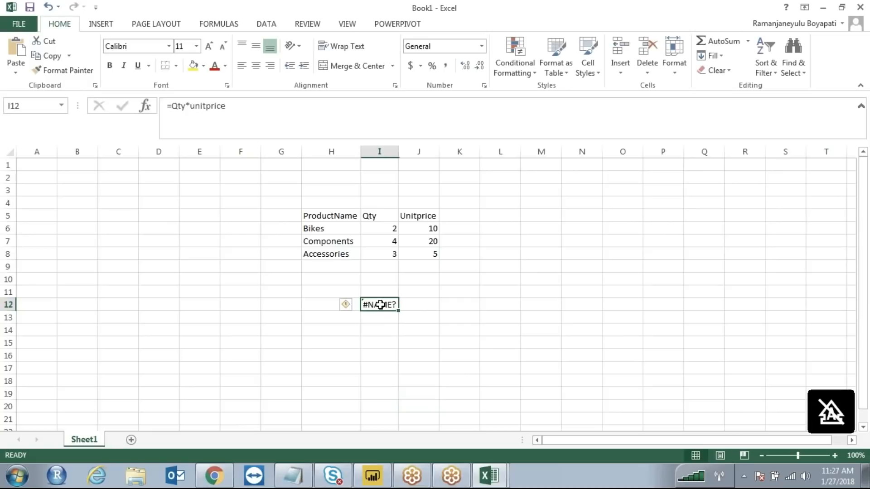
{"action": "type", "text": "=Qty"}
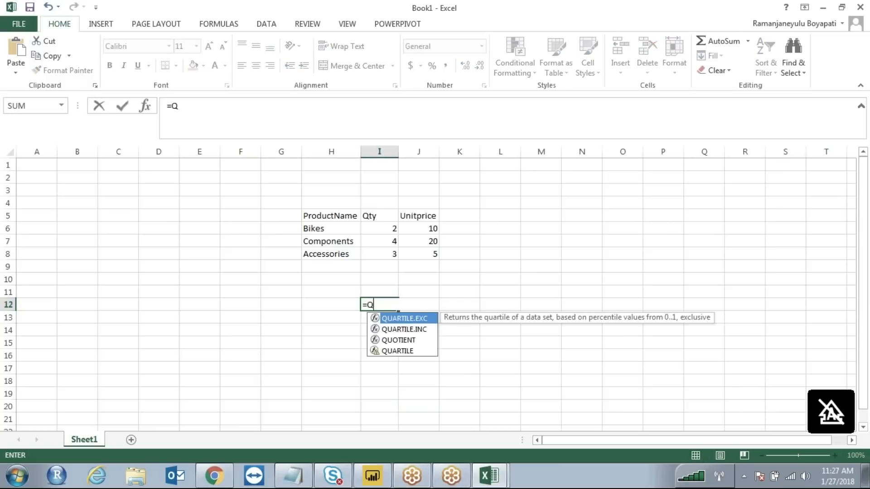
{"action": "key", "text": "BackSpace"}
{"action": "key", "text": "BackSpace"}
{"action": "key", "text": "BackSpace"}
{"action": "key", "text": "BackSpace"}
{"action": "left_click", "coordinate": [500, 356]}
{"action": "left_click", "coordinate": [392, 228]}
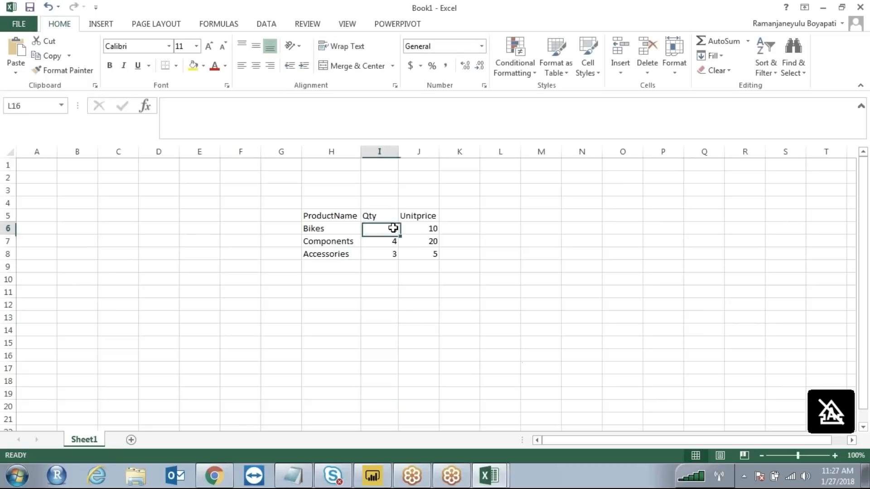
{"action": "type", "text": "2"}
{"action": "key", "text": "Tab"}
{"action": "key", "text": "Tab"}
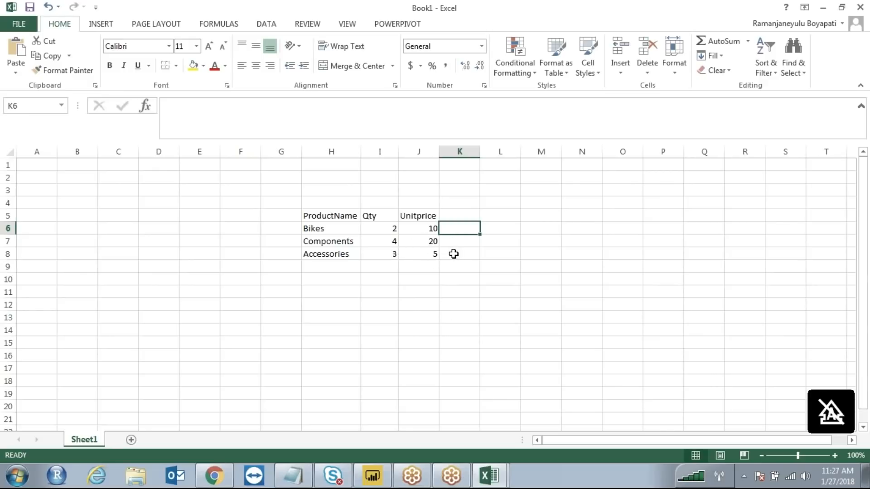
{"action": "left_click", "coordinate": [380, 315]}
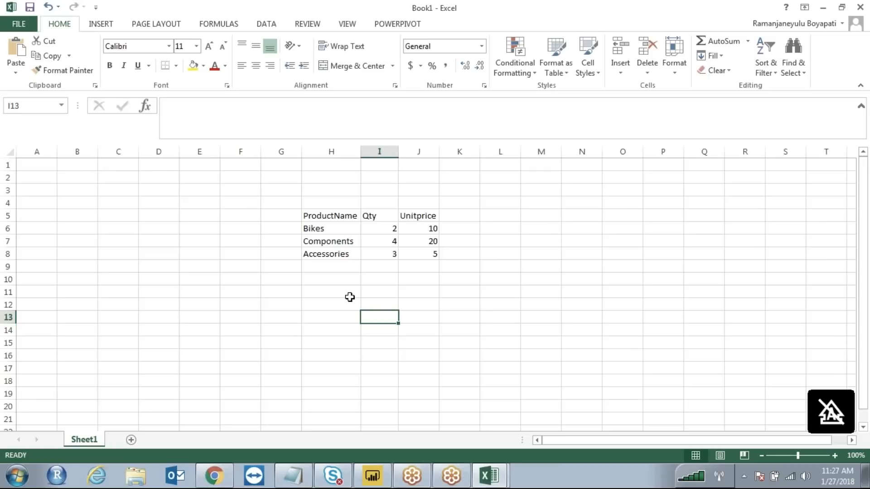
Step: Switch to the Notepad notes and move the window beside the Excel product table
{"action": "left_click", "coordinate": [293, 476]}
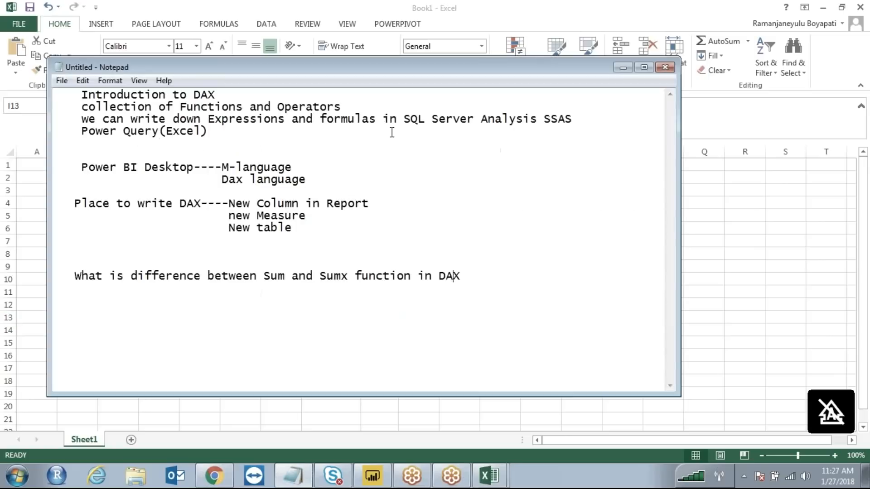
{"action": "left_click_drag", "start_coordinate": [373, 68], "coordinate": [813, 24]}
{"action": "left_click", "coordinate": [560, 223]}
{"action": "left_click", "coordinate": [525, 223]}
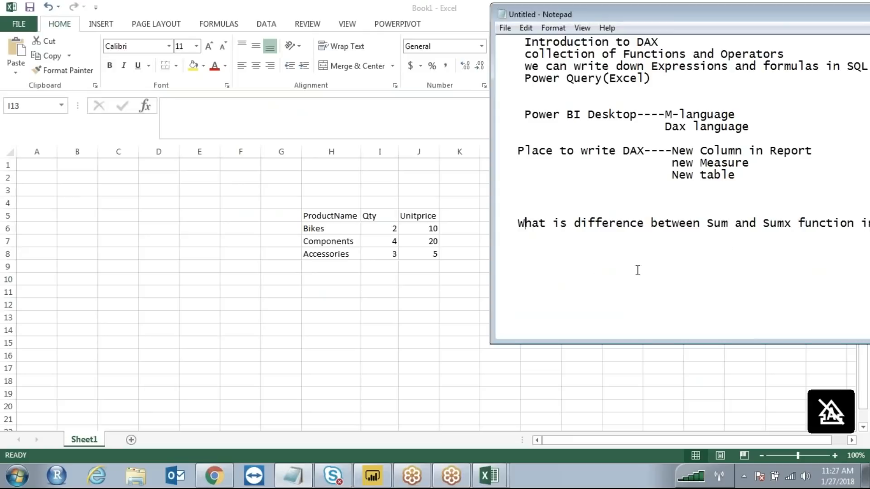
Step: Add the line "TotalSalesSum= sum(Qty)*Sum(Unitprice)" below the question about Sum and Sumx
{"action": "left_click", "coordinate": [818, 223]}
{"action": "left_click", "coordinate": [497, 248]}
{"action": "type", "text": "TotalSalesSum="}
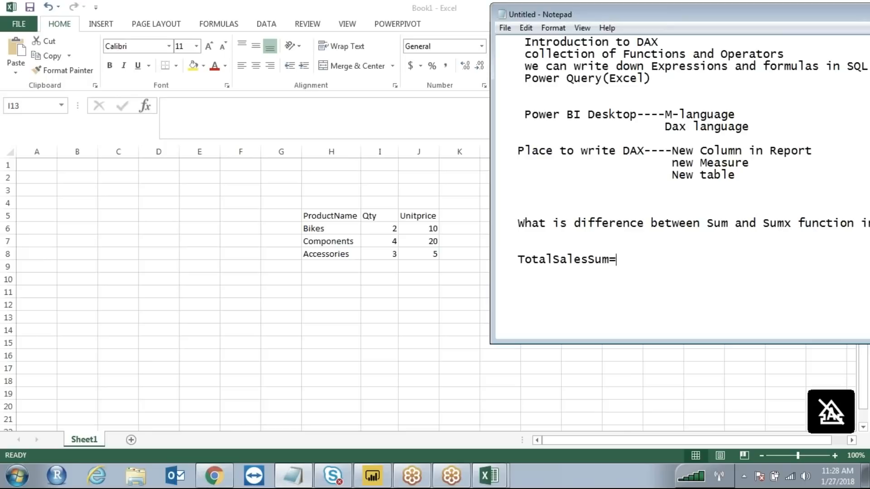
{"action": "type", "text": "("}
{"action": "type", "text": "Qty)*Sum("}
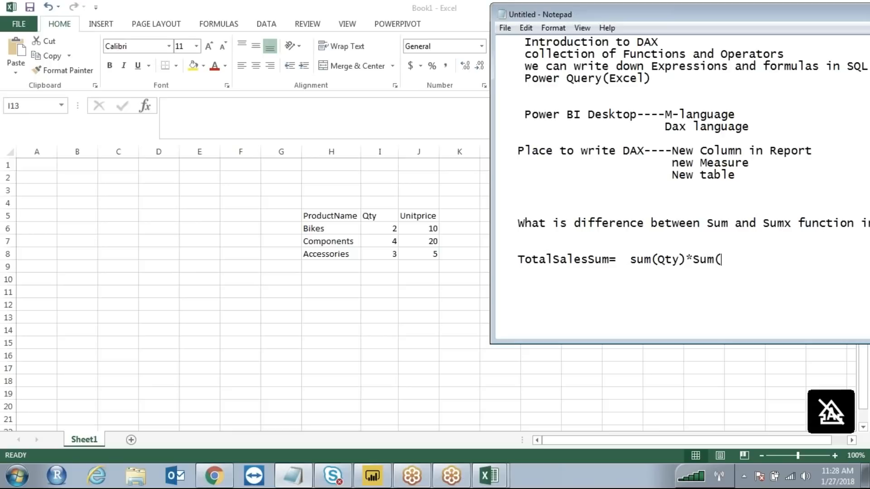
{"action": "type", "text": "Unitprice) "}
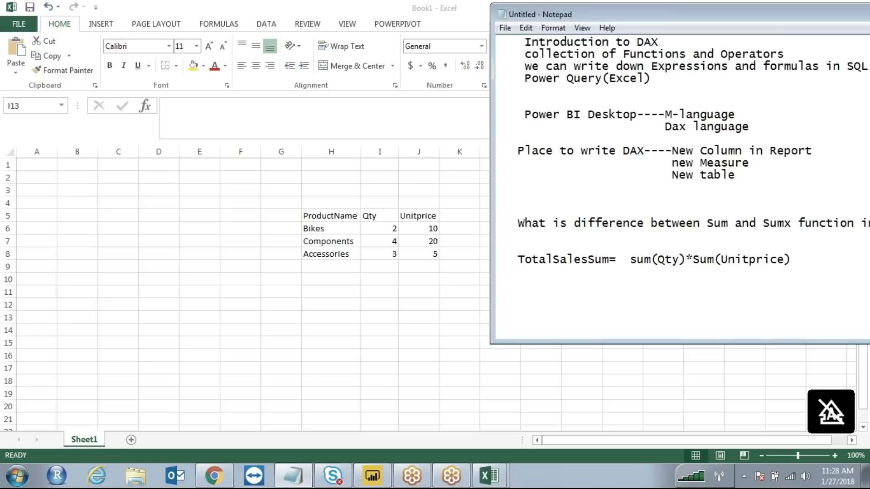
Step: Start a new line "TotalSalesAmountSumx=" under TotalSalesSum and align the sum(Qty)*Sum(Unitprice) expression with its end
{"action": "type", "text": "TotalSalesAmount"}
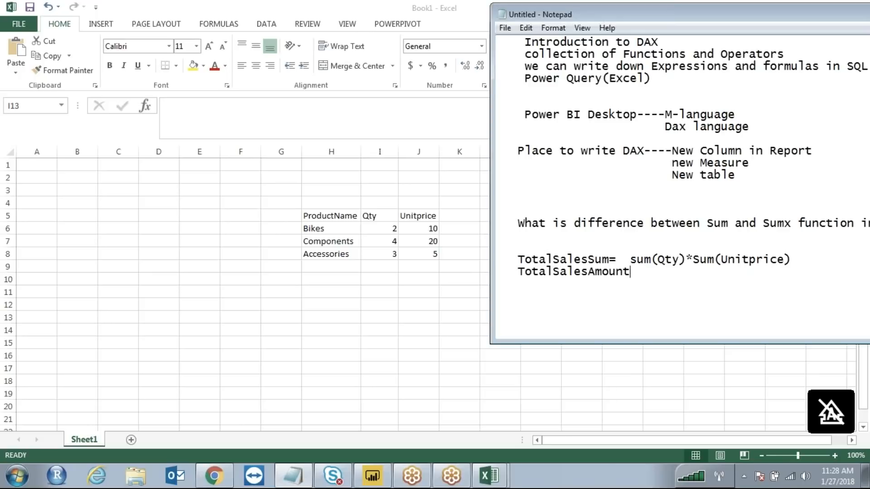
{"action": "type", "text": "Sumx"}
{"action": "key", "text": "BackSpace"}
{"action": "key", "text": "BackSpace"}
{"action": "key", "text": "BackSpace"}
{"action": "key", "text": "BackSpace"}
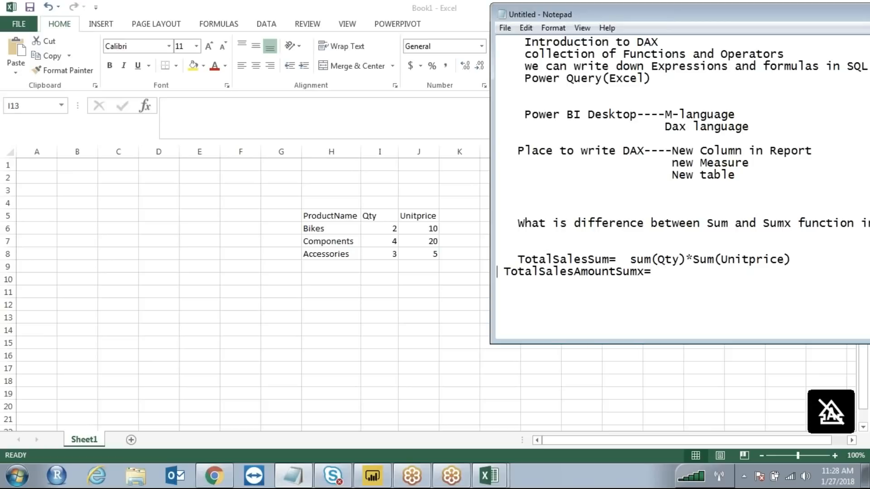
{"action": "key", "text": "ctrl+z"}
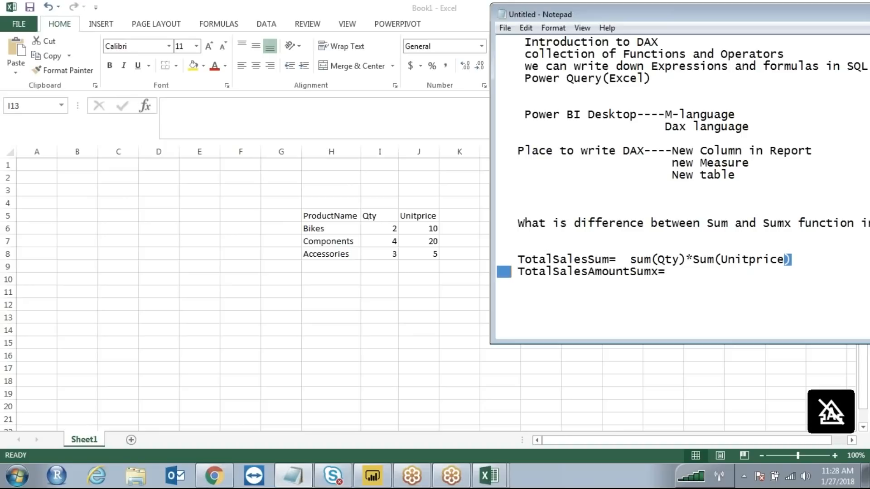
{"action": "key", "text": "Right"}
{"action": "key", "text": "Right"}
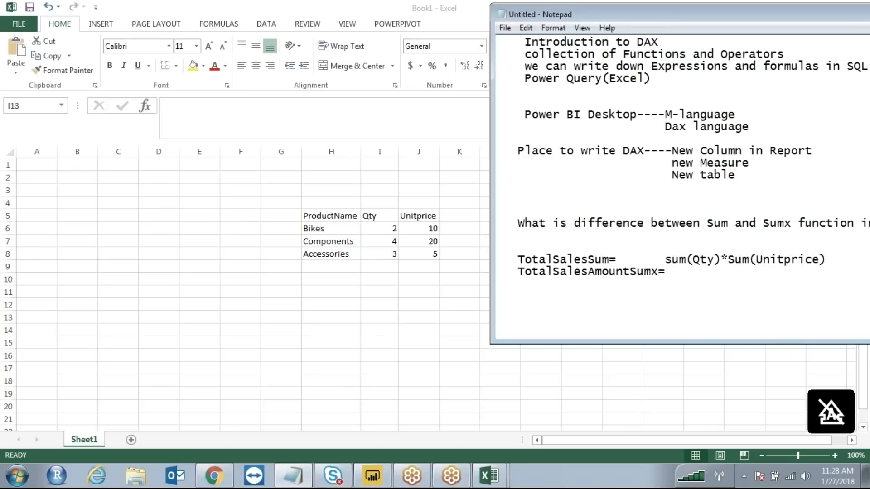
Step: Complete the TotalSalesAmountSumx line with sumx(factinternetsales,Qty*Unitprice)
{"action": "type", "text": "umx(factinternetsales"}
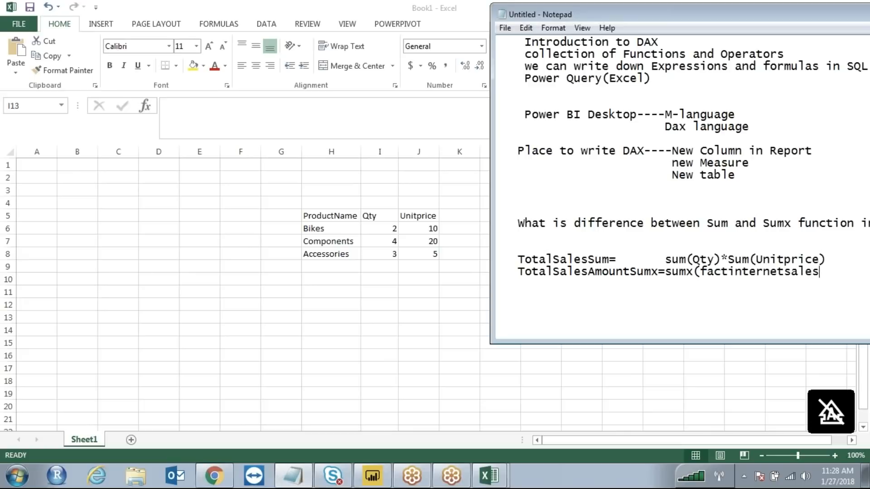
{"action": "type", "text": ",Qty"}
{"action": "type", "text": "*sa"}
Step: Maximize the Notepad window and highlight the Qty*Unitprice expression inside the sumx formula
{"action": "left_click_drag", "start_coordinate": [566, 10], "coordinate": [309, 0]}
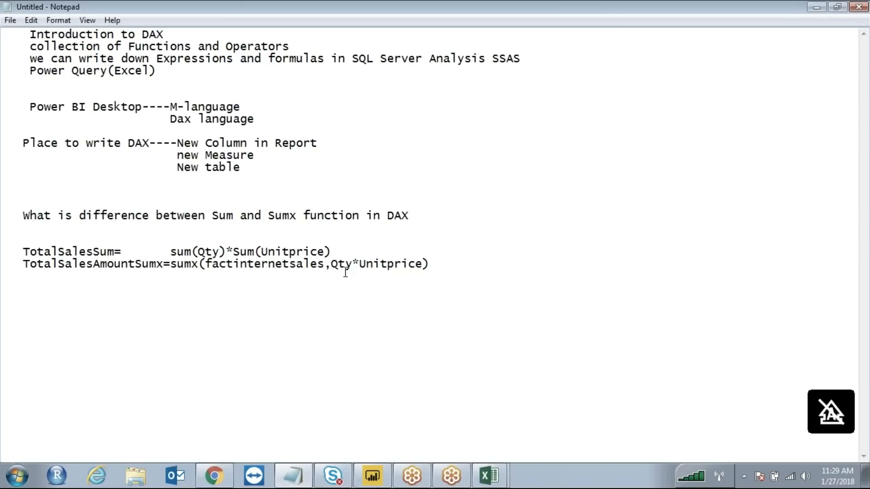
{"action": "left_click_drag", "start_coordinate": [330, 264], "coordinate": [425, 266]}
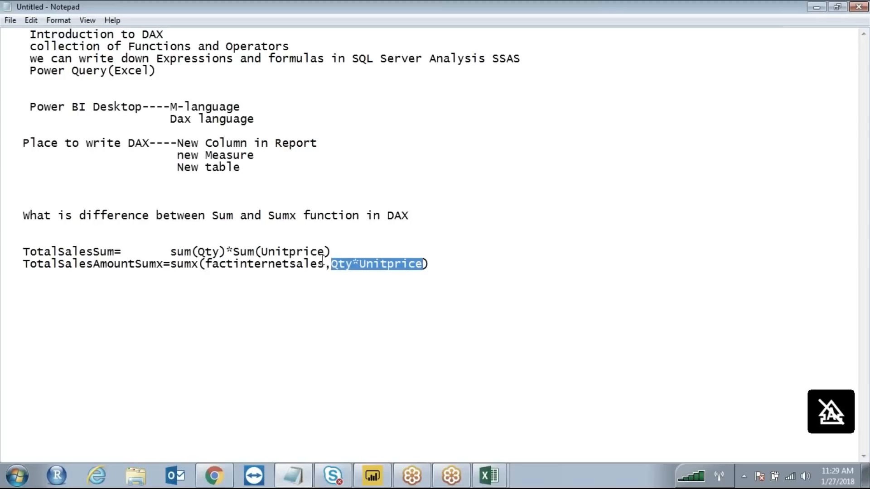
{"action": "left_click", "coordinate": [327, 293]}
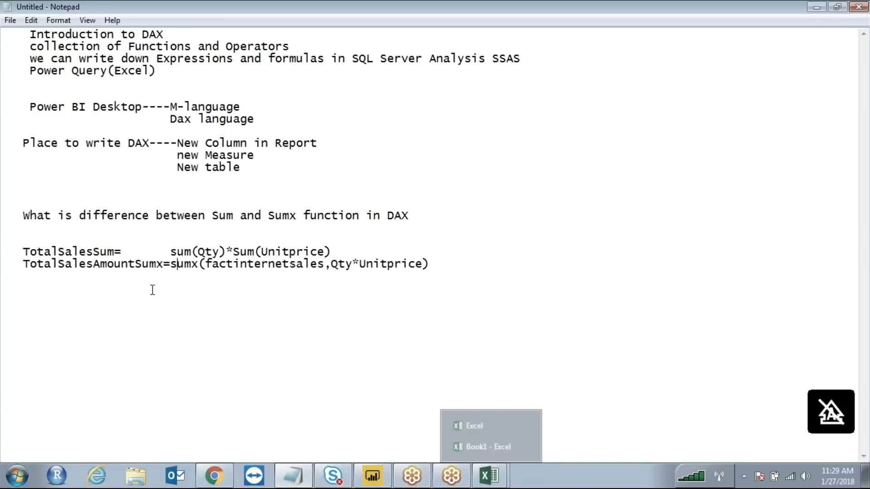
Step: Highlight the sum(Qty) expression in the TotalSalesSum line and switch to the Book1 workbook in Excel
{"action": "left_click_drag", "start_coordinate": [166, 252], "coordinate": [225, 248]}
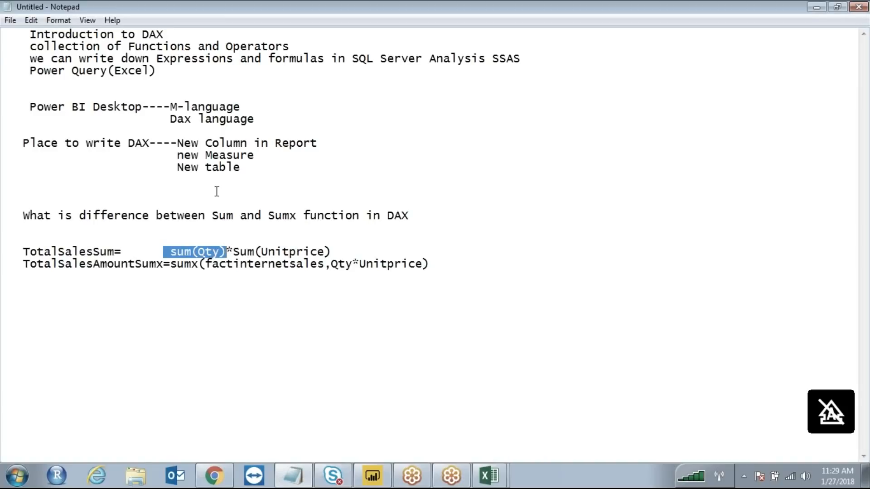
{"action": "mouse_move", "coordinate": [489, 476]}
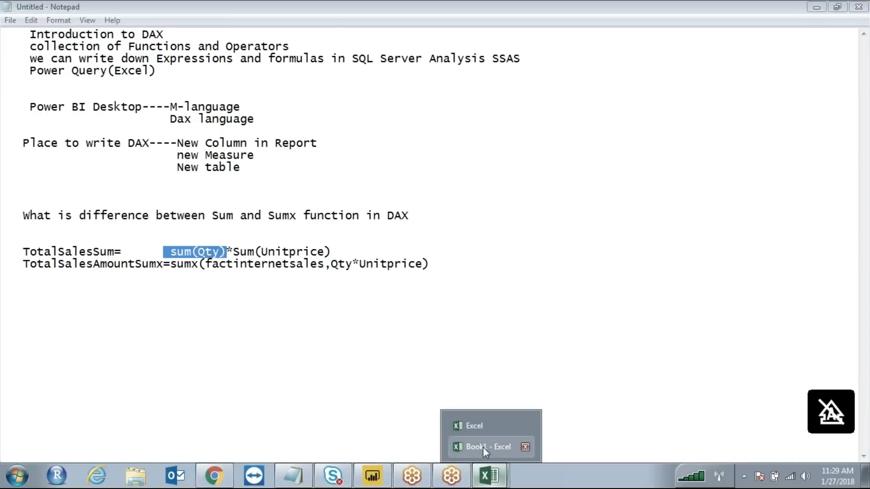
{"action": "left_click", "coordinate": [482, 447]}
Step: Enter the column totals 9 under Qty in I9 and 35 under Unitprice in J9
{"action": "left_click", "coordinate": [403, 267]}
{"action": "left_click_drag", "start_coordinate": [388, 226], "coordinate": [387, 265]}
{"action": "left_click", "coordinate": [373, 266]}
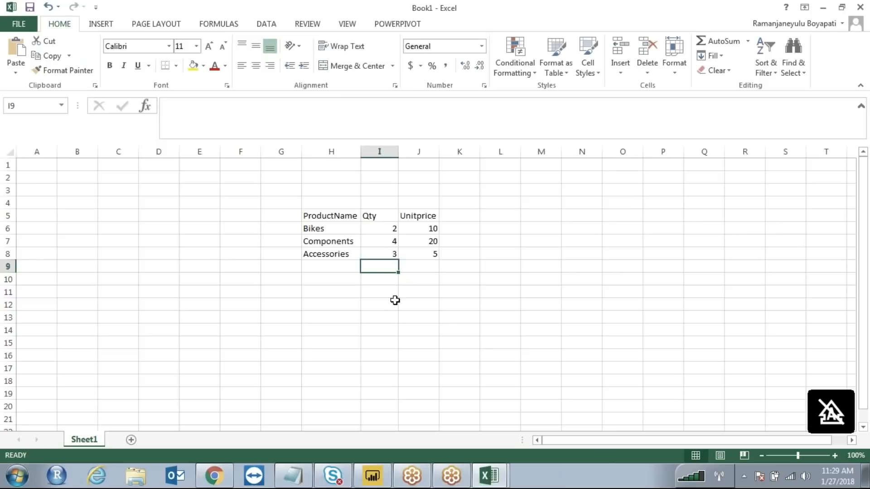
{"action": "type", "text": "="}
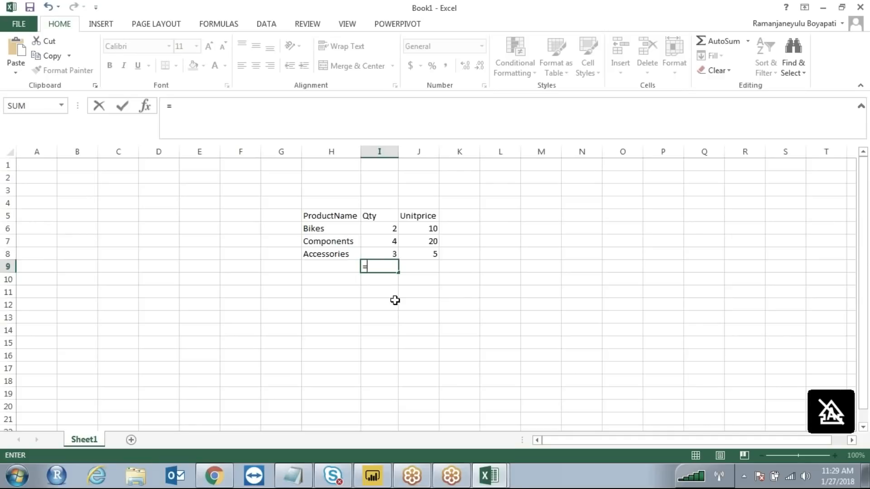
{"action": "key", "text": "Escape"}
{"action": "type", "text": "9"}
{"action": "key", "text": "Tab"}
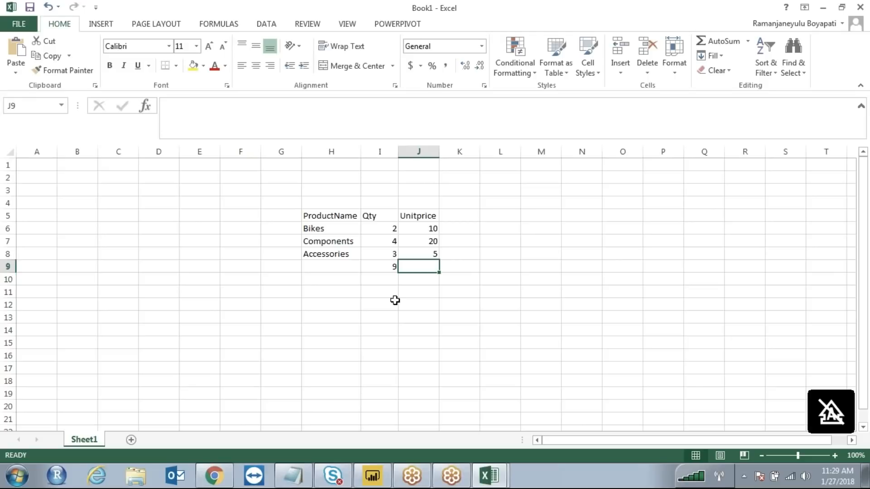
{"action": "type", "text": "35"}
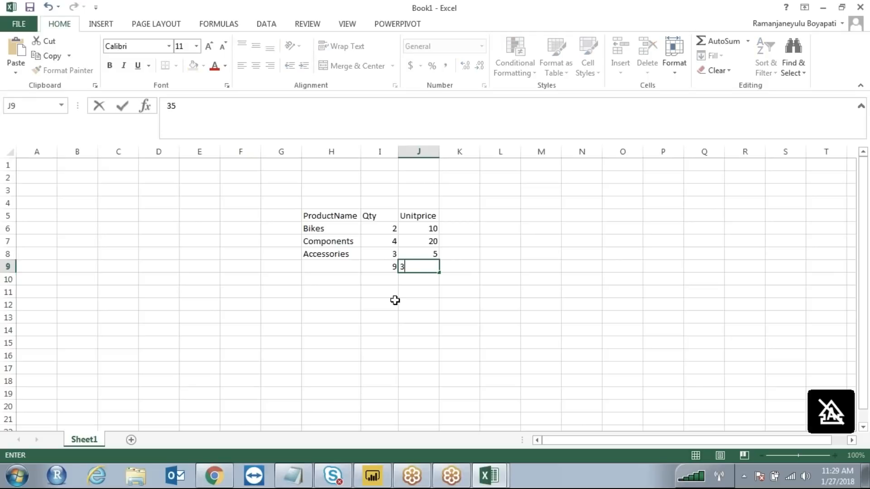
{"action": "key", "text": "Tab"}
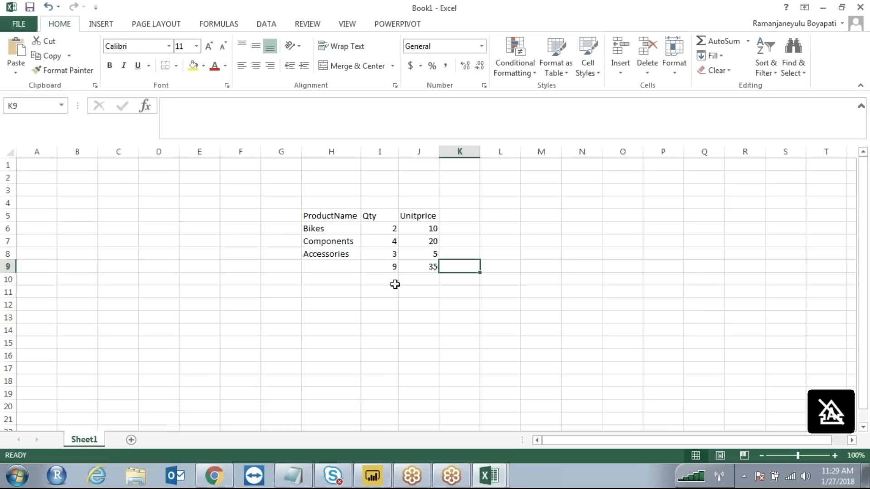
Step: Multiply the two column totals with the formula =I9*J9 in cell K9
{"action": "type", "text": "="}
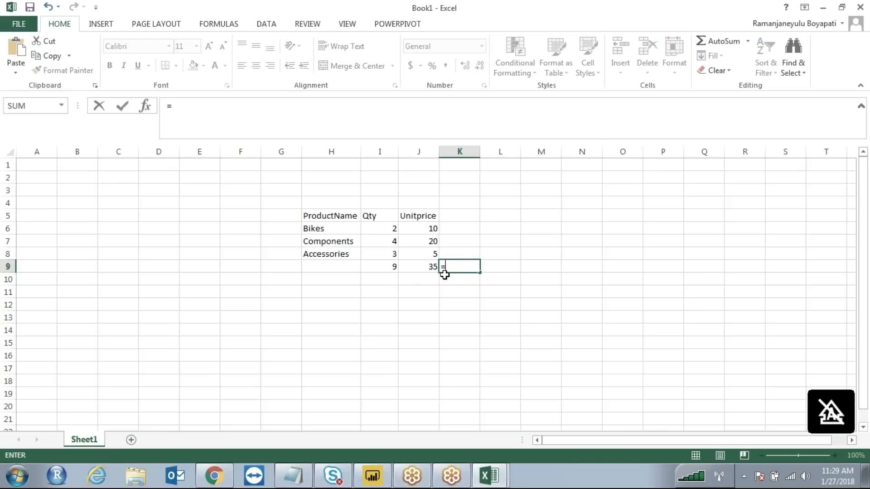
{"action": "left_click", "coordinate": [380, 266]}
{"action": "type", "text": "*"}
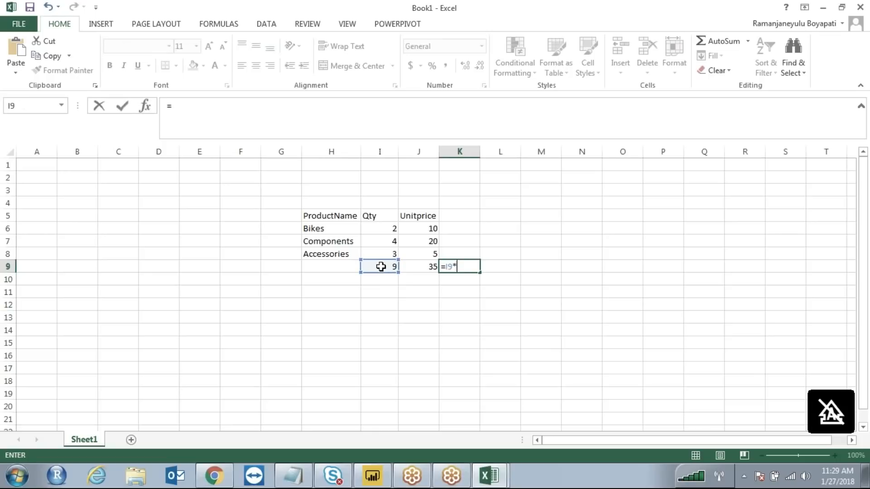
{"action": "left_click", "coordinate": [420, 263]}
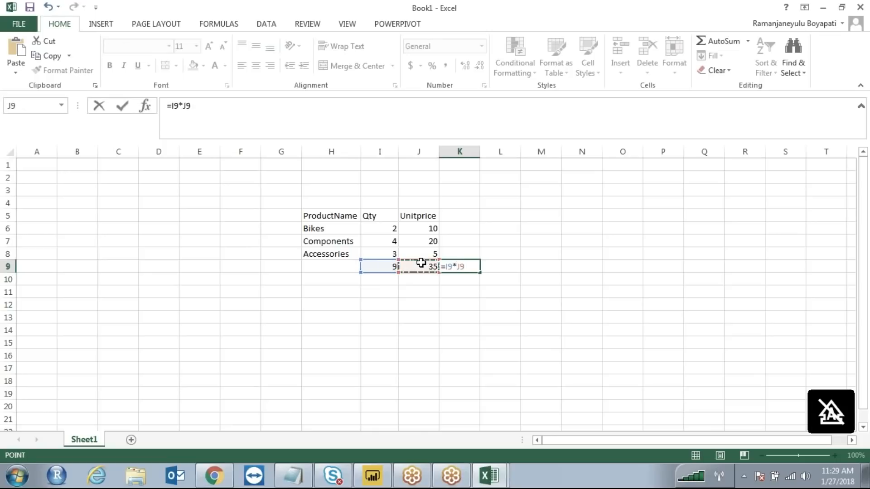
{"action": "key", "text": "Return"}
{"action": "left_click", "coordinate": [470, 265]}
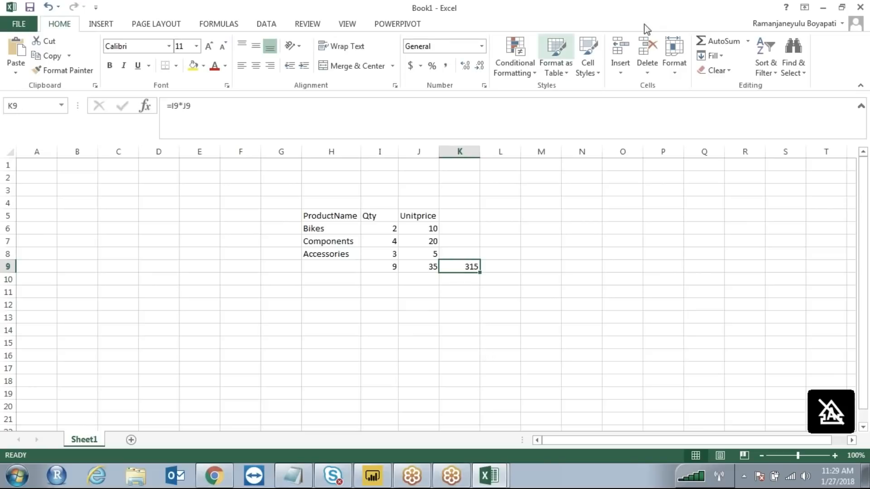
Step: Point out the product in K9 and the Bikes quantity, circle the Bikes unit price with the annotation pen, and clear the mark
{"action": "left_click", "coordinate": [652, 13]}
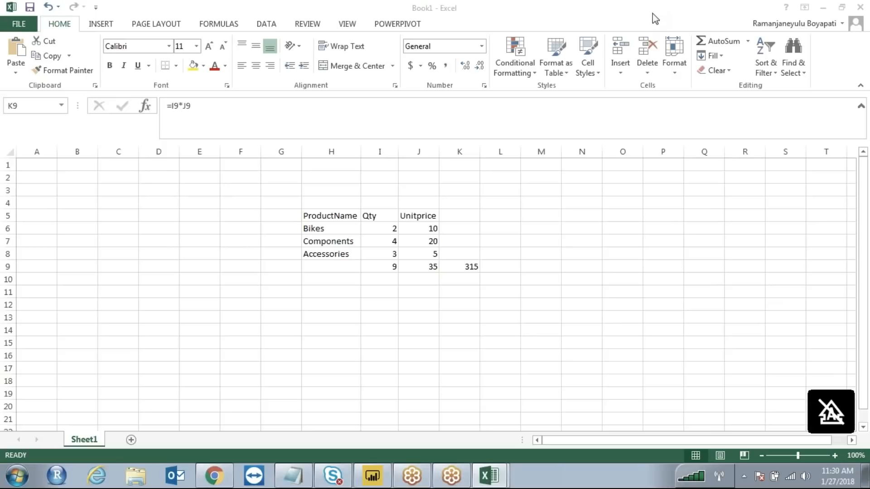
{"action": "left_click", "coordinate": [471, 267]}
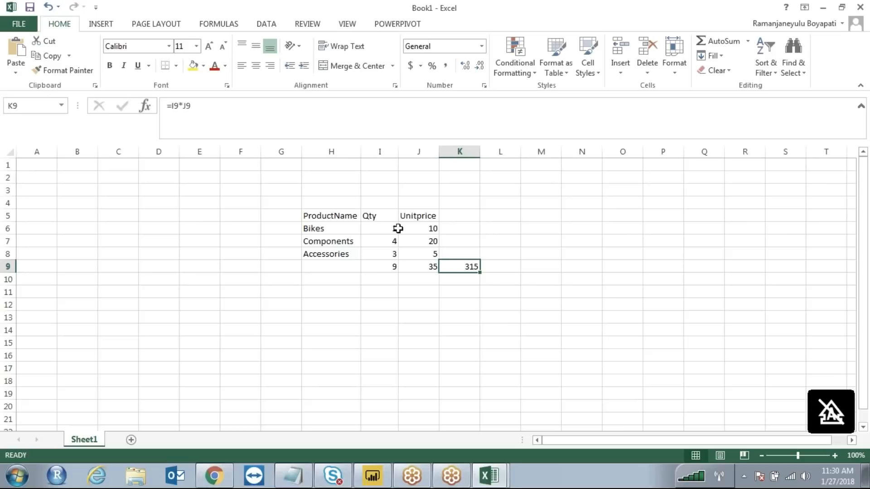
{"action": "left_click", "coordinate": [385, 223]}
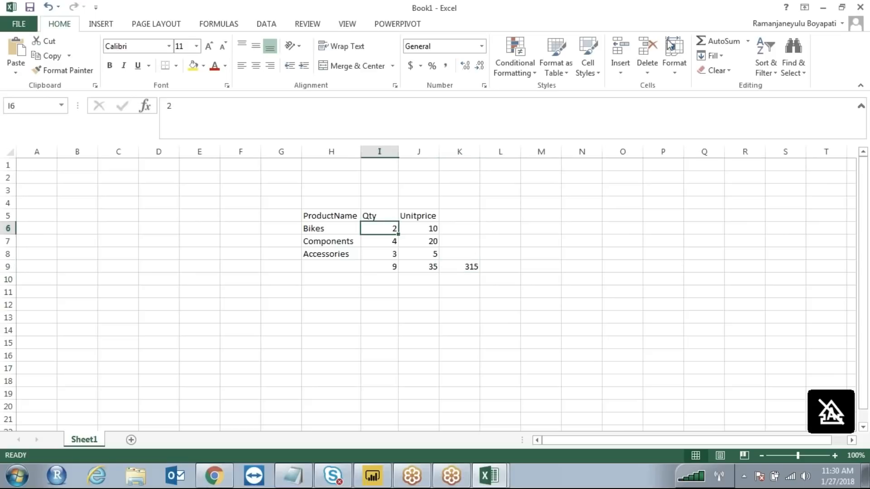
{"action": "mouse_move", "coordinate": [437, 221]}
{"action": "left_mouse_down"}
{"action": "mouse_move", "coordinate": [427, 227]}
{"action": "mouse_move", "coordinate": [437, 234]}
{"action": "mouse_move", "coordinate": [438, 222]}
{"action": "left_mouse_up"}
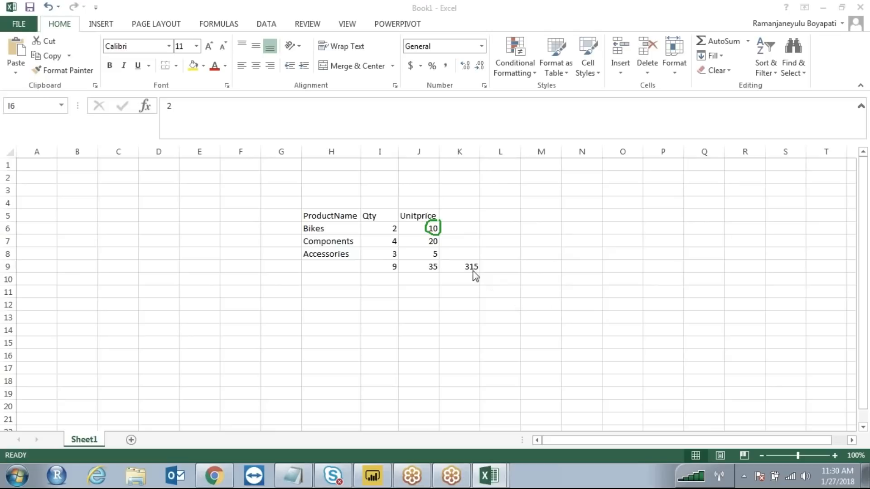
{"action": "key", "text": "Escape"}
Step: Draw pen arrows from the product names to their quantities, a shape beside each row and two lines below, and clear the annotations
{"action": "left_click", "coordinate": [417, 304]}
{"action": "mouse_move", "coordinate": [328, 224]}
{"action": "left_mouse_down"}
{"action": "mouse_move", "coordinate": [382, 222]}
{"action": "mouse_move", "coordinate": [374, 231]}
{"action": "left_mouse_up"}
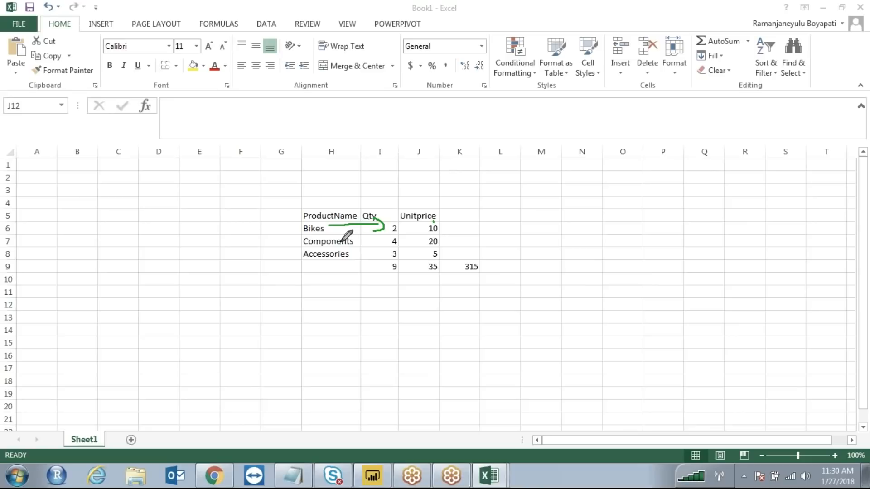
{"action": "mouse_move", "coordinate": [339, 243]}
{"action": "left_mouse_down"}
{"action": "mouse_move", "coordinate": [369, 250]}
{"action": "mouse_move", "coordinate": [365, 265]}
{"action": "left_mouse_up"}
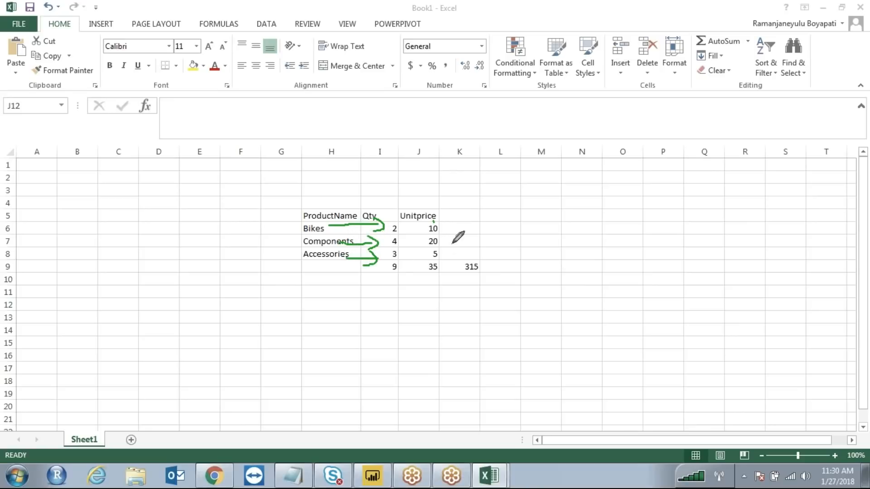
{"action": "mouse_move", "coordinate": [466, 217]}
{"action": "left_mouse_down"}
{"action": "mouse_move", "coordinate": [446, 249]}
{"action": "mouse_move", "coordinate": [459, 252]}
{"action": "mouse_move", "coordinate": [465, 268]}
{"action": "left_mouse_up"}
{"action": "left_click_drag", "start_coordinate": [434, 293], "coordinate": [511, 286]}
{"action": "left_click_drag", "start_coordinate": [440, 312], "coordinate": [521, 312]}
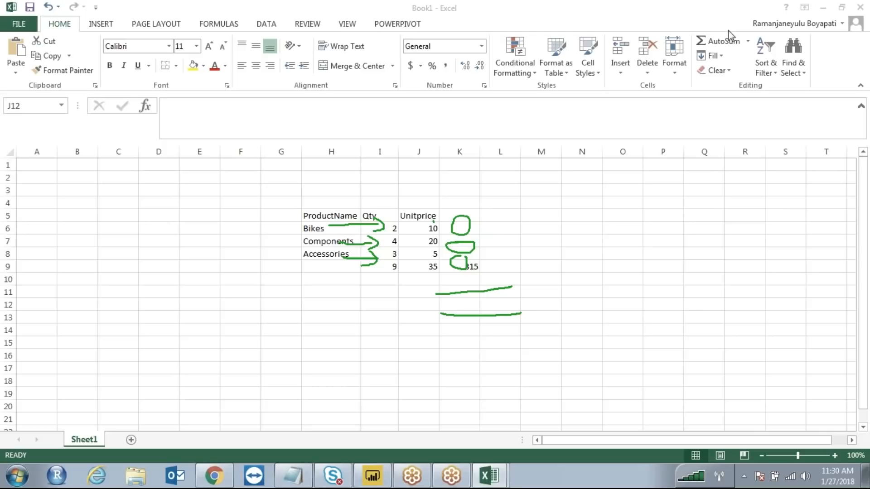
{"action": "key", "text": "Caps_Lock"}
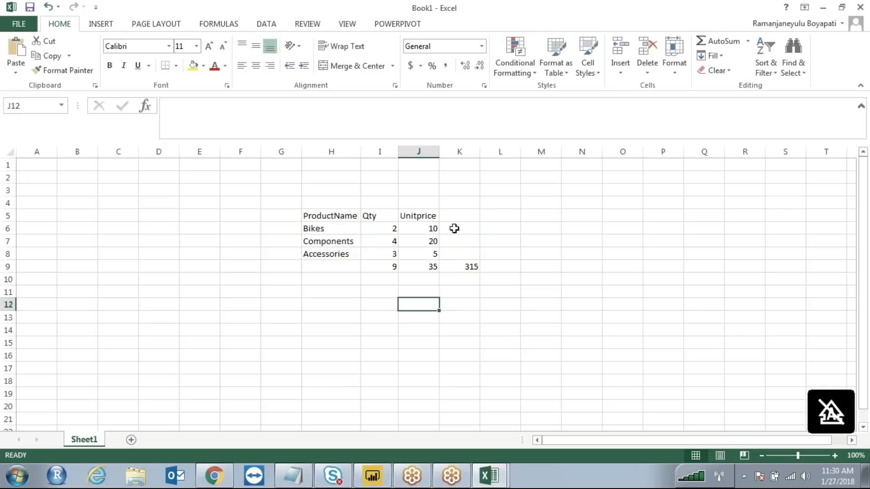
Step: Enter the row products 20, 80 and 15 for Bikes, Components and Accessories in K6:K8, and select them to check their sum
{"action": "left_click", "coordinate": [457, 229]}
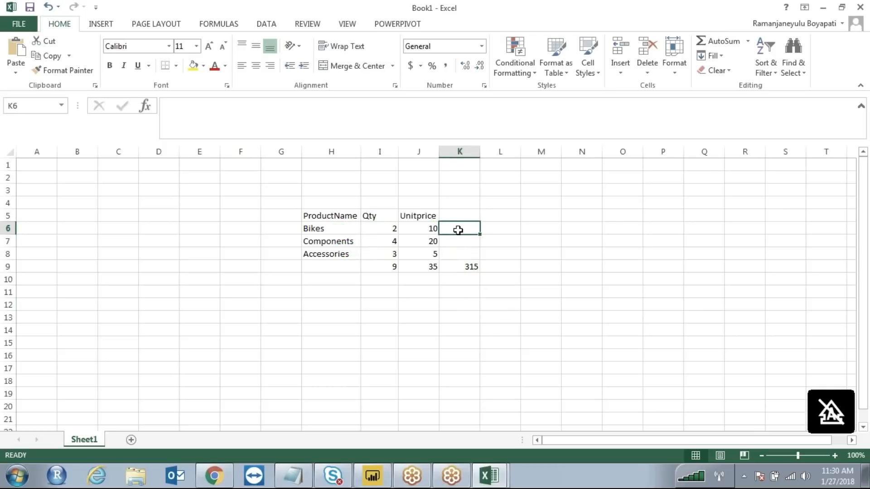
{"action": "type", "text": "20"}
{"action": "key", "text": "Return"}
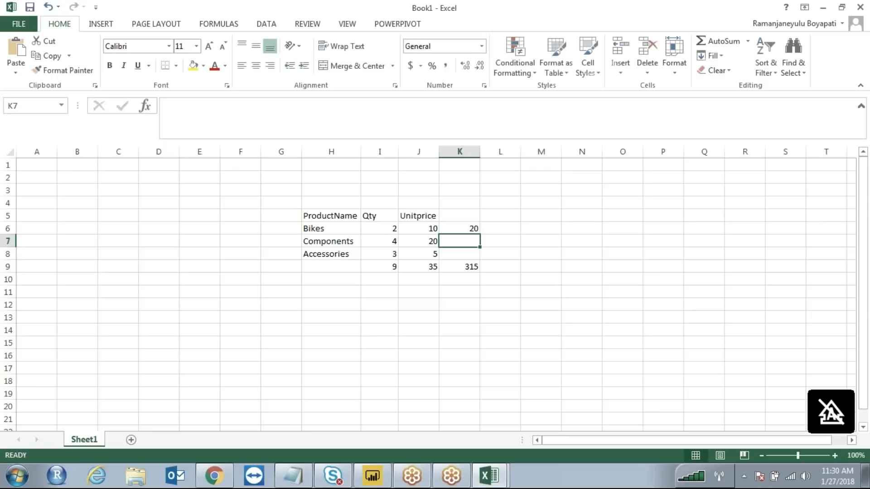
{"action": "type", "text": "80"}
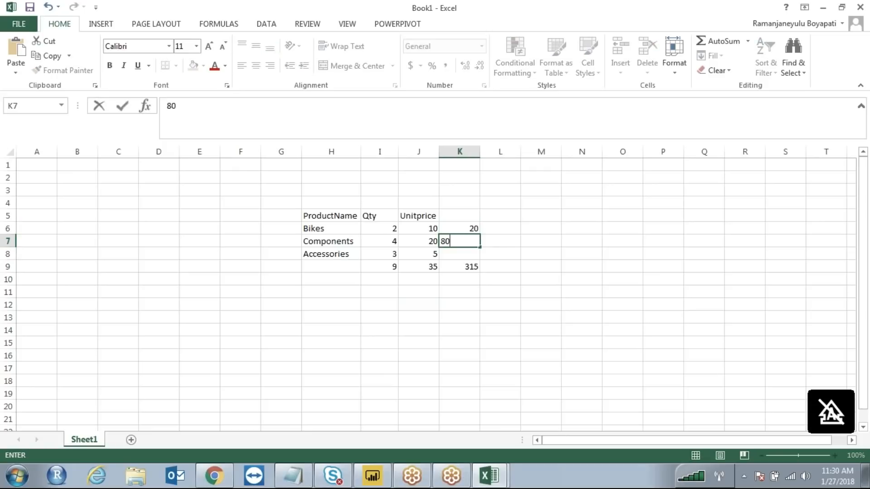
{"action": "key", "text": "Return"}
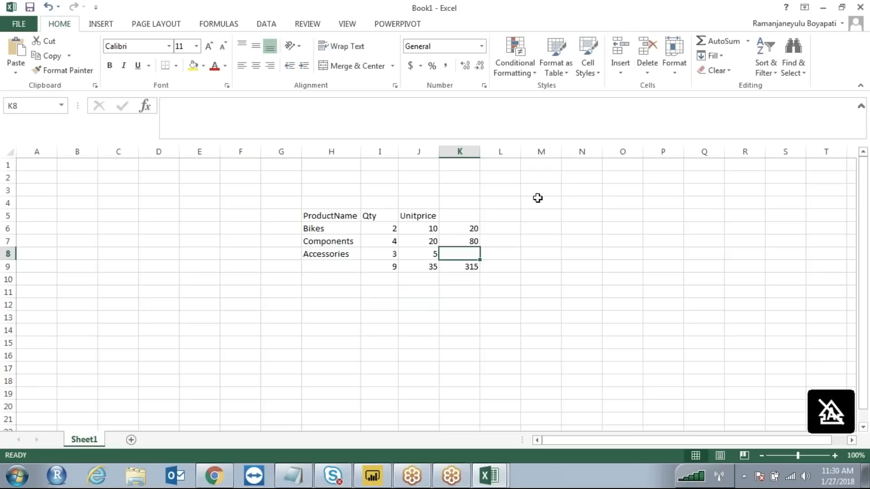
{"action": "type", "text": "15"}
{"action": "left_click", "coordinate": [467, 338]}
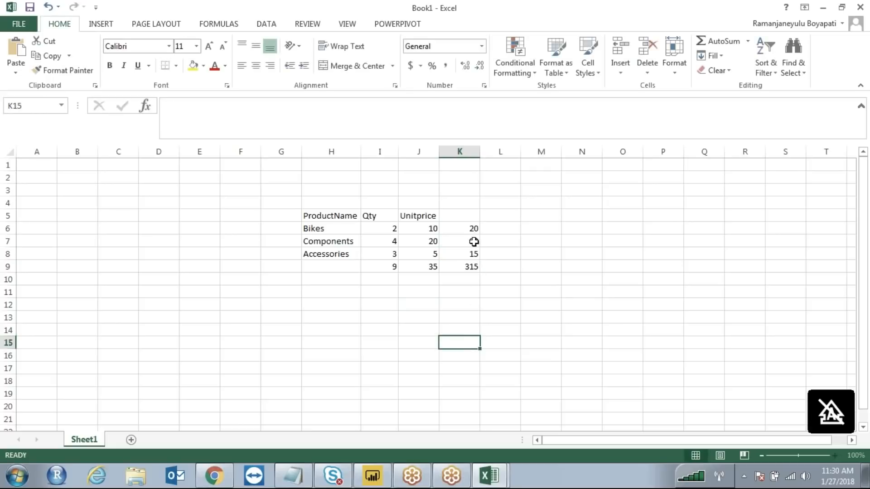
{"action": "left_click_drag", "start_coordinate": [472, 228], "coordinate": [472, 253]}
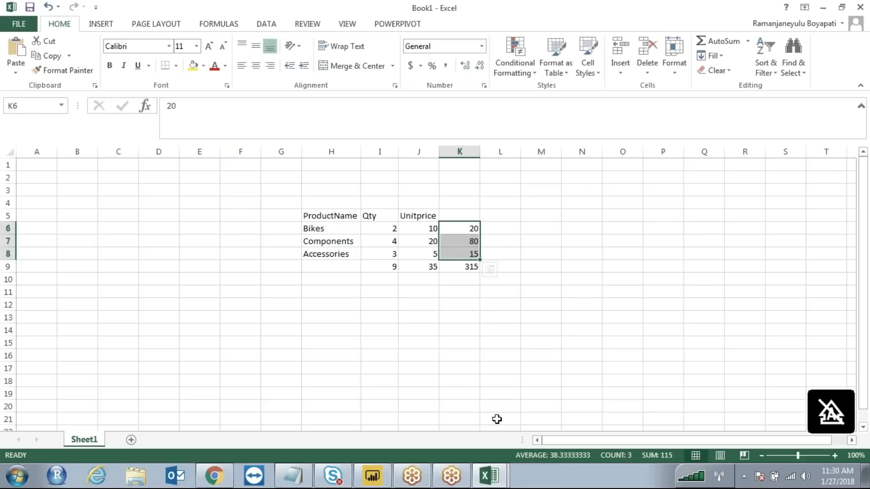
Step: Enter 115 in cell L9, beside the product of the Qty and Unitprice totals
{"action": "left_click", "coordinate": [510, 267]}
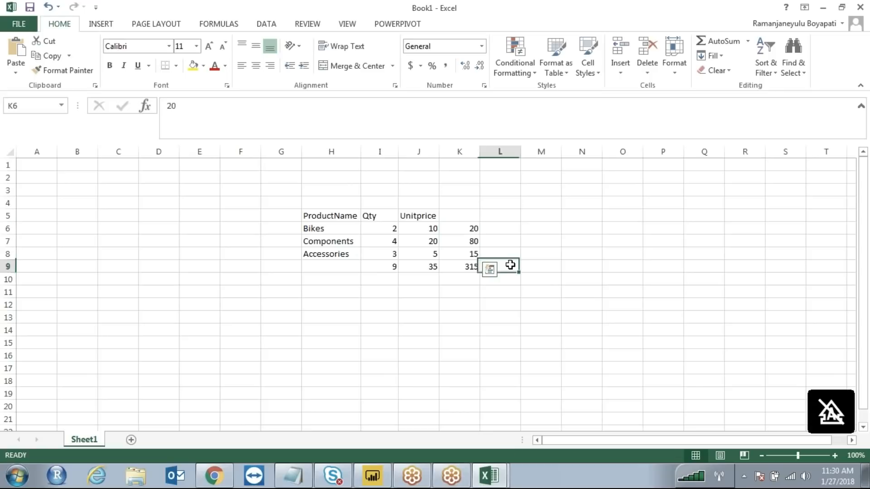
{"action": "left_click", "coordinate": [655, 14]}
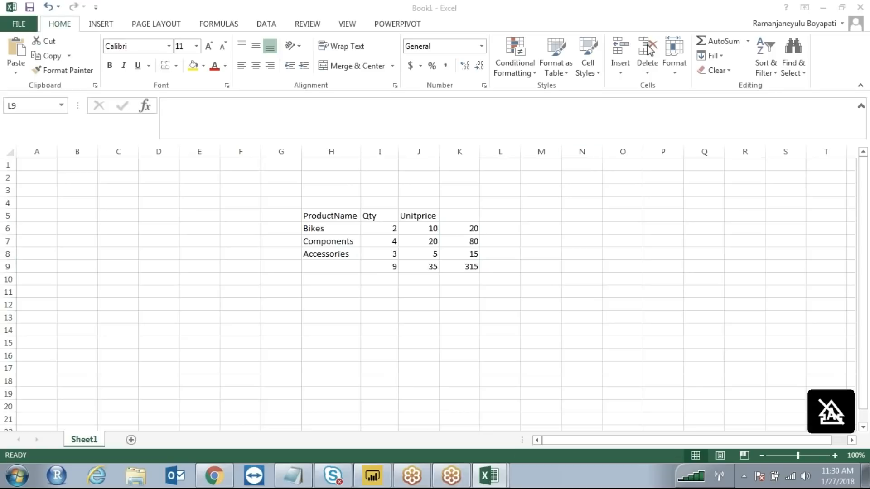
{"action": "left_click", "coordinate": [510, 262]}
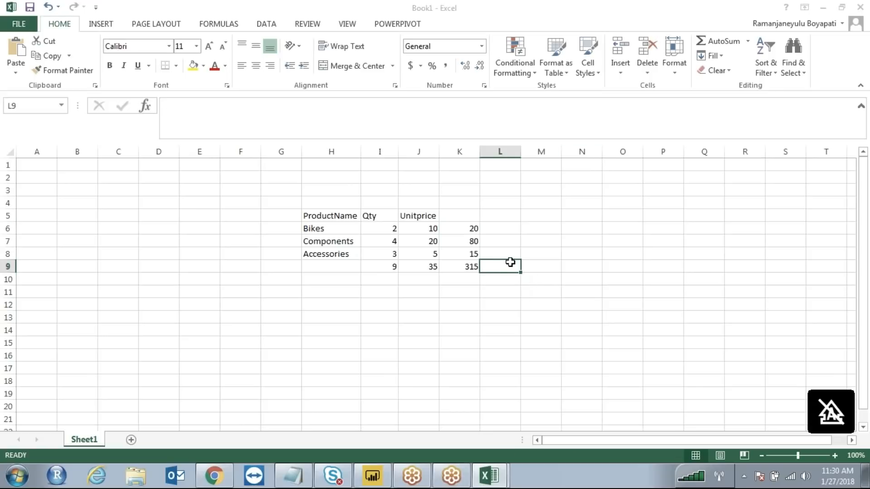
{"action": "type", "text": "115"}
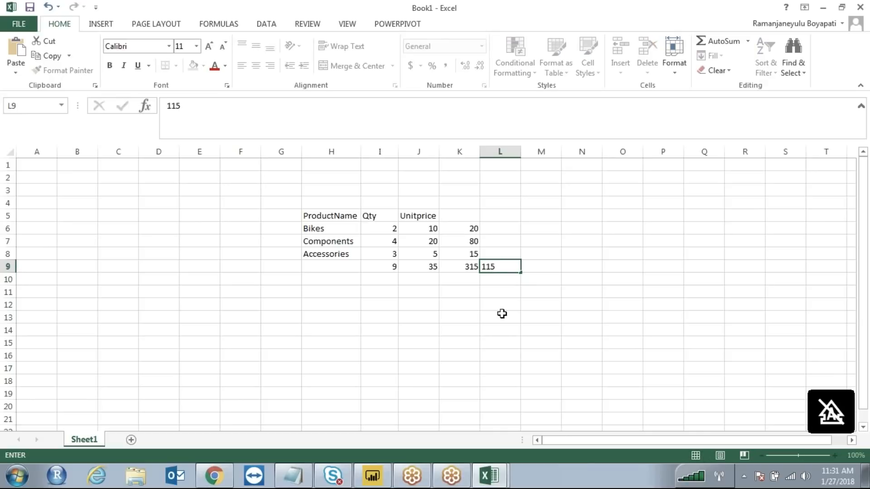
{"action": "left_click", "coordinate": [502, 313]}
{"action": "left_click", "coordinate": [501, 266]}
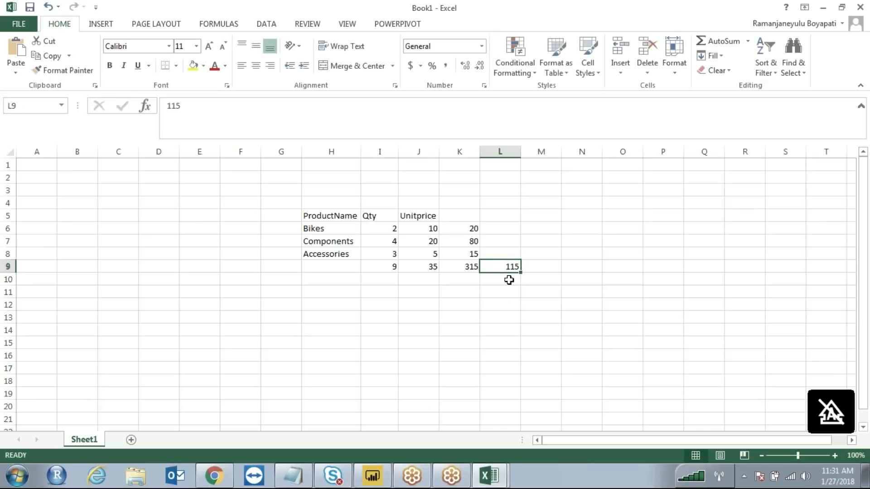
{"action": "left_click", "coordinate": [501, 252]}
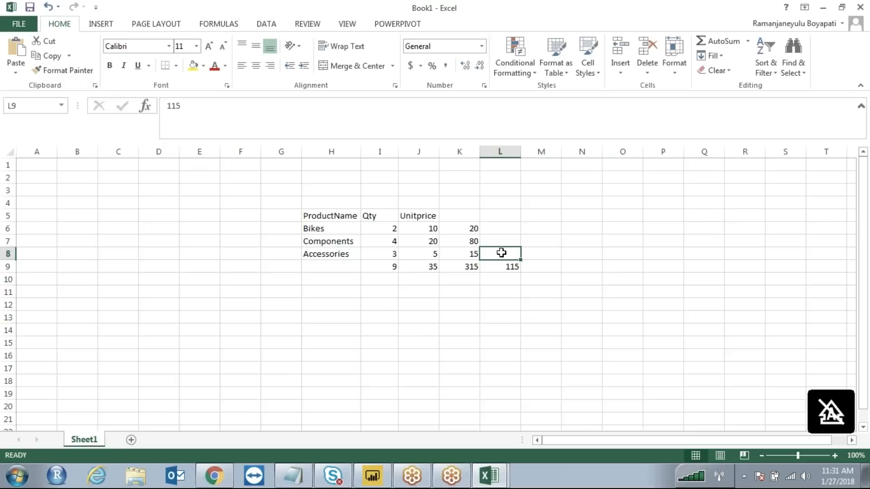
{"action": "left_click", "coordinate": [502, 268]}
Step: Move the product of the Qty and Unitprice totals from cell K9 to cell J16
{"action": "key", "text": "Left"}
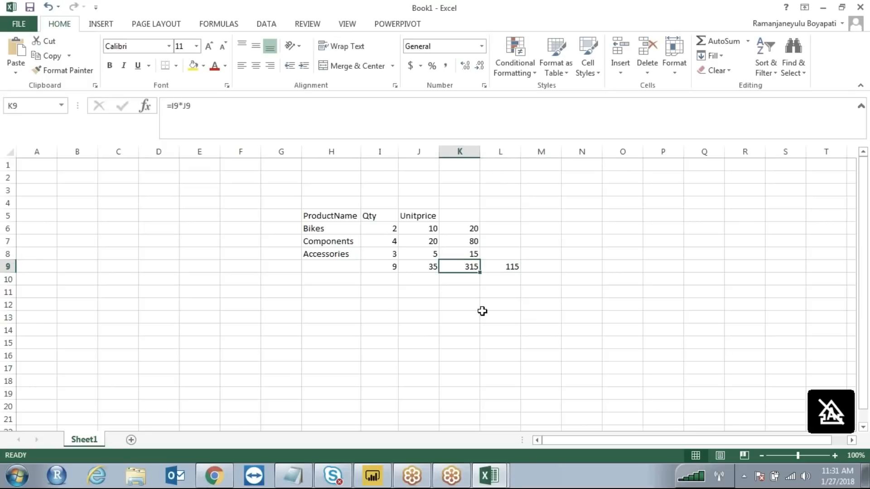
{"action": "key", "text": "ctrl+x"}
{"action": "left_click", "coordinate": [406, 354]}
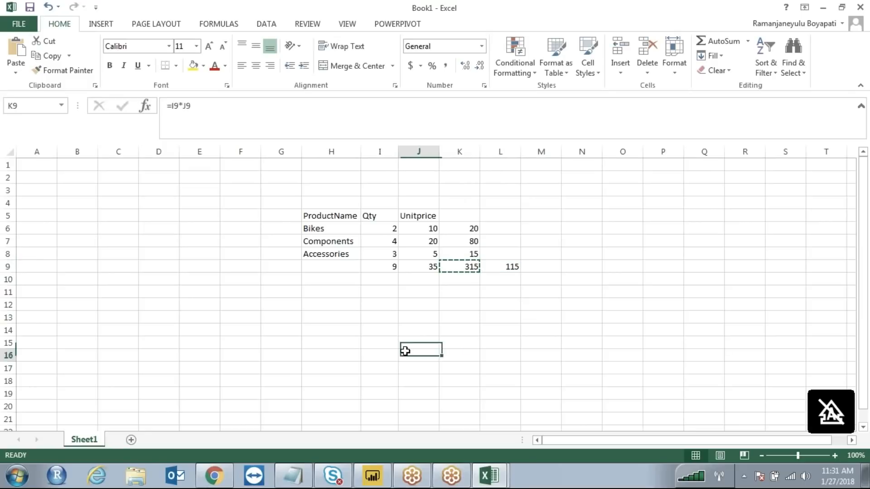
{"action": "key", "text": "Return"}
Step: Label the moved total "Sum" in I16 and add a "Sumx" row beneath it with the value 115 in J17
{"action": "left_click", "coordinate": [384, 357]}
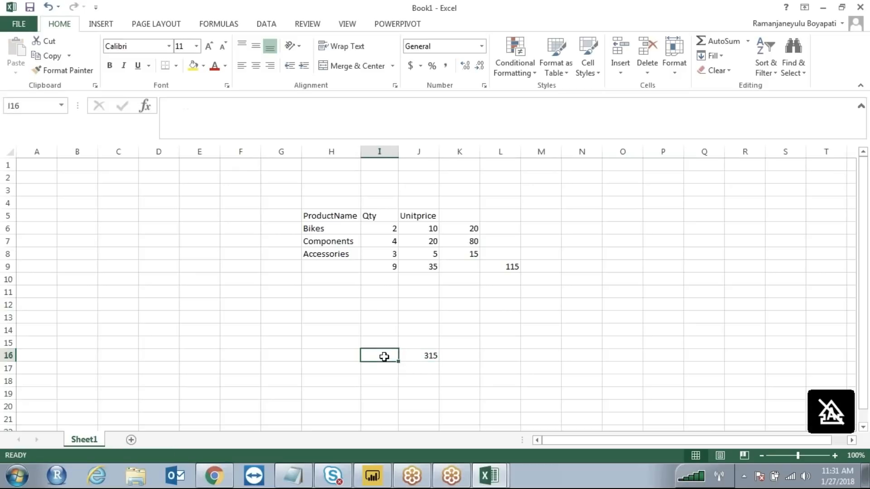
{"action": "type", "text": "Sum"}
{"action": "key", "text": "Return"}
{"action": "type", "text": "Sumx"}
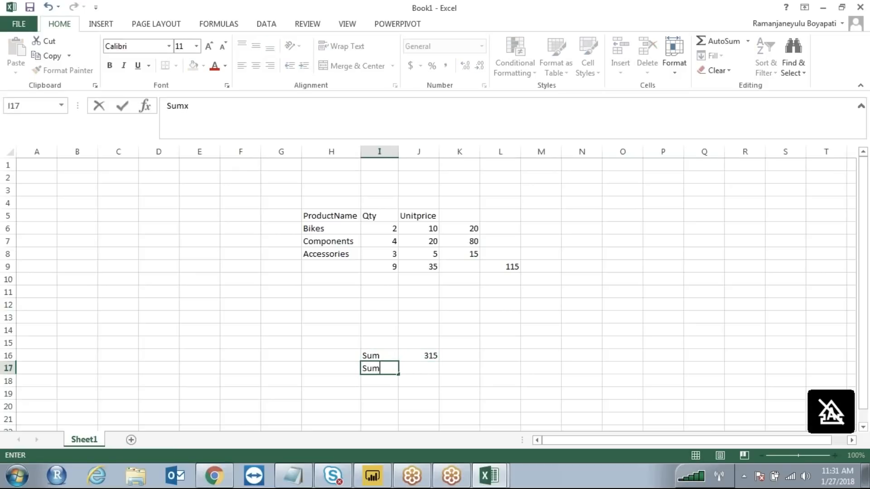
{"action": "key", "text": "Tab"}
{"action": "type", "text": "115"}
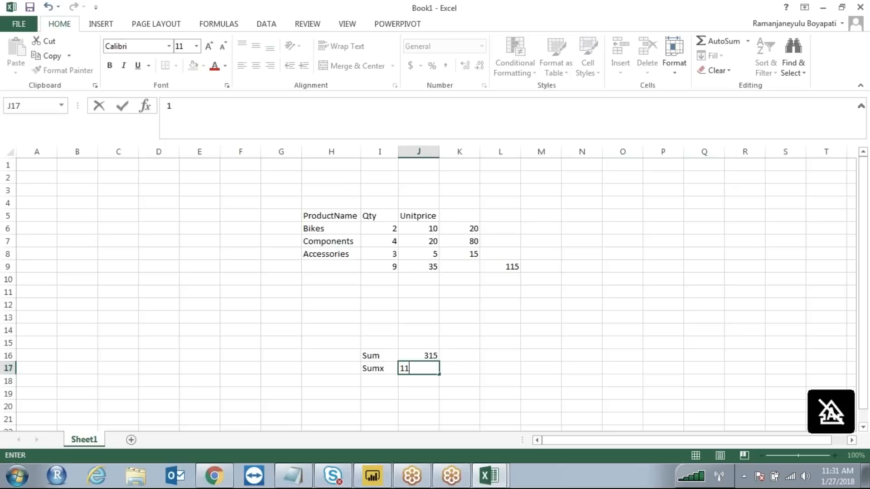
{"action": "left_click", "coordinate": [497, 371]}
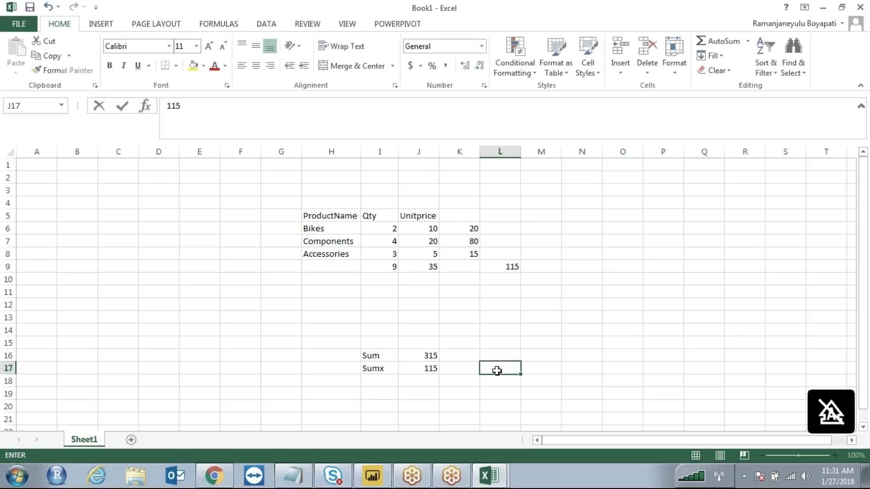
{"action": "left_click", "coordinate": [436, 368]}
{"action": "left_click_drag", "start_coordinate": [398, 366], "coordinate": [379, 363]}
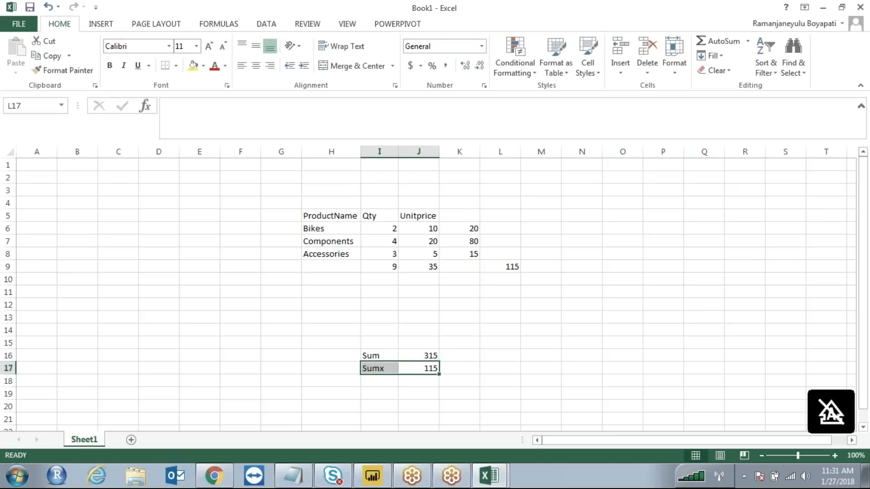
Step: Circle the Qty values, the Unitprice values and the Sum result with the screen pen
{"action": "left_click", "coordinate": [662, 42]}
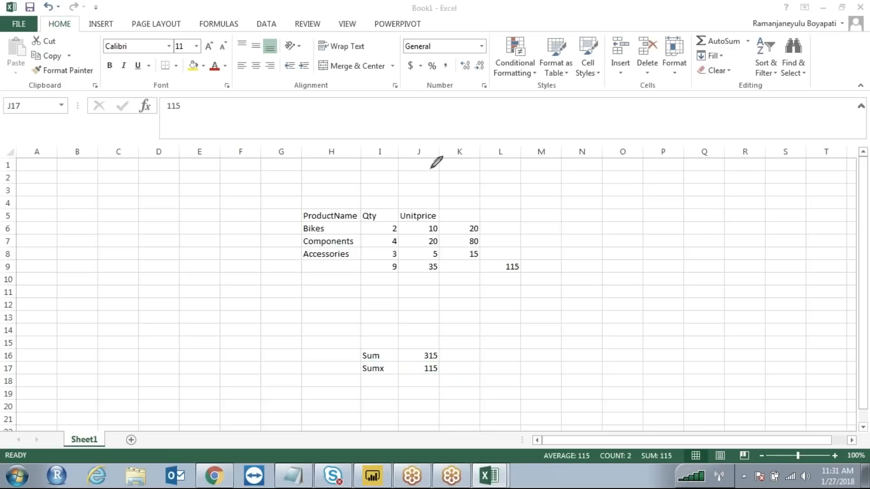
{"action": "mouse_move", "coordinate": [378, 198]}
{"action": "left_mouse_down"}
{"action": "mouse_move", "coordinate": [375, 247]}
{"action": "mouse_move", "coordinate": [386, 260]}
{"action": "mouse_move", "coordinate": [400, 236]}
{"action": "mouse_move", "coordinate": [384, 207]}
{"action": "left_mouse_up"}
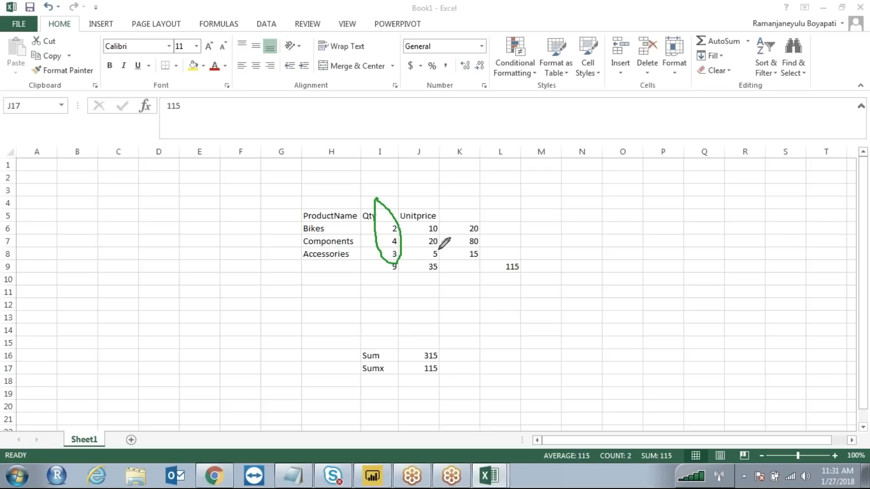
{"action": "mouse_move", "coordinate": [427, 209]}
{"action": "left_mouse_down"}
{"action": "mouse_move", "coordinate": [425, 246]}
{"action": "mouse_move", "coordinate": [441, 253]}
{"action": "mouse_move", "coordinate": [443, 222]}
{"action": "mouse_move", "coordinate": [431, 207]}
{"action": "left_mouse_up"}
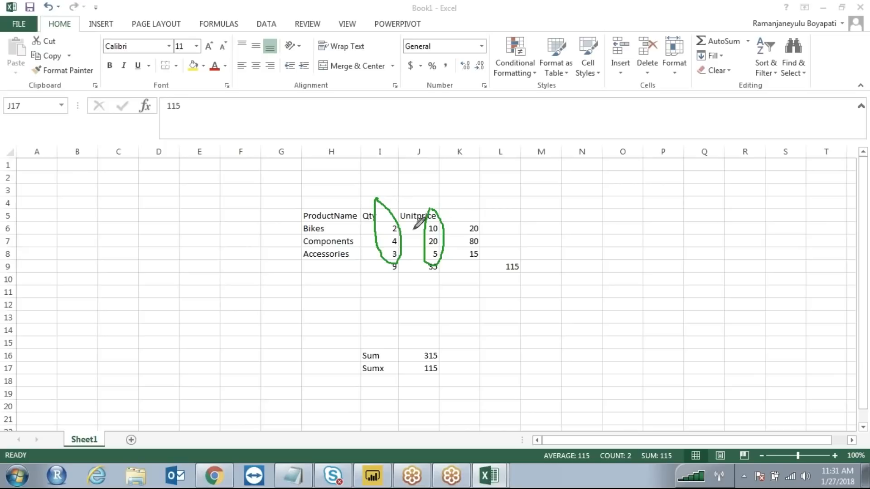
{"action": "left_click_drag", "start_coordinate": [377, 198], "coordinate": [387, 249]}
{"action": "mouse_move", "coordinate": [436, 216]}
{"action": "left_mouse_down"}
{"action": "mouse_move", "coordinate": [437, 259]}
{"action": "mouse_move", "coordinate": [428, 261]}
{"action": "left_mouse_up"}
{"action": "left_click_drag", "start_coordinate": [427, 362], "coordinate": [434, 346]}
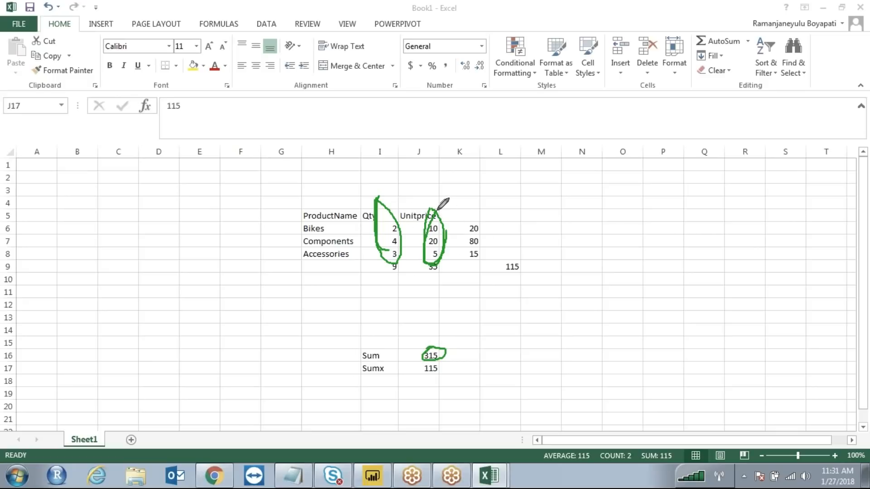
Step: Underline each product row's quantity and unit price with the screen pen, circle the empty cell below the row products, and clear the markings
{"action": "left_click", "coordinate": [382, 233]}
{"action": "left_click_drag", "start_coordinate": [382, 232], "coordinate": [436, 233]}
{"action": "left_click_drag", "start_coordinate": [460, 233], "coordinate": [473, 235]}
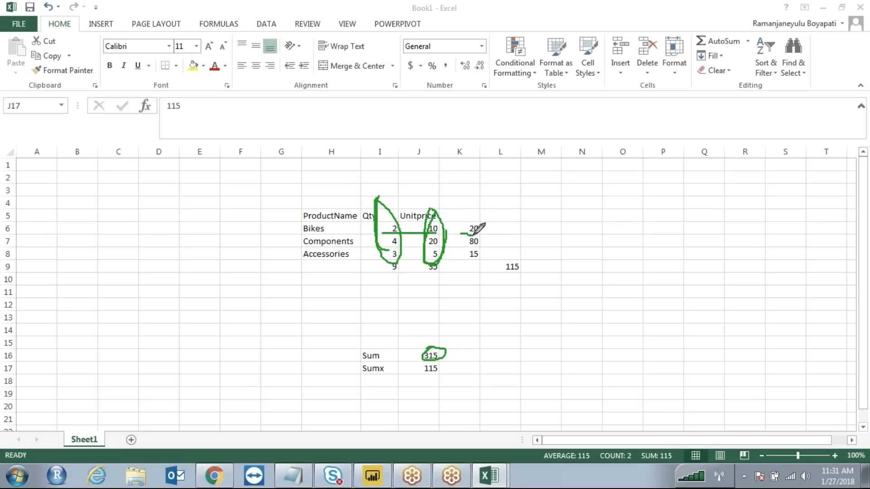
{"action": "mouse_move", "coordinate": [388, 250]}
{"action": "left_mouse_down"}
{"action": "mouse_move", "coordinate": [434, 250]}
{"action": "mouse_move", "coordinate": [437, 262]}
{"action": "mouse_move", "coordinate": [479, 267]}
{"action": "left_mouse_up"}
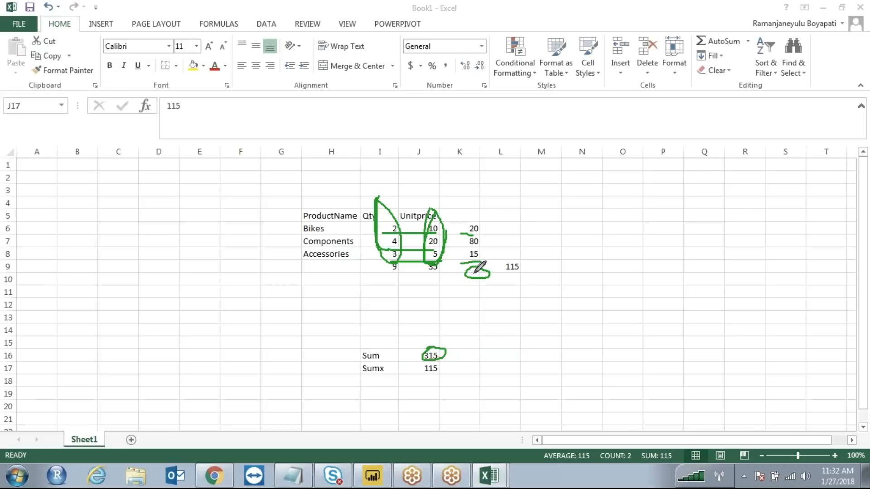
{"action": "key", "text": "Escape"}
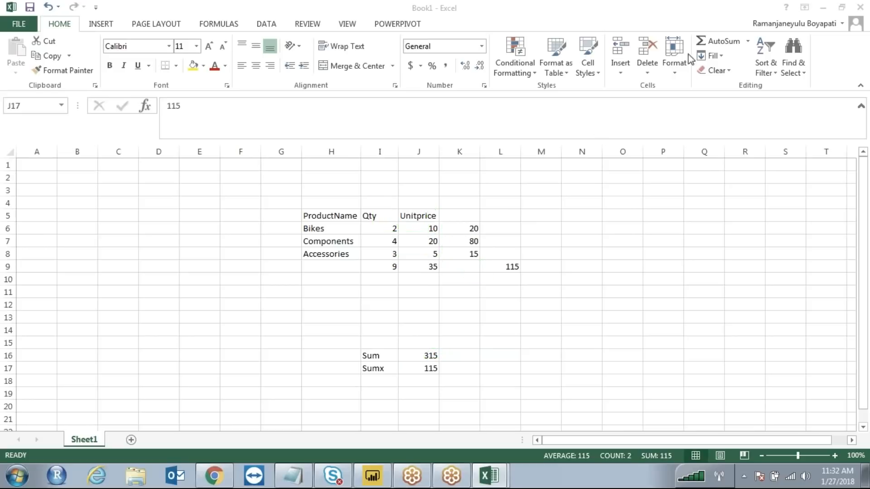
{"action": "key", "text": "Caps_Lock"}
{"action": "left_click", "coordinate": [476, 366]}
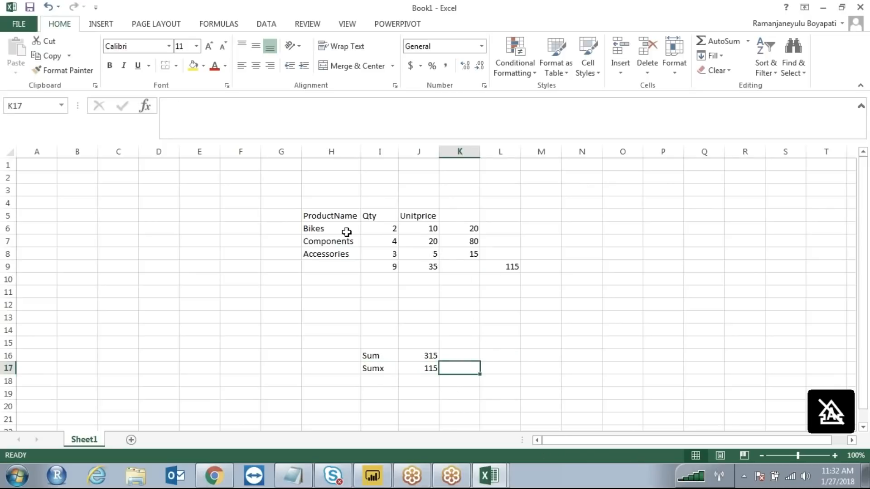
{"action": "left_click", "coordinate": [317, 229]}
{"action": "left_click", "coordinate": [425, 228]}
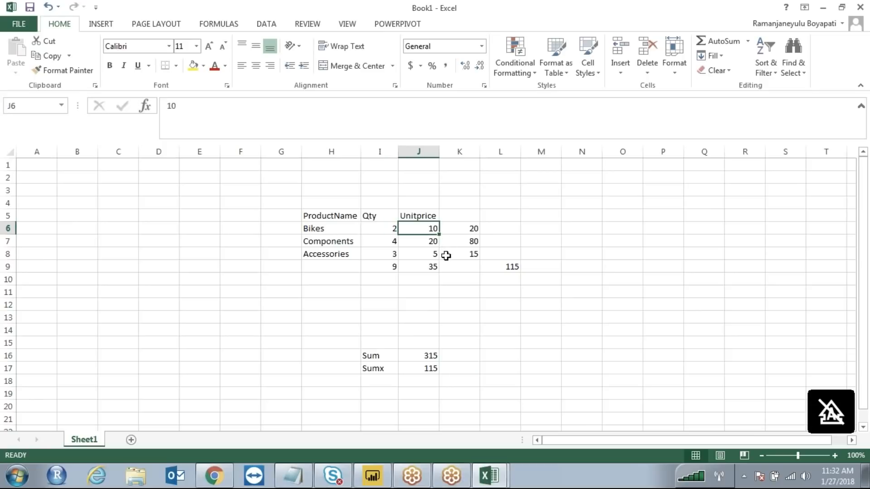
Step: Mark the Qty and Unitprice totals in row 9 as multiplied, circle the Bikes quantity and unit price, and clear the pen markings
{"action": "left_click", "coordinate": [665, 40]}
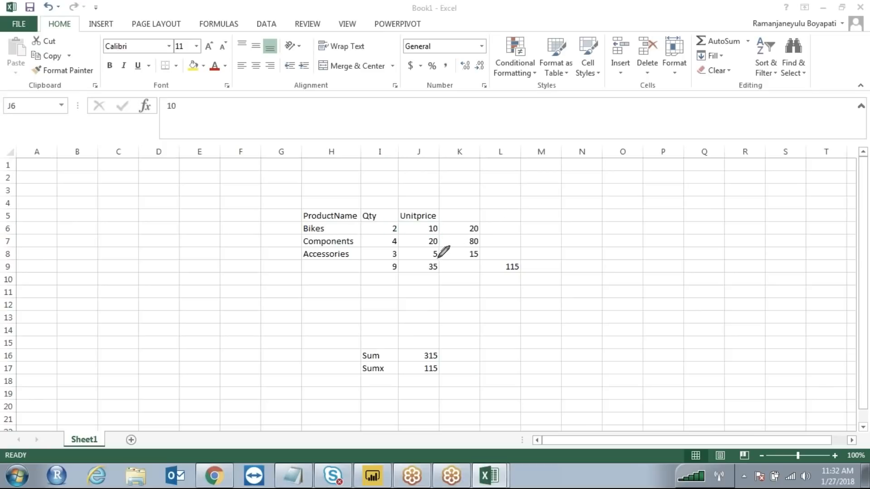
{"action": "mouse_move", "coordinate": [418, 274]}
{"action": "left_mouse_down"}
{"action": "mouse_move", "coordinate": [444, 260]}
{"action": "mouse_move", "coordinate": [398, 258]}
{"action": "mouse_move", "coordinate": [420, 275]}
{"action": "mouse_move", "coordinate": [401, 282]}
{"action": "left_mouse_up"}
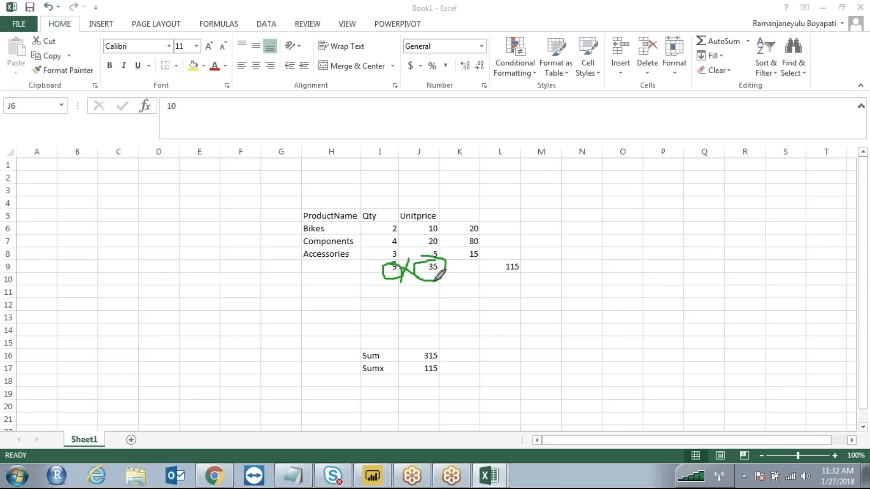
{"action": "mouse_move", "coordinate": [394, 224]}
{"action": "left_mouse_down"}
{"action": "mouse_move", "coordinate": [392, 231]}
{"action": "mouse_move", "coordinate": [436, 222]}
{"action": "left_mouse_up"}
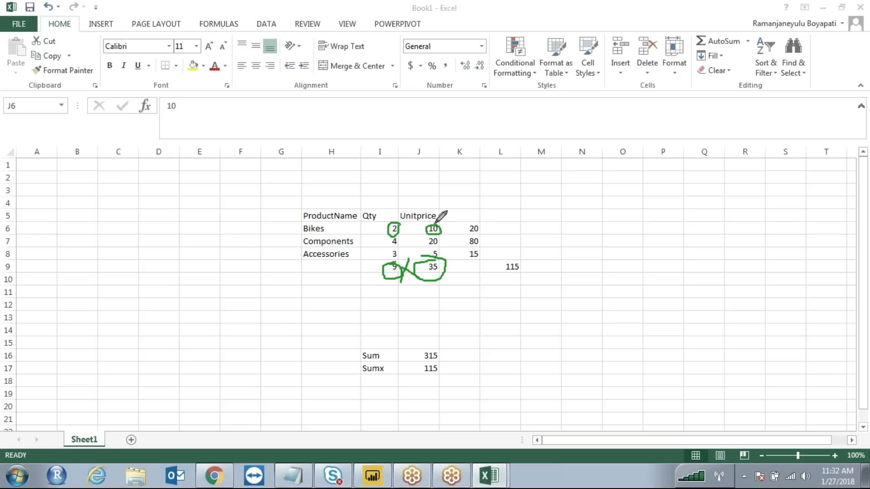
{"action": "left_click_drag", "start_coordinate": [424, 261], "coordinate": [437, 270]}
{"action": "left_click", "coordinate": [749, 40]}
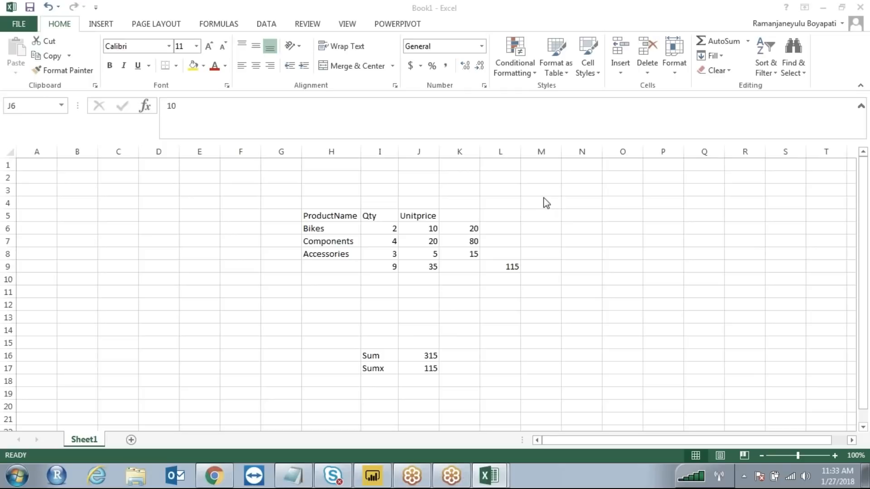
Step: Switch to Notepad and add the lines "Row Level Context", "Filter Level Context" and "Cell Level context" below the Sumx formula
{"action": "left_click", "coordinate": [292, 475]}
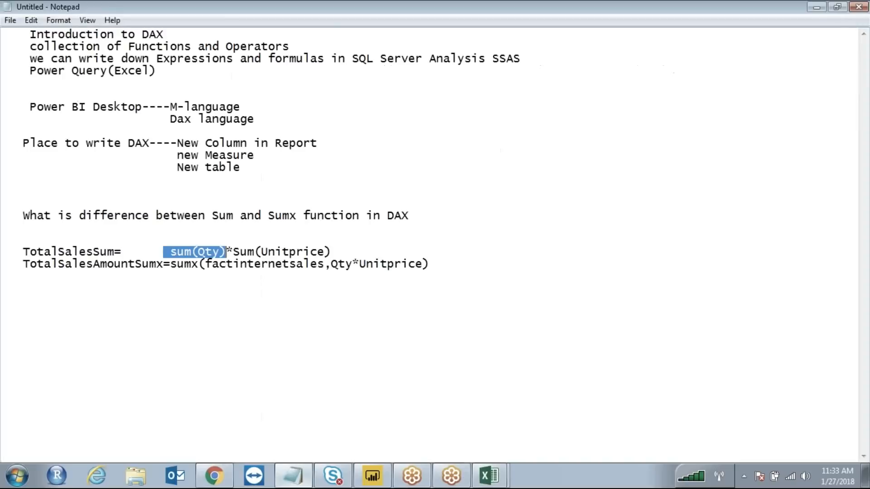
{"action": "left_click", "coordinate": [462, 265]}
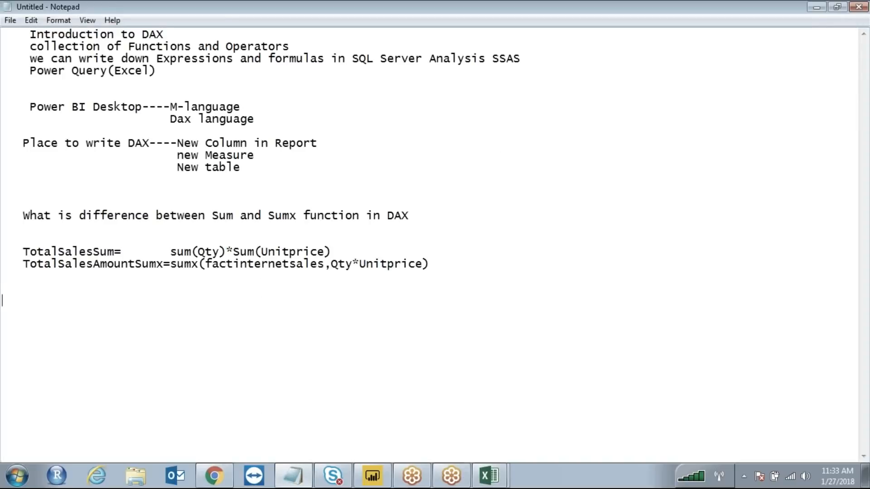
{"action": "type", "text": "Row Level Context "}
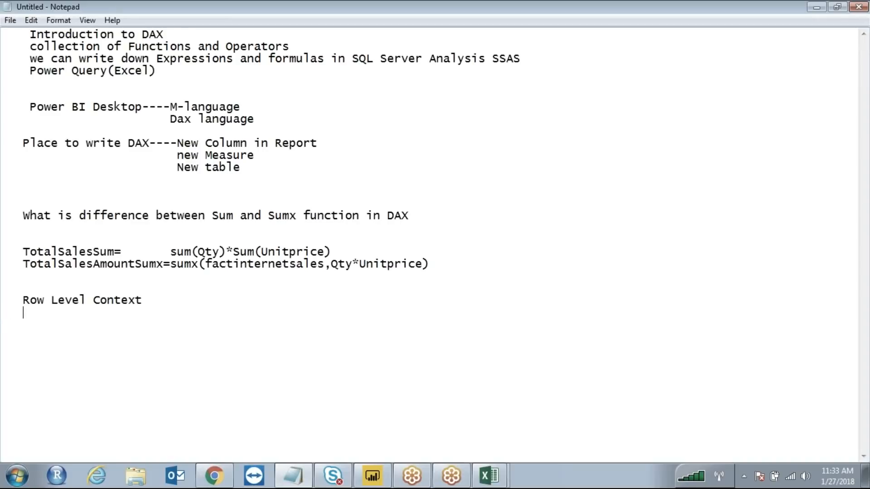
{"action": "type", "text": "Filter Level Context"}
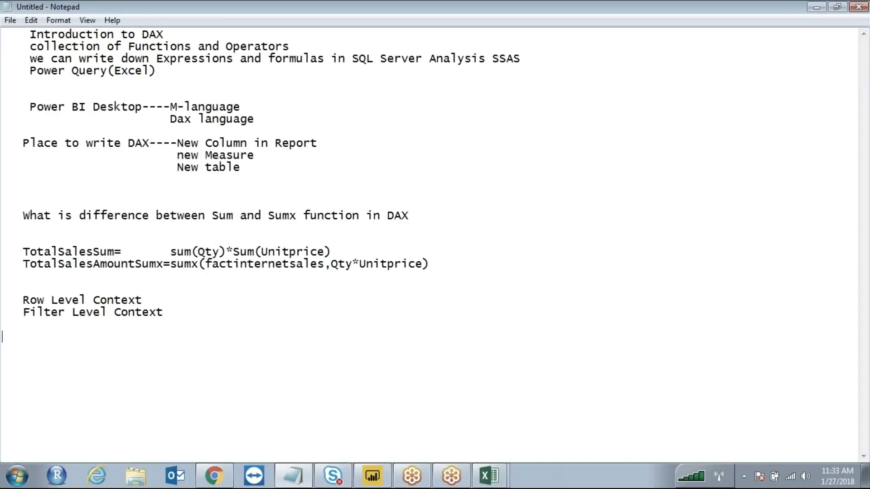
{"action": "type", "text": "ell Level context"}
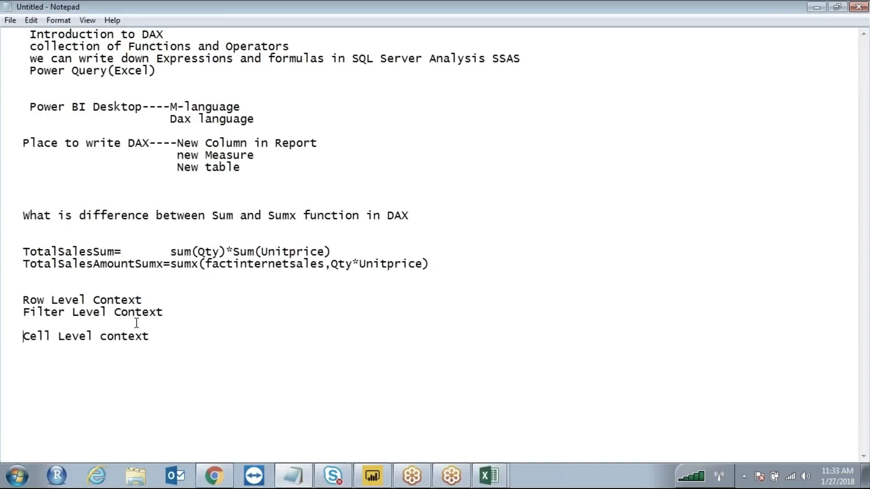
{"action": "left_click_drag", "start_coordinate": [174, 345], "coordinate": [7, 296]}
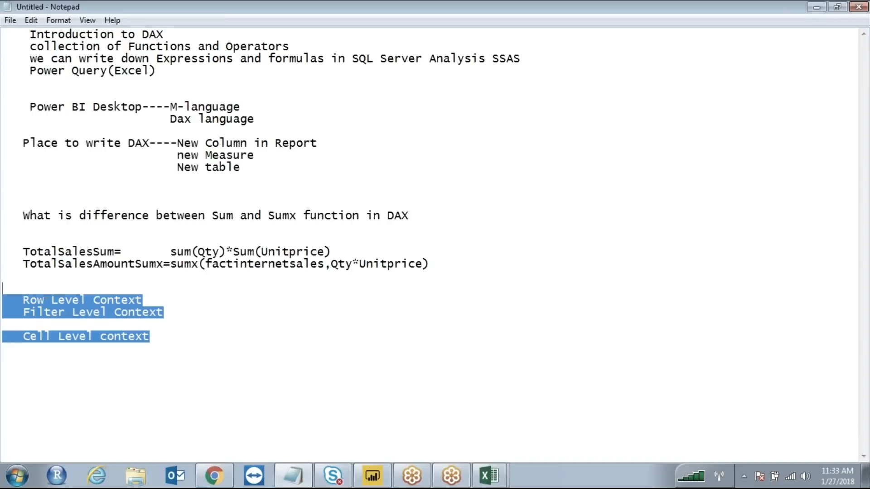
Step: Switch to Power BI Desktop and show the rows of the DimGeography table in Data view
{"action": "left_click", "coordinate": [361, 484]}
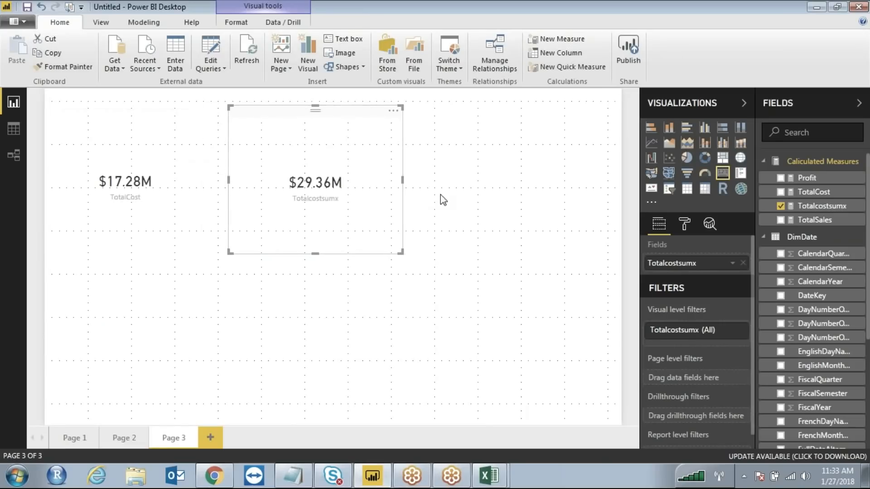
{"action": "left_click", "coordinate": [17, 129]}
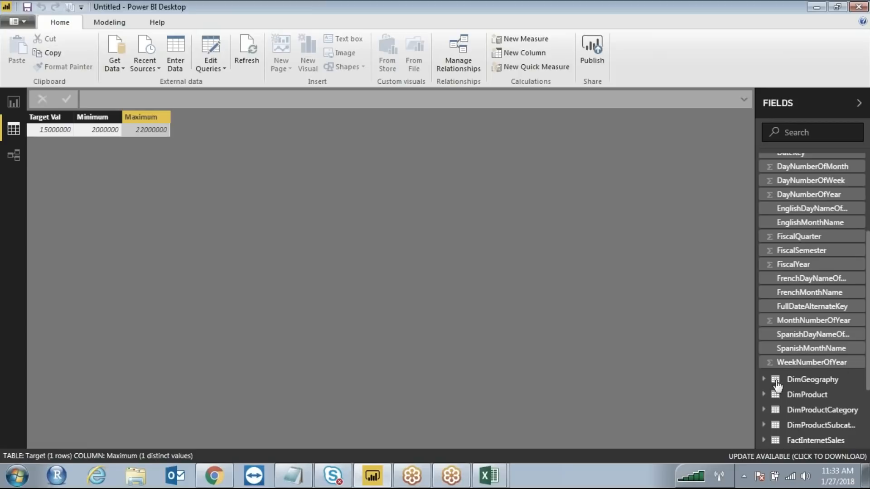
{"action": "left_click", "coordinate": [822, 383]}
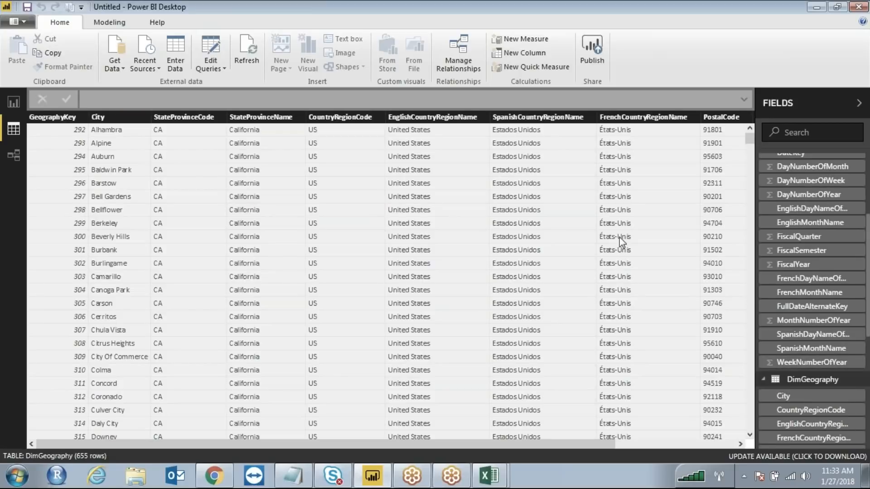
Step: Show the rows of the FactInternetSales table and underline its first row from ProductKey to SalesTerritoryKey with the screen pen
{"action": "scroll", "coordinate": [837, 340], "scroll_direction": "down", "scroll_amount": 6}
{"action": "left_click", "coordinate": [836, 335]}
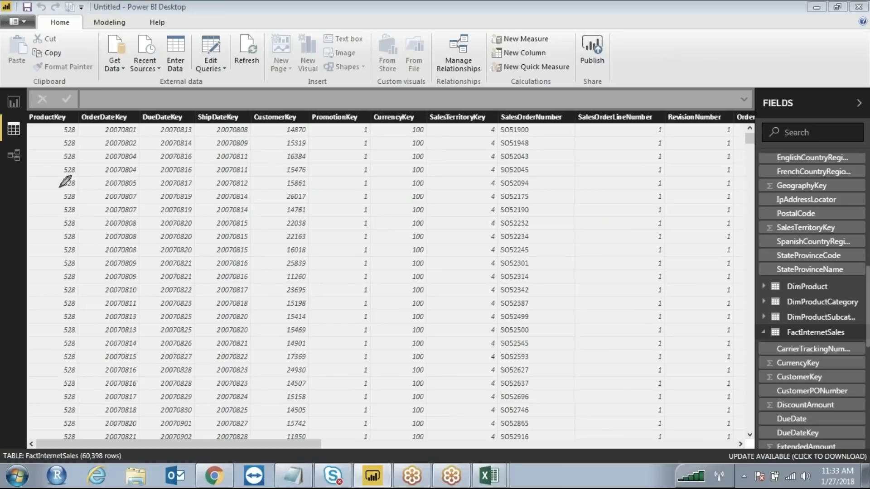
{"action": "left_click_drag", "start_coordinate": [55, 134], "coordinate": [292, 134]}
{"action": "left_click_drag", "start_coordinate": [437, 134], "coordinate": [472, 134]}
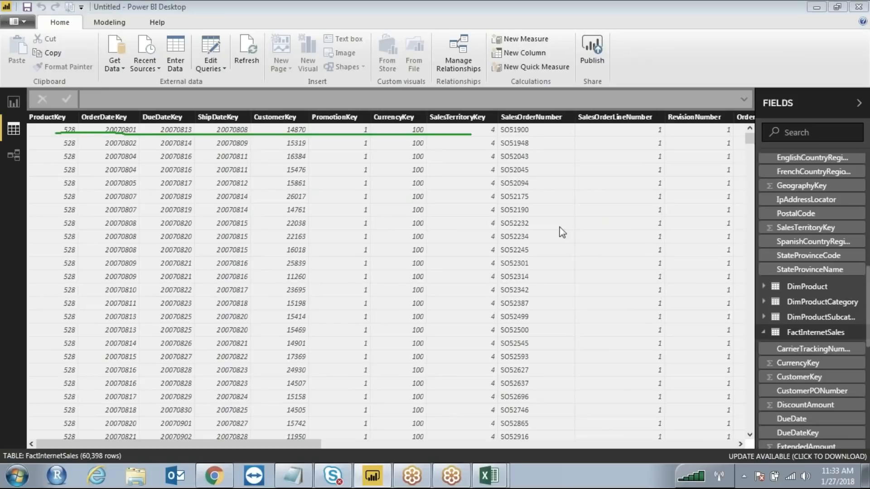
Step: Circle the first-row CarrierTrackingNumber and CustomerPONumber cells with the screen pen and link the two columns with an arc
{"action": "left_click_drag", "start_coordinate": [309, 444], "coordinate": [734, 437]}
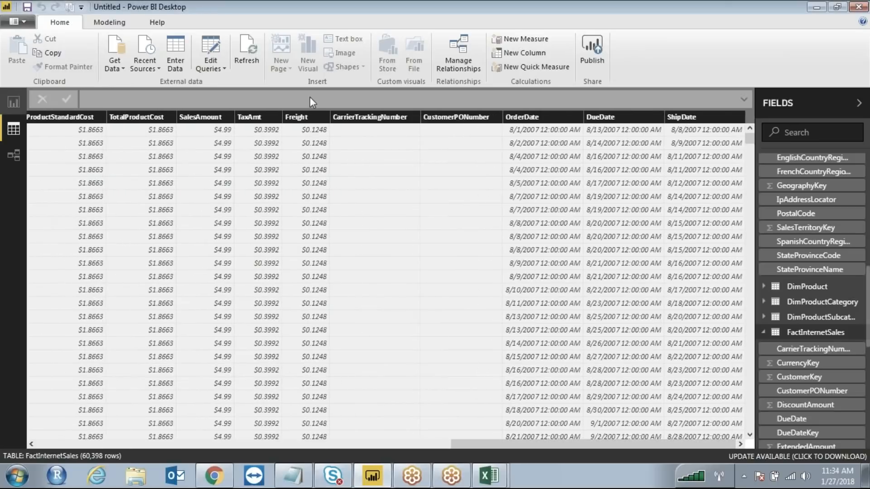
{"action": "left_click", "coordinate": [657, 46]}
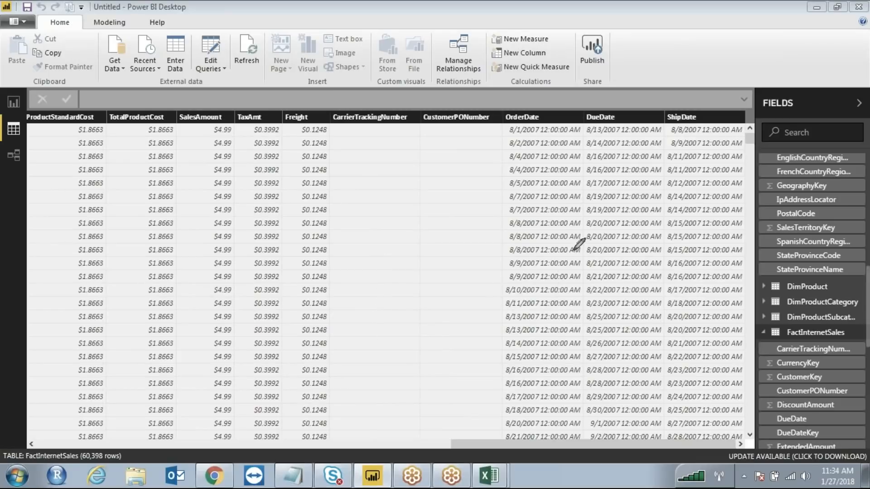
{"action": "mouse_move", "coordinate": [383, 124]}
{"action": "left_mouse_down"}
{"action": "mouse_move", "coordinate": [368, 133]}
{"action": "mouse_move", "coordinate": [396, 126]}
{"action": "left_mouse_up"}
{"action": "left_click_drag", "start_coordinate": [453, 124], "coordinate": [476, 129]}
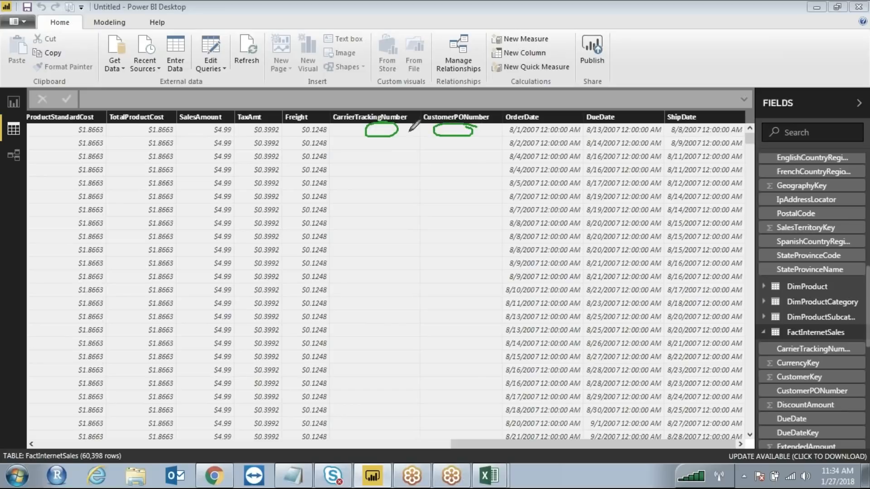
{"action": "mouse_move", "coordinate": [378, 120]}
{"action": "left_mouse_down"}
{"action": "mouse_move", "coordinate": [385, 95]}
{"action": "mouse_move", "coordinate": [474, 99]}
{"action": "mouse_move", "coordinate": [472, 120]}
{"action": "left_mouse_up"}
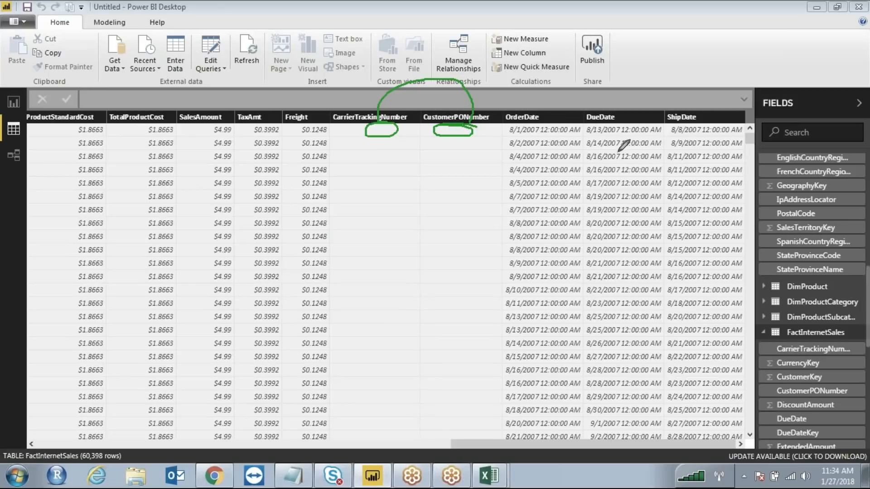
{"action": "mouse_move", "coordinate": [745, 118]}
{"action": "left_mouse_down"}
{"action": "mouse_move", "coordinate": [729, 128]}
{"action": "mouse_move", "coordinate": [749, 119]}
{"action": "left_mouse_up"}
Step: Add a calculated column to FactInternetSales with the formula FactInternetSales[SalesAmount]*FactInternetSales[Freight]
{"action": "left_click", "coordinate": [12, 102]}
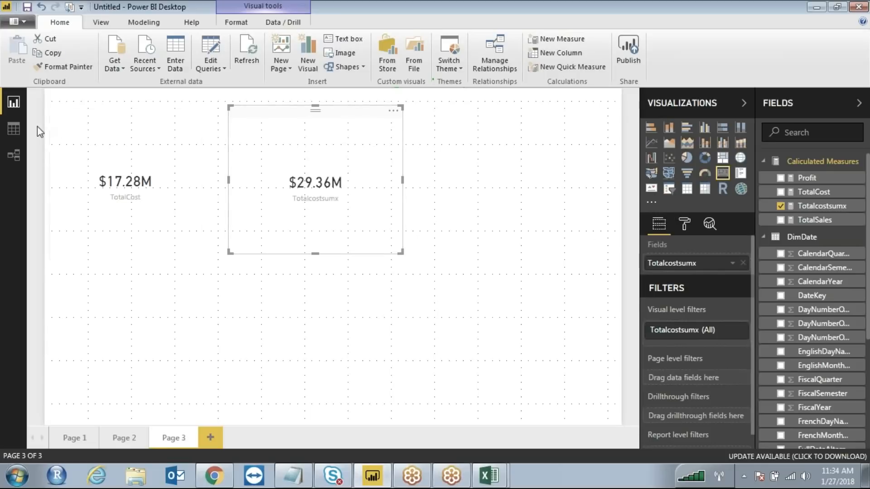
{"action": "left_click", "coordinate": [14, 129]}
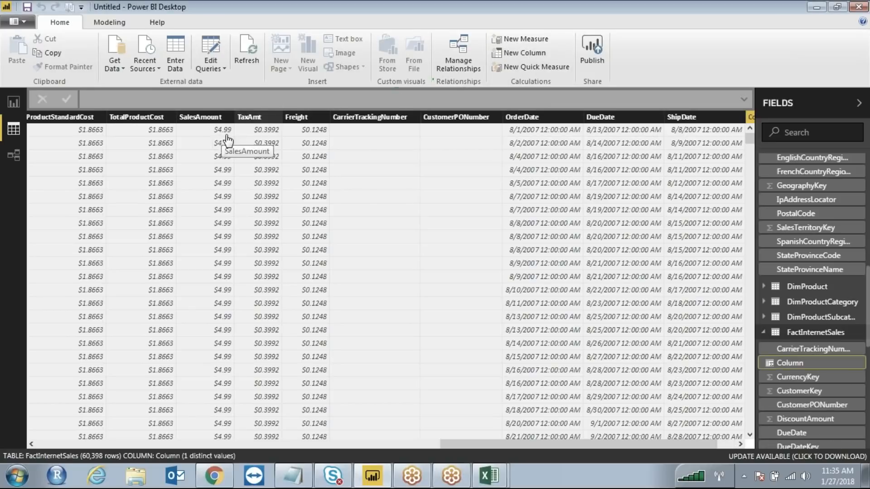
{"action": "left_click", "coordinate": [148, 102]}
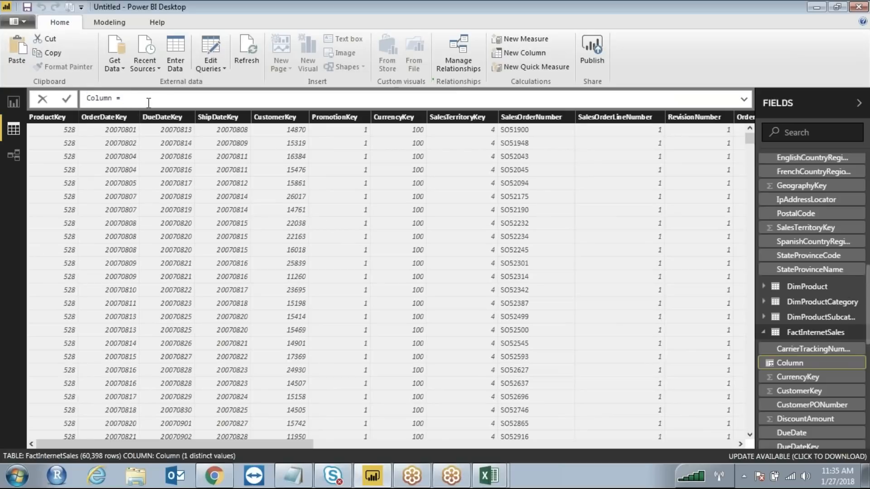
{"action": "type", "text": "sales"}
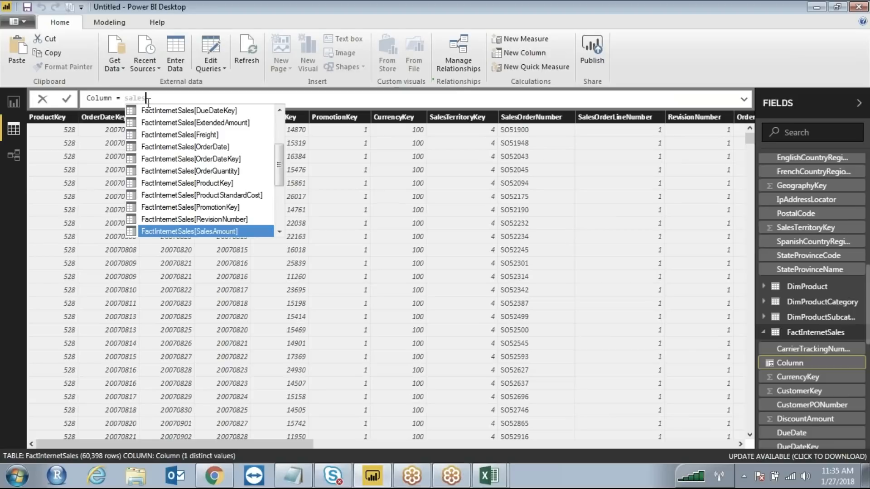
{"action": "key", "text": "Tab"}
{"action": "type", "text": "*sat"}
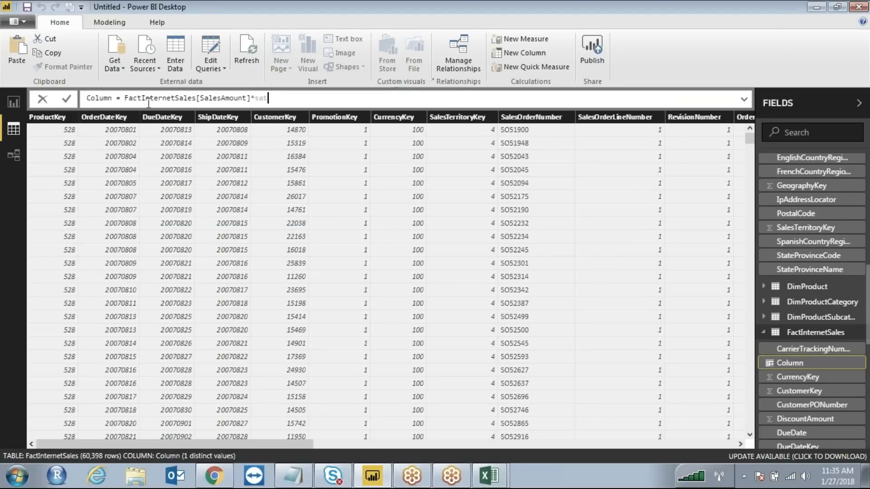
{"action": "key", "text": "BackSpace"}
{"action": "key", "text": "BackSpace"}
{"action": "key", "text": "BackSpace"}
{"action": "type", "text": "dis"}
{"action": "key", "text": "BackSpace"}
{"action": "key", "text": "BackSpace"}
{"action": "key", "text": "BackSpace"}
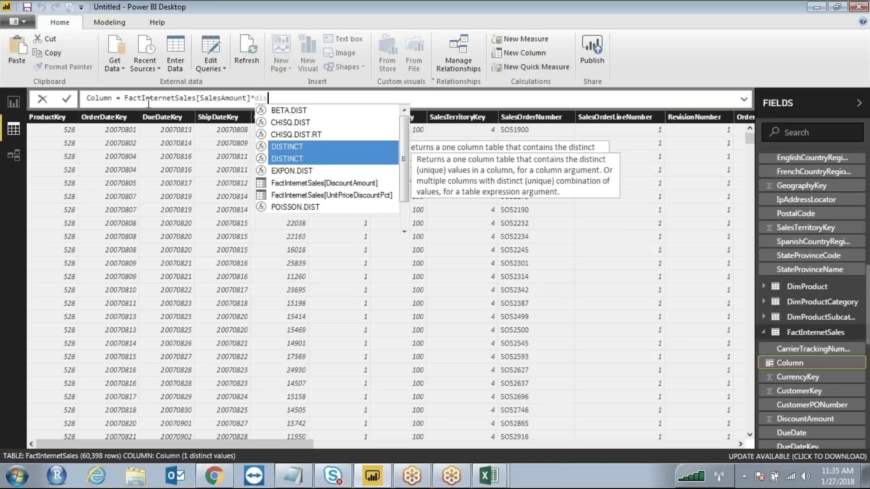
{"action": "type", "text": "fact"}
{"action": "key", "text": "Down"}
{"action": "key", "text": "Down"}
{"action": "key", "text": "Down"}
{"action": "key", "text": "Down"}
{"action": "key", "text": "Down"}
{"action": "key", "text": "Down"}
{"action": "key", "text": "Down"}
{"action": "key", "text": "Down"}
{"action": "key", "text": "Down"}
{"action": "key", "text": "Down"}
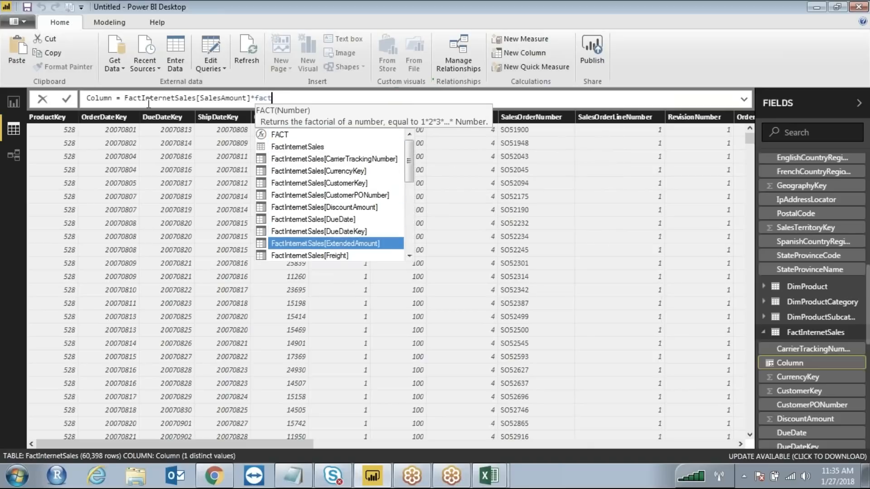
{"action": "key", "text": "Tab"}
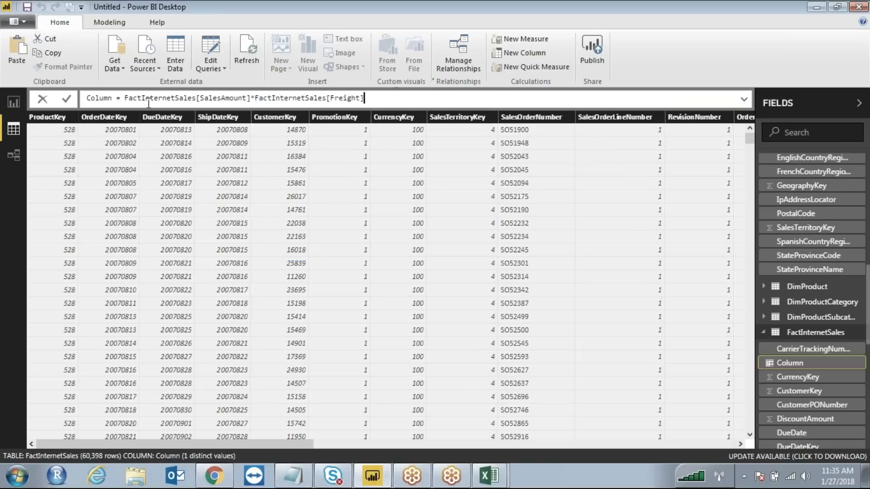
Step: Clear the entire formula of the new calculated column, including its name
{"action": "key", "text": "shift+Left"}
{"action": "key", "text": "shift+Left"}
{"action": "key", "text": "shift+Left"}
{"action": "key", "text": "shift+Left"}
{"action": "key", "text": "shift+Left"}
{"action": "key", "text": "shift+Left"}
{"action": "key", "text": "shift+Left"}
{"action": "key", "text": "shift+Left"}
{"action": "key", "text": "shift+Left"}
{"action": "key", "text": "shift+Left"}
{"action": "key", "text": "shift+Left"}
{"action": "key", "text": "shift+Left"}
{"action": "key", "text": "shift+Left"}
{"action": "key", "text": "shift+Left"}
{"action": "key", "text": "shift+Left"}
{"action": "key", "text": "shift+Left"}
{"action": "key", "text": "shift+Left"}
{"action": "key", "text": "shift+Left"}
{"action": "key", "text": "shift+Left"}
{"action": "key", "text": "shift+Left"}
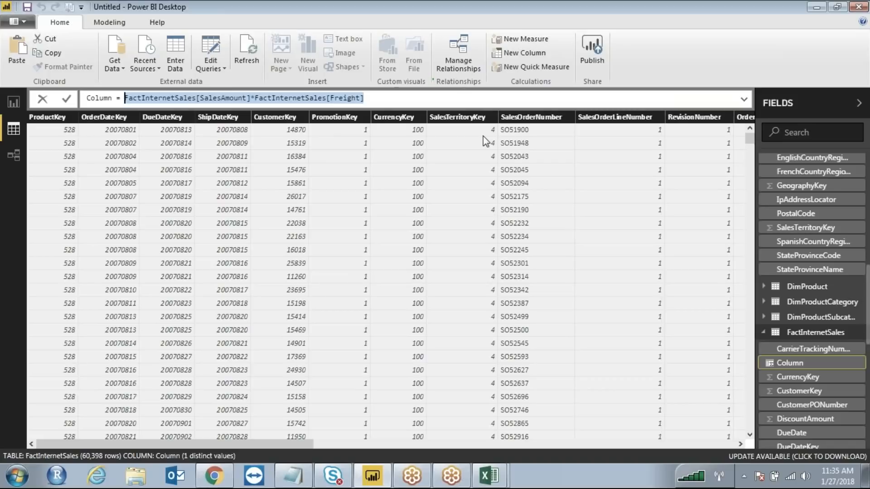
{"action": "key", "text": "BackSpace"}
{"action": "key", "text": "BackSpace"}
{"action": "key", "text": "BackSpace"}
{"action": "key", "text": "BackSpace"}
{"action": "key", "text": "BackSpace"}
{"action": "key", "text": "BackSpace"}
{"action": "key", "text": "BackSpace"}
{"action": "key", "text": "BackSpace"}
{"action": "key", "text": "BackSpace"}
{"action": "key", "text": "BackSpace"}
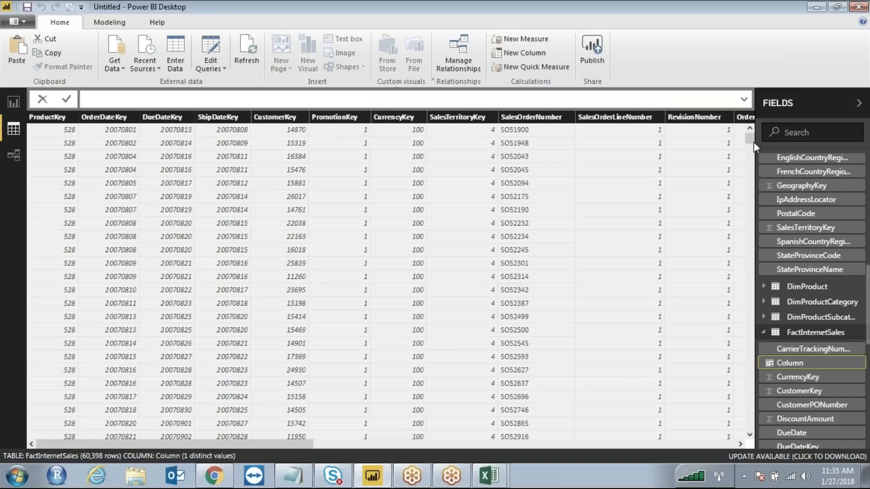
Step: Delete the calculated column named Column from the FactInternetSales table
{"action": "left_click", "coordinate": [858, 363]}
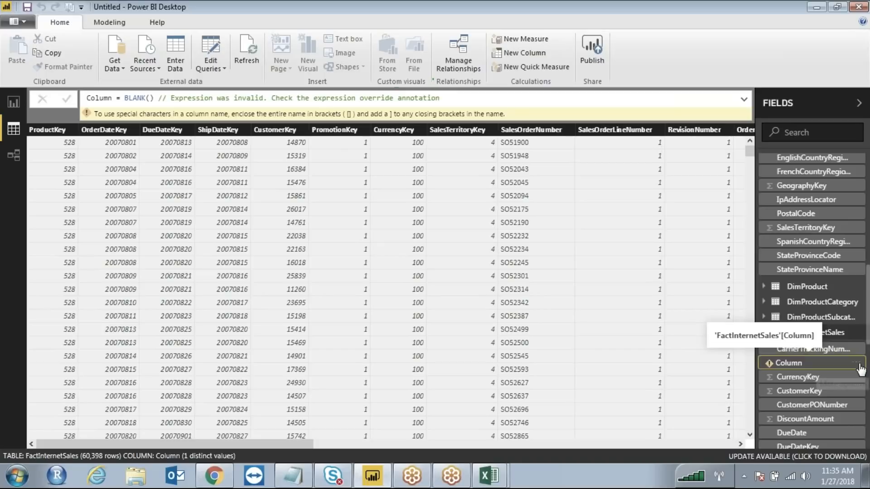
{"action": "left_click", "coordinate": [857, 365]}
{"action": "left_click", "coordinate": [781, 281]}
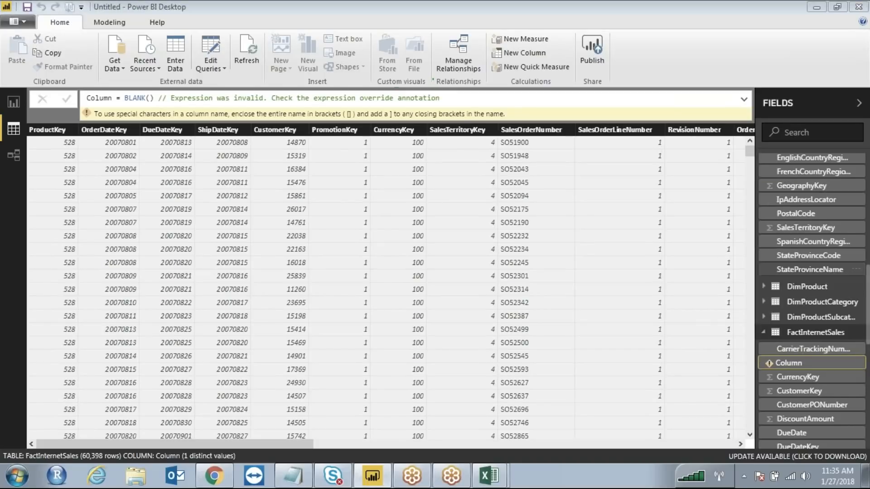
{"action": "left_click", "coordinate": [496, 256]}
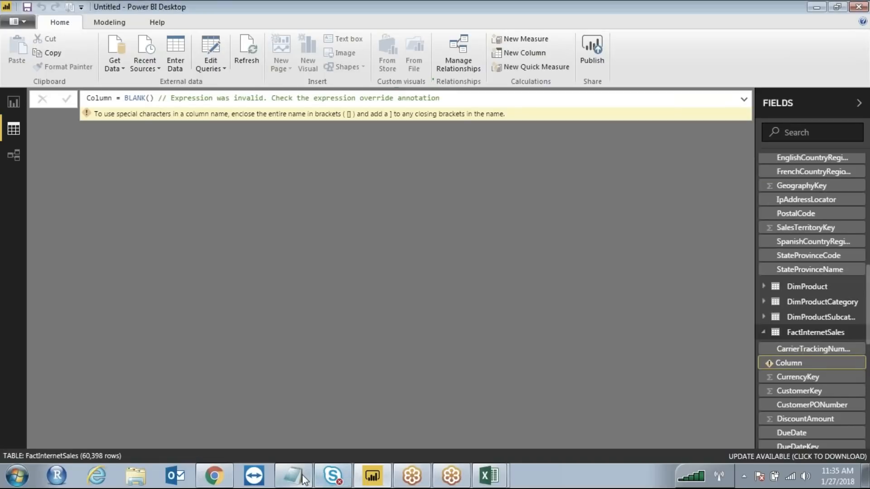
Step: Switch to Notepad and draw a large rectangle with the screen pen in the empty area beside the notes
{"action": "key", "text": "alt+Tab"}
{"action": "left_click", "coordinate": [358, 262]}
{"action": "left_click", "coordinate": [667, 58]}
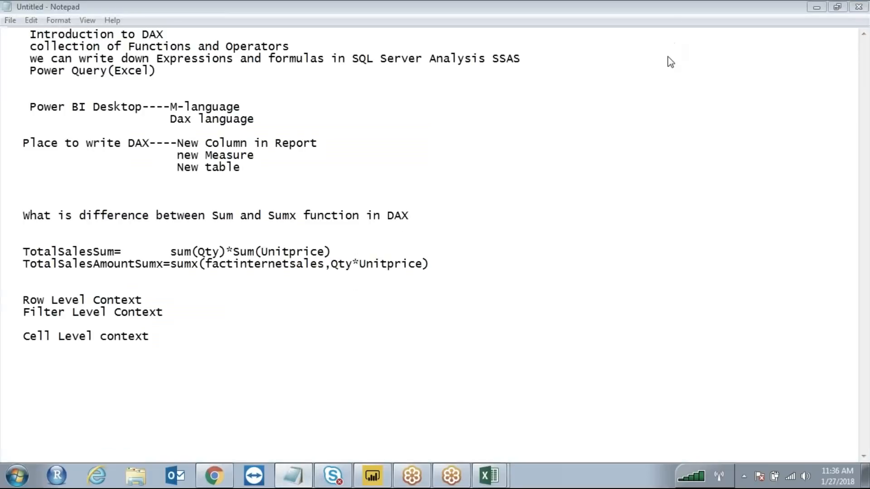
{"action": "left_click_drag", "start_coordinate": [511, 111], "coordinate": [484, 339]}
{"action": "left_click_drag", "start_coordinate": [823, 286], "coordinate": [781, 337]}
{"action": "left_click_drag", "start_coordinate": [816, 96], "coordinate": [823, 258]}
{"action": "mouse_move", "coordinate": [649, 103]}
{"action": "left_mouse_down"}
{"action": "mouse_move", "coordinate": [530, 119]}
{"action": "mouse_move", "coordinate": [509, 112]}
{"action": "left_mouse_up"}
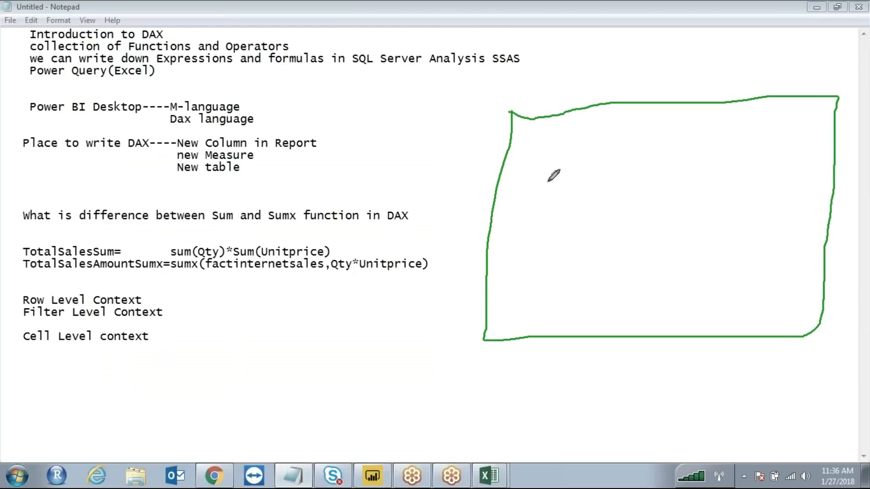
Step: Draw seven short horizontal lines one below another inside the large rectangle to stand for table rows
{"action": "left_click_drag", "start_coordinate": [529, 151], "coordinate": [580, 146]}
{"action": "left_click_drag", "start_coordinate": [527, 181], "coordinate": [556, 181]}
{"action": "left_click_drag", "start_coordinate": [526, 206], "coordinate": [575, 205]}
{"action": "left_click_drag", "start_coordinate": [518, 255], "coordinate": [575, 249]}
{"action": "left_click_drag", "start_coordinate": [525, 289], "coordinate": [578, 280]}
{"action": "left_click_drag", "start_coordinate": [518, 322], "coordinate": [573, 313]}
{"action": "left_click_drag", "start_coordinate": [520, 342], "coordinate": [573, 331]}
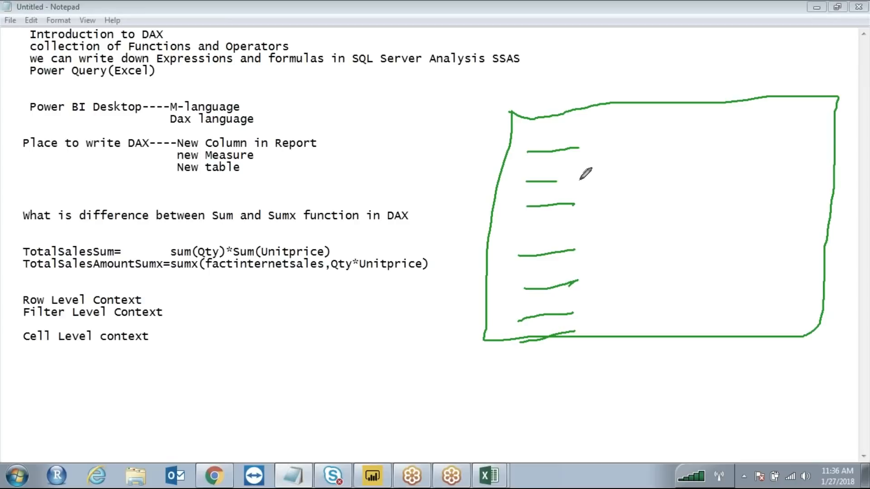
Step: Outline the second to fourth row lines and connect that outline to a box drawn over the "Place to write DAX" lines
{"action": "mouse_move", "coordinate": [509, 177]}
{"action": "left_mouse_down"}
{"action": "mouse_move", "coordinate": [515, 261]}
{"action": "mouse_move", "coordinate": [591, 177]}
{"action": "mouse_move", "coordinate": [520, 167]}
{"action": "mouse_move", "coordinate": [502, 180]}
{"action": "left_mouse_up"}
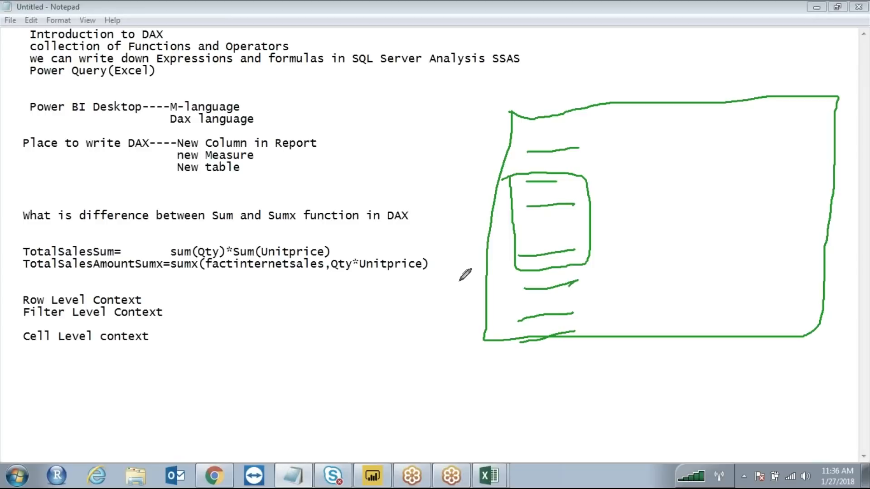
{"action": "left_click_drag", "start_coordinate": [365, 192], "coordinate": [513, 222]}
{"action": "mouse_move", "coordinate": [234, 141]}
{"action": "left_mouse_down"}
{"action": "mouse_move", "coordinate": [235, 203]}
{"action": "mouse_move", "coordinate": [319, 209]}
{"action": "mouse_move", "coordinate": [333, 179]}
{"action": "mouse_move", "coordinate": [321, 118]}
{"action": "mouse_move", "coordinate": [233, 126]}
{"action": "mouse_move", "coordinate": [233, 168]}
{"action": "left_mouse_up"}
{"action": "mouse_move", "coordinate": [503, 178]}
{"action": "left_mouse_down"}
{"action": "mouse_move", "coordinate": [581, 171]}
{"action": "mouse_move", "coordinate": [596, 240]}
{"action": "mouse_move", "coordinate": [490, 270]}
{"action": "left_mouse_up"}
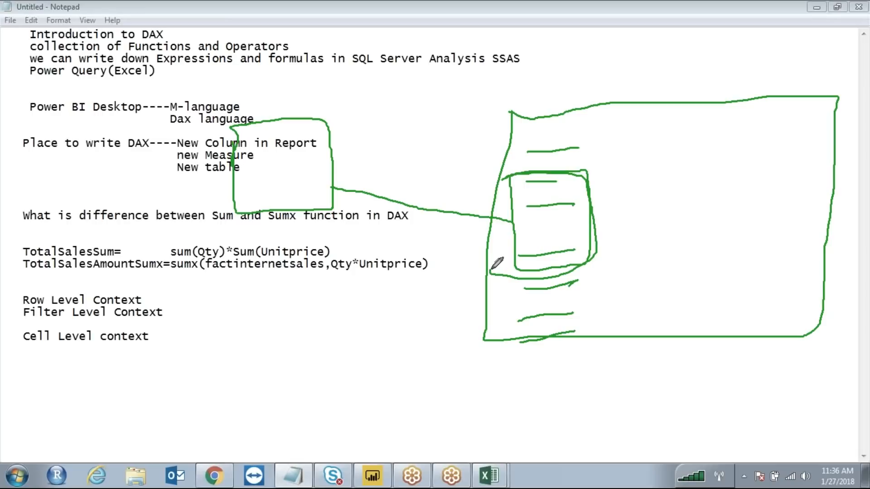
{"action": "mouse_move", "coordinate": [515, 258]}
{"action": "left_mouse_down"}
{"action": "mouse_move", "coordinate": [589, 263]}
{"action": "mouse_move", "coordinate": [587, 166]}
{"action": "left_mouse_up"}
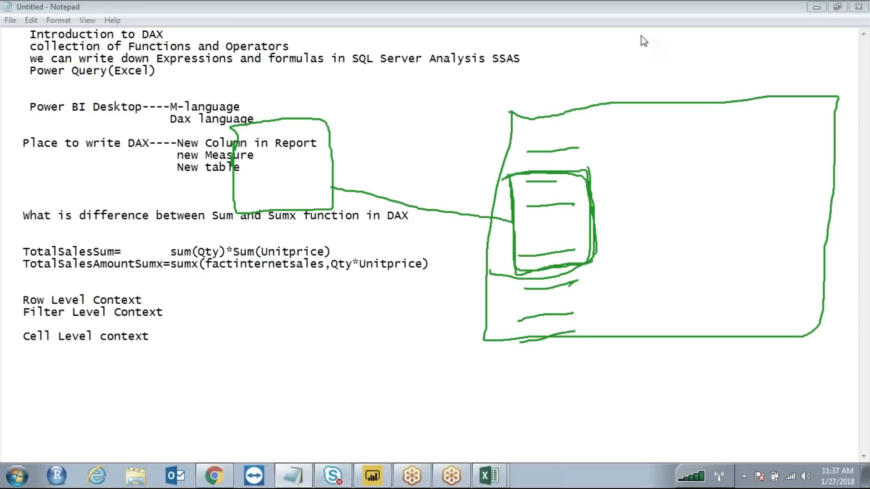
Step: Switch to the Excel workbook Book1 and enter 10 in cell B6 and 20 in cell D15
{"action": "mouse_move", "coordinate": [488, 475]}
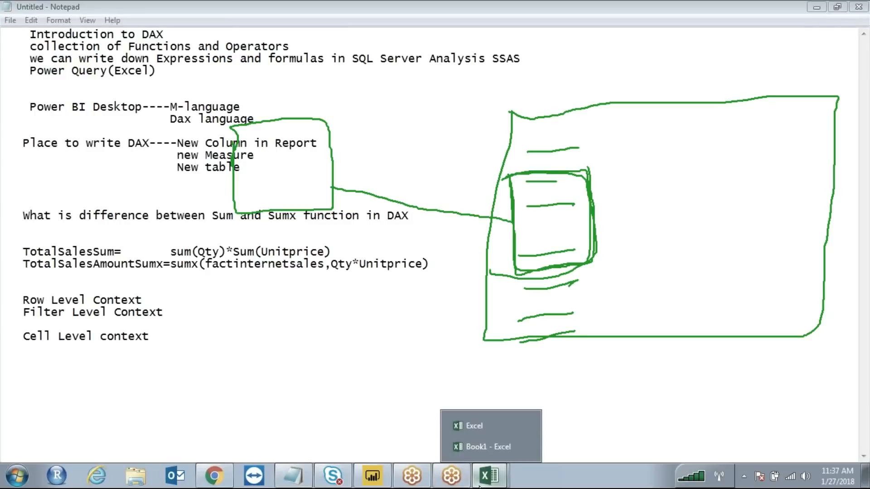
{"action": "left_click", "coordinate": [482, 449]}
{"action": "left_click", "coordinate": [72, 226]}
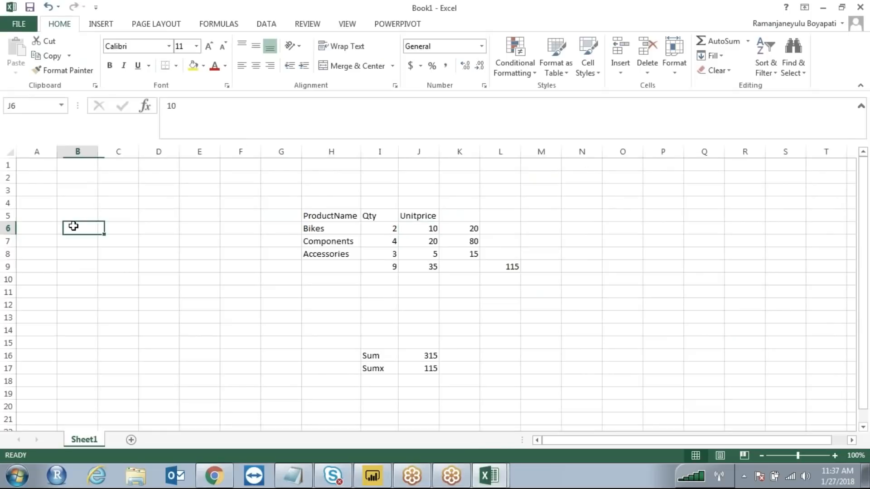
{"action": "type", "text": "10"}
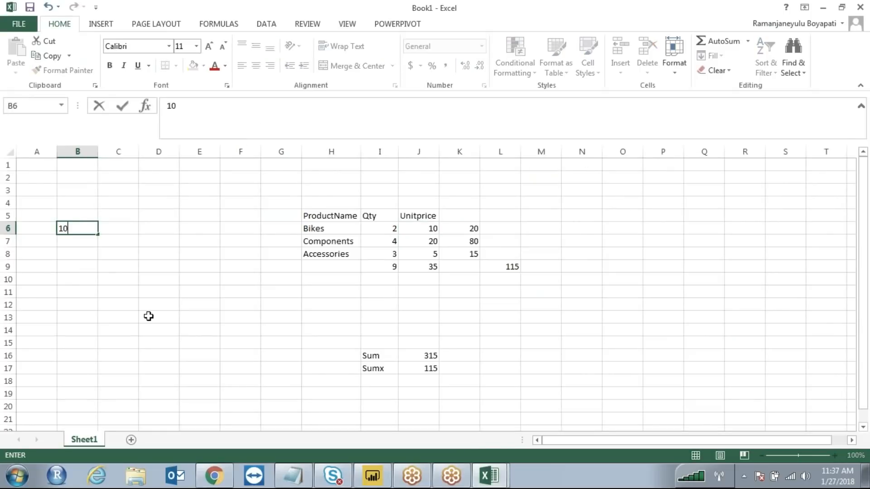
{"action": "left_click", "coordinate": [166, 339]}
{"action": "type", "text": "20"}
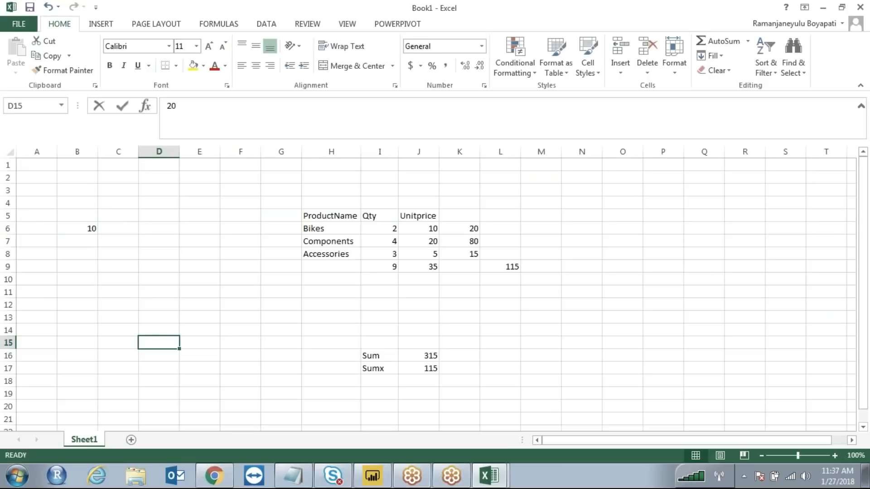
Step: Multiply the two new cells with the formula =B6*D15 in cell D18 and select that cell
{"action": "left_click", "coordinate": [89, 227]}
{"action": "left_click", "coordinate": [126, 305]}
{"action": "left_click", "coordinate": [171, 342]}
{"action": "left_click", "coordinate": [166, 382]}
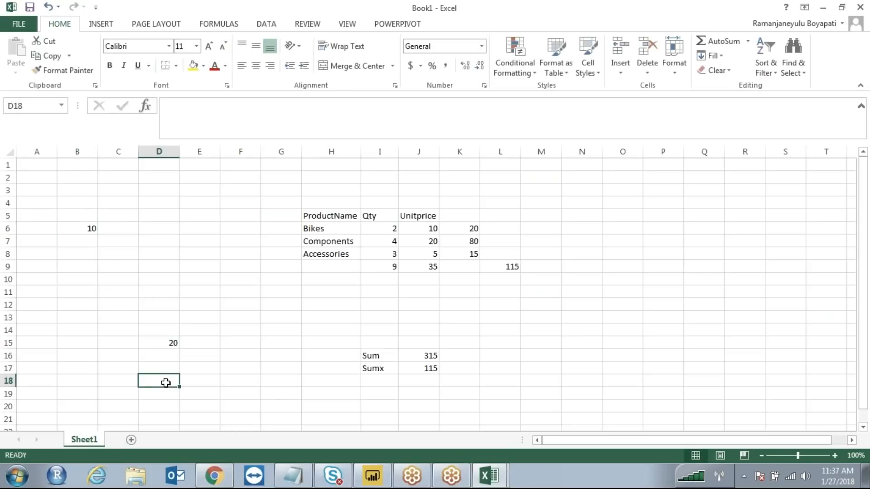
{"action": "type", "text": "="}
{"action": "left_click", "coordinate": [68, 227]}
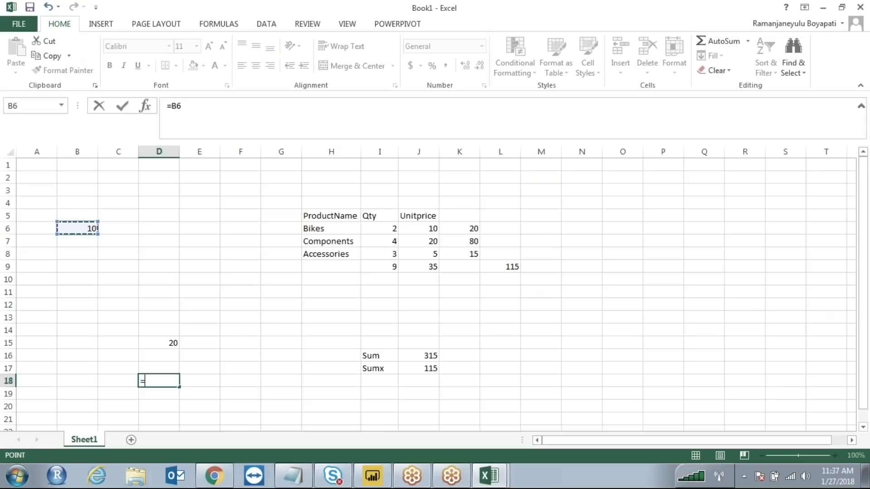
{"action": "type", "text": "*"}
{"action": "left_click", "coordinate": [167, 343]}
{"action": "key", "text": "Return"}
{"action": "left_click", "coordinate": [166, 383]}
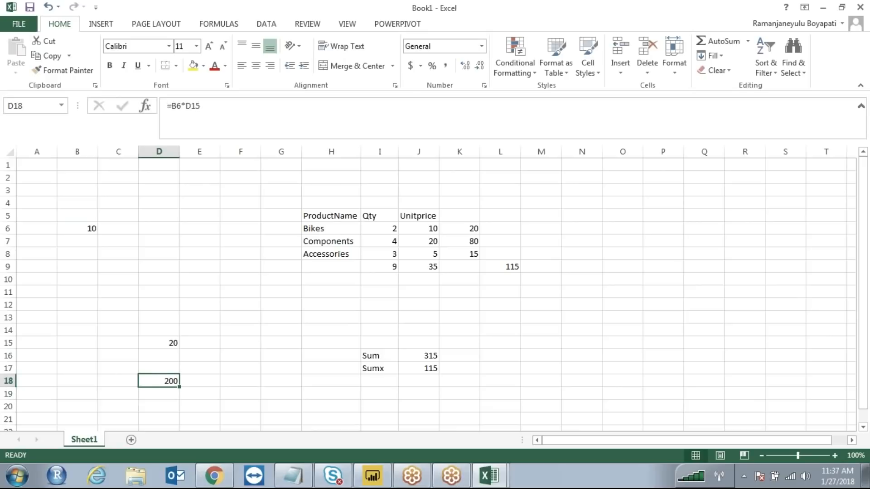
Step: Outline the whole Bikes row, from the product name to its product in column K, with the screen pen
{"action": "left_click", "coordinate": [663, 42]}
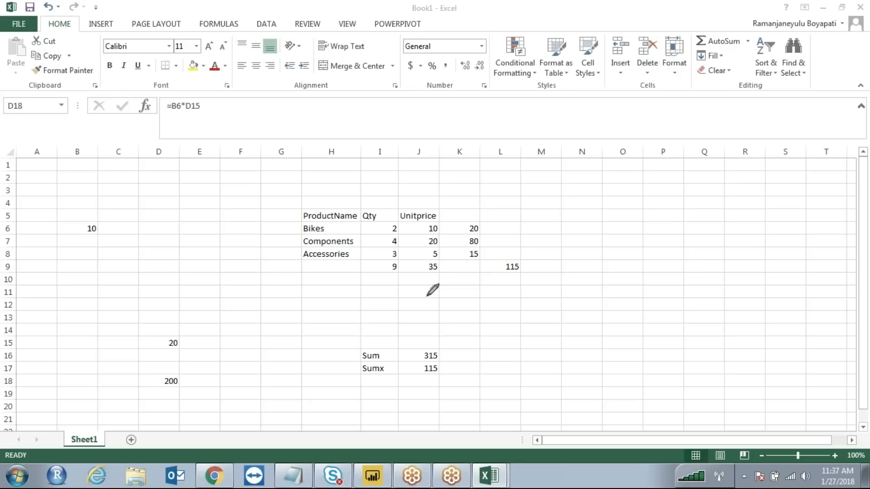
{"action": "left_click_drag", "start_coordinate": [306, 217], "coordinate": [330, 234]}
{"action": "mouse_move", "coordinate": [417, 234]}
{"action": "left_mouse_down"}
{"action": "mouse_move", "coordinate": [481, 233]}
{"action": "mouse_move", "coordinate": [479, 222]}
{"action": "mouse_move", "coordinate": [311, 222]}
{"action": "left_mouse_up"}
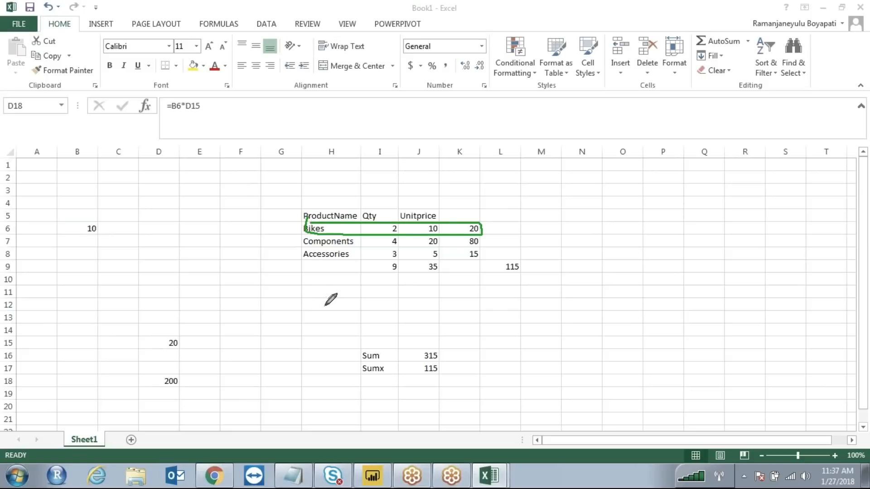
Step: Clear the pen markings and outline the Bikes and Components product names together
{"action": "mouse_move", "coordinate": [299, 209]}
{"action": "left_mouse_down"}
{"action": "mouse_move", "coordinate": [298, 230]}
{"action": "mouse_move", "coordinate": [333, 266]}
{"action": "mouse_move", "coordinate": [369, 225]}
{"action": "left_mouse_up"}
{"action": "left_click", "coordinate": [749, 43]}
{"action": "mouse_move", "coordinate": [298, 221]}
{"action": "left_mouse_down"}
{"action": "mouse_move", "coordinate": [298, 236]}
{"action": "mouse_move", "coordinate": [336, 247]}
{"action": "mouse_move", "coordinate": [355, 235]}
{"action": "mouse_move", "coordinate": [286, 221]}
{"action": "left_mouse_up"}
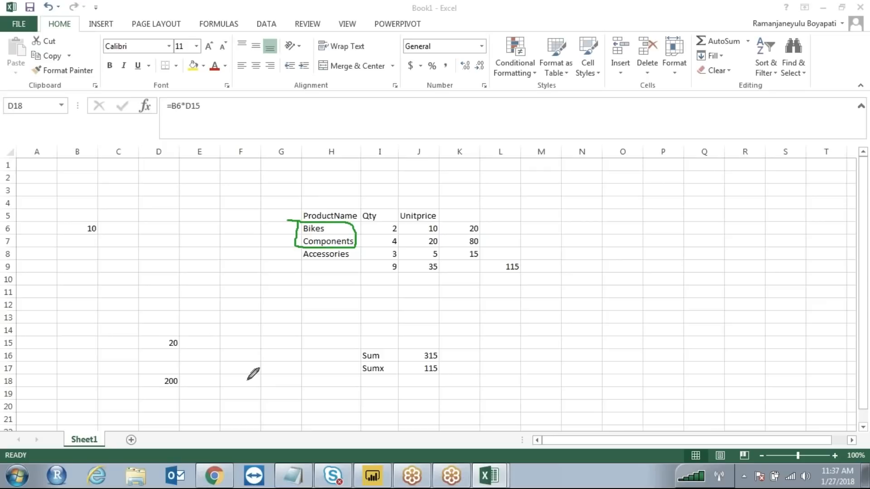
Step: Outline the whole product table, from the headers to the column K products, with the screen pen
{"action": "left_click_drag", "start_coordinate": [298, 193], "coordinate": [320, 270]}
{"action": "mouse_move", "coordinate": [480, 266]}
{"action": "left_mouse_down"}
{"action": "mouse_move", "coordinate": [323, 201]}
{"action": "mouse_move", "coordinate": [306, 199]}
{"action": "mouse_move", "coordinate": [297, 236]}
{"action": "mouse_move", "coordinate": [348, 228]}
{"action": "mouse_move", "coordinate": [303, 222]}
{"action": "left_mouse_up"}
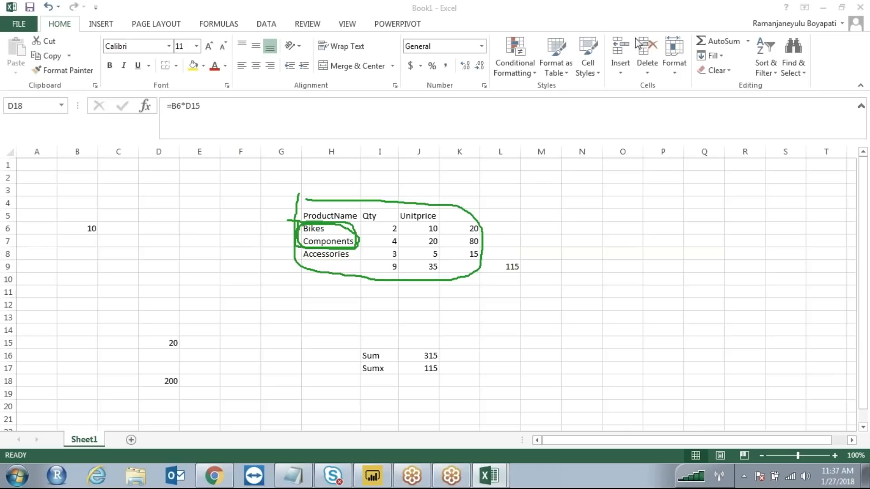
Step: Clear the pen markings and mark the Qty and Unitprice figures in the product table
{"action": "left_click", "coordinate": [731, 46]}
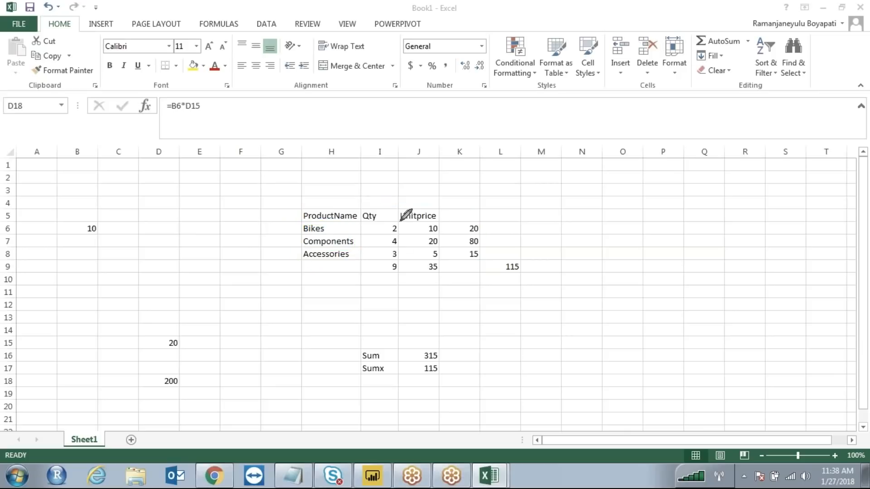
{"action": "left_click_drag", "start_coordinate": [388, 226], "coordinate": [400, 212]}
{"action": "left_click_drag", "start_coordinate": [433, 244], "coordinate": [430, 251]}
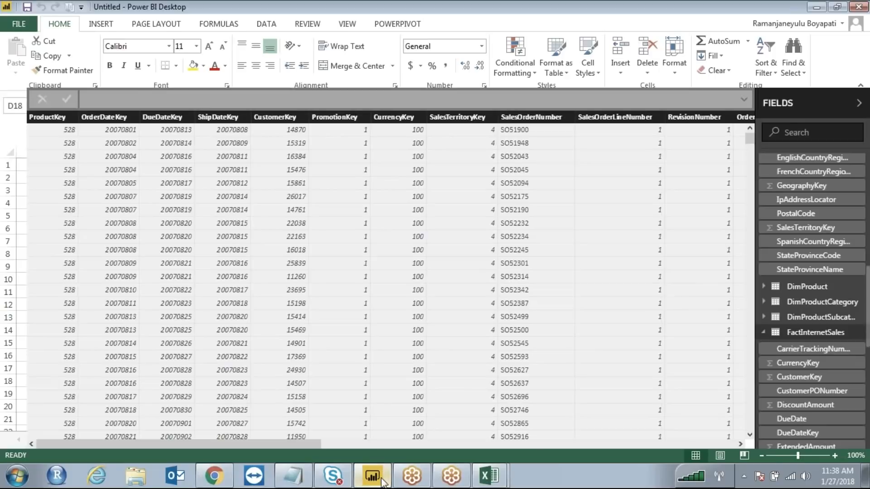
Step: Switch to Power BI's report view and shrink the Totalcostsumx card, moving it closer to the TotalCost card
{"action": "left_click", "coordinate": [375, 474]}
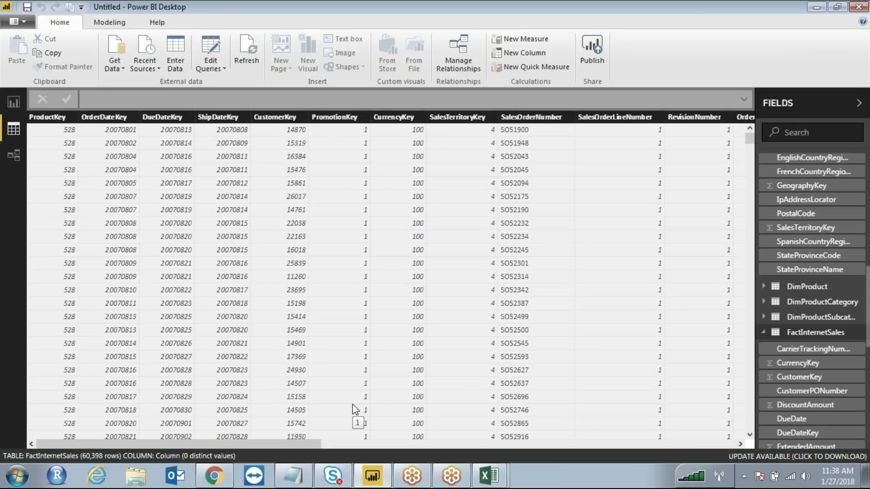
{"action": "left_click", "coordinate": [14, 102]}
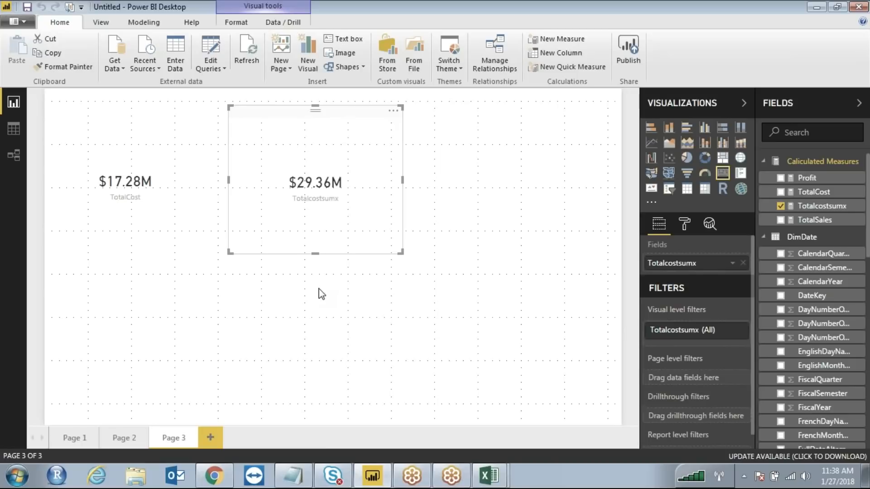
{"action": "left_click", "coordinate": [373, 319]}
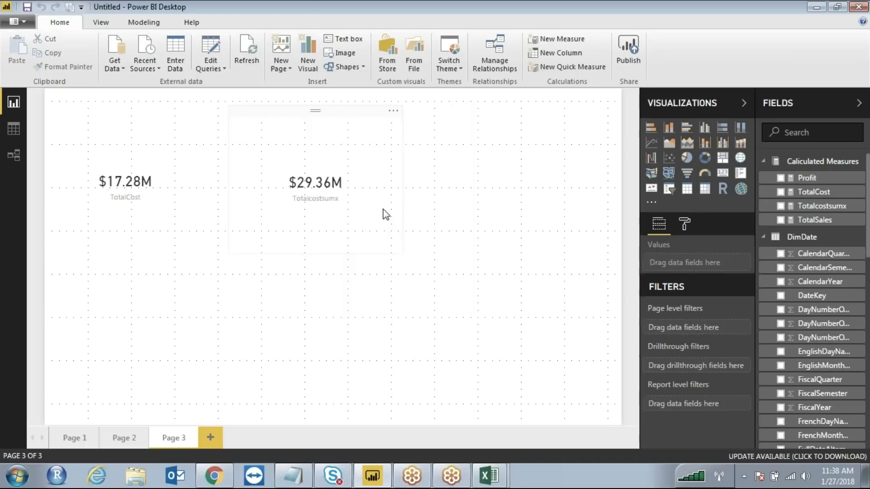
{"action": "left_click", "coordinate": [384, 213]}
{"action": "left_click_drag", "start_coordinate": [317, 113], "coordinate": [286, 111]}
{"action": "left_click_drag", "start_coordinate": [368, 247], "coordinate": [319, 234]}
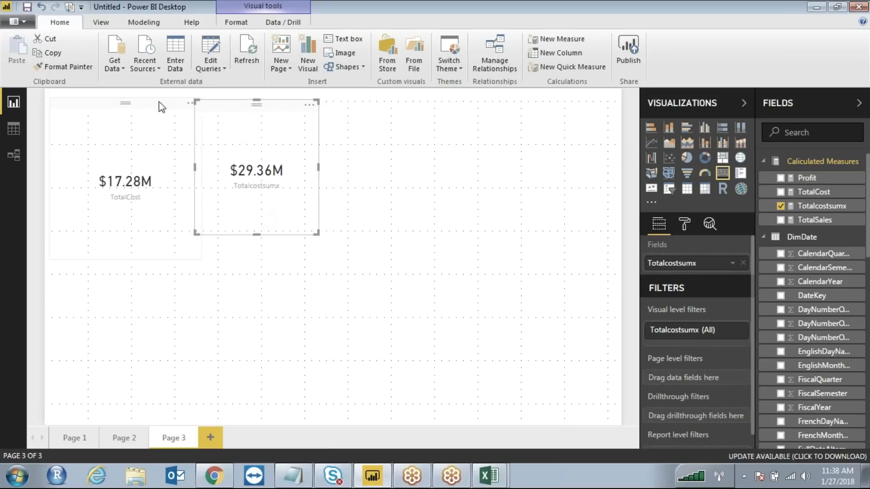
Step: Start a manually entered table and name its two columns Qty and Unitprice
{"action": "left_click", "coordinate": [182, 45]}
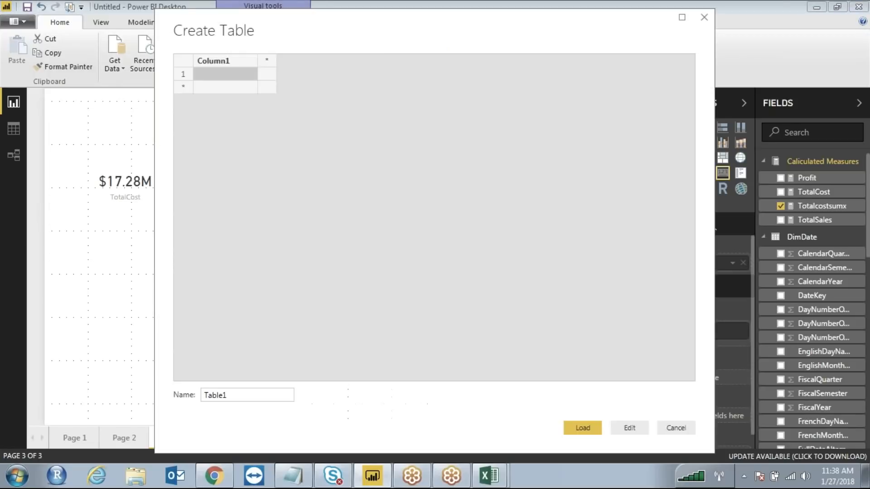
{"action": "double_click", "coordinate": [217, 63]}
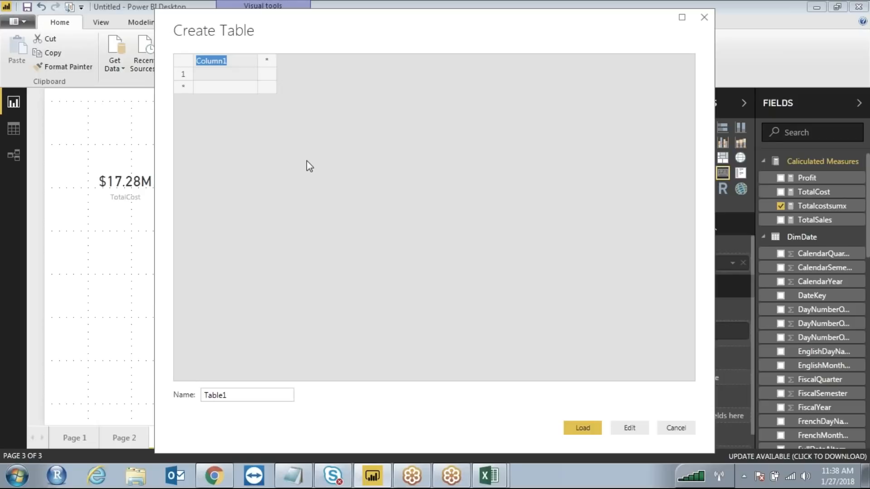
{"action": "type", "text": "Qty"}
{"action": "key", "text": "Tab"}
{"action": "type", "text": "Un"}
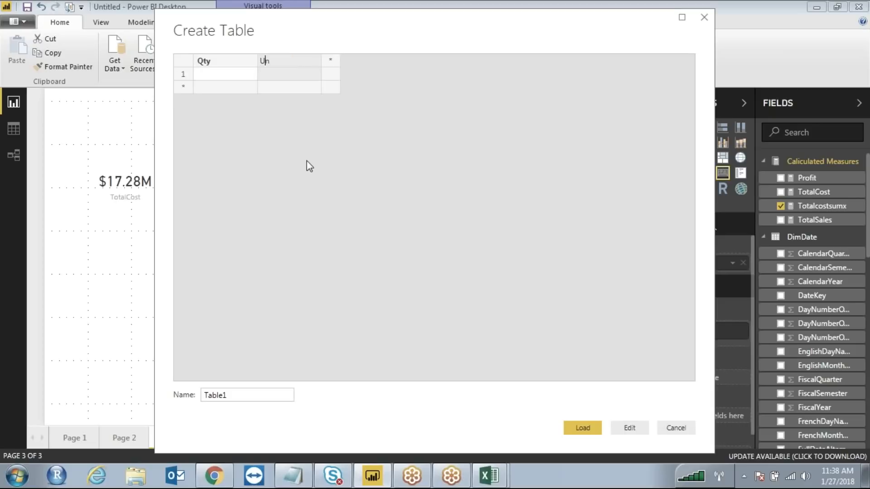
{"action": "type", "text": "itprice"}
Step: Consult the product figures in Book1 and fill the first two table rows with 2 and 10, then 4 and 20
{"action": "mouse_move", "coordinate": [487, 474]}
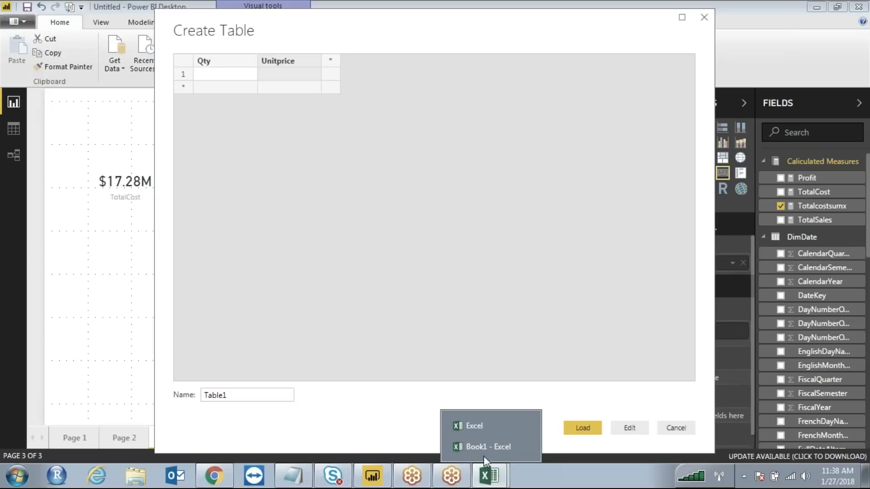
{"action": "left_click", "coordinate": [482, 455]}
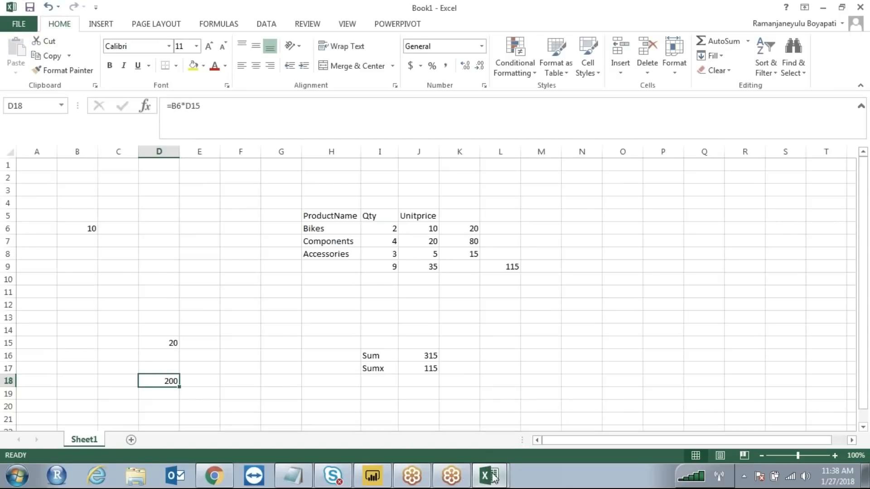
{"action": "left_click", "coordinate": [372, 475]}
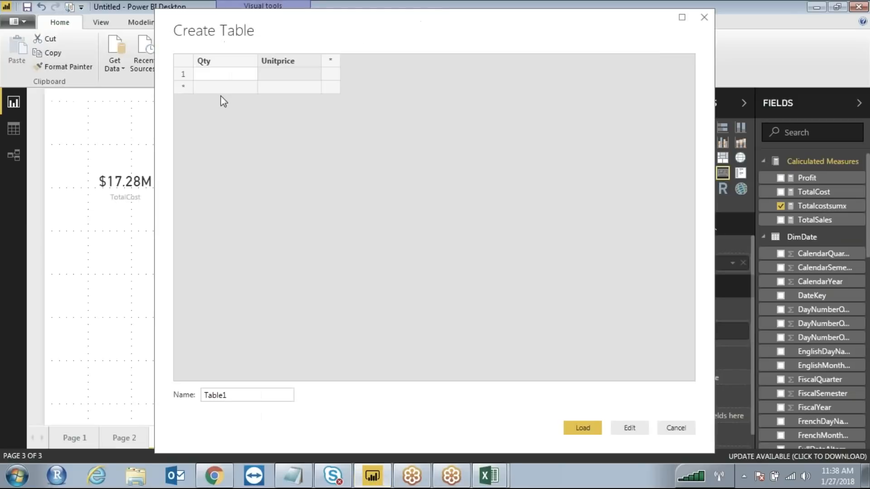
{"action": "type", "text": "2"}
{"action": "key", "text": "Tab"}
{"action": "type", "text": "10"}
{"action": "left_click", "coordinate": [221, 81]}
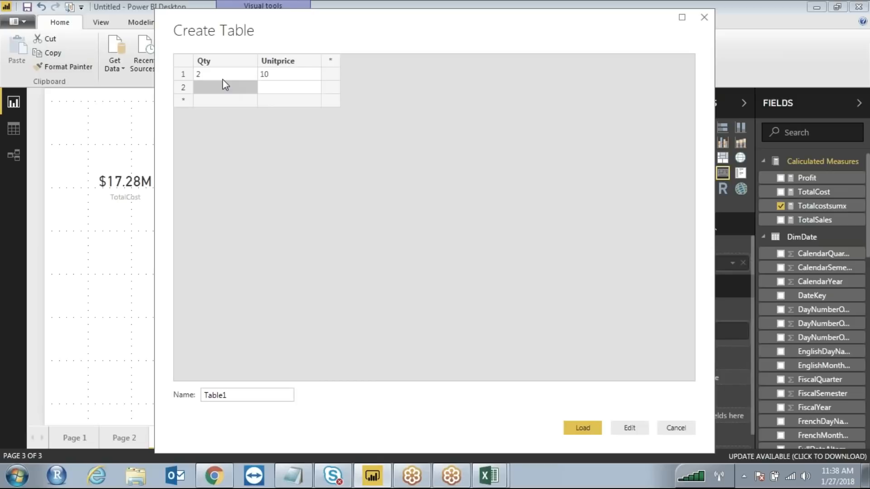
{"action": "type", "text": "4"}
{"action": "key", "text": "Tab"}
{"action": "type", "text": "20"}
Step: Recheck the Excel figures and add a third table row with Qty 3 and Unitprice 5
{"action": "mouse_move", "coordinate": [503, 477]}
{"action": "left_click", "coordinate": [501, 451]}
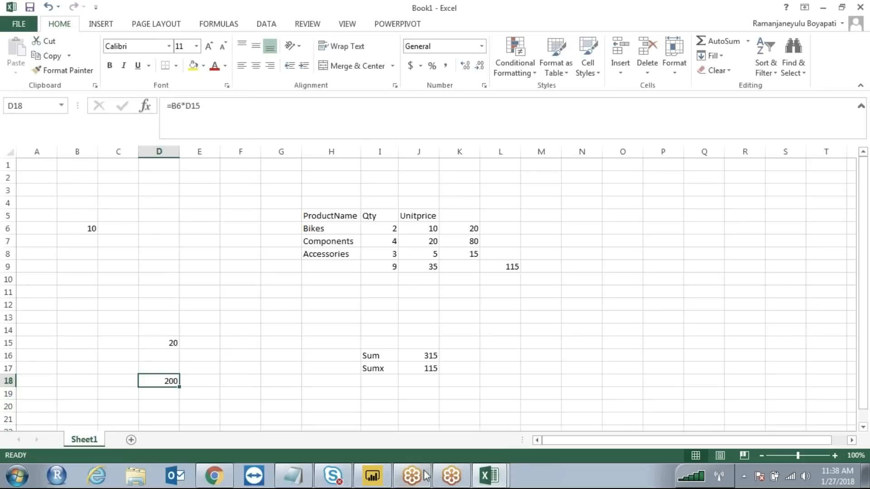
{"action": "left_click", "coordinate": [378, 476]}
{"action": "left_click", "coordinate": [221, 100]}
{"action": "type", "text": "3"}
{"action": "key", "text": "Tab"}
{"action": "type", "text": "5"}
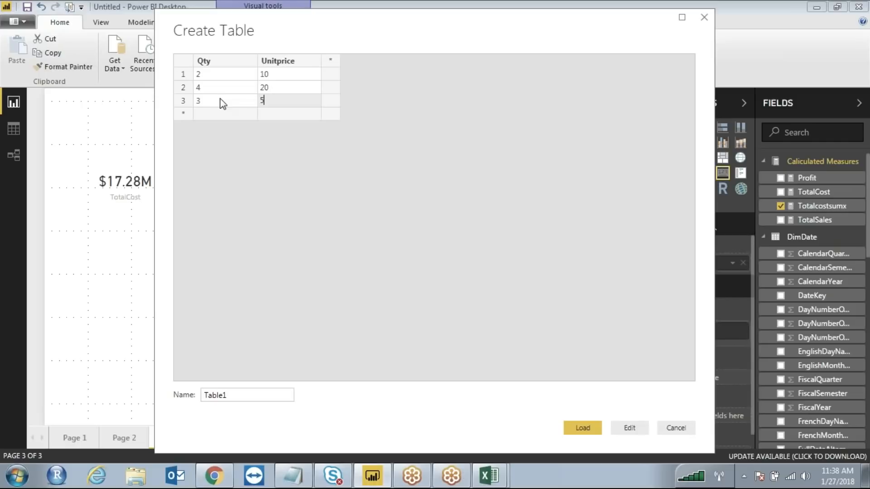
Step: Name the new table Sumxsum, load it into the model and locate it in the field list
{"action": "left_click_drag", "start_coordinate": [243, 395], "coordinate": [171, 401]}
{"action": "type", "text": "Sumxsum"}
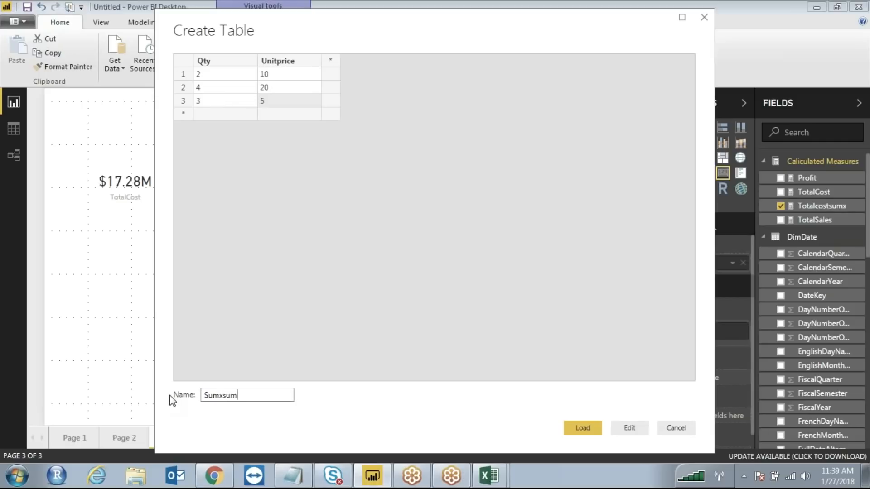
{"action": "left_click", "coordinate": [591, 427]}
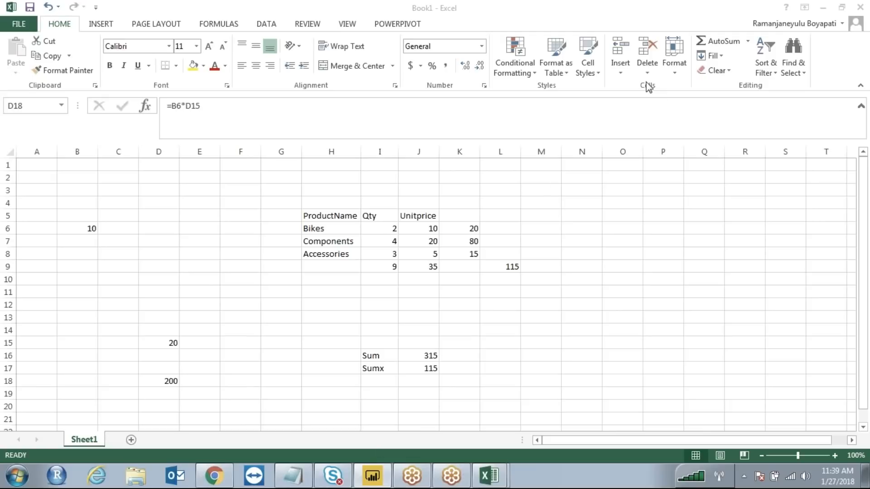
{"action": "left_click", "coordinate": [385, 474]}
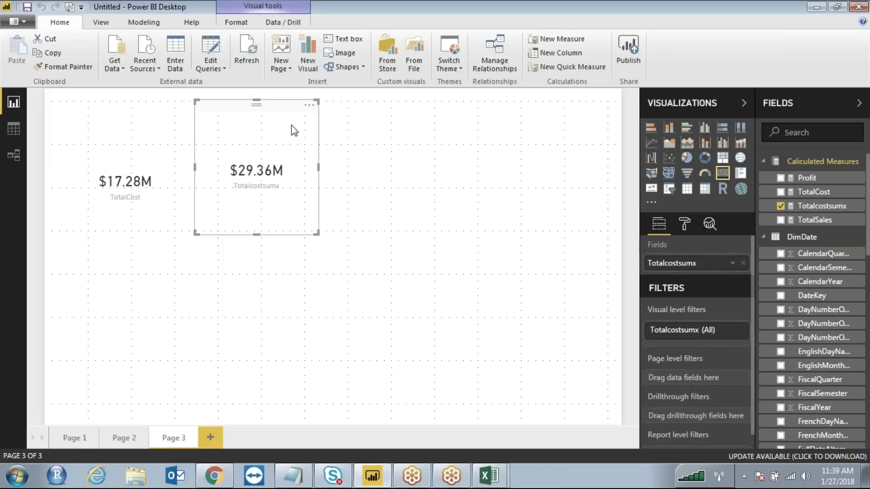
{"action": "left_click_drag", "start_coordinate": [869, 213], "coordinate": [863, 387]}
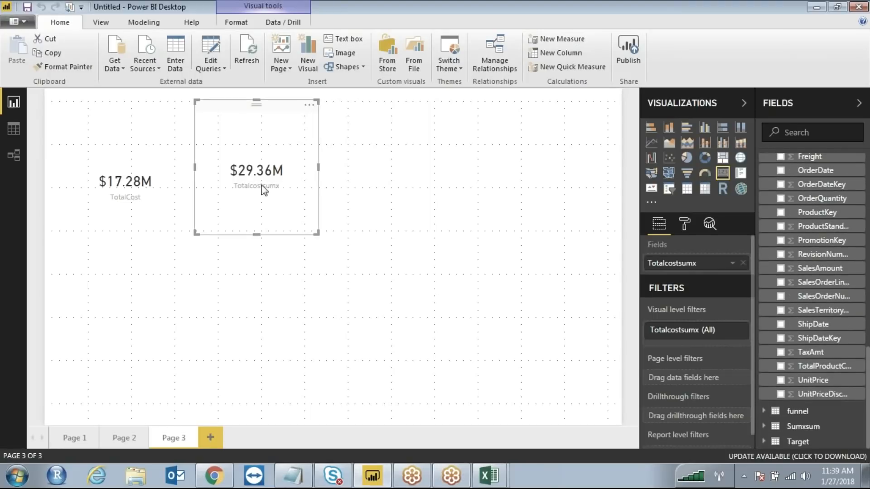
Step: Move the TotalCost and Totalcostsumx cards up to the upper edge of the report page
{"action": "left_click_drag", "start_coordinate": [141, 106], "coordinate": [119, 100]}
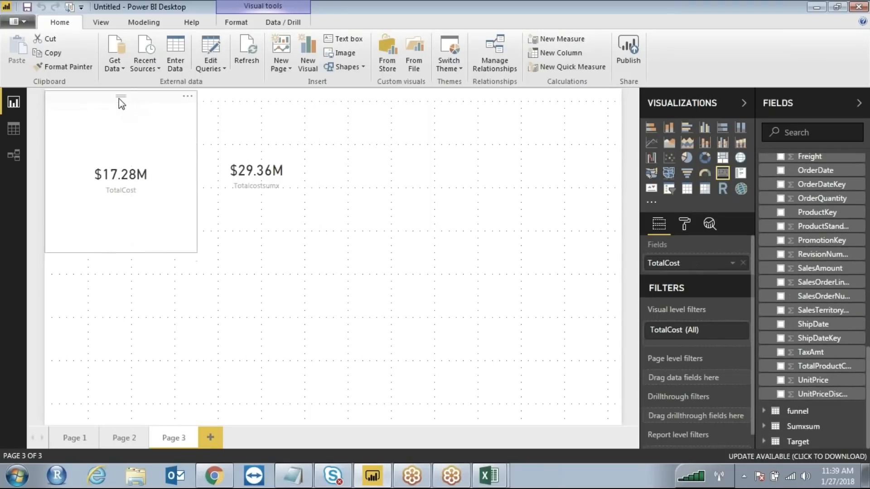
{"action": "left_click_drag", "start_coordinate": [268, 109], "coordinate": [265, 94]}
{"action": "left_click", "coordinate": [486, 149]}
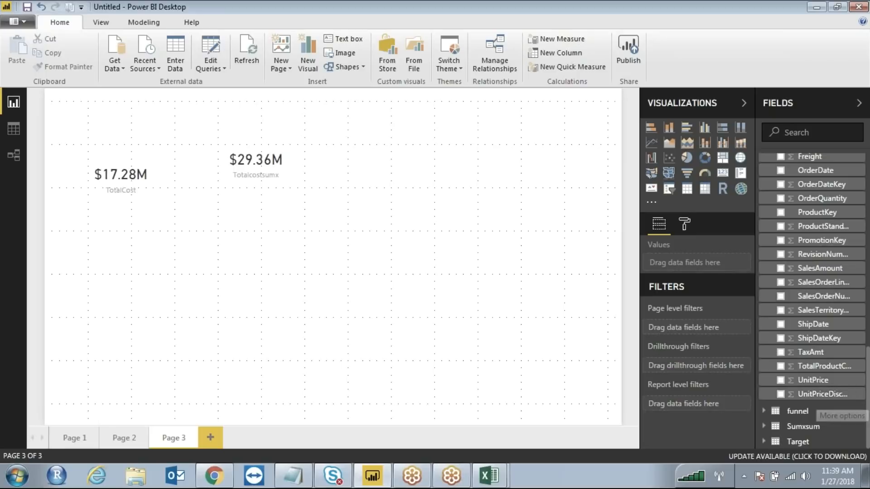
Step: Create a new measure in the Calculated Measures table and name it Toatlsum
{"action": "scroll", "coordinate": [804, 174], "scroll_direction": "up", "scroll_amount": 15}
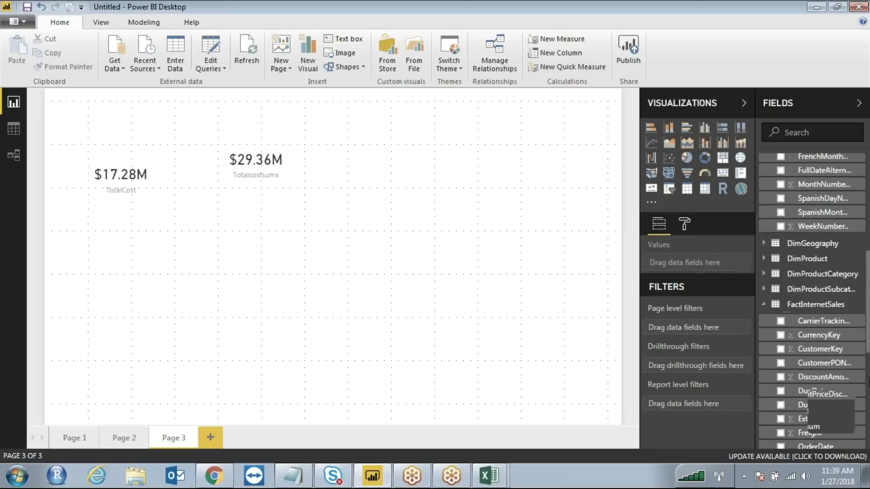
{"action": "left_click", "coordinate": [810, 163]}
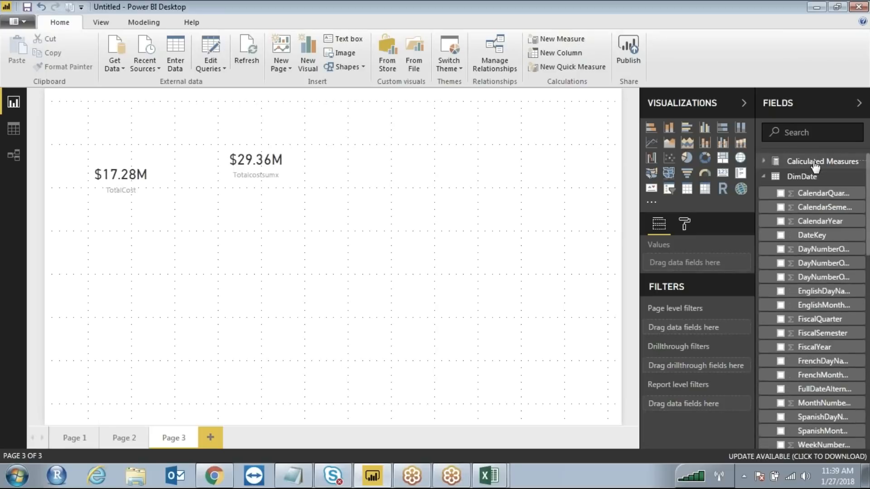
{"action": "left_click", "coordinate": [576, 41]}
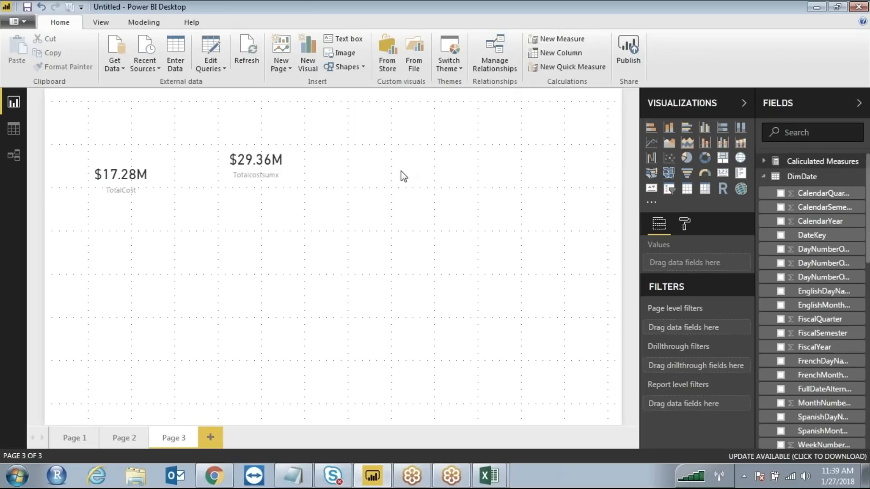
{"action": "left_click", "coordinate": [118, 98]}
{"action": "key", "text": "BackSpace"}
{"action": "key", "text": "BackSpace"}
{"action": "key", "text": "BackSpace"}
{"action": "key", "text": "BackSpace"}
{"action": "key", "text": "BackSpace"}
{"action": "key", "text": "BackSpace"}
{"action": "key", "text": "BackSpace"}
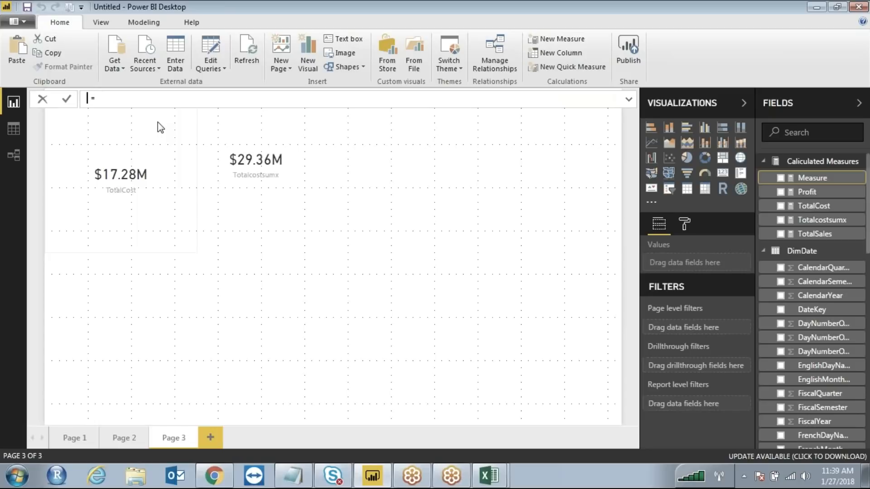
{"action": "type", "text": "T"}
{"action": "key", "text": "BackSpace"}
{"action": "type", "text": "Toatlsum "}
Step: Define the Toatlsum measure as sum(Sumxsum[Qty])*sum(Sumxsum[Unitprice]) and commit it
{"action": "type", "text": "s"}
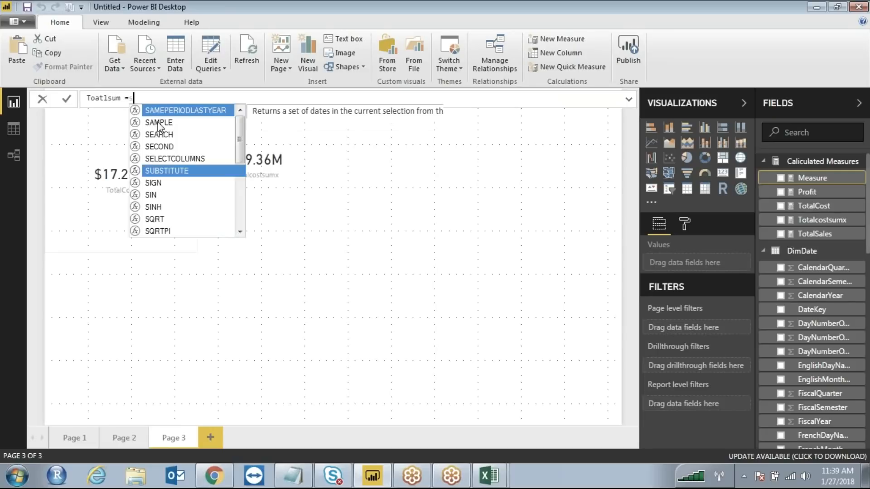
{"action": "type", "text": "um(qt"}
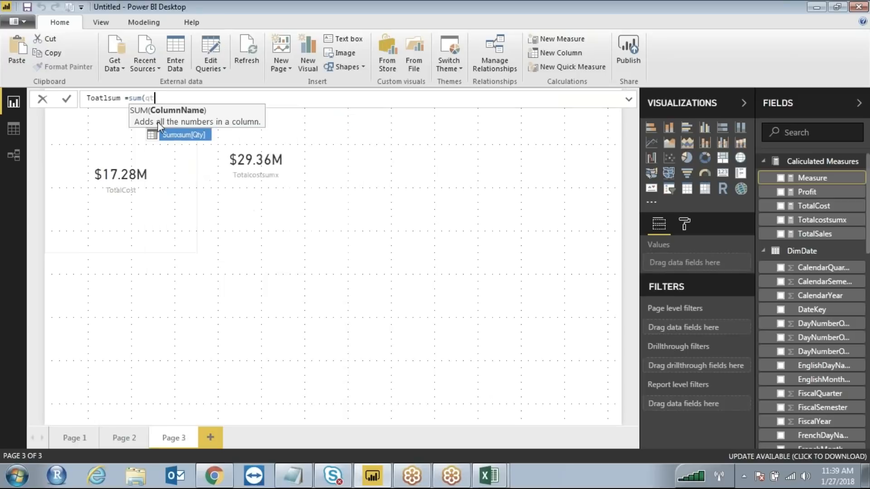
{"action": "type", "text": "y"}
{"action": "key", "text": "Tab"}
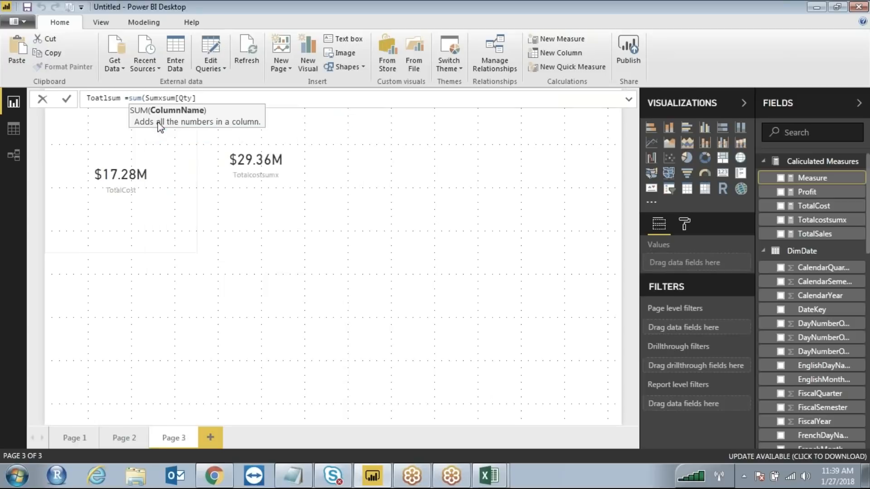
{"action": "type", "text": ")*"}
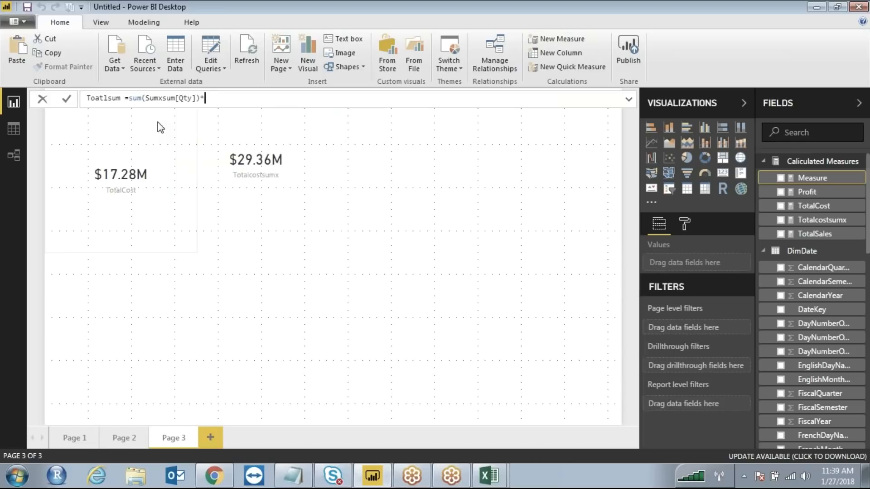
{"action": "type", "text": "sum"}
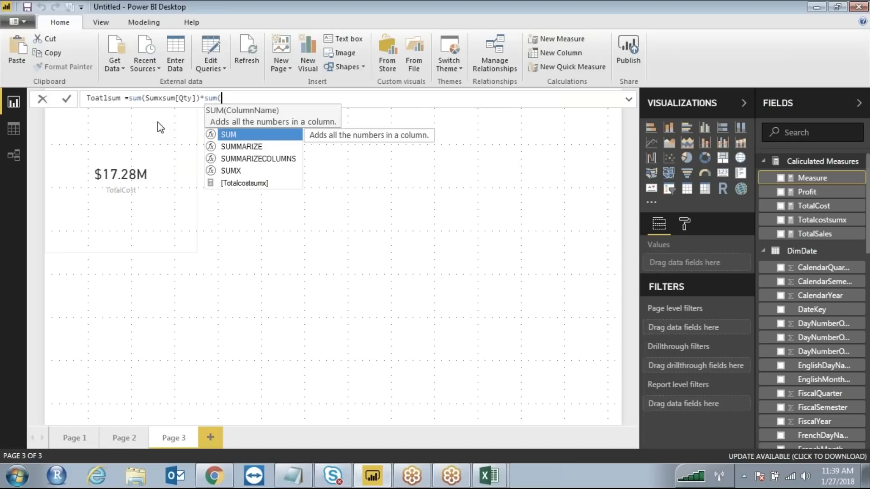
{"action": "type", "text": "("}
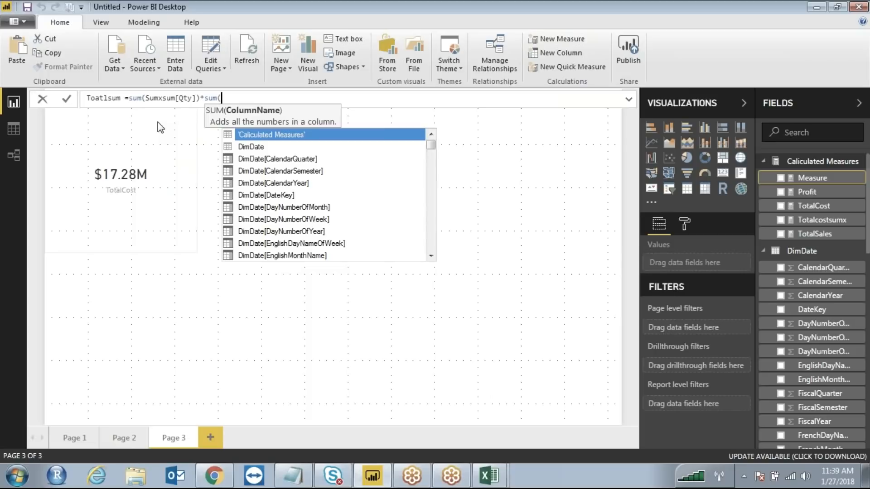
{"action": "type", "text": "Unit"}
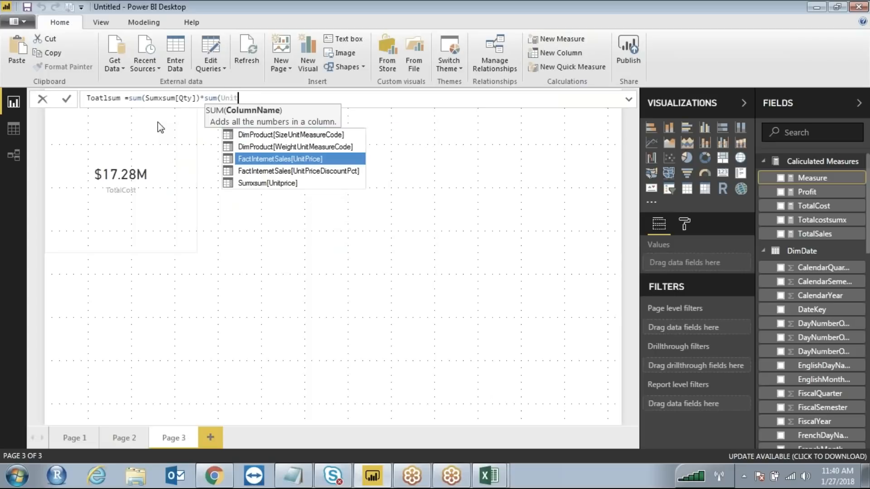
{"action": "key", "text": "Down"}
{"action": "key", "text": "Down"}
{"action": "key", "text": "Tab"}
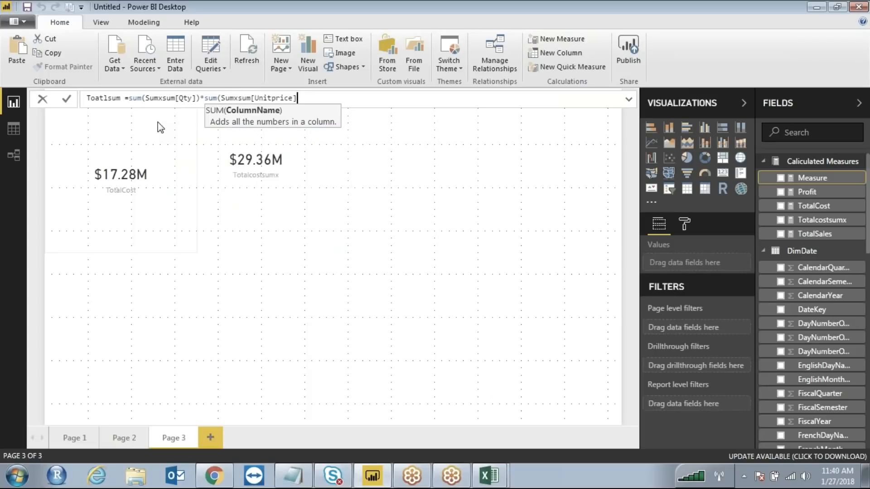
{"action": "type", "text": ")"}
{"action": "key", "text": "Return"}
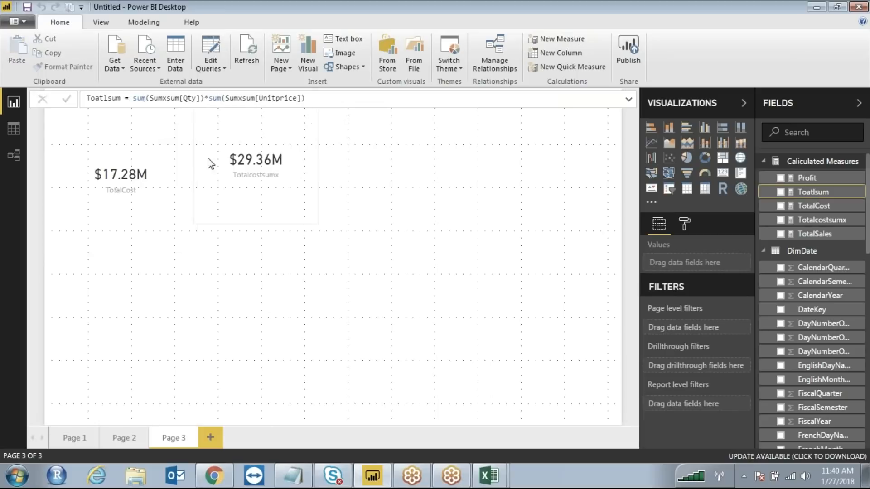
Step: Delete the Totalcostsumx and TotalCost cards from the Page 3 report canvas
{"action": "left_click", "coordinate": [265, 141]}
{"action": "key", "text": "Delete"}
{"action": "left_click", "coordinate": [135, 129]}
{"action": "key", "text": "Delete"}
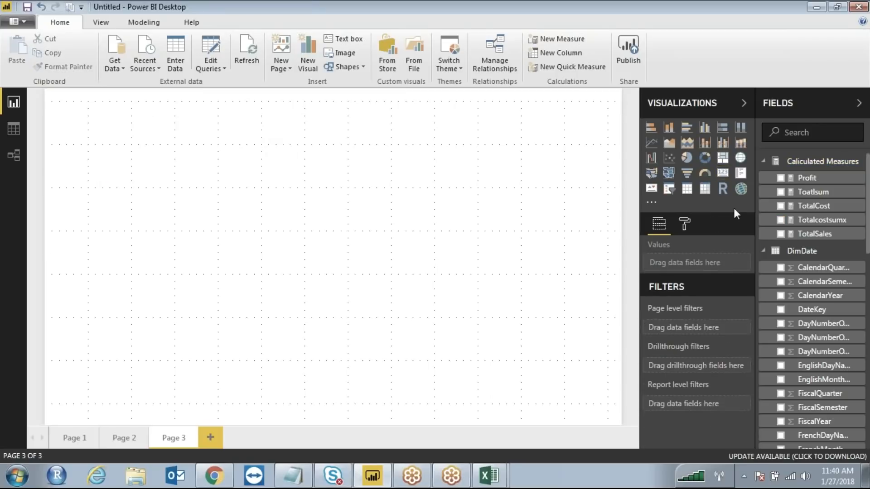
Step: Add a card visual showing the Toatlsum measure and enlarge it slightly
{"action": "left_click", "coordinate": [722, 172]}
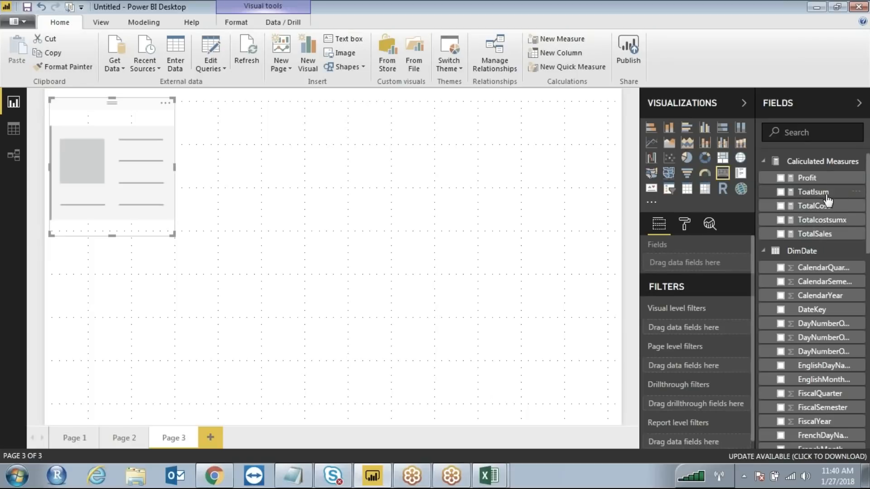
{"action": "left_click", "coordinate": [780, 192]}
{"action": "left_click_drag", "start_coordinate": [173, 235], "coordinate": [183, 255]}
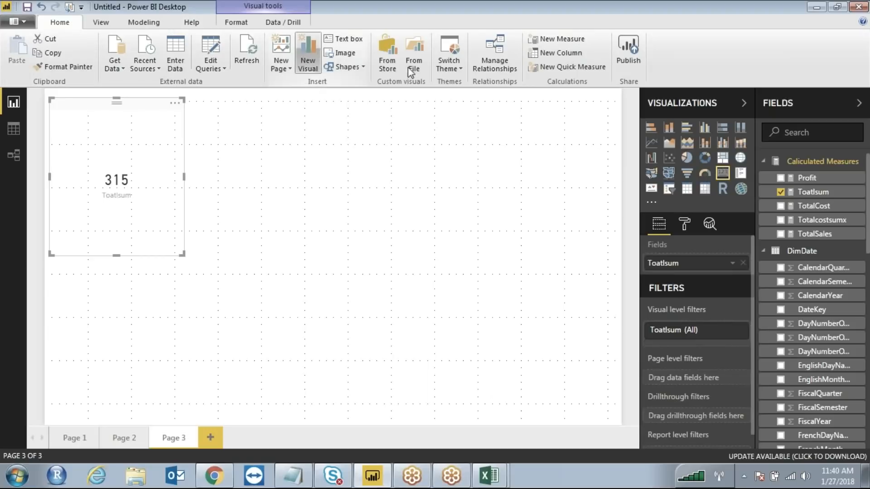
Step: Create a new measure in the Calculated Measures table, name it TotalSumx and begin its formula with the sumx function
{"action": "left_click", "coordinate": [562, 40]}
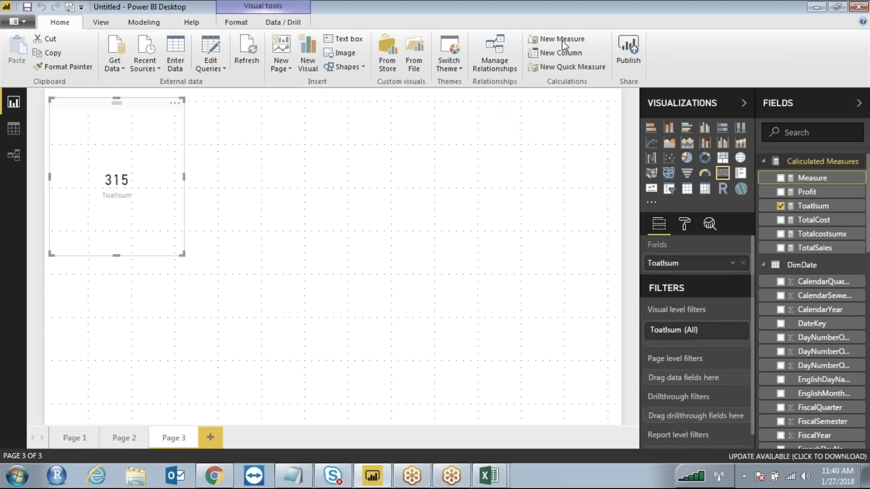
{"action": "left_click", "coordinate": [117, 98]}
{"action": "key", "text": "BackSpace"}
{"action": "key", "text": "BackSpace"}
{"action": "key", "text": "BackSpace"}
{"action": "key", "text": "BackSpace"}
{"action": "key", "text": "BackSpace"}
{"action": "key", "text": "BackSpace"}
{"action": "key", "text": "BackSpace"}
{"action": "type", "text": "Tot"}
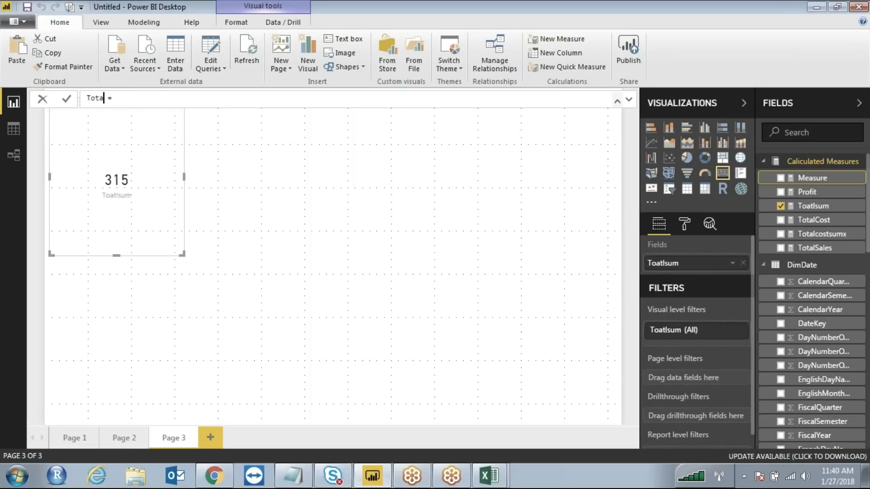
{"action": "type", "text": "alSumx =sumx("}
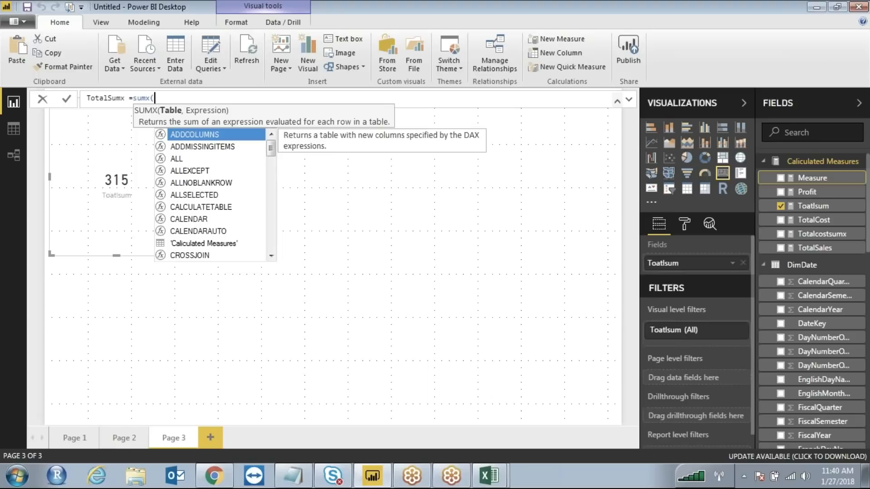
Step: Complete the TotalSumx measure as sumx(Sumxsum,Sumxsum[Qty]*Sumxsum[Unitprice]) and commit it
{"action": "type", "text": "sum"}
{"action": "key", "text": "Down"}
{"action": "key", "text": "Down"}
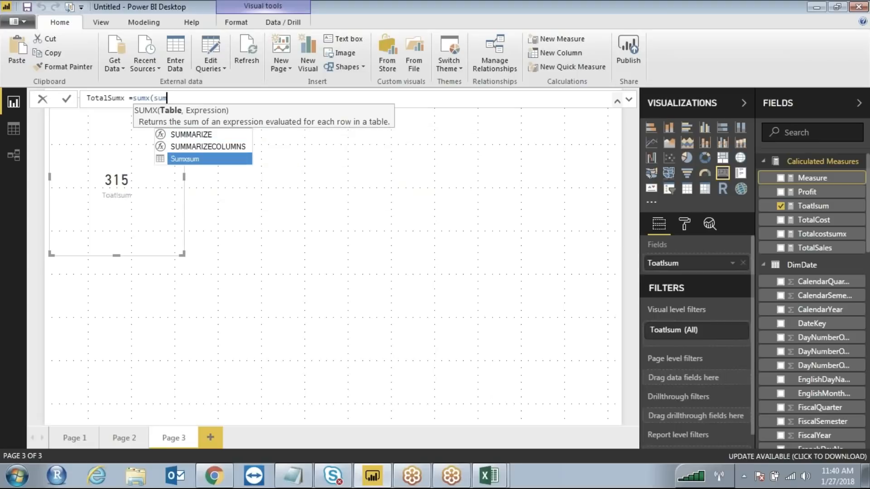
{"action": "key", "text": "Tab"}
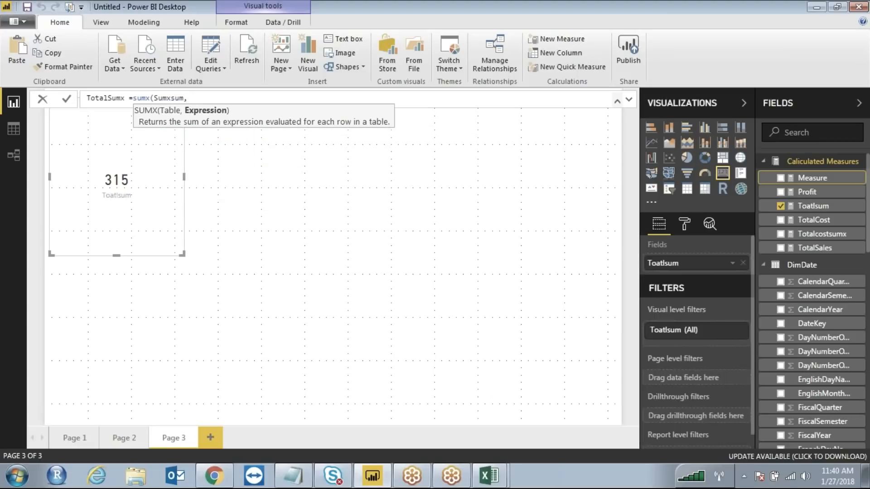
{"action": "type", "text": "qty"}
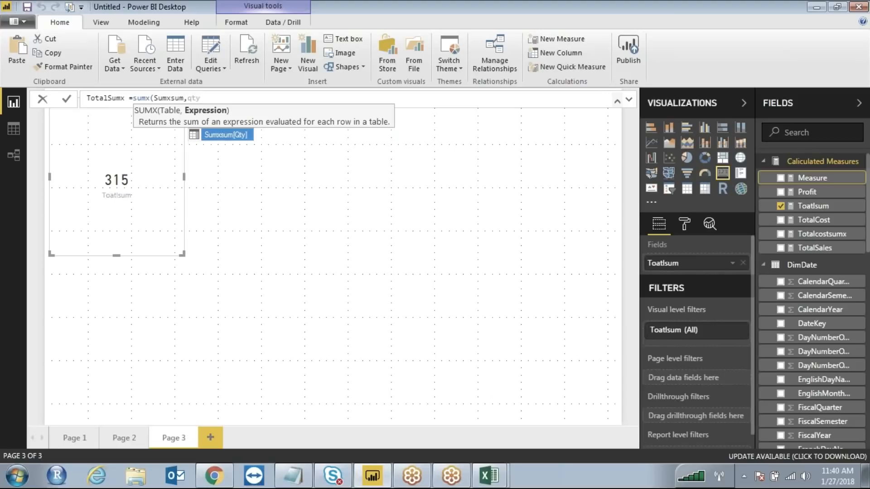
{"action": "key", "text": "Tab"}
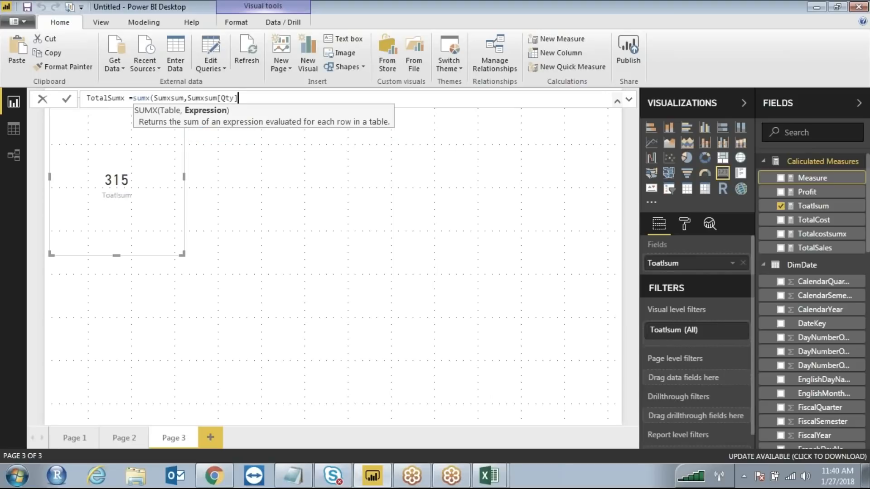
{"action": "type", "text": "*unit"}
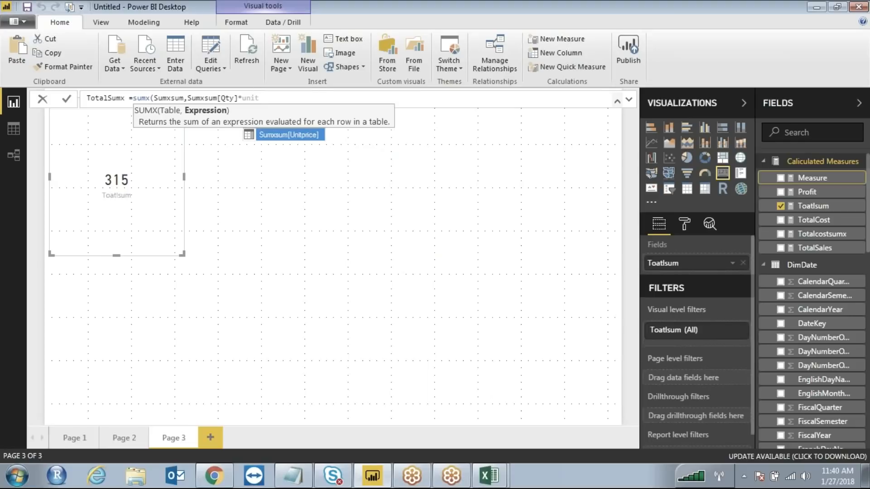
{"action": "key", "text": "Tab"}
{"action": "type", "text": ")"}
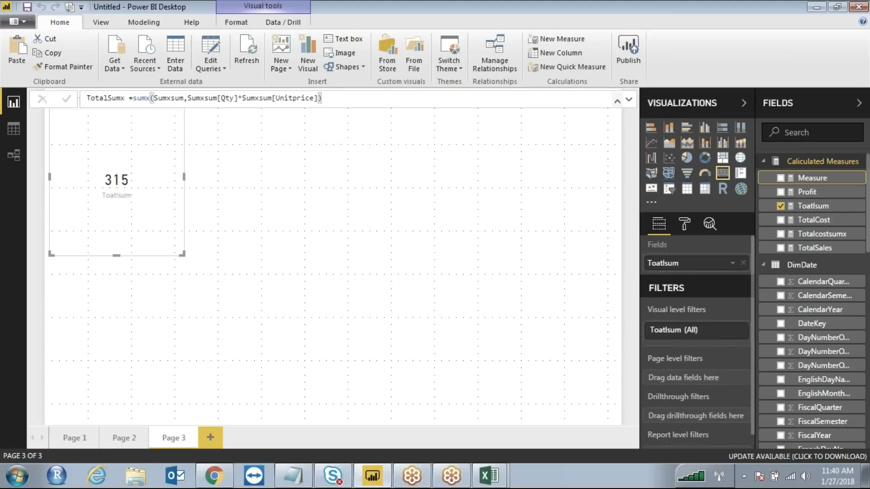
{"action": "key", "text": "Return"}
Step: Add a second card showing TotalSumx beside the Toatlsum card, shrinking and repositioning it
{"action": "left_click", "coordinate": [285, 161]}
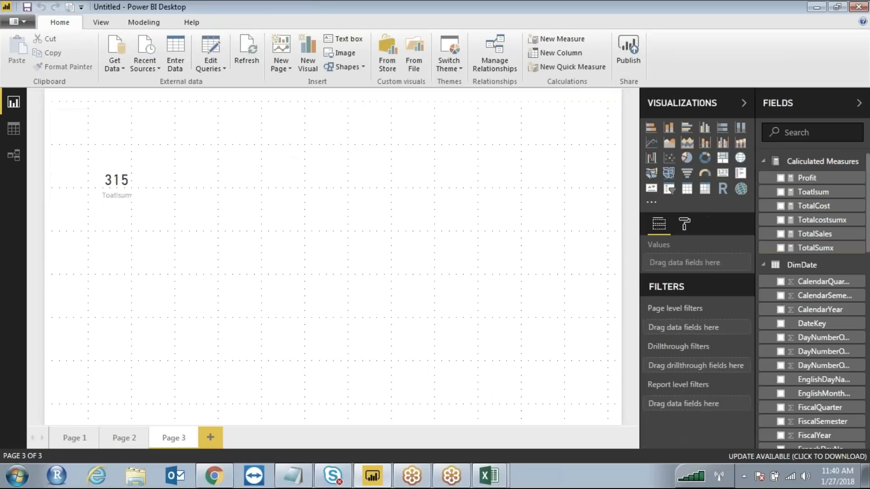
{"action": "left_click", "coordinate": [722, 173]}
{"action": "left_click_drag", "start_coordinate": [119, 272], "coordinate": [272, 127]}
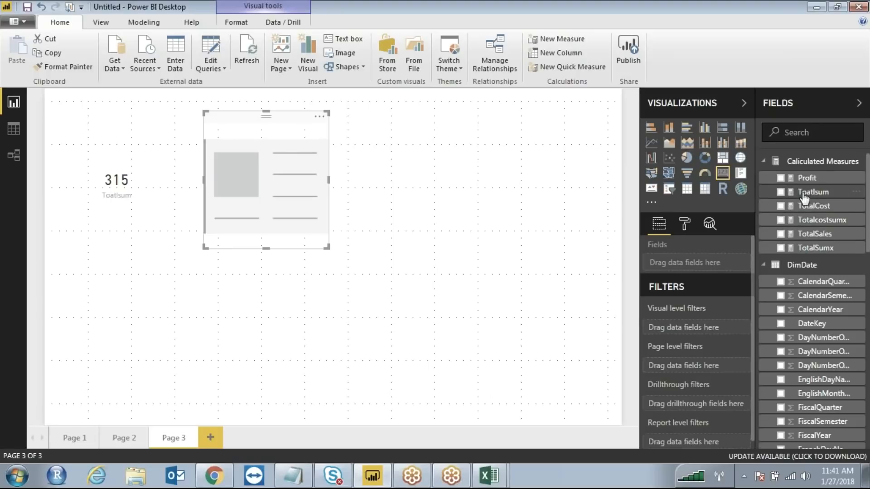
{"action": "left_click", "coordinate": [792, 249]}
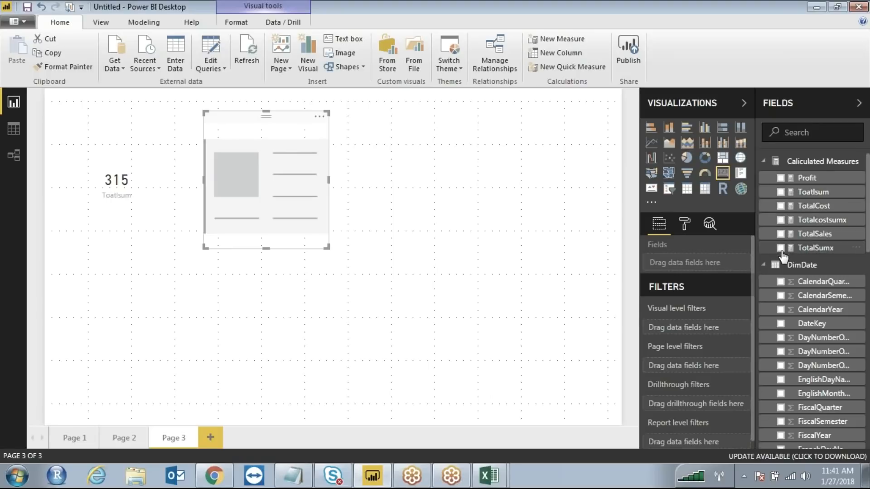
{"action": "left_click_drag", "start_coordinate": [249, 120], "coordinate": [292, 125]}
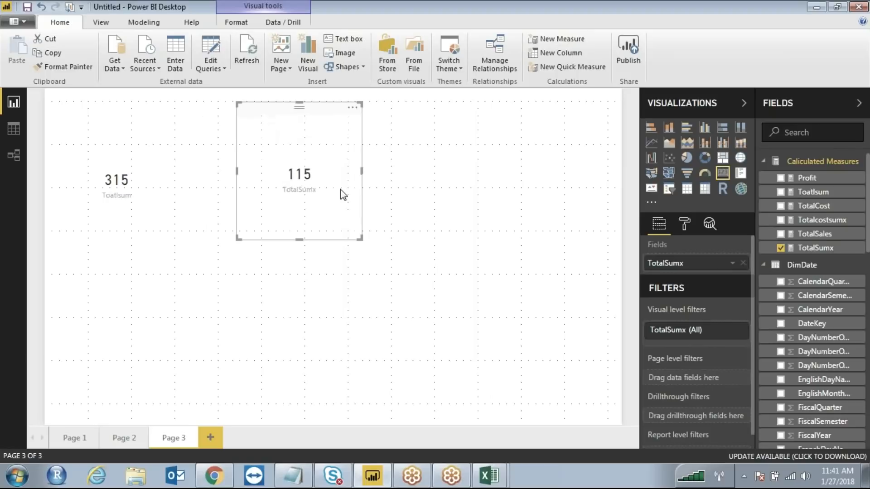
{"action": "left_click_drag", "start_coordinate": [360, 238], "coordinate": [332, 209]}
{"action": "mouse_move", "coordinate": [283, 109]}
{"action": "left_mouse_down"}
{"action": "mouse_move", "coordinate": [245, 211]}
{"action": "mouse_move", "coordinate": [313, 177]}
{"action": "mouse_move", "coordinate": [295, 154]}
{"action": "left_mouse_up"}
Step: Display the Toatlsum formula, annotate its Qty and Unitprice sums with 9 and 35, and circle the Toatlsum card's result
{"action": "mouse_move", "coordinate": [123, 149]}
{"action": "left_mouse_down"}
{"action": "mouse_move", "coordinate": [114, 210]}
{"action": "mouse_move", "coordinate": [124, 154]}
{"action": "left_mouse_up"}
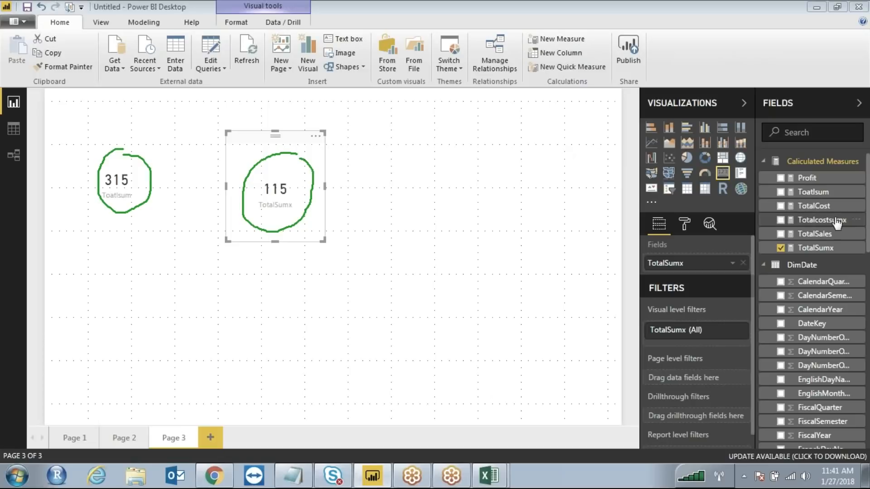
{"action": "key", "text": "Escape"}
{"action": "left_click", "coordinate": [813, 191]}
{"action": "left_click", "coordinate": [659, 43]}
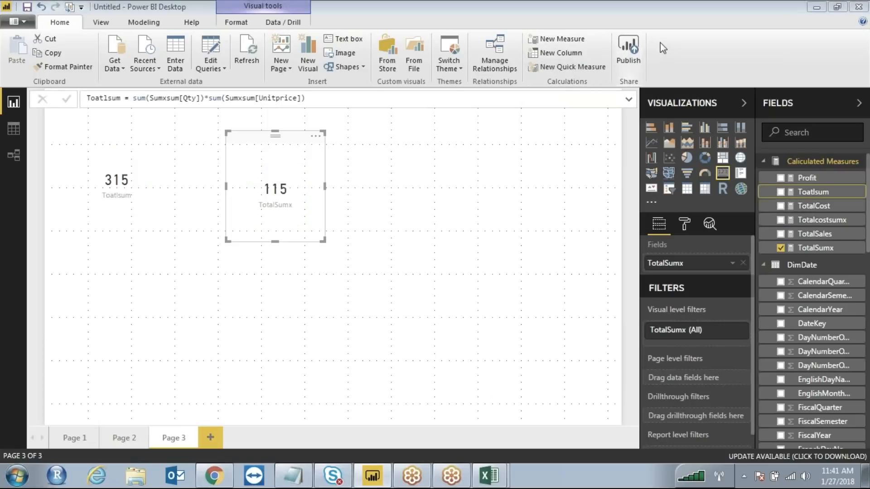
{"action": "mouse_move", "coordinate": [154, 89]}
{"action": "left_mouse_down"}
{"action": "mouse_move", "coordinate": [134, 87]}
{"action": "mouse_move", "coordinate": [196, 119]}
{"action": "mouse_move", "coordinate": [184, 92]}
{"action": "mouse_move", "coordinate": [154, 89]}
{"action": "left_mouse_up"}
{"action": "mouse_move", "coordinate": [303, 85]}
{"action": "left_mouse_down"}
{"action": "mouse_move", "coordinate": [254, 118]}
{"action": "mouse_move", "coordinate": [290, 98]}
{"action": "left_mouse_up"}
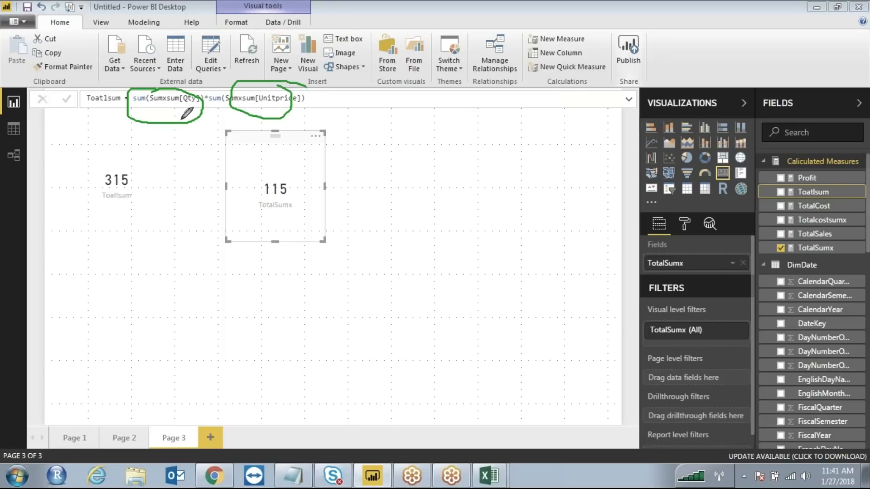
{"action": "left_click_drag", "start_coordinate": [177, 127], "coordinate": [178, 186]}
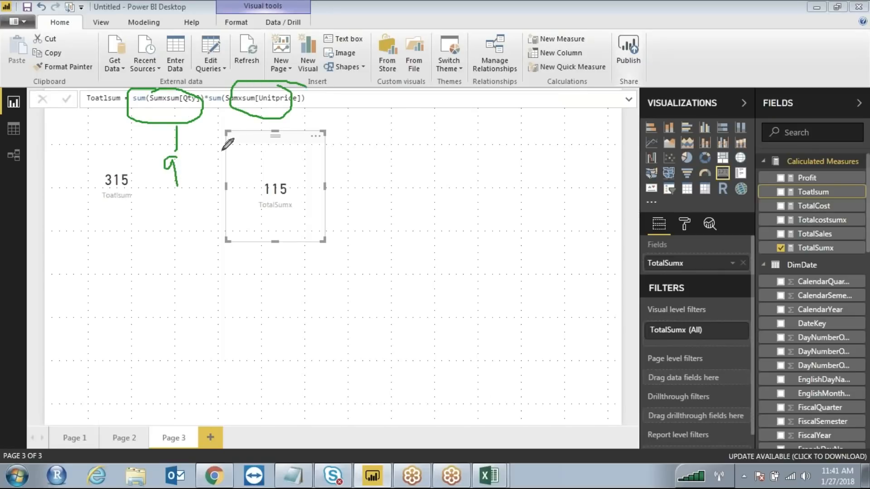
{"action": "left_click_drag", "start_coordinate": [256, 119], "coordinate": [225, 181]}
{"action": "mouse_move", "coordinate": [107, 159]}
{"action": "left_mouse_down"}
{"action": "mouse_move", "coordinate": [138, 178]}
{"action": "mouse_move", "coordinate": [131, 163]}
{"action": "left_mouse_up"}
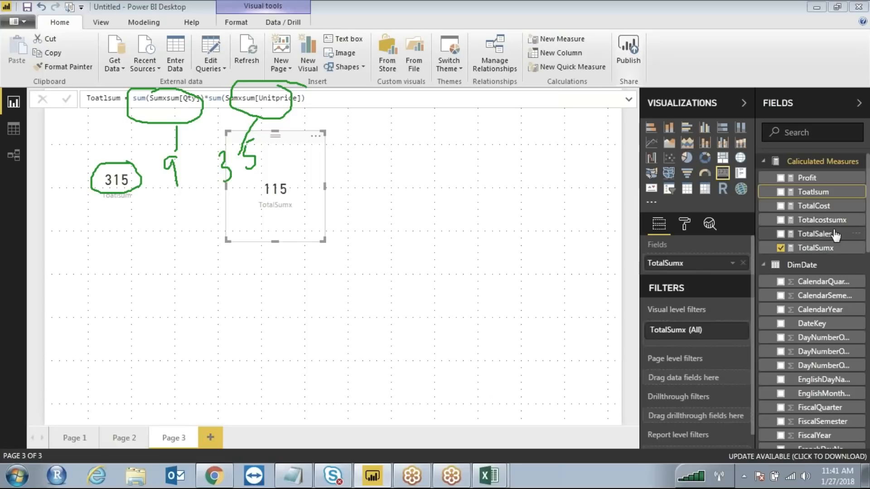
Step: Display the TotalSumx formula, annotate its row products 2×10, 4×20 and 3×5 beside the circled card result, and clear the markings
{"action": "left_click", "coordinate": [815, 247]}
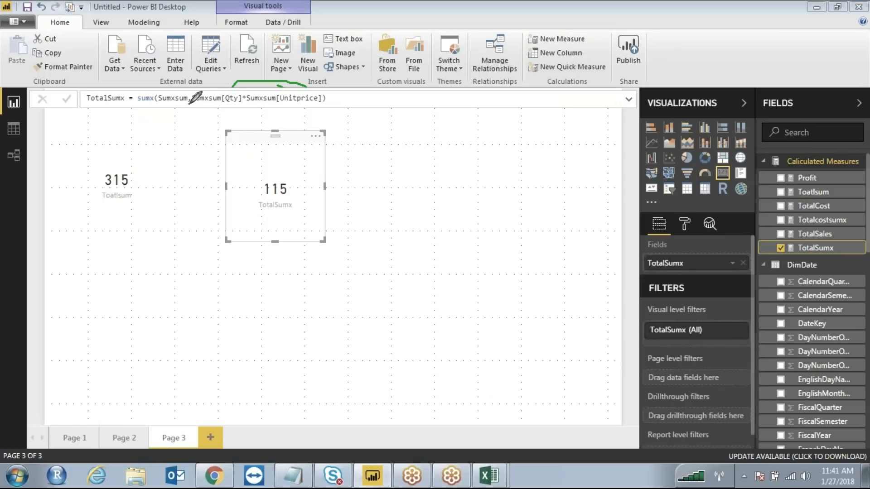
{"action": "left_click_drag", "start_coordinate": [189, 104], "coordinate": [316, 108]}
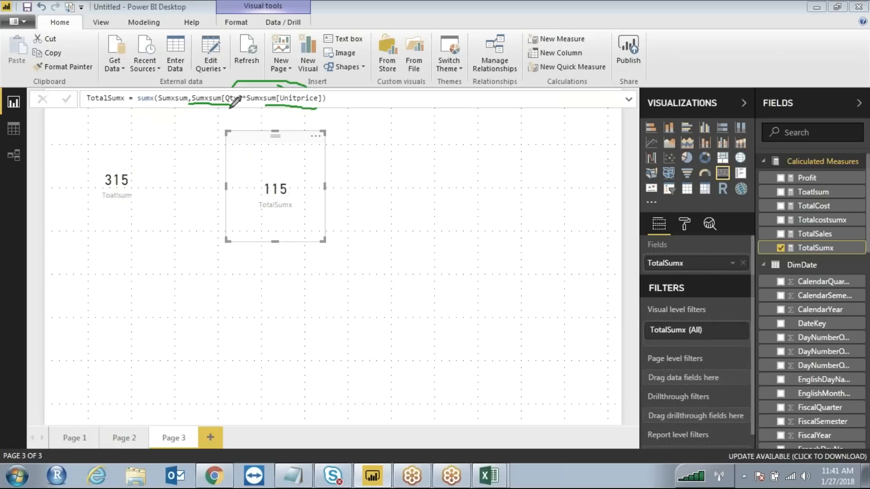
{"action": "mouse_move", "coordinate": [406, 147]}
{"action": "left_mouse_down"}
{"action": "mouse_move", "coordinate": [389, 167]}
{"action": "mouse_move", "coordinate": [426, 173]}
{"action": "left_mouse_up"}
{"action": "mouse_move", "coordinate": [441, 139]}
{"action": "left_mouse_down"}
{"action": "mouse_move", "coordinate": [467, 159]}
{"action": "mouse_move", "coordinate": [430, 174]}
{"action": "mouse_move", "coordinate": [475, 147]}
{"action": "left_mouse_up"}
{"action": "left_click", "coordinate": [473, 142]}
{"action": "left_click_drag", "start_coordinate": [411, 187], "coordinate": [435, 214]}
{"action": "mouse_move", "coordinate": [441, 180]}
{"action": "left_mouse_down"}
{"action": "mouse_move", "coordinate": [466, 200]}
{"action": "mouse_move", "coordinate": [453, 213]}
{"action": "left_mouse_up"}
{"action": "mouse_move", "coordinate": [480, 182]}
{"action": "left_mouse_down"}
{"action": "mouse_move", "coordinate": [503, 201]}
{"action": "mouse_move", "coordinate": [434, 290]}
{"action": "mouse_move", "coordinate": [447, 298]}
{"action": "left_mouse_up"}
{"action": "left_click_drag", "start_coordinate": [469, 299], "coordinate": [489, 258]}
{"action": "left_click_drag", "start_coordinate": [487, 259], "coordinate": [503, 274]}
{"action": "left_click_drag", "start_coordinate": [508, 246], "coordinate": [498, 272]}
{"action": "left_click_drag", "start_coordinate": [510, 228], "coordinate": [588, 215]}
{"action": "left_click_drag", "start_coordinate": [539, 287], "coordinate": [370, 371]}
{"action": "mouse_move", "coordinate": [427, 375]}
{"action": "left_mouse_down"}
{"action": "mouse_move", "coordinate": [481, 350]}
{"action": "mouse_move", "coordinate": [502, 321]}
{"action": "left_mouse_up"}
{"action": "mouse_move", "coordinate": [270, 156]}
{"action": "left_mouse_down"}
{"action": "mouse_move", "coordinate": [240, 195]}
{"action": "mouse_move", "coordinate": [317, 182]}
{"action": "mouse_move", "coordinate": [246, 128]}
{"action": "left_mouse_up"}
{"action": "left_click_drag", "start_coordinate": [271, 181], "coordinate": [316, 172]}
{"action": "left_click_drag", "start_coordinate": [343, 146], "coordinate": [394, 115]}
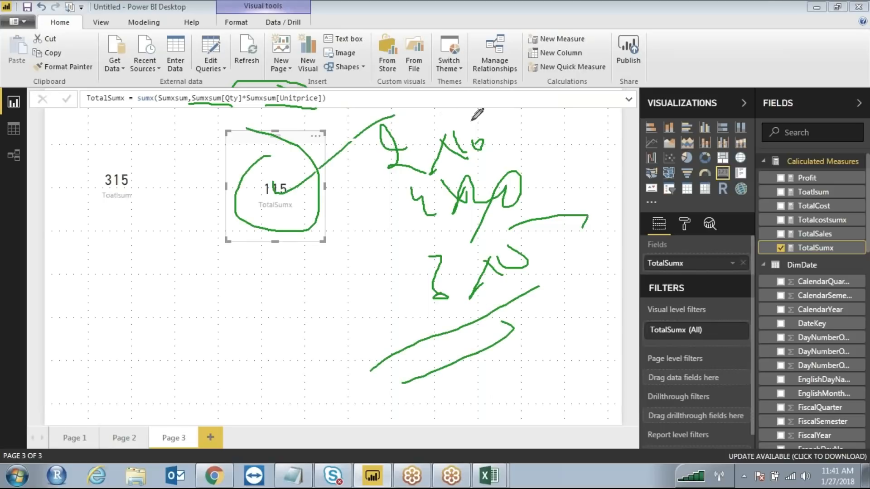
{"action": "left_click", "coordinate": [751, 38]}
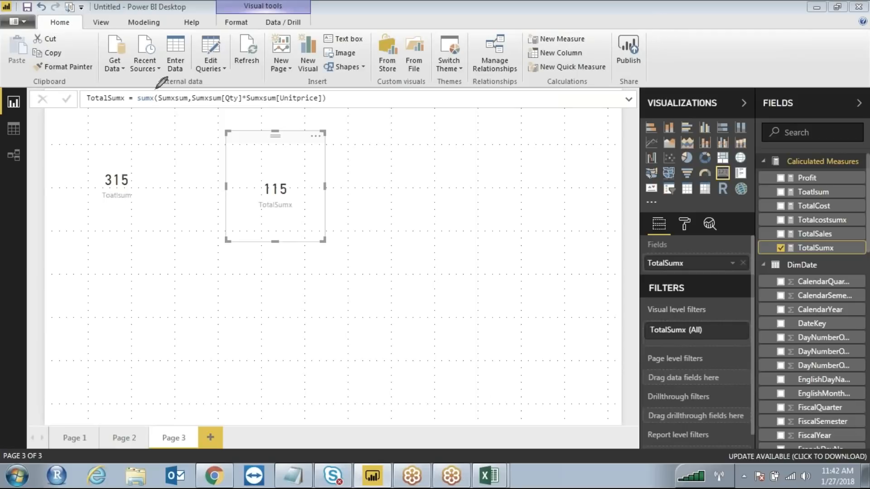
Step: Circle the Toatlsum result and the sumx function, sketch lines for row-by-row evaluation, enclose them and clear the markings
{"action": "mouse_move", "coordinate": [121, 160]}
{"action": "left_mouse_down"}
{"action": "mouse_move", "coordinate": [129, 210]}
{"action": "mouse_move", "coordinate": [130, 159]}
{"action": "left_mouse_up"}
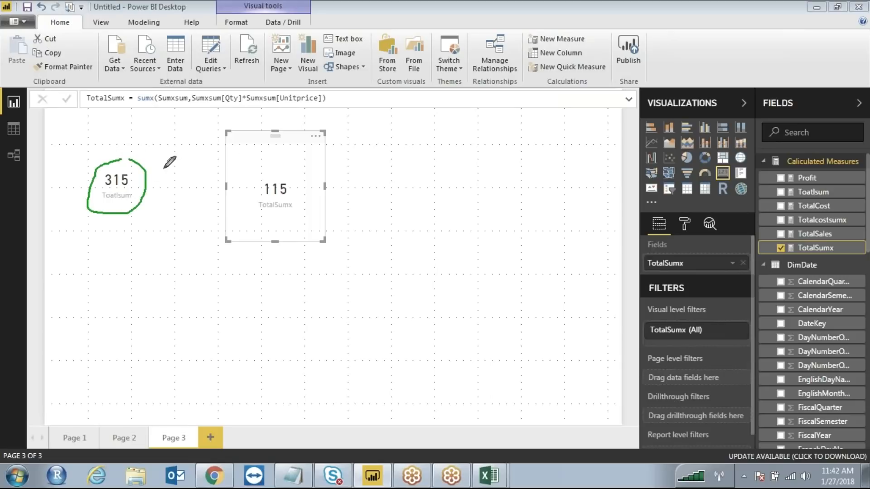
{"action": "mouse_move", "coordinate": [160, 91]}
{"action": "left_mouse_down"}
{"action": "mouse_move", "coordinate": [139, 107]}
{"action": "mouse_move", "coordinate": [161, 90]}
{"action": "left_mouse_up"}
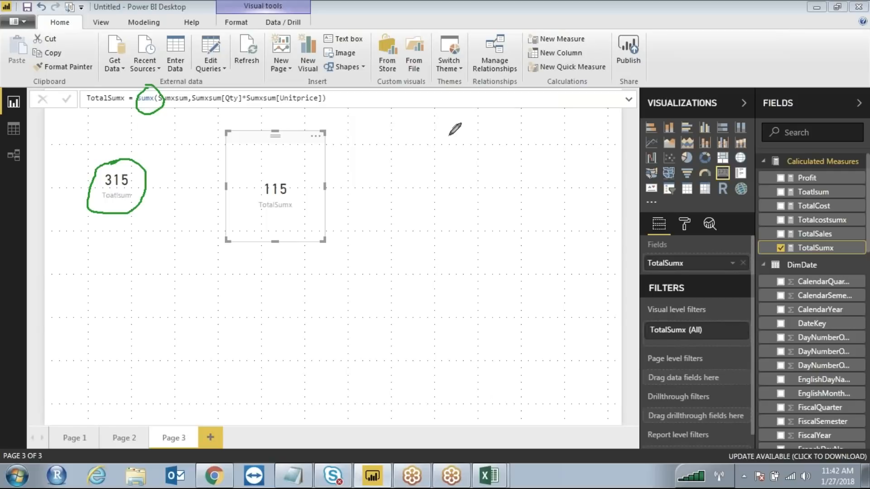
{"action": "left_click_drag", "start_coordinate": [427, 135], "coordinate": [523, 120]}
{"action": "left_click_drag", "start_coordinate": [424, 160], "coordinate": [543, 143]}
{"action": "left_click_drag", "start_coordinate": [432, 194], "coordinate": [517, 175]}
{"action": "left_click_drag", "start_coordinate": [456, 214], "coordinate": [526, 199]}
{"action": "left_click_drag", "start_coordinate": [460, 240], "coordinate": [556, 227]}
{"action": "left_click_drag", "start_coordinate": [473, 274], "coordinate": [545, 261]}
{"action": "left_click_drag", "start_coordinate": [474, 295], "coordinate": [551, 279]}
{"action": "left_click_drag", "start_coordinate": [461, 331], "coordinate": [569, 304]}
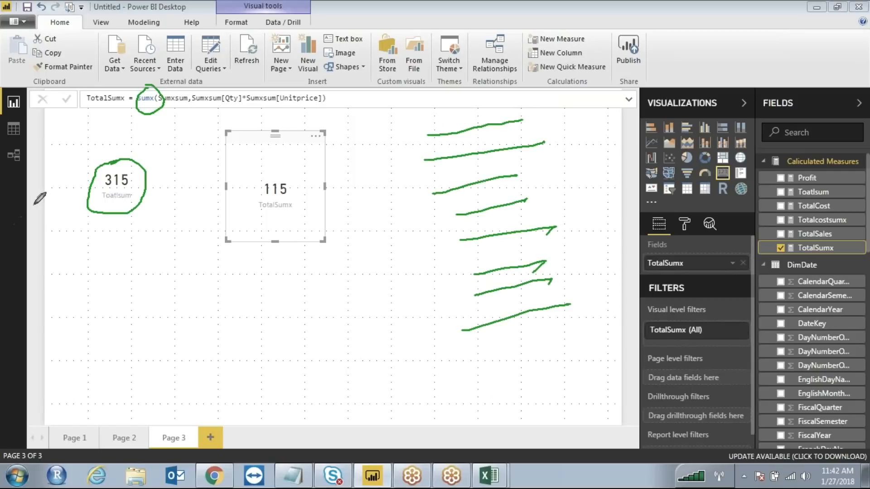
{"action": "mouse_move", "coordinate": [423, 97]}
{"action": "left_mouse_down"}
{"action": "mouse_move", "coordinate": [529, 176]}
{"action": "mouse_move", "coordinate": [296, 91]}
{"action": "left_mouse_up"}
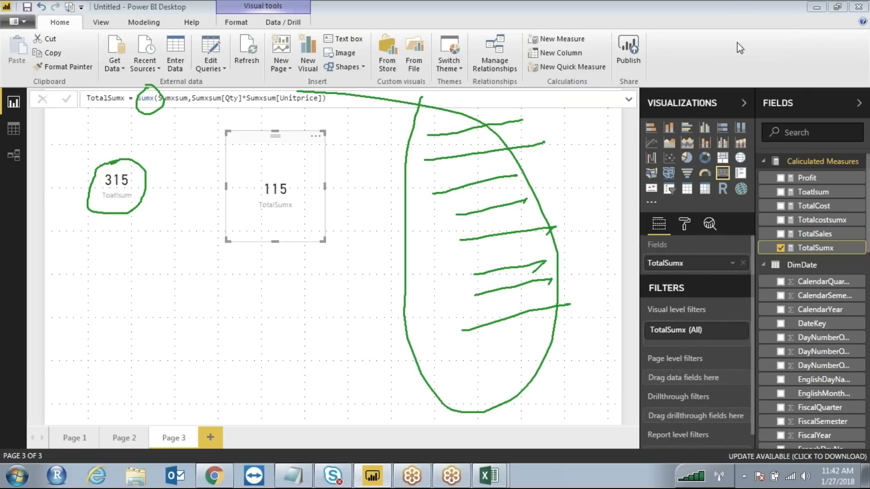
{"action": "left_click", "coordinate": [751, 39]}
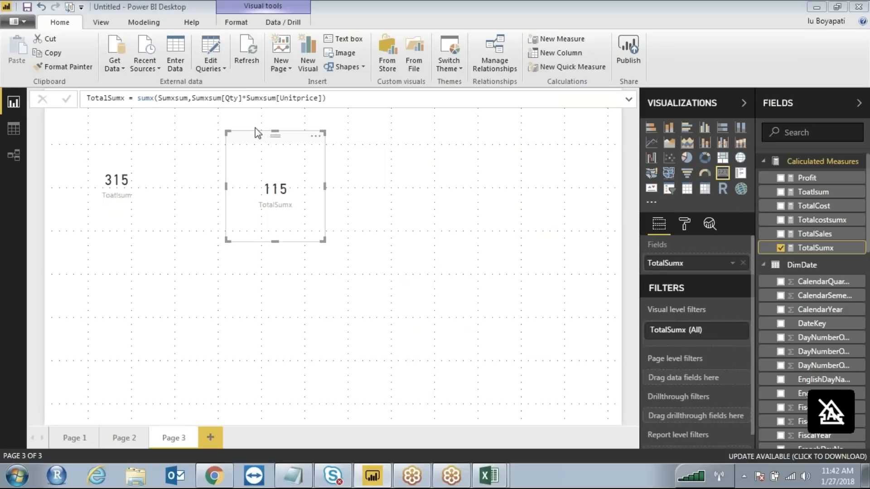
Step: Display the TotalCost measure's formula and highlight its SUM(FactInternetSales[ProductStandardCost]) expression
{"action": "left_click", "coordinate": [825, 206]}
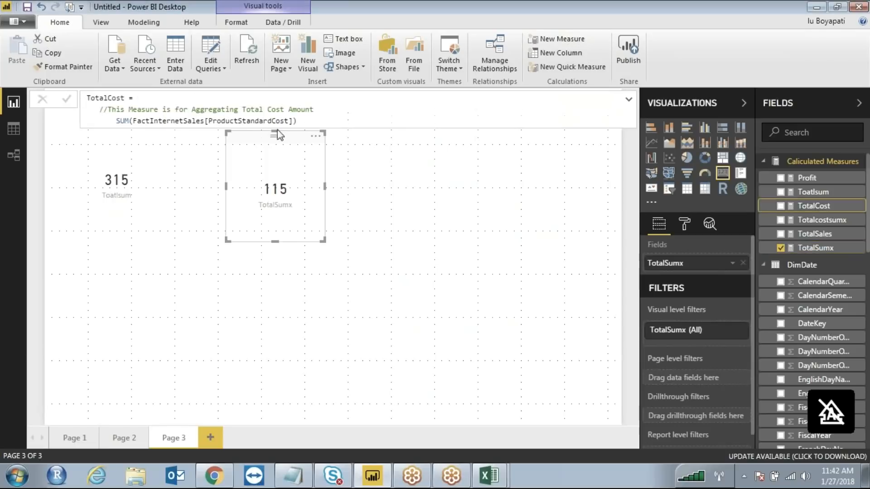
{"action": "left_click", "coordinate": [116, 120]}
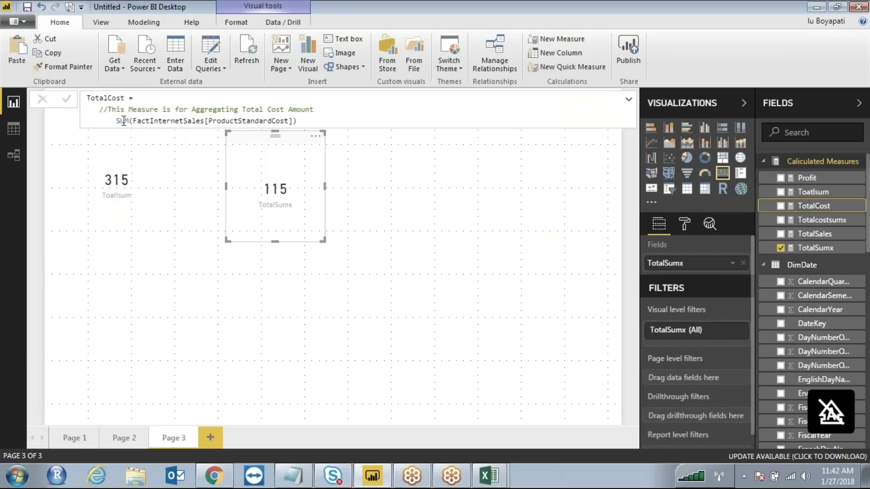
{"action": "left_click", "coordinate": [308, 121], "text": "shift"}
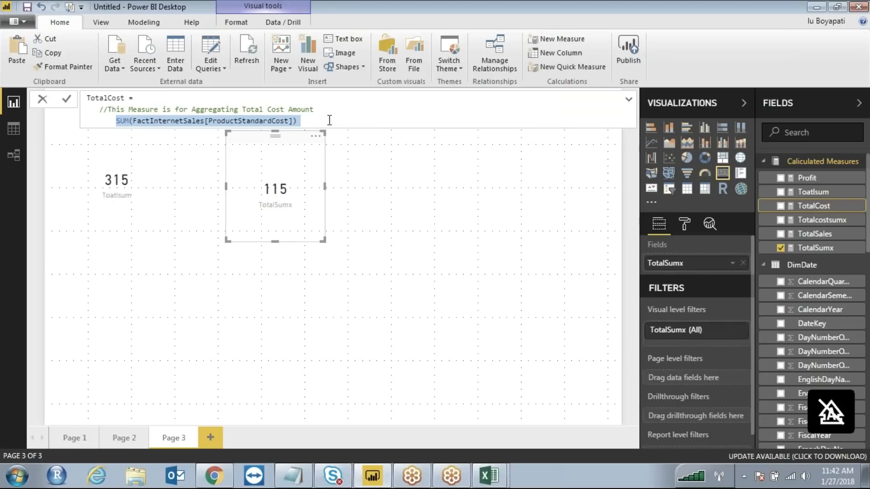
{"action": "left_click", "coordinate": [815, 204]}
Step: Display the TotalSales formula, draw an arc over SalesAmount, sketch a circled function name beside the TotalSumx card and clear the markings
{"action": "left_click", "coordinate": [819, 233]}
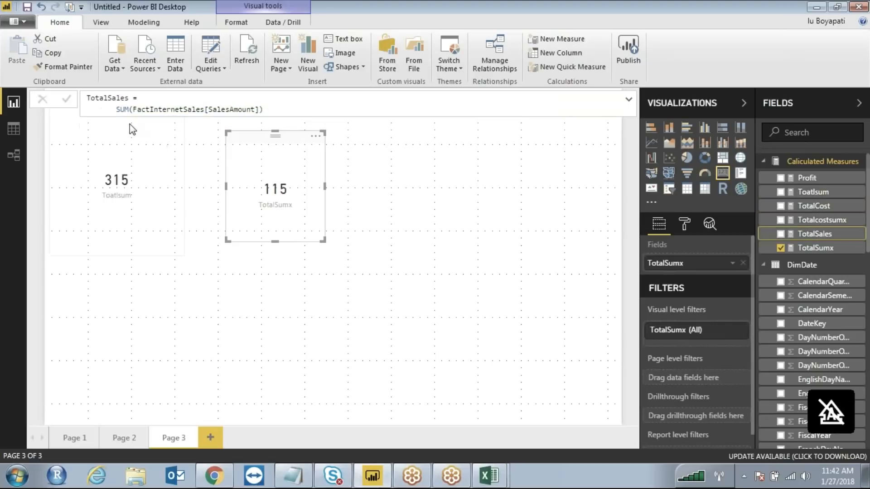
{"action": "left_click", "coordinate": [662, 43]}
{"action": "mouse_move", "coordinate": [235, 110]}
{"action": "left_mouse_down"}
{"action": "mouse_move", "coordinate": [292, 76]}
{"action": "mouse_move", "coordinate": [297, 110]}
{"action": "left_mouse_up"}
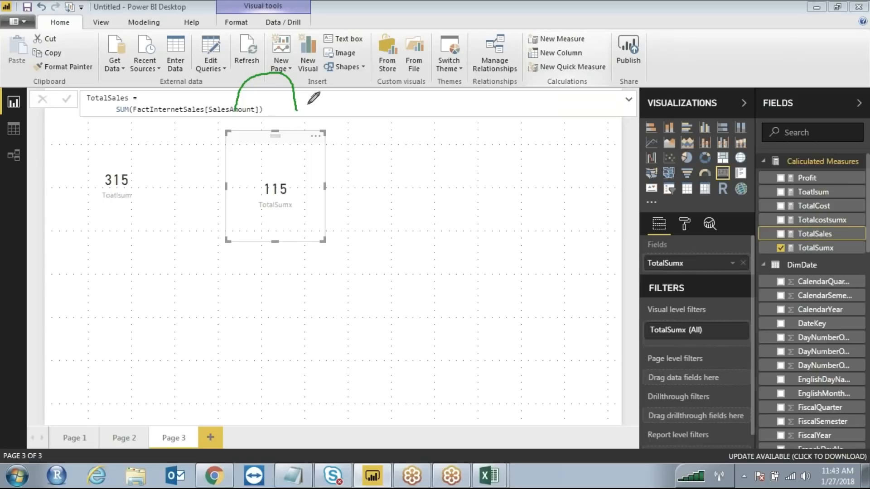
{"action": "mouse_move", "coordinate": [370, 171]}
{"action": "left_mouse_down"}
{"action": "mouse_move", "coordinate": [398, 170]}
{"action": "mouse_move", "coordinate": [378, 225]}
{"action": "left_mouse_up"}
{"action": "mouse_move", "coordinate": [407, 186]}
{"action": "left_mouse_down"}
{"action": "mouse_move", "coordinate": [473, 196]}
{"action": "mouse_move", "coordinate": [433, 151]}
{"action": "left_mouse_up"}
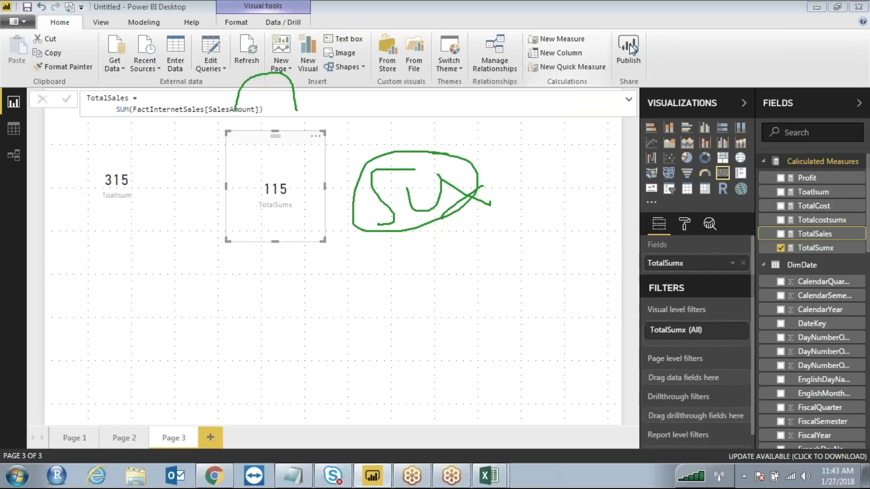
{"action": "left_click", "coordinate": [754, 42]}
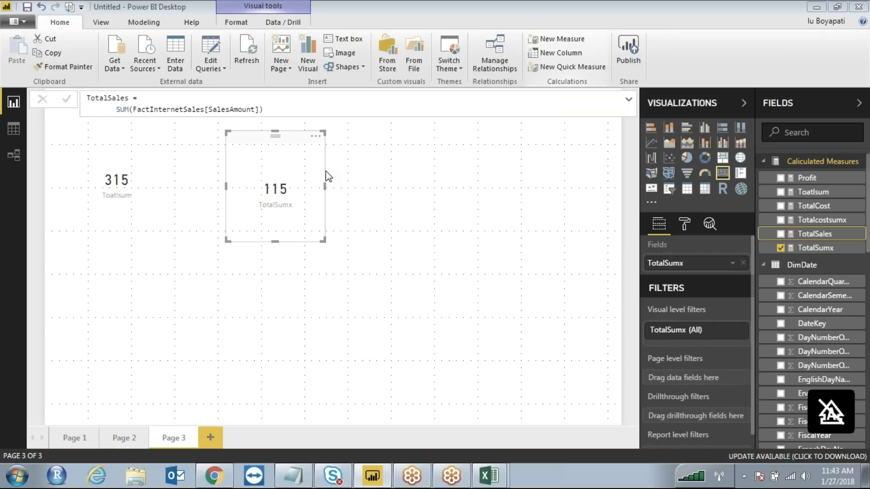
Step: In the Notepad notes, add a dashed separator and the question "What happens if we use SUM(Qty * Price) instead of SUM(Qty) * Sum*Price)?"
{"action": "left_click", "coordinate": [292, 475]}
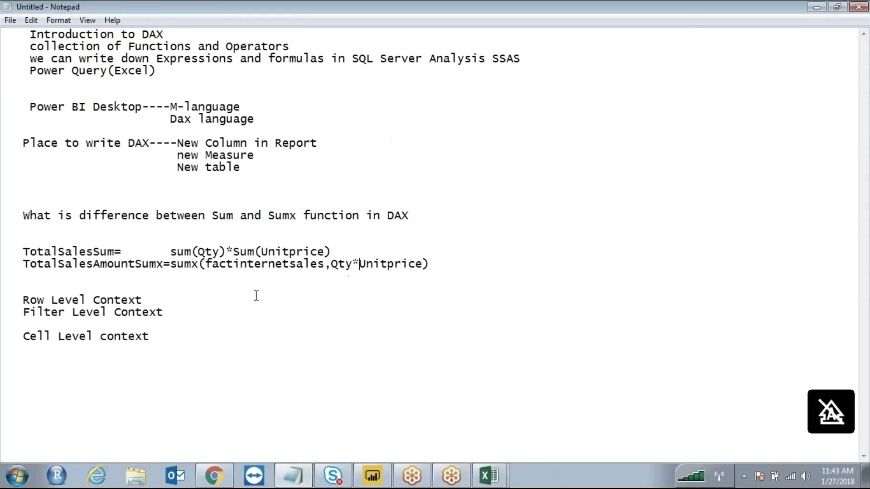
{"action": "left_click", "coordinate": [2, 397]}
{"action": "type", "text": "--------------------"}
{"action": "left_click", "coordinate": [752, 15]}
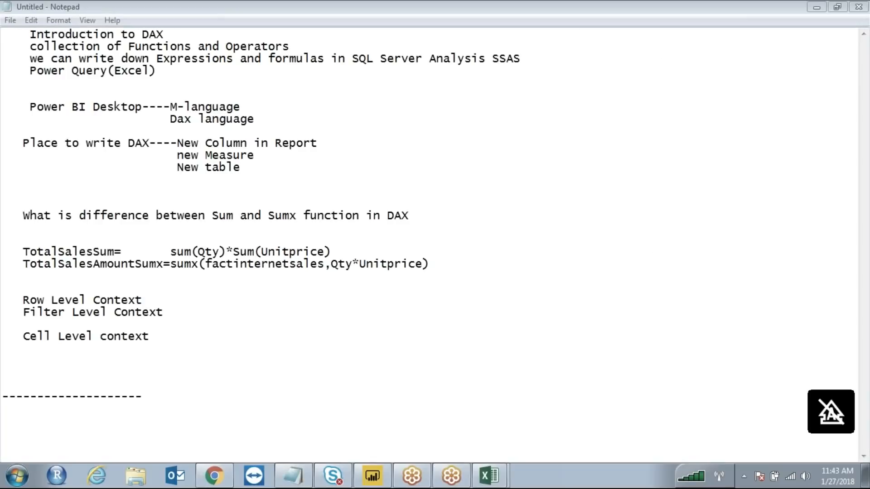
{"action": "left_click", "coordinate": [164, 391]}
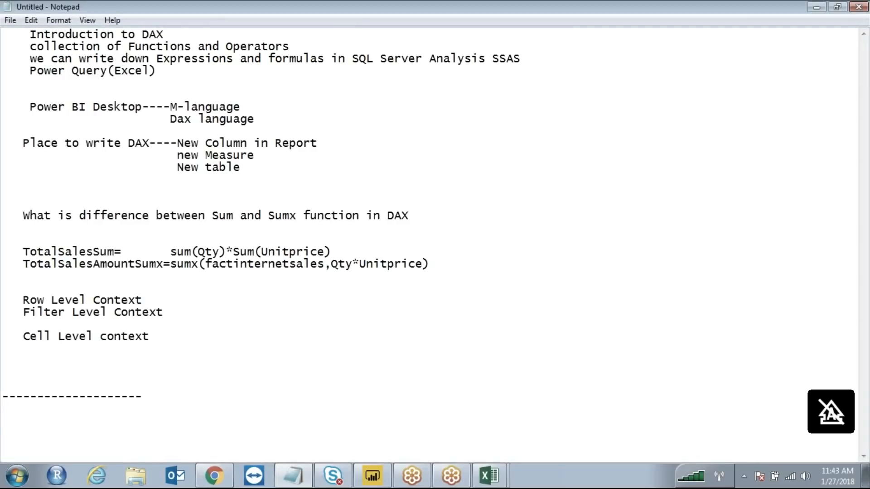
{"action": "type", "text": "What happens if we use SUM(Qty * Price) instead of SUM(Qty) * Sum*Price)?"}
Step: Add a run of blank lines beneath the new question and highlight its Qty * Price expression
{"action": "left_click", "coordinate": [401, 396]}
{"action": "key", "text": "Return"}
{"action": "key", "text": "Return"}
{"action": "key", "text": "Return"}
{"action": "key", "text": "Return"}
{"action": "key", "text": "Return"}
{"action": "key", "text": "Return"}
{"action": "key", "text": "Return"}
{"action": "key", "text": "Return"}
{"action": "key", "text": "Return"}
{"action": "key", "text": "Return"}
{"action": "key", "text": "Return"}
{"action": "key", "text": "Return"}
{"action": "key", "text": "Return"}
{"action": "key", "text": "Return"}
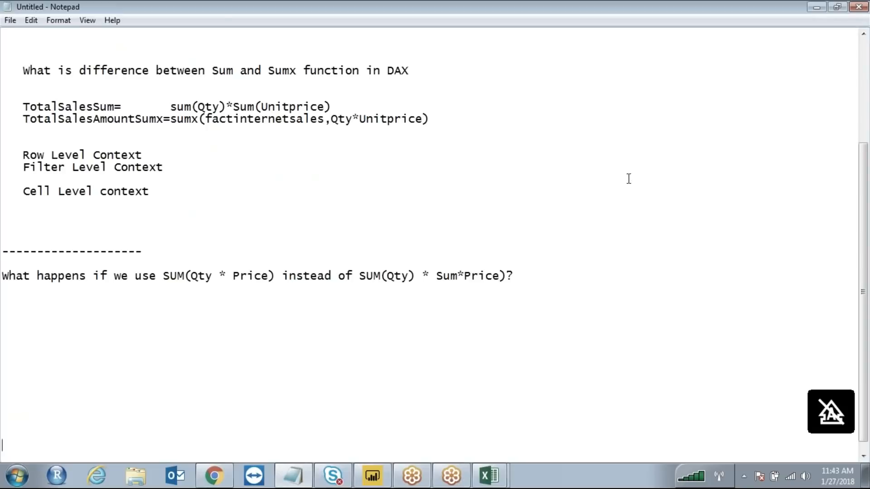
{"action": "left_click", "coordinate": [656, 13]}
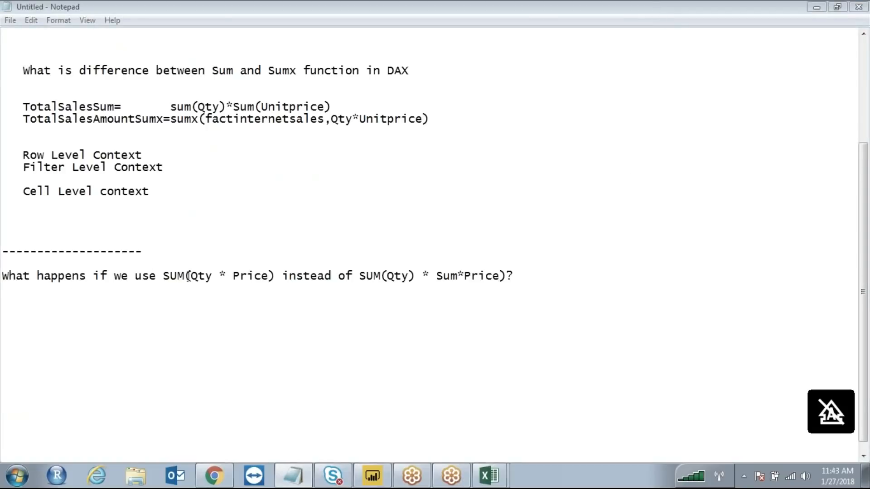
{"action": "left_click_drag", "start_coordinate": [268, 275], "coordinate": [198, 276]}
{"action": "left_click", "coordinate": [449, 363]}
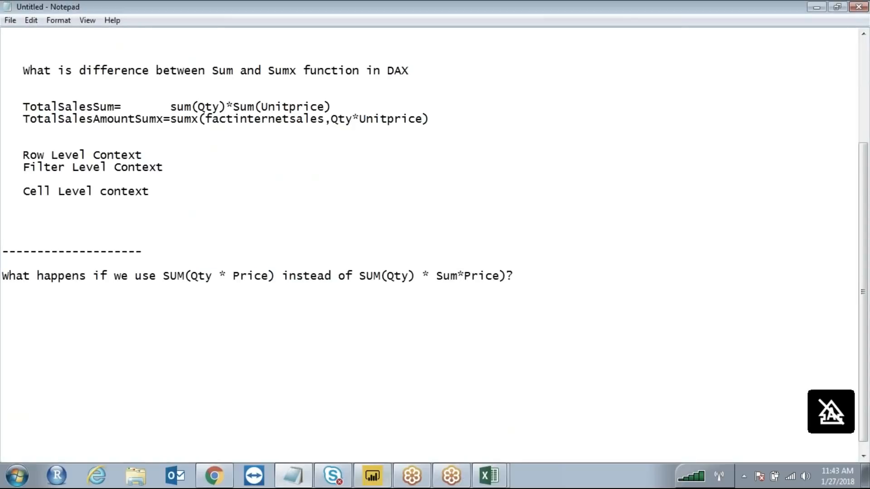
Step: Return to Power BI Desktop and cut the Toatlsum formula down to sum(Sumxsum[Qty]*) by removing the separate Unitprice sum
{"action": "left_click", "coordinate": [372, 476]}
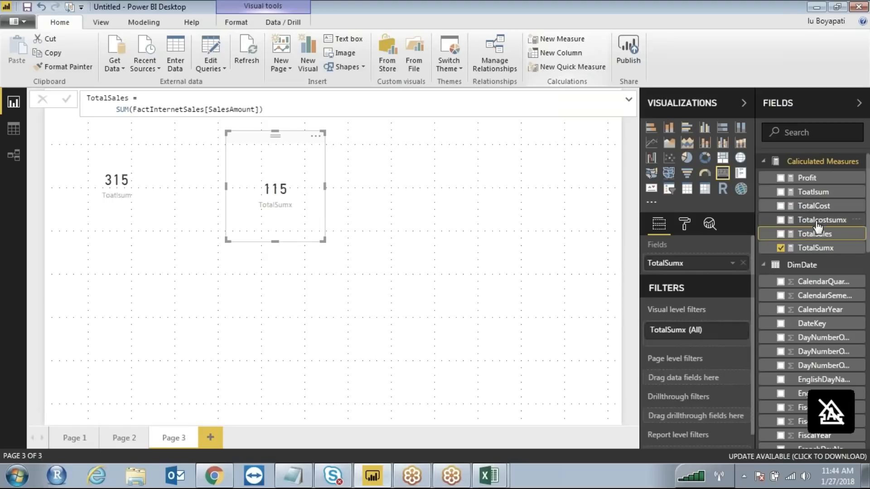
{"action": "left_click", "coordinate": [820, 193]}
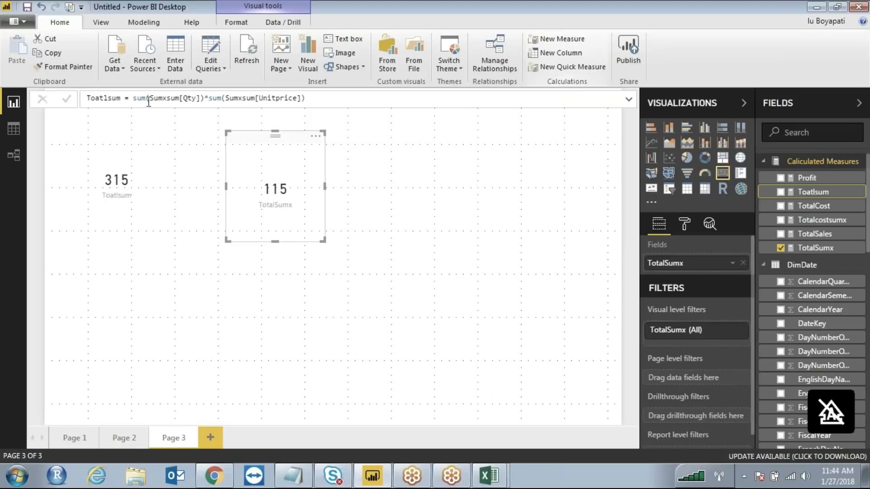
{"action": "left_click", "coordinate": [200, 98]}
{"action": "key", "text": "Delete"}
{"action": "key", "text": "Delete"}
{"action": "key", "text": "Delete"}
{"action": "key", "text": "Delete"}
{"action": "key", "text": "Delete"}
{"action": "key", "text": "Delete"}
{"action": "key", "text": "Delete"}
{"action": "key", "text": "Delete"}
{"action": "key", "text": "Delete"}
{"action": "key", "text": "Delete"}
{"action": "key", "text": "Delete"}
{"action": "key", "text": "Delete"}
{"action": "key", "text": "Delete"}
{"action": "key", "text": "Delete"}
{"action": "key", "text": "Delete"}
{"action": "key", "text": "Delete"}
{"action": "key", "text": "Delete"}
{"action": "key", "text": "Delete"}
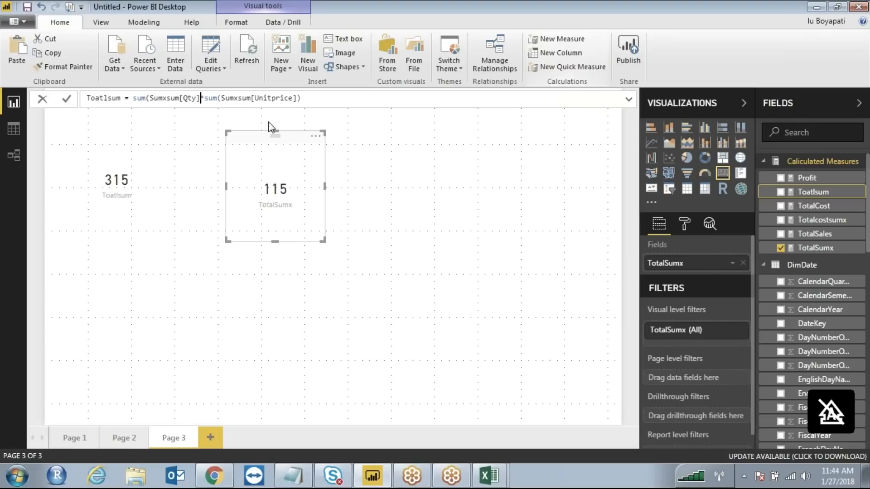
{"action": "key", "text": "Delete"}
{"action": "key", "text": "Delete"}
{"action": "key", "text": "Delete"}
{"action": "key", "text": "Delete"}
{"action": "key", "text": "Delete"}
{"action": "key", "text": "Delete"}
{"action": "type", "text": "*"}
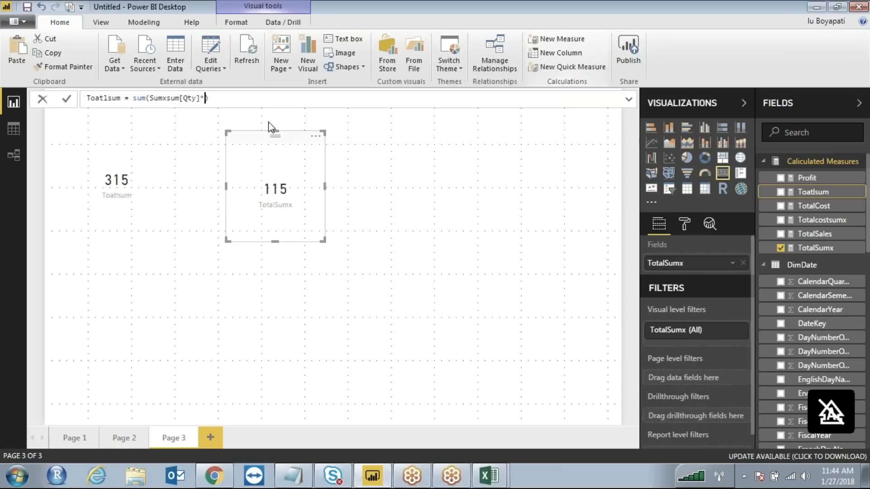
Step: Try to multiply Sumxsum[Qty] by a sum function or the unit price column inside the Toatlsum formula, and remove the attempts
{"action": "type", "text": "sum"}
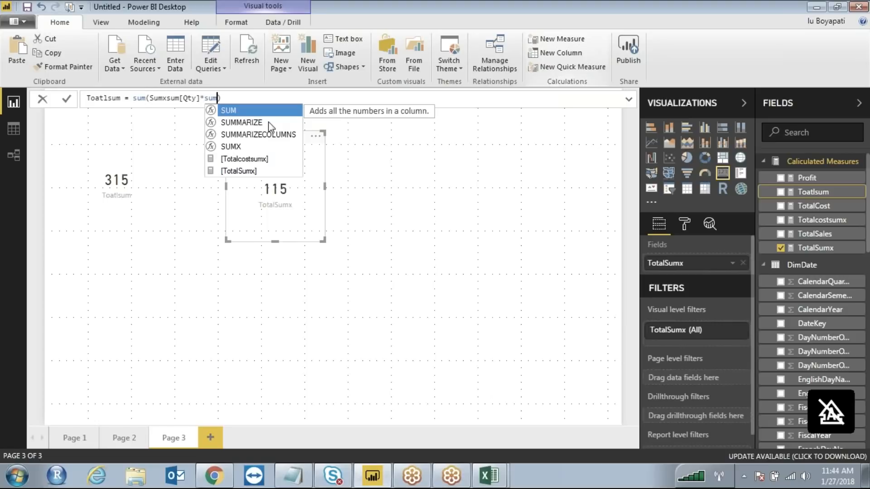
{"action": "key", "text": "BackSpace"}
{"action": "key", "text": "BackSpace"}
{"action": "key", "text": "BackSpace"}
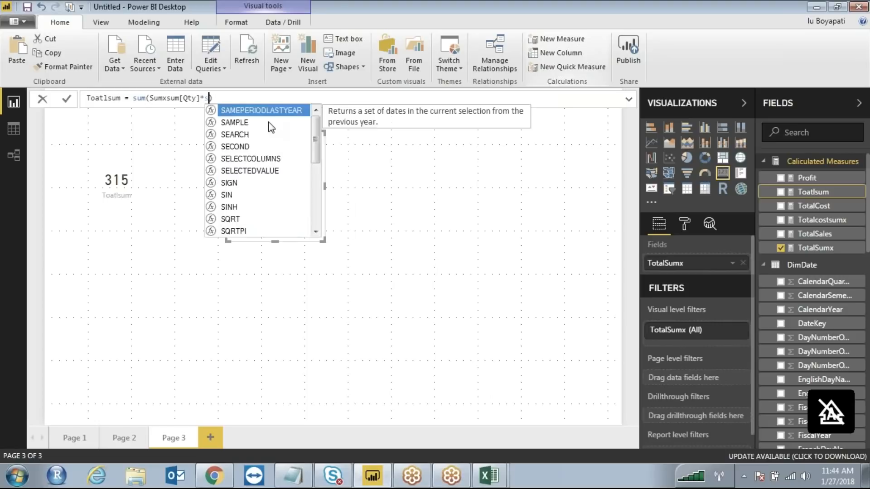
{"action": "type", "text": "unit"}
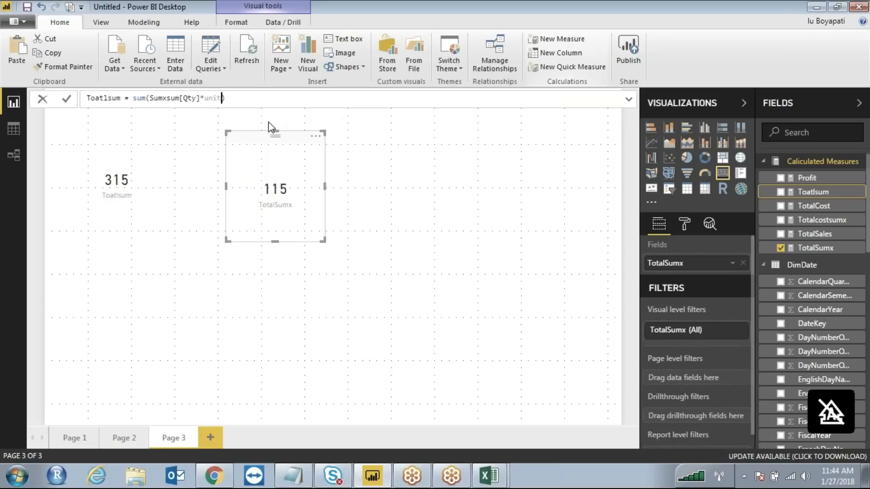
{"action": "key", "text": "BackSpace"}
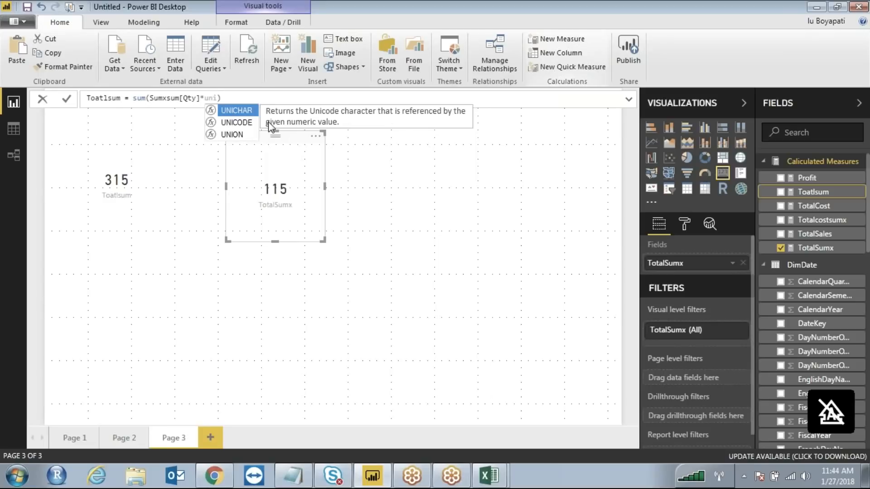
{"action": "key", "text": "BackSpace"}
{"action": "key", "text": "BackSpace"}
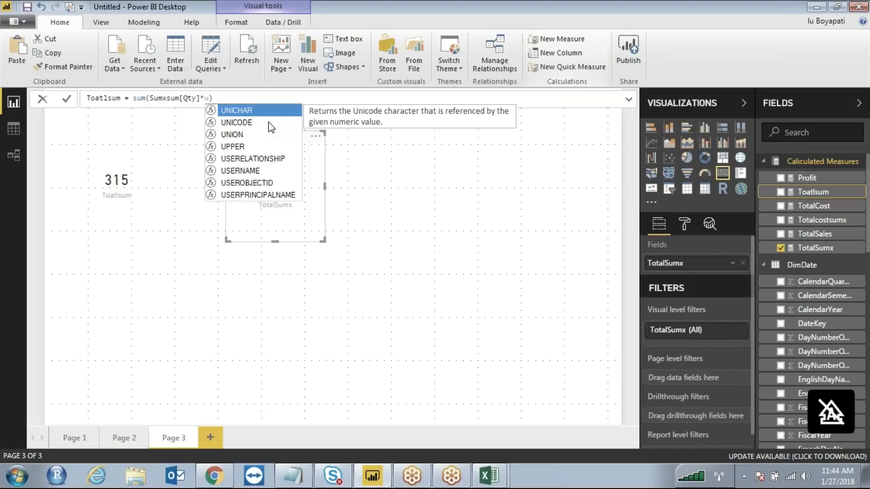
{"action": "key", "text": "BackSpace"}
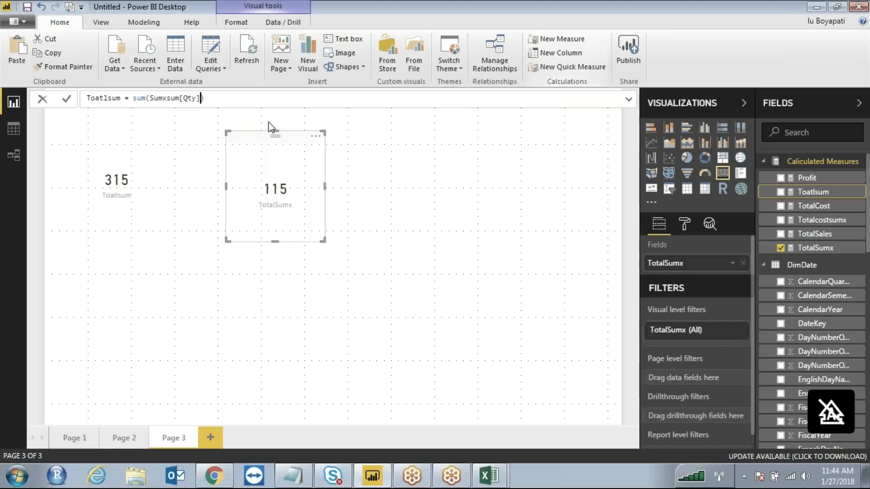
Step: Clear the argument inside the Toatlsum measure's sum function, including a trial entry of "Tota"
{"action": "key", "text": "Right"}
{"action": "key", "text": "Left"}
{"action": "key", "text": "BackSpace"}
{"action": "key", "text": "BackSpace"}
{"action": "key", "text": "BackSpace"}
{"action": "key", "text": "BackSpace"}
{"action": "key", "text": "BackSpace"}
{"action": "key", "text": "BackSpace"}
{"action": "key", "text": "BackSpace"}
{"action": "key", "text": "BackSpace"}
{"action": "key", "text": "BackSpace"}
{"action": "key", "text": "BackSpace"}
{"action": "key", "text": "BackSpace"}
{"action": "key", "text": "BackSpace"}
{"action": "type", "text": "Tota"}
{"action": "key", "text": "BackSpace"}
{"action": "key", "text": "BackSpace"}
{"action": "key", "text": "BackSpace"}
{"action": "key", "text": "BackSpace"}
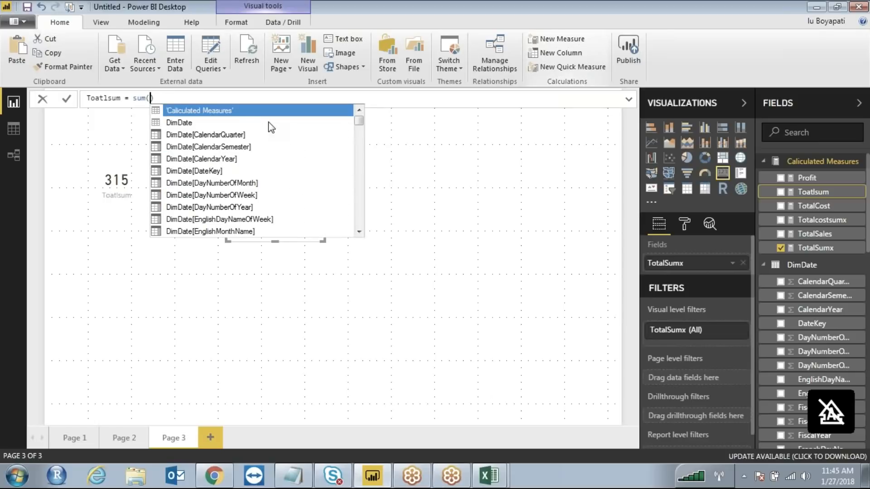
Step: Insert the Sumxsum[Qty] column as the sum function's argument, followed by a multiplication sign
{"action": "type", "text": "T"}
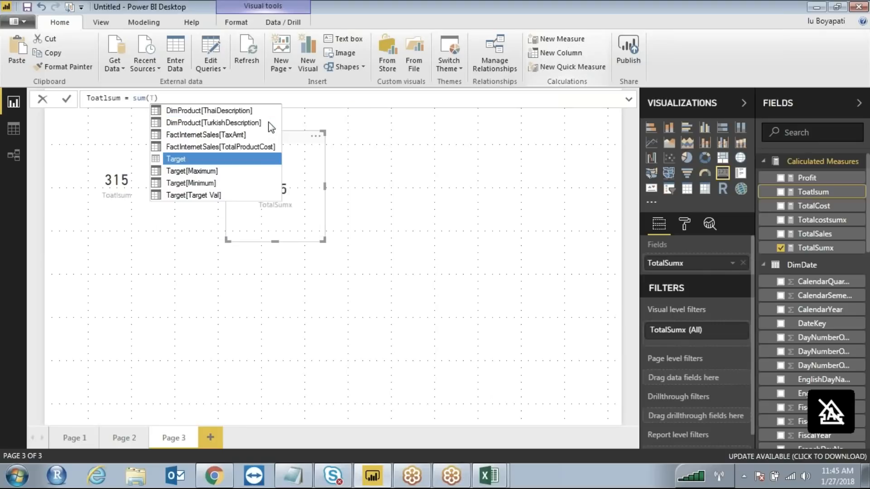
{"action": "key", "text": "BackSpace"}
{"action": "type", "text": "sum"}
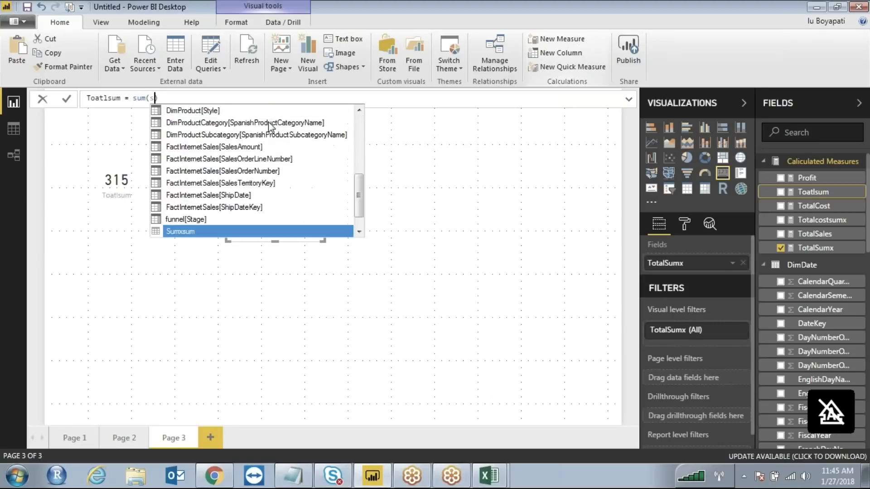
{"action": "key", "text": "Down"}
{"action": "key", "text": "Down"}
{"action": "key", "text": "Up"}
{"action": "key", "text": "Tab"}
{"action": "type", "text": "*"}
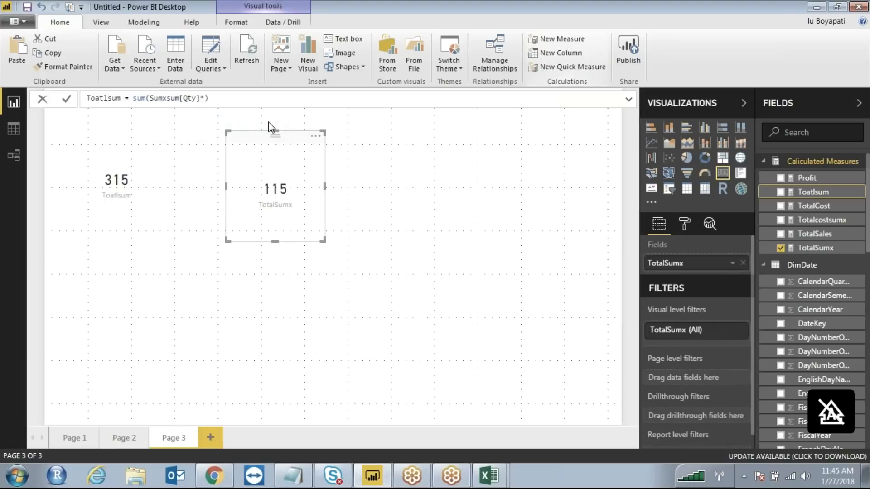
Step: Complete the multiplication with the [TotalCost] measure so the formula reads sum(Sumxsum[Qty]*[TotalCost]), and highlight that measure reference
{"action": "type", "text": "Tota"}
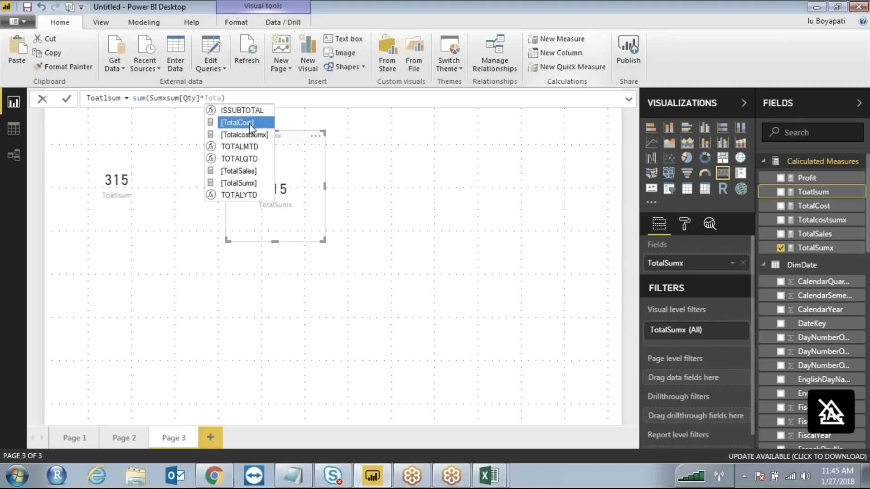
{"action": "double_click", "coordinate": [250, 123]}
{"action": "left_click_drag", "start_coordinate": [205, 98], "coordinate": [256, 99]}
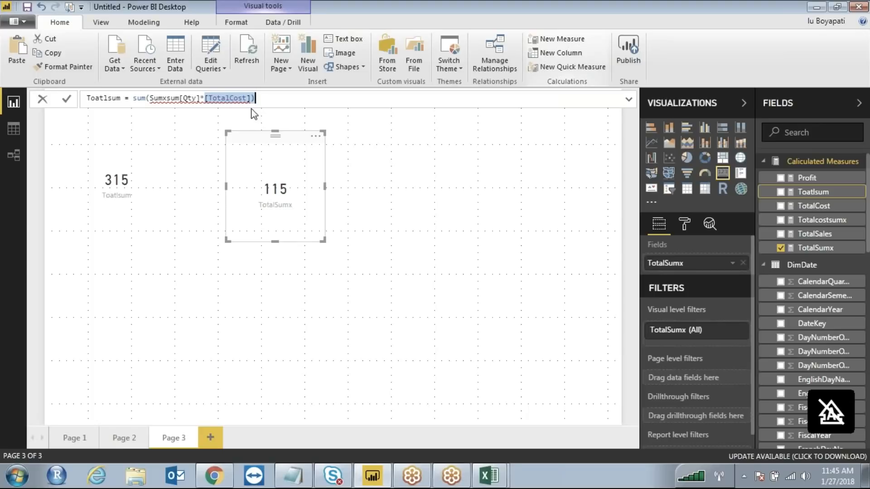
{"action": "left_click", "coordinate": [223, 98]}
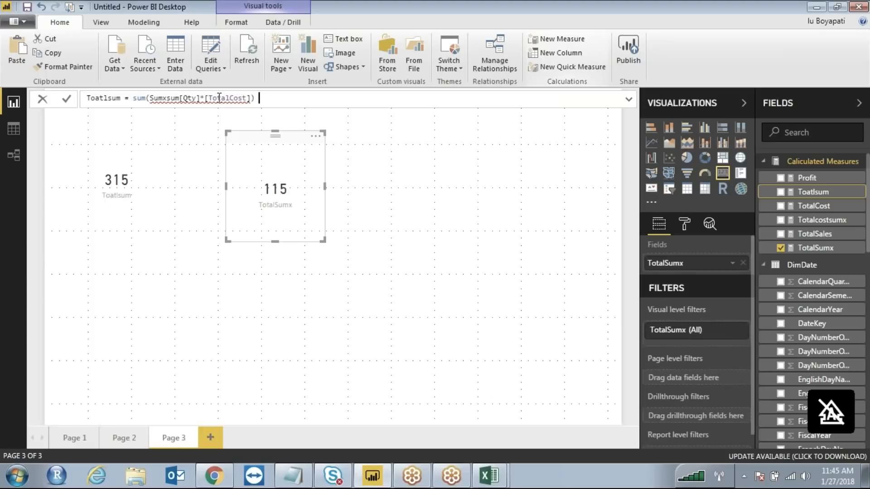
Step: Replace the [TotalCost] reference in the Toatlsum formula by choosing the same measure again from the suggestions
{"action": "left_click_drag", "start_coordinate": [206, 98], "coordinate": [252, 99]}
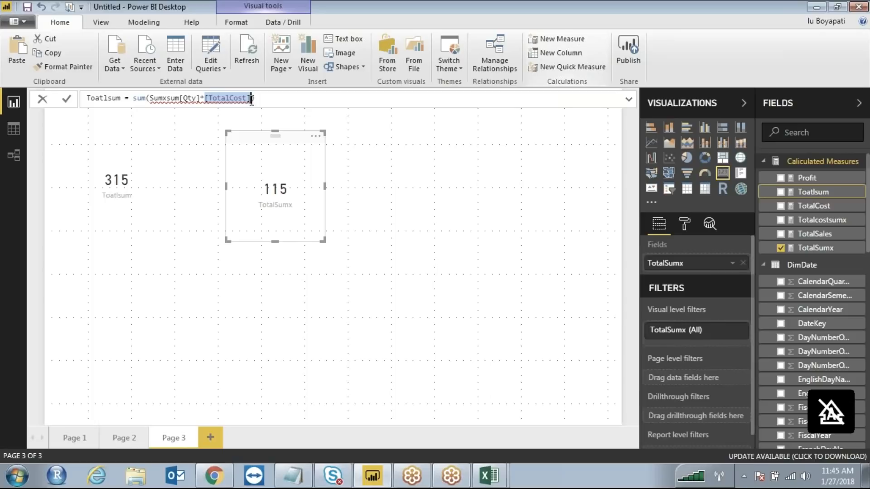
{"action": "type", "text": "Tot"}
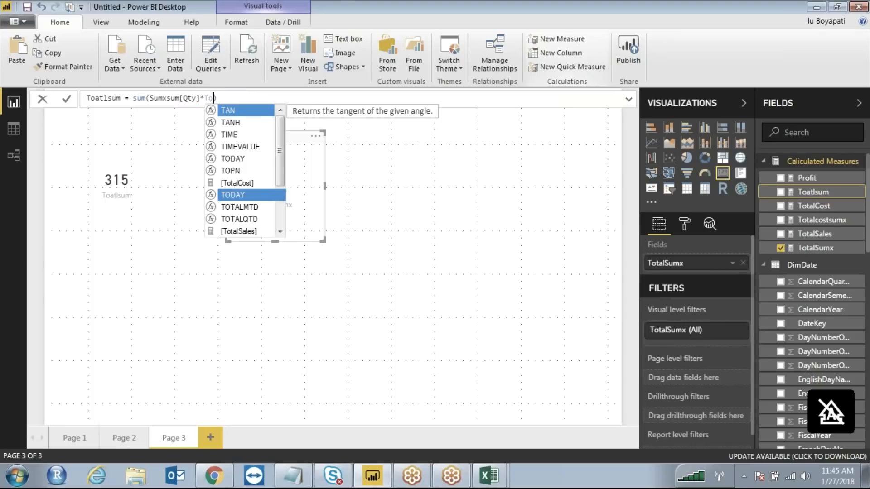
{"action": "type", "text": "a"}
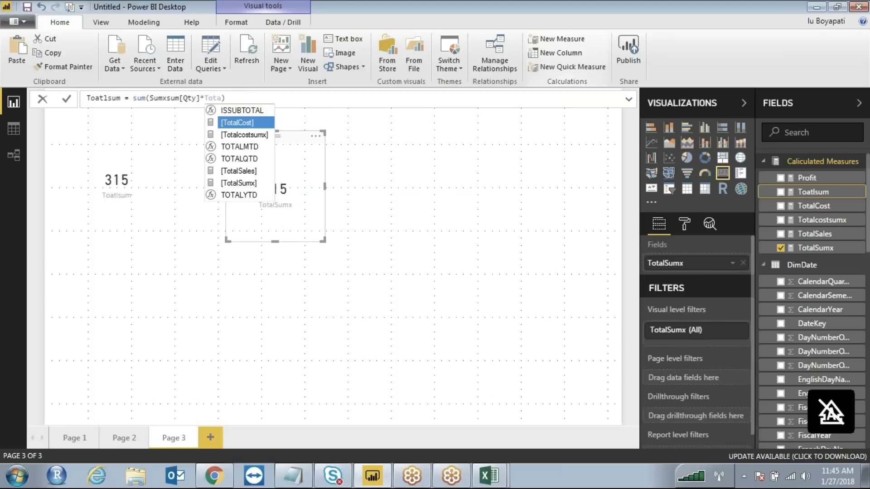
{"action": "left_click", "coordinate": [250, 128]}
{"action": "left_click", "coordinate": [266, 97]}
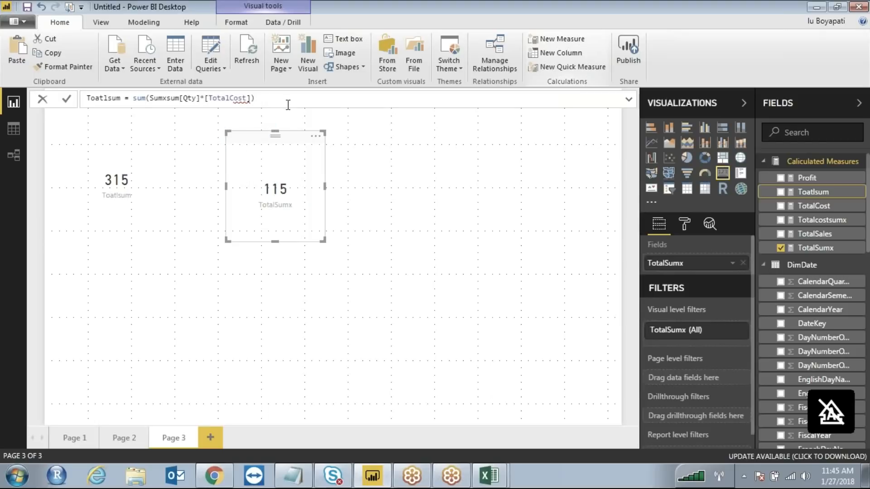
Step: Remove *[TotalCost] from the Toatlsum formula and commit the measure as sum(Sumxsum[Qty])
{"action": "left_click_drag", "start_coordinate": [200, 98], "coordinate": [253, 98]}
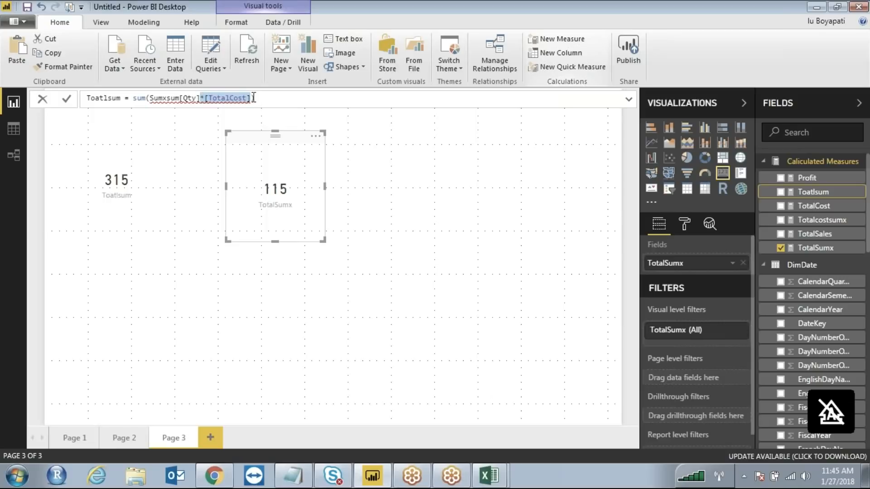
{"action": "key", "text": "BackSpace"}
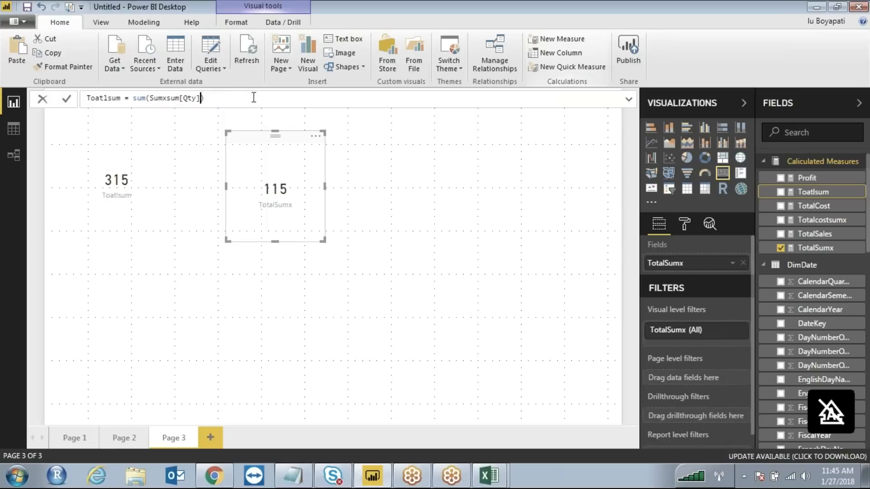
{"action": "key", "text": "Return"}
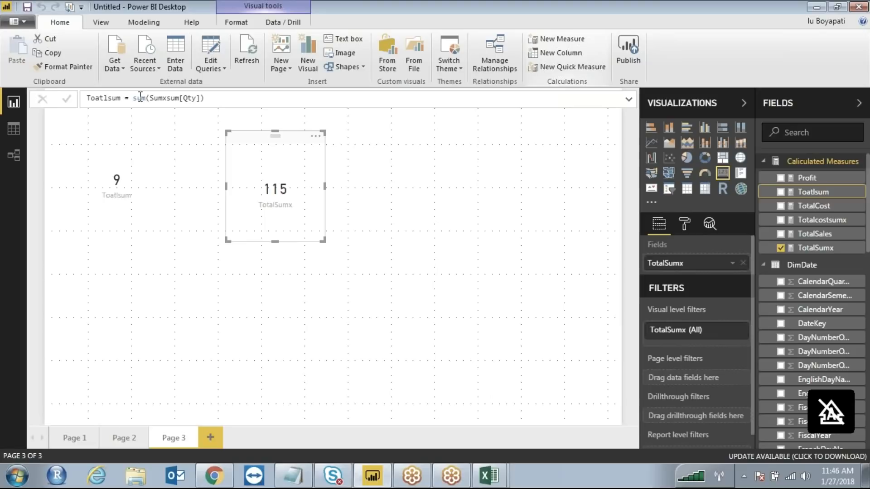
Step: Switch to Notepad and list count, countA, countx and countAx on separate lines below the SUM(Qty * Price) question
{"action": "left_click", "coordinate": [292, 476]}
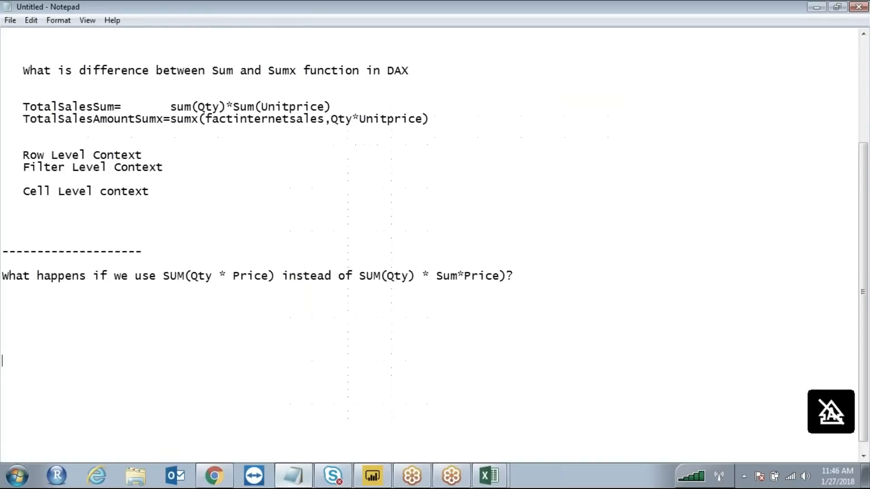
{"action": "left_click", "coordinate": [528, 276]}
{"action": "key", "text": "Return"}
{"action": "key", "text": "Return"}
{"action": "key", "text": "Return"}
{"action": "key", "text": "Return"}
{"action": "type", "text": "count"}
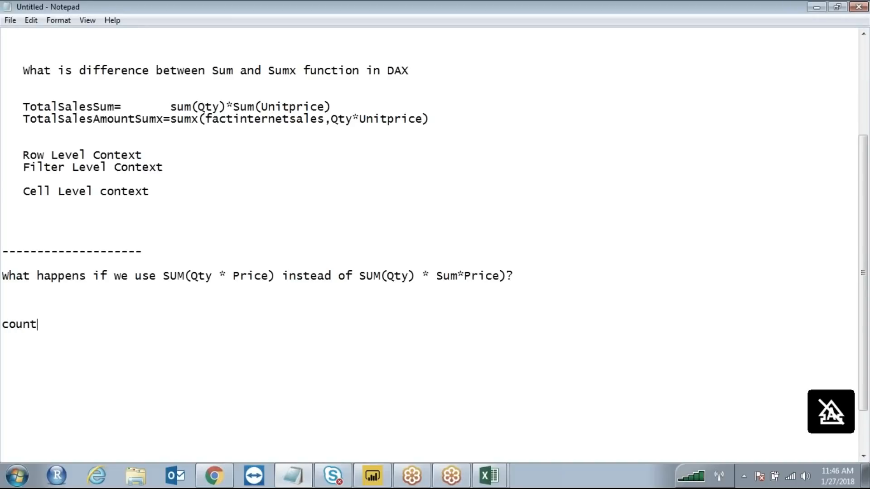
{"action": "key", "text": "Return"}
{"action": "type", "text": "countA"}
{"action": "key", "text": "Return"}
{"action": "type", "text": "co"}
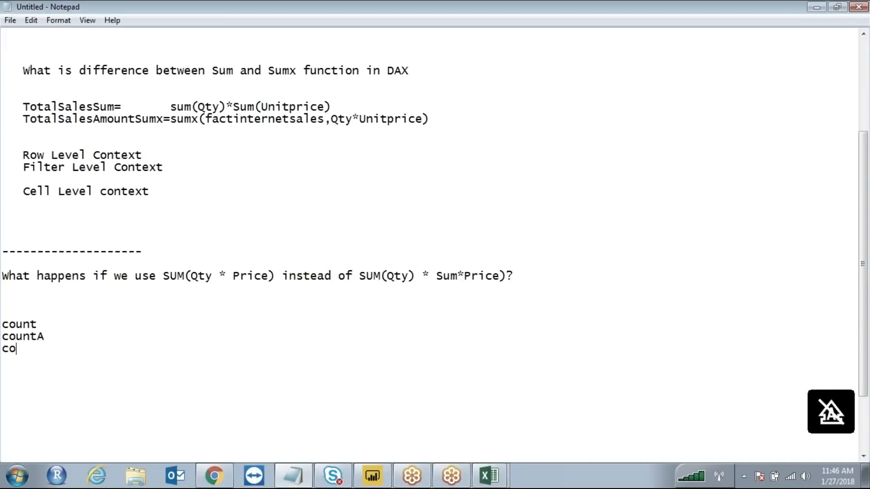
{"action": "type", "text": "untx"}
{"action": "key", "text": "Return"}
{"action": "type", "text": "countAx"}
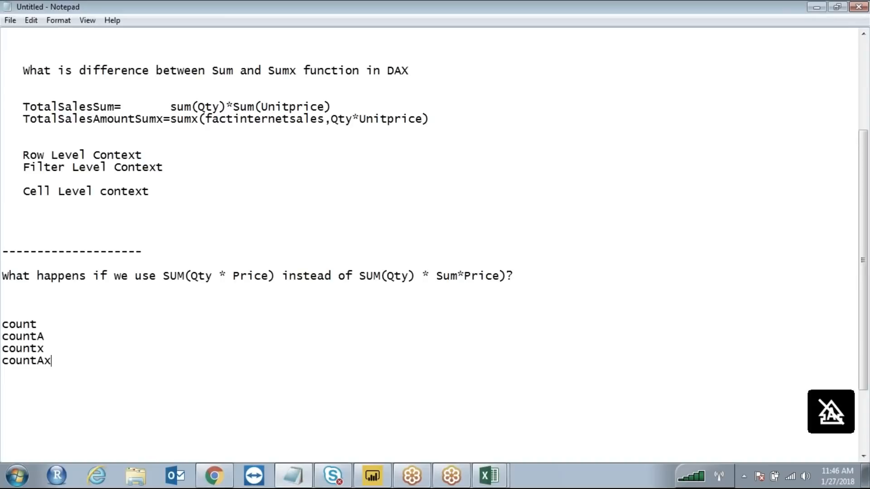
Step: Add count distinct and count rows to the end of the list, and head it with a dashed line reading DAx counts
{"action": "key", "text": "Return"}
{"action": "type", "text": "count distinct"}
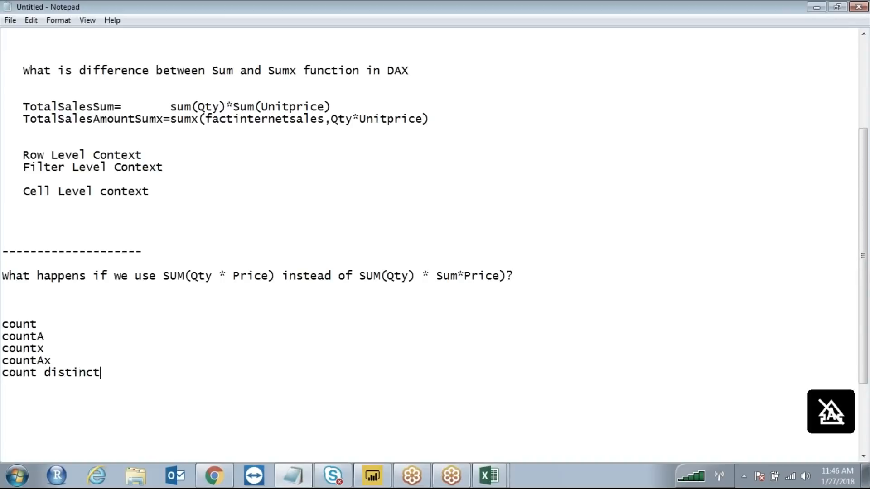
{"action": "key", "text": "Return"}
{"action": "type", "text": "count rows"}
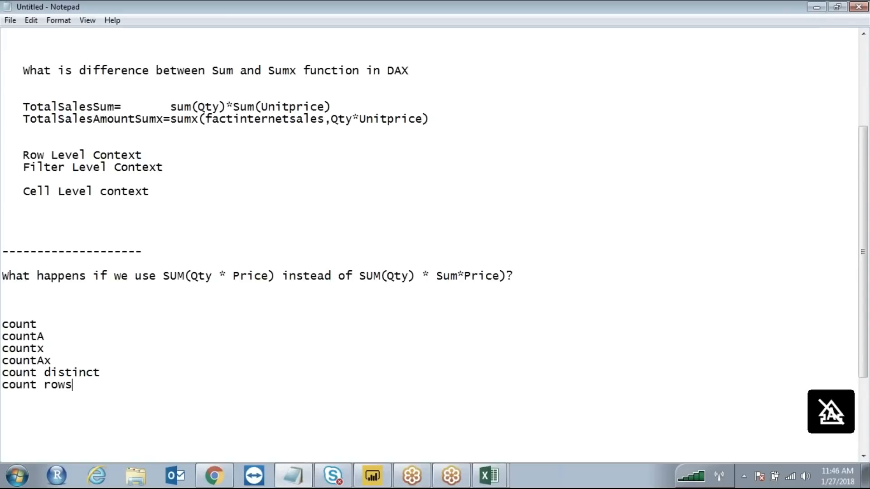
{"action": "left_click_drag", "start_coordinate": [93, 396], "coordinate": [6, 311]}
{"action": "left_click", "coordinate": [6, 310]}
{"action": "type", "text": "------------------DAx counts"}
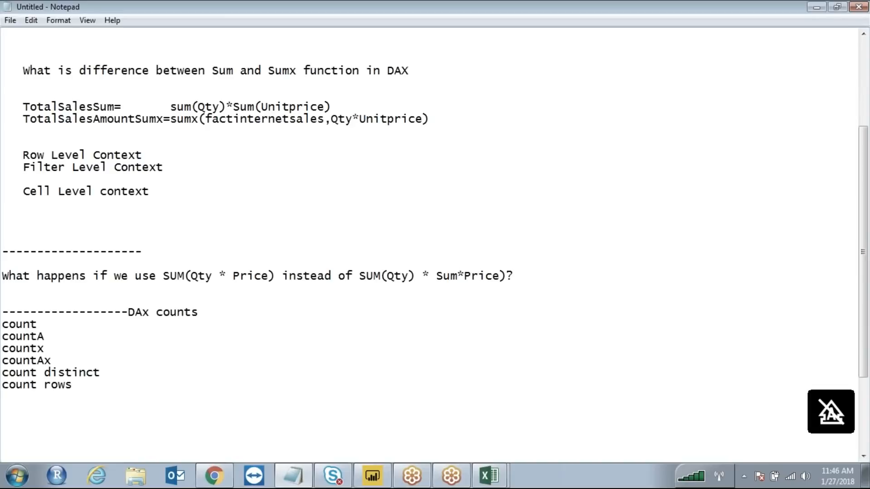
Step: Annotate the count line with dashes and text,numeric,date,,,,boolean true/false, and highlight text,numeric,date
{"action": "left_click", "coordinate": [42, 323]}
{"action": "type", "text": "------------------"}
{"action": "type", "text": "text,numeric,date"}
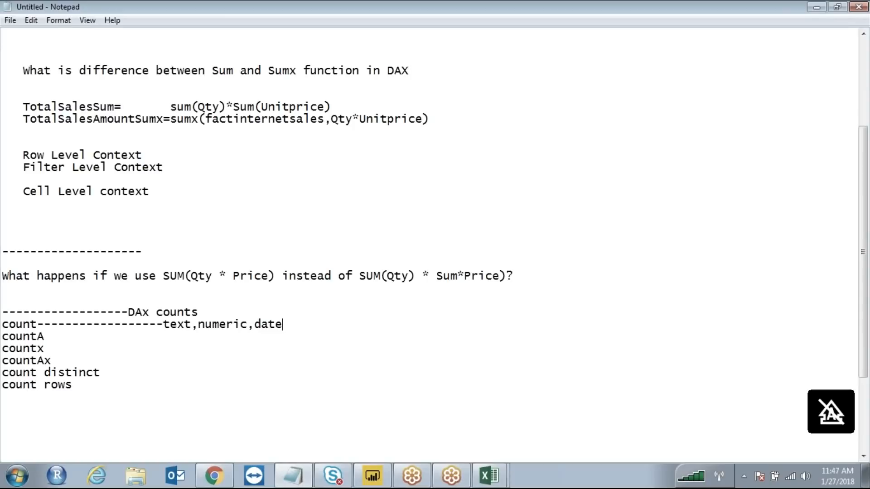
{"action": "type", "text": ",,,,boolean tru"}
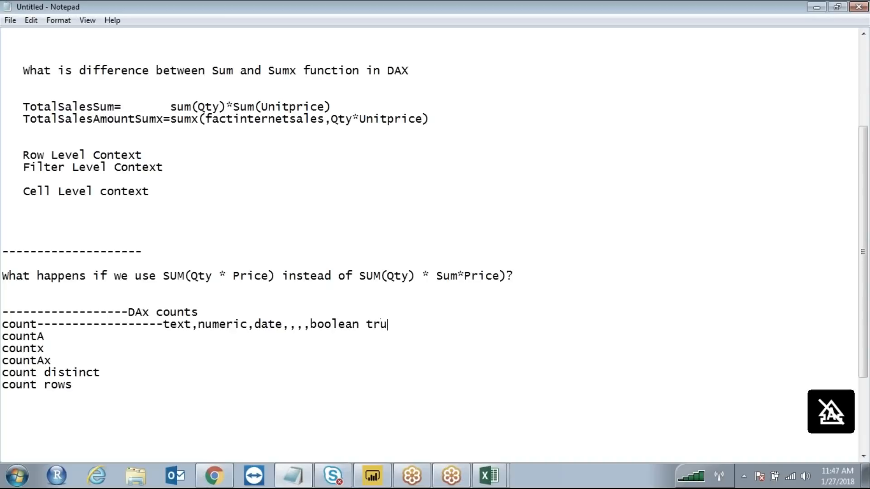
{"action": "type", "text": "e/false"}
{"action": "left_click_drag", "start_coordinate": [164, 324], "coordinate": [286, 326]}
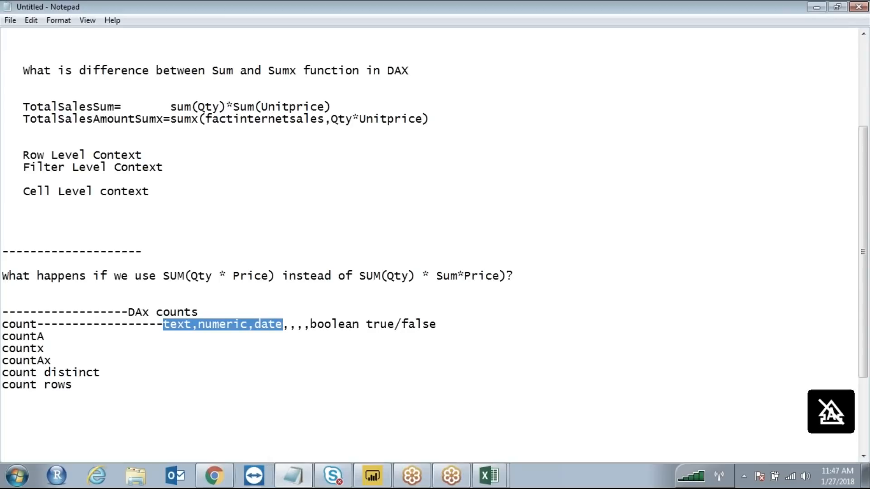
Step: Annotate the countA line with dashes followed by 10,balnk----10
{"action": "left_click", "coordinate": [50, 337]}
{"action": "left_click_drag", "start_coordinate": [50, 338], "coordinate": [2, 337]}
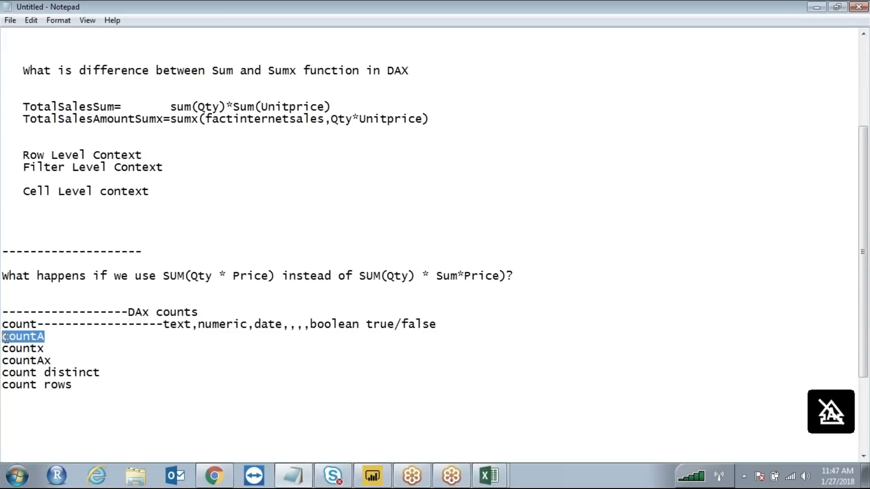
{"action": "left_click", "coordinate": [49, 336]}
{"action": "type", "text": "----"}
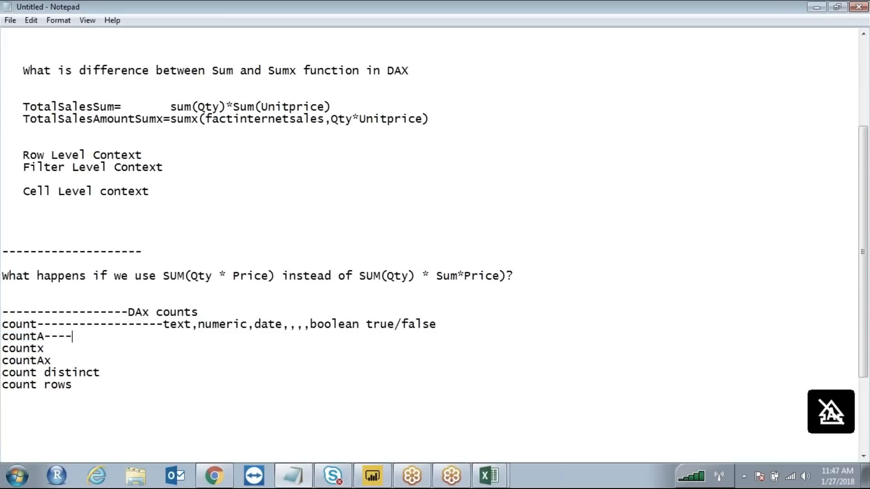
{"action": "type", "text": "------------10,balnk----"}
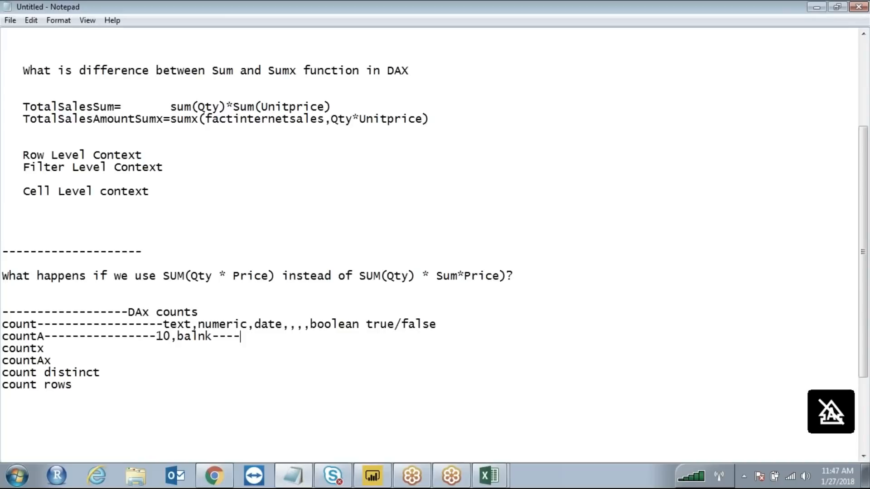
{"action": "type", "text": "10"}
Step: Highlight the countx and countAx lines, and handwrite "Sum, Sumx" in green on the screen beside the notes
{"action": "left_click_drag", "start_coordinate": [52, 364], "coordinate": [6, 354]}
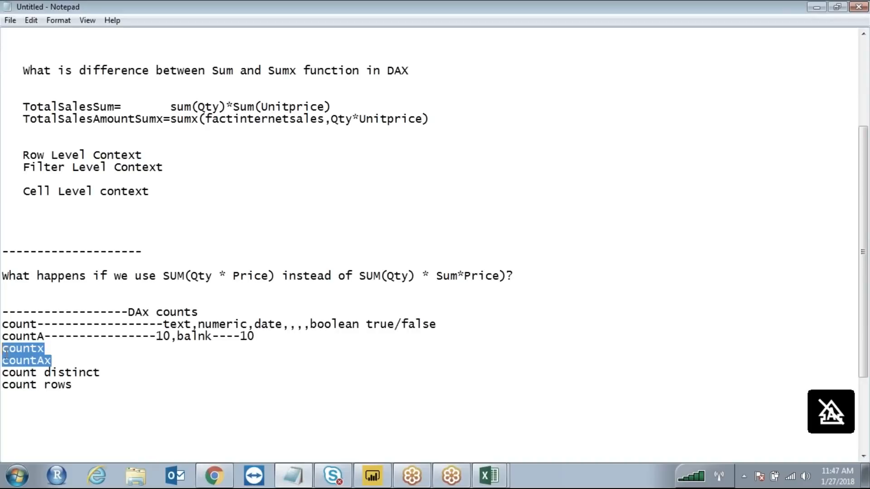
{"action": "left_click", "coordinate": [659, 48]}
{"action": "left_click_drag", "start_coordinate": [450, 162], "coordinate": [432, 216]}
{"action": "left_click_drag", "start_coordinate": [457, 181], "coordinate": [466, 206]}
{"action": "mouse_move", "coordinate": [487, 206]}
{"action": "left_mouse_down"}
{"action": "mouse_move", "coordinate": [501, 163]}
{"action": "mouse_move", "coordinate": [602, 171]}
{"action": "left_mouse_up"}
{"action": "left_click_drag", "start_coordinate": [681, 128], "coordinate": [698, 196]}
{"action": "left_click_drag", "start_coordinate": [620, 170], "coordinate": [627, 204]}
{"action": "mouse_move", "coordinate": [733, 155]}
{"action": "left_mouse_down"}
{"action": "mouse_move", "coordinate": [802, 138]}
{"action": "mouse_move", "coordinate": [862, 150]}
{"action": "mouse_move", "coordinate": [869, 186]}
{"action": "left_mouse_up"}
{"action": "left_click_drag", "start_coordinate": [854, 184], "coordinate": [804, 212]}
{"action": "left_click_drag", "start_coordinate": [792, 223], "coordinate": [751, 274]}
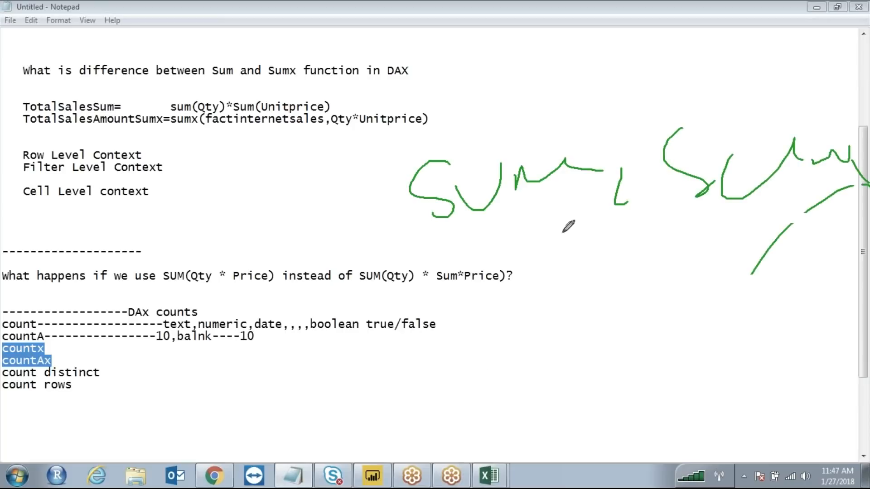
Step: Clear the handwriting, sketch a stack of green strokes beside the notes to represent rows, and exit screen drawing
{"action": "left_click", "coordinate": [649, 49]}
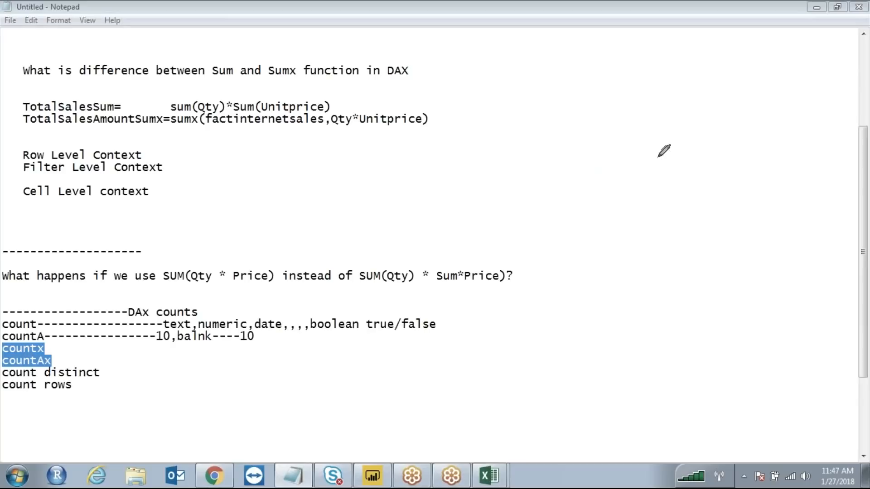
{"action": "left_click_drag", "start_coordinate": [495, 114], "coordinate": [667, 118]}
{"action": "left_click_drag", "start_coordinate": [489, 158], "coordinate": [657, 158]}
{"action": "left_click_drag", "start_coordinate": [491, 200], "coordinate": [634, 209]}
{"action": "left_click_drag", "start_coordinate": [501, 269], "coordinate": [597, 281]}
{"action": "mouse_move", "coordinate": [543, 313]}
{"action": "left_mouse_down"}
{"action": "mouse_move", "coordinate": [655, 313]}
{"action": "mouse_move", "coordinate": [641, 327]}
{"action": "left_mouse_up"}
{"action": "left_click_drag", "start_coordinate": [592, 357], "coordinate": [691, 293]}
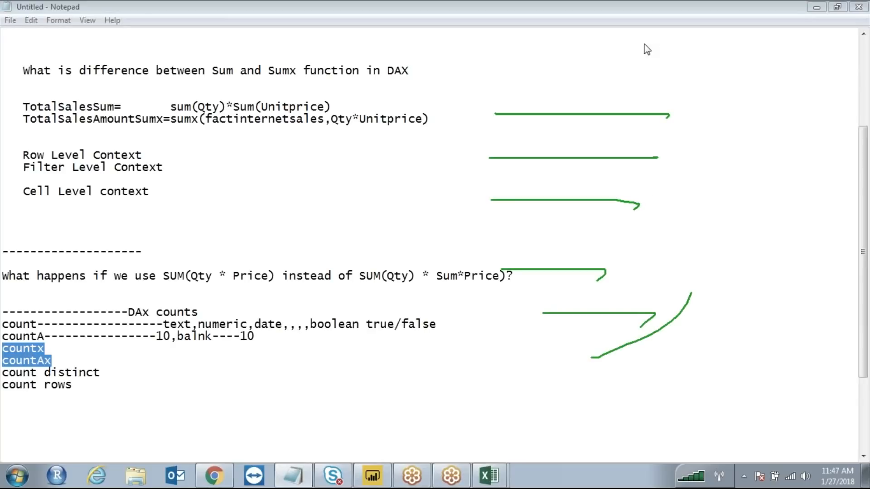
{"action": "key", "text": "Escape"}
Step: Annotate count distinct with ------5,2 repeating---4 and count rows with -------count no of rows
{"action": "left_click", "coordinate": [109, 372]}
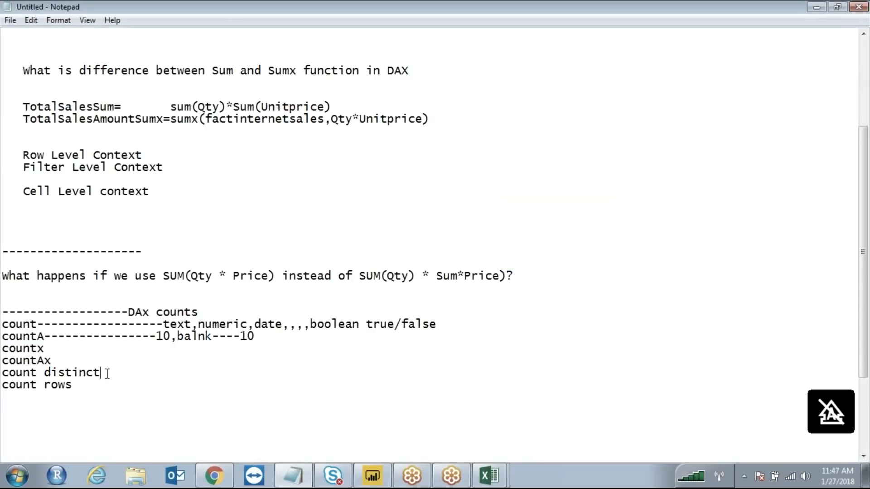
{"action": "type", "text": "------5,2 repeating"}
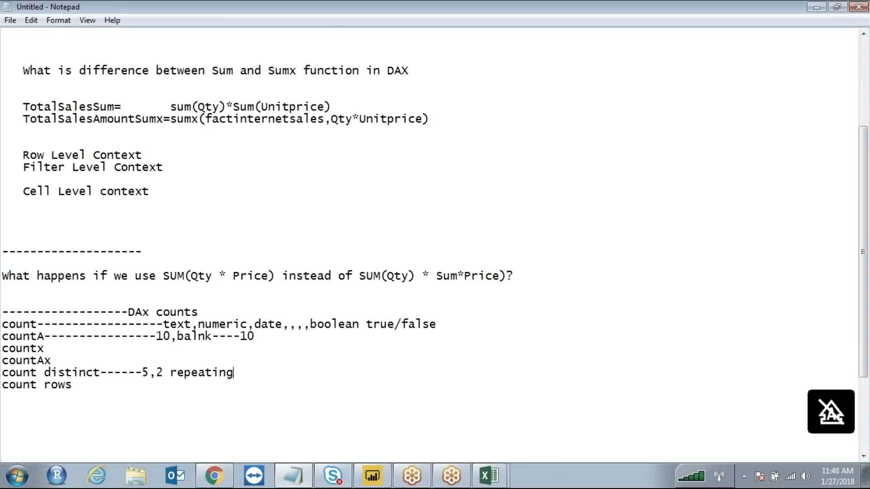
{"action": "type", "text": "---4"}
{"action": "left_click", "coordinate": [93, 388]}
{"action": "type", "text": "-------count no of rows"}
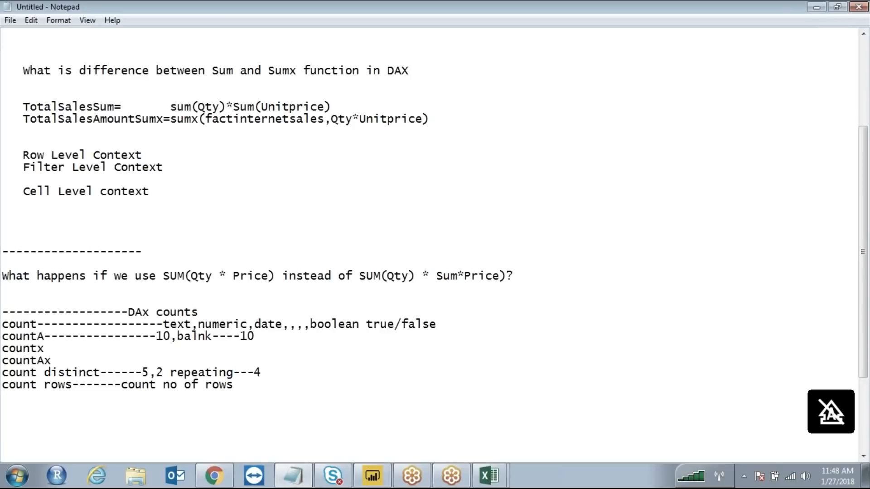
Step: Switch to Power BI Desktop and create a new measure named countval in the Calculated Measures table
{"action": "left_click", "coordinate": [378, 463]}
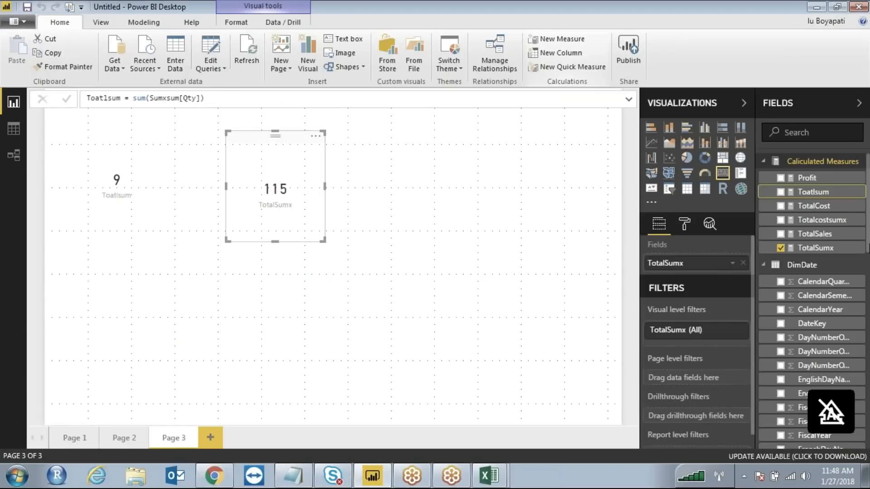
{"action": "left_click", "coordinate": [810, 169]}
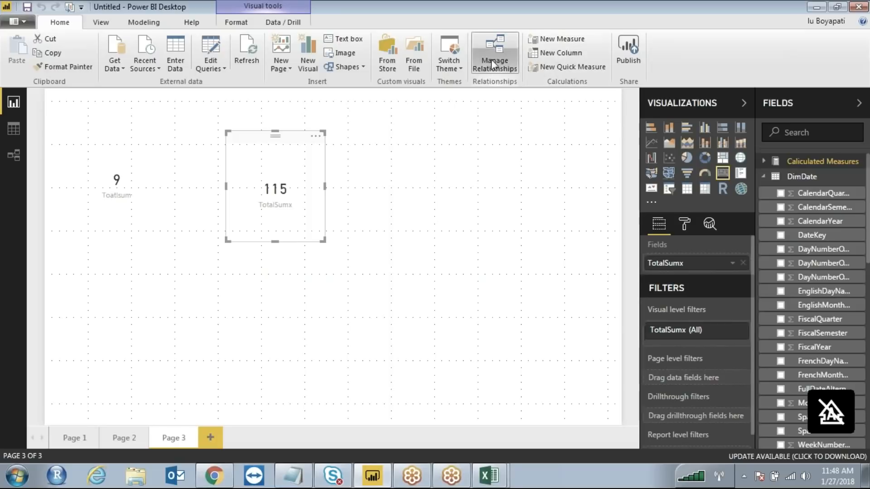
{"action": "left_click", "coordinate": [569, 42]}
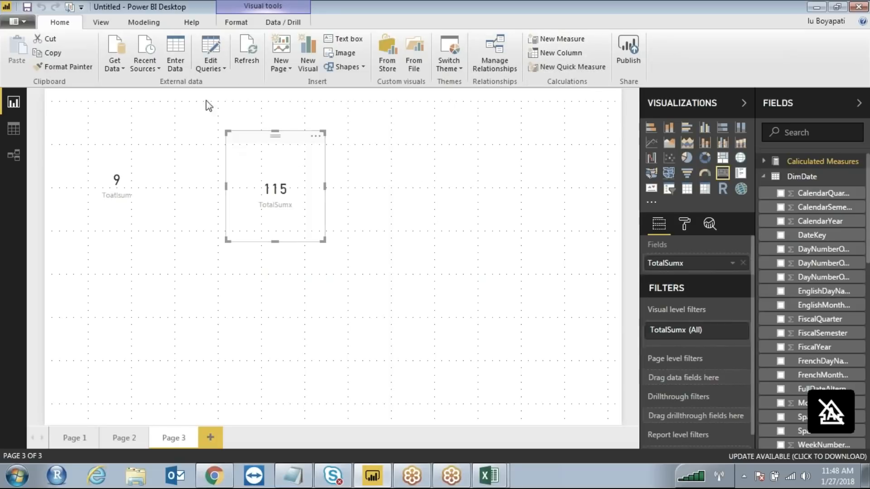
{"action": "left_click", "coordinate": [118, 97]}
{"action": "key", "text": "BackSpace"}
{"action": "key", "text": "BackSpace"}
{"action": "key", "text": "BackSpace"}
{"action": "key", "text": "BackSpace"}
{"action": "key", "text": "BackSpace"}
{"action": "key", "text": "BackSpace"}
{"action": "key", "text": "BackSpace"}
{"action": "type", "text": "count"}
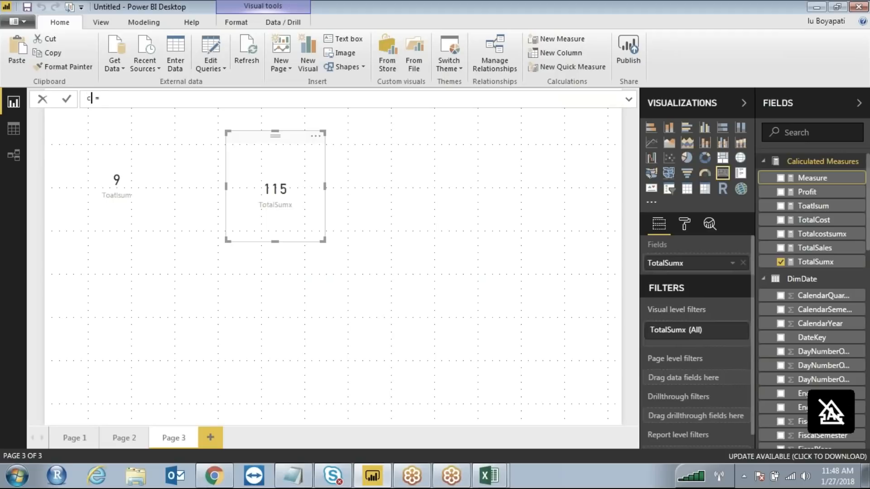
{"action": "type", "text": "val"}
Step: Start the countval formula with the COUNTA function, and compare the suggested descriptions of COUNTA and COUNTAX
{"action": "key", "text": "End"}
{"action": "type", "text": "count"}
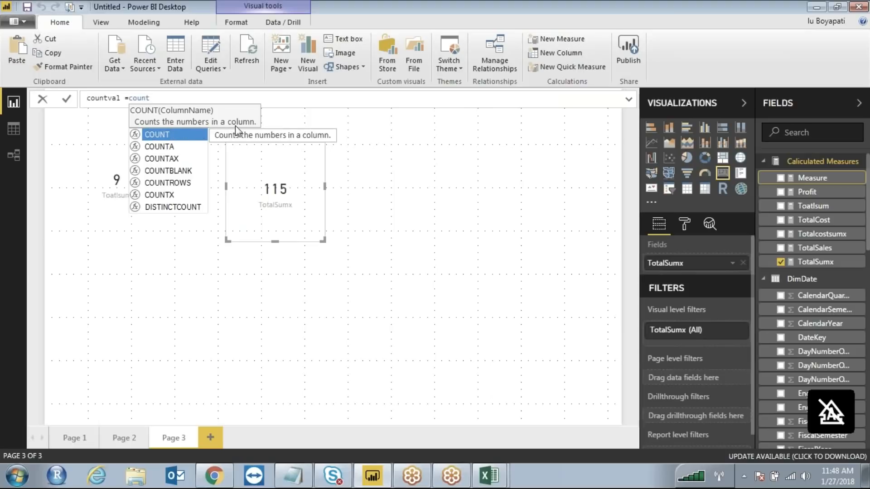
{"action": "left_click", "coordinate": [170, 147]}
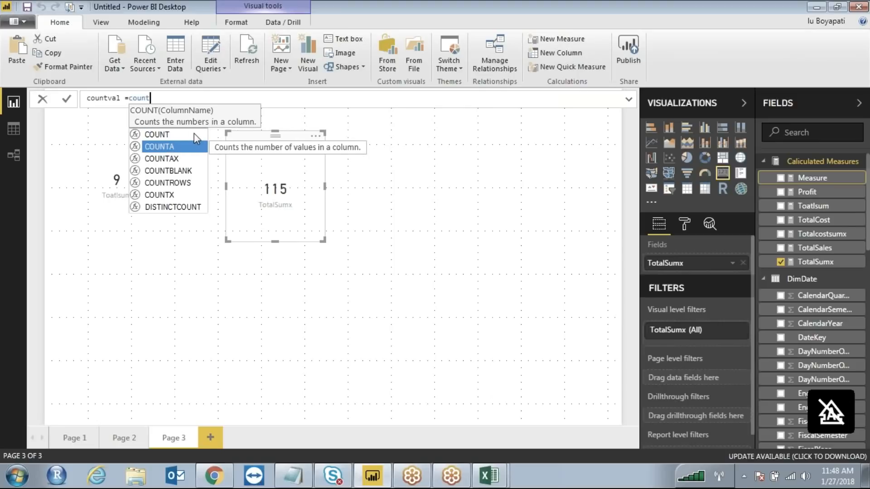
{"action": "double_click", "coordinate": [173, 147]}
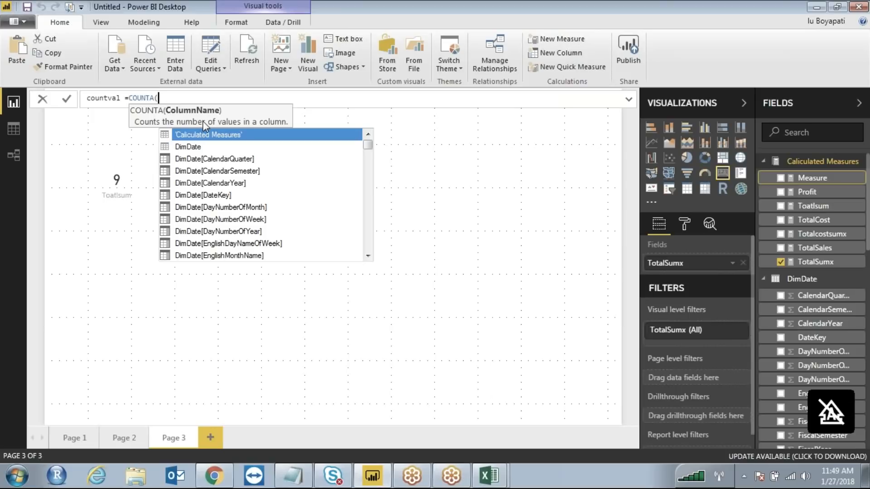
{"action": "key", "text": "BackSpace"}
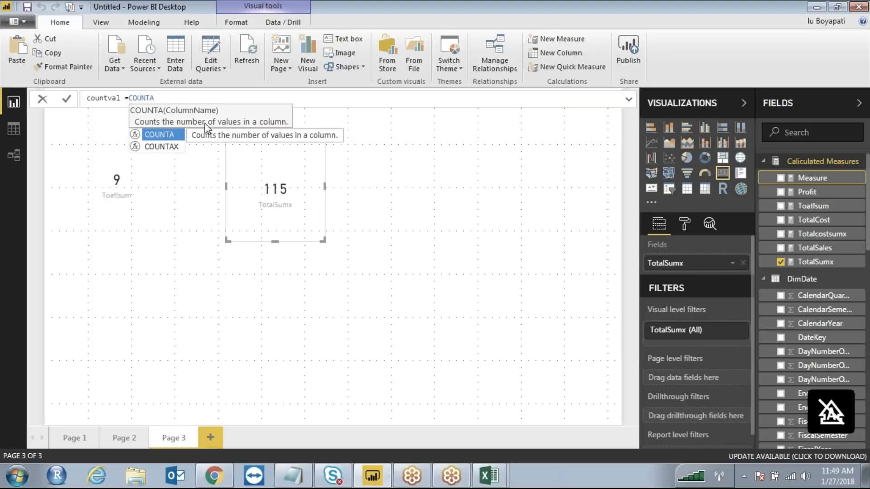
{"action": "key", "text": "Down"}
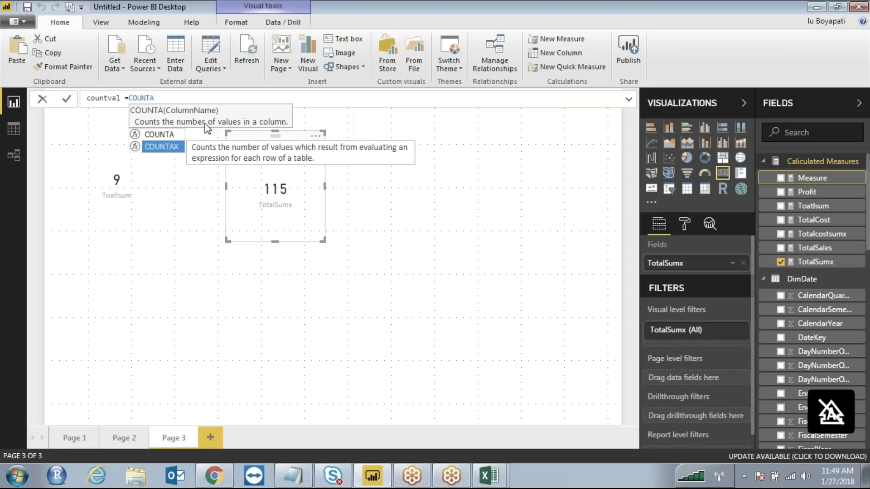
Step: Replace the function name in the countval formula with dis, and highlight the DISTINCTCOUNT suggestion to read its description
{"action": "key", "text": "BackSpace"}
{"action": "type", "text": "di"}
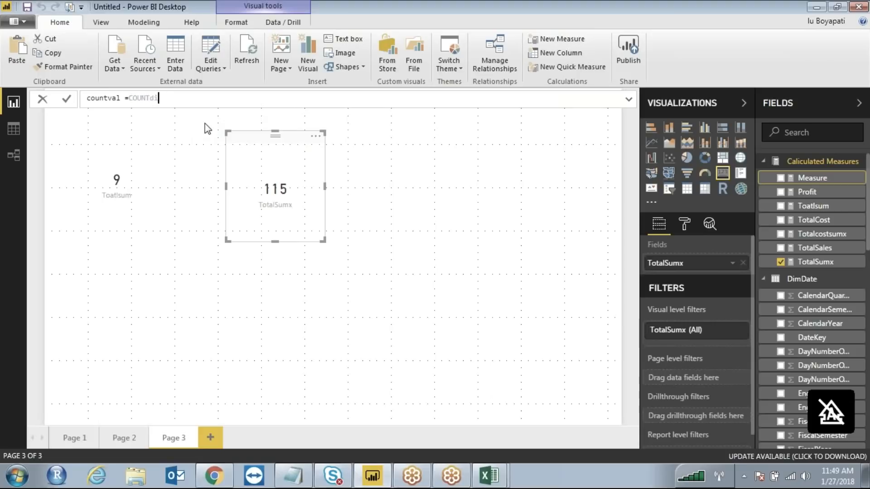
{"action": "key", "text": "BackSpace"}
{"action": "key", "text": "BackSpace"}
{"action": "key", "text": "BackSpace"}
{"action": "key", "text": "BackSpace"}
{"action": "key", "text": "BackSpace"}
{"action": "key", "text": "BackSpace"}
{"action": "key", "text": "BackSpace"}
{"action": "type", "text": "dis"}
{"action": "key", "text": "Down"}
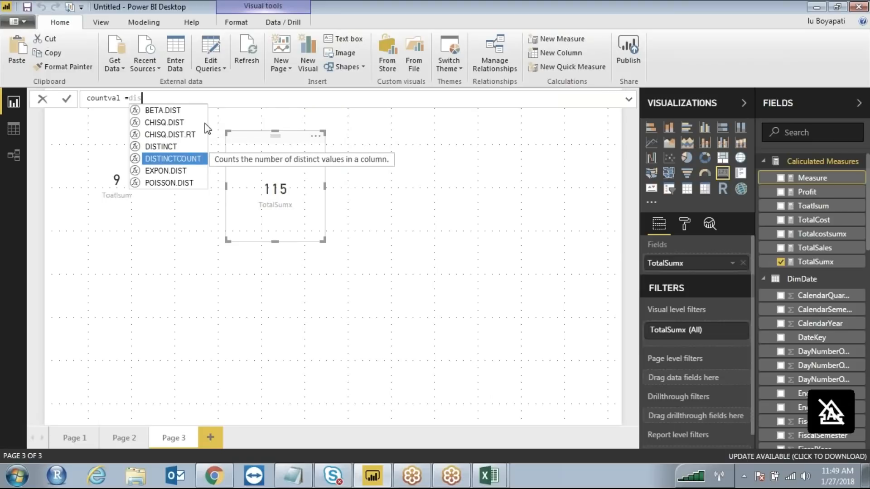
Step: Replace the partial function in the countval formula with COUNTROWS(FactInternetSales) and commit the measure
{"action": "key", "text": "BackSpace"}
{"action": "key", "text": "BackSpace"}
{"action": "key", "text": "BackSpace"}
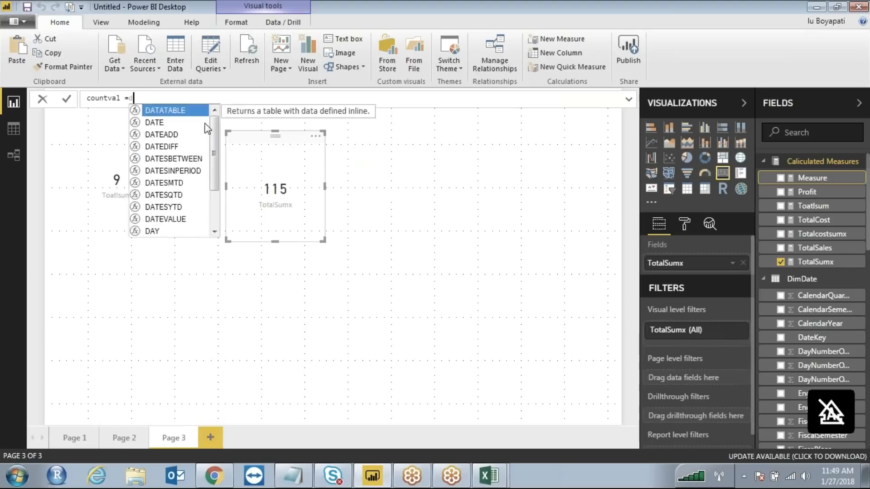
{"action": "type", "text": "c"}
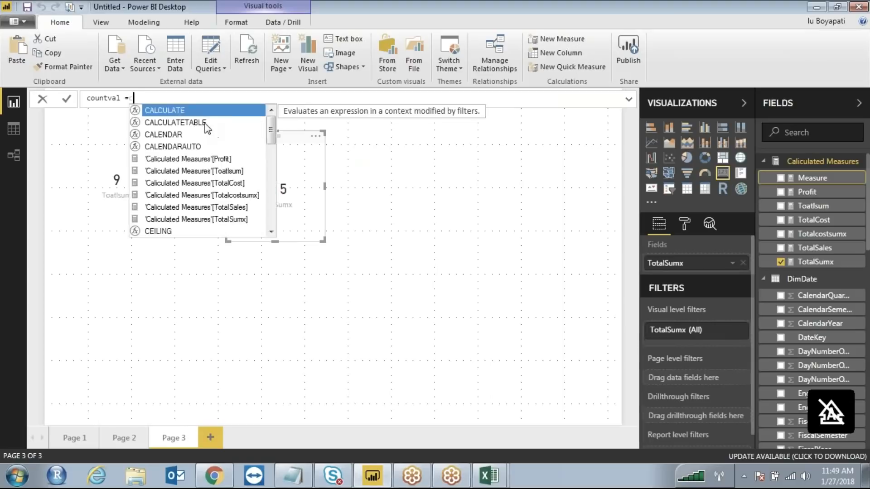
{"action": "type", "text": "ountrows"}
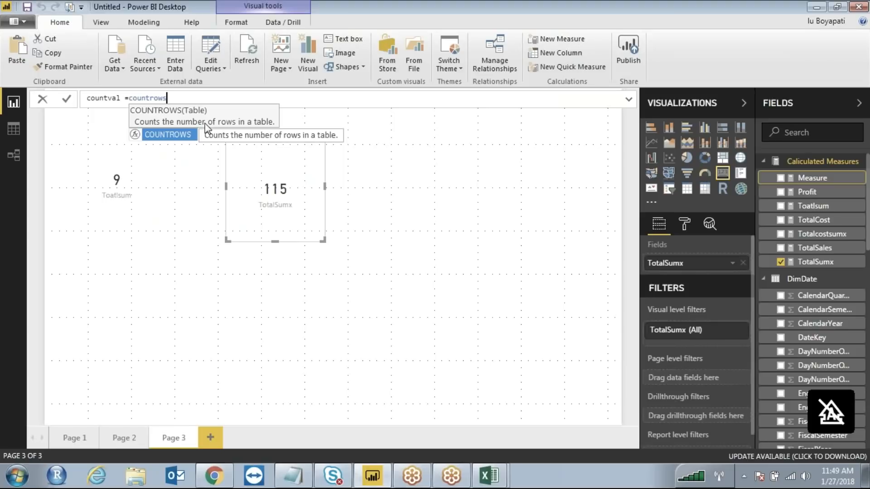
{"action": "key", "text": "Tab"}
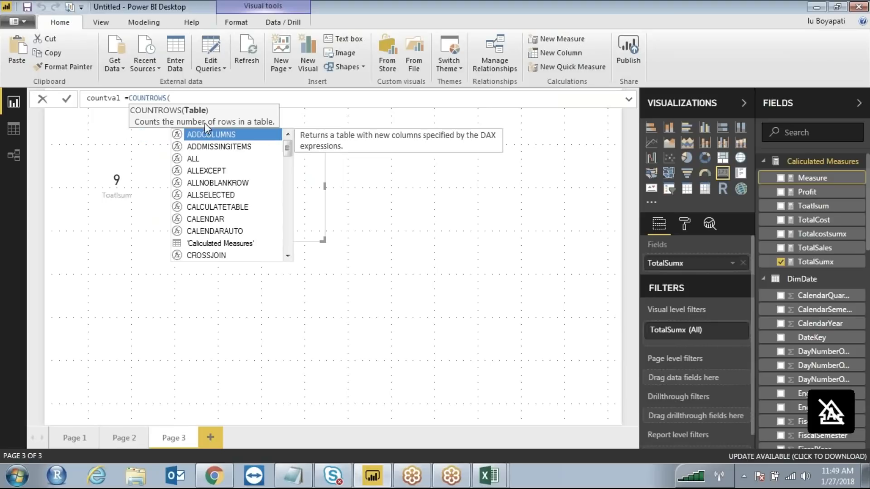
{"action": "type", "text": "fac"}
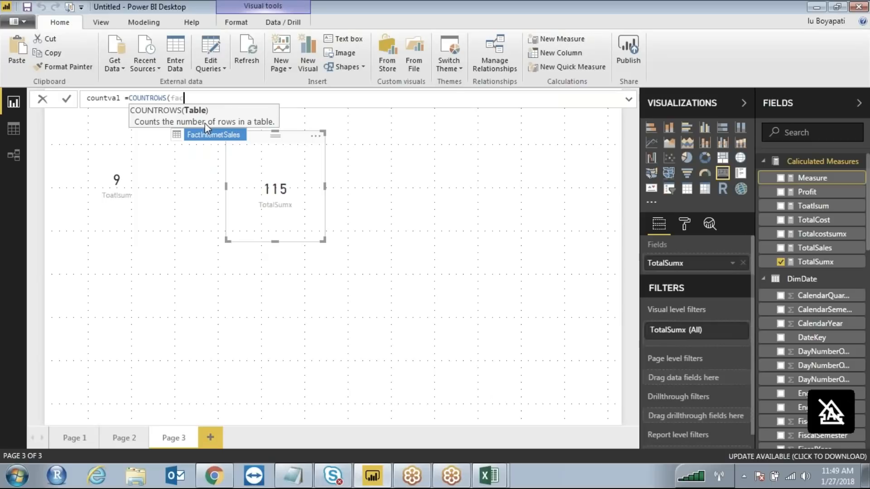
{"action": "key", "text": "Tab"}
{"action": "type", "text": ")"}
{"action": "key", "text": "Return"}
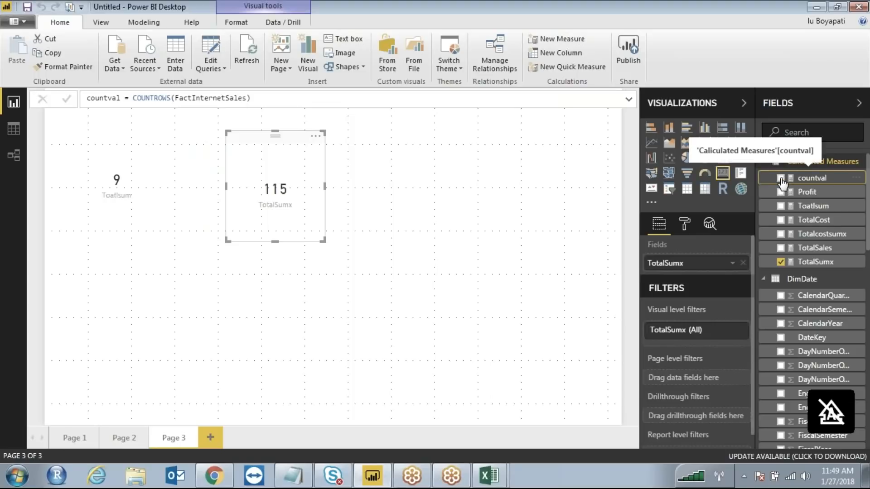
Step: Add countval to the report page as a separate card visual, place it beside the TotalSumx card, and resize it
{"action": "left_click", "coordinate": [353, 298]}
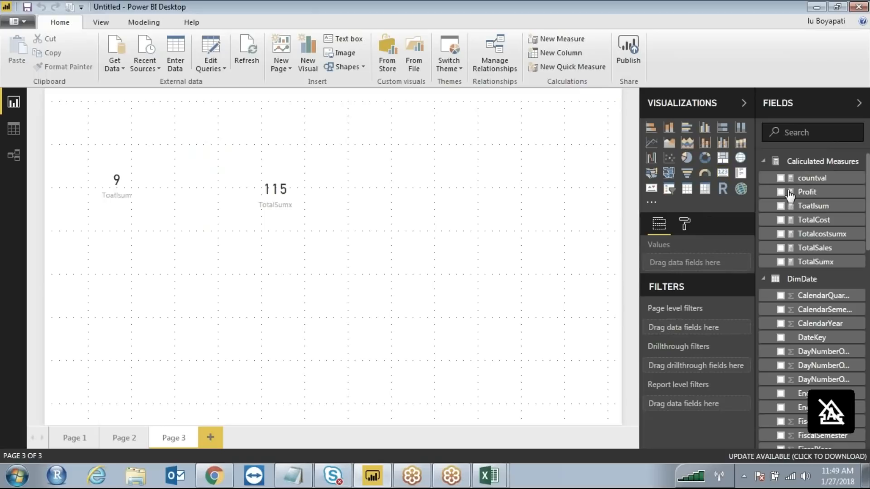
{"action": "left_click", "coordinate": [780, 178]}
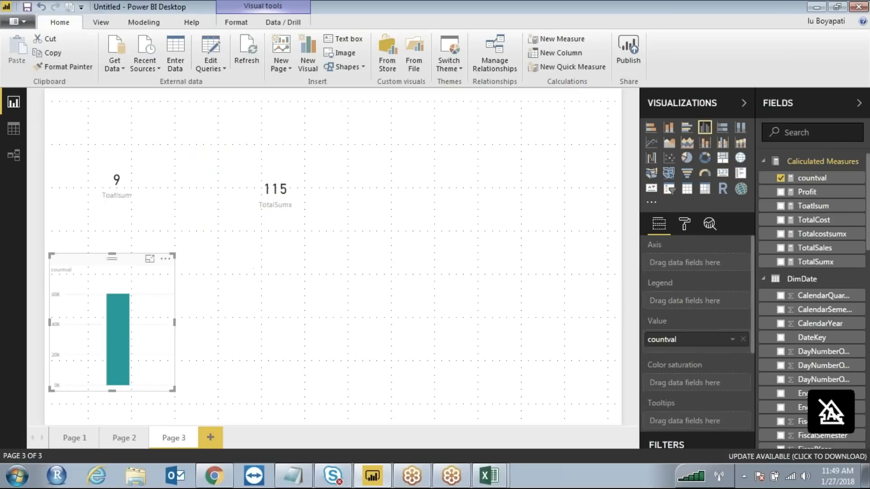
{"action": "left_click", "coordinate": [723, 172]}
{"action": "left_click_drag", "start_coordinate": [127, 262], "coordinate": [222, 260]}
{"action": "left_click_drag", "start_coordinate": [301, 254], "coordinate": [465, 123]}
{"action": "left_click_drag", "start_coordinate": [512, 248], "coordinate": [540, 242]}
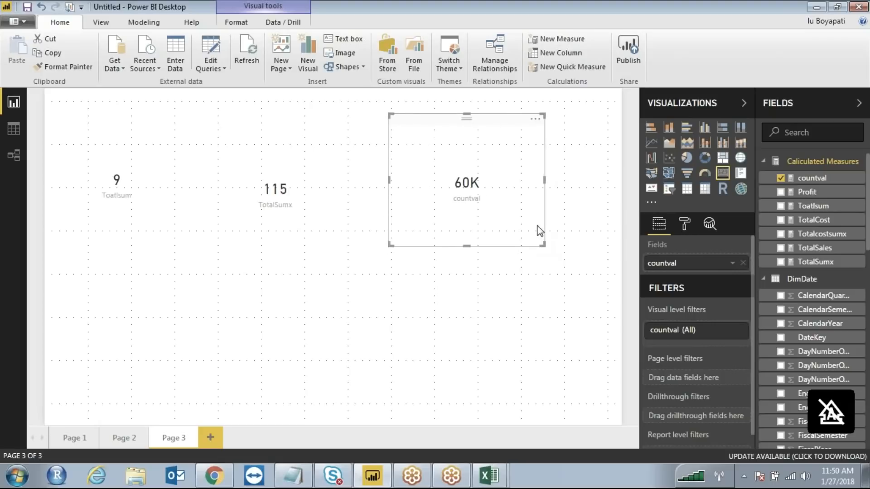
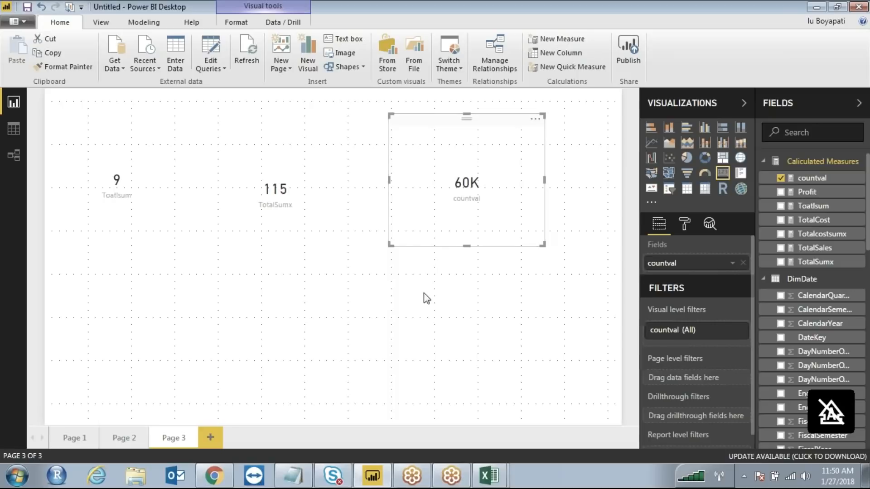
Step: Switch to Notepad and highlight the DAX count function notes and the SUM(Qty * Price) question for review
{"action": "left_click", "coordinate": [293, 481]}
{"action": "left_click", "coordinate": [97, 350]}
{"action": "left_click_drag", "start_coordinate": [248, 388], "coordinate": [4, 327]}
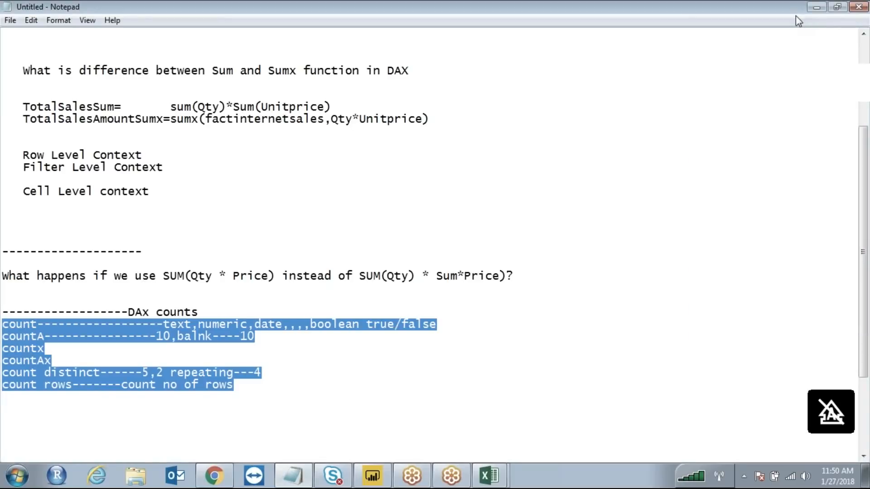
{"action": "left_click", "coordinate": [852, 28]}
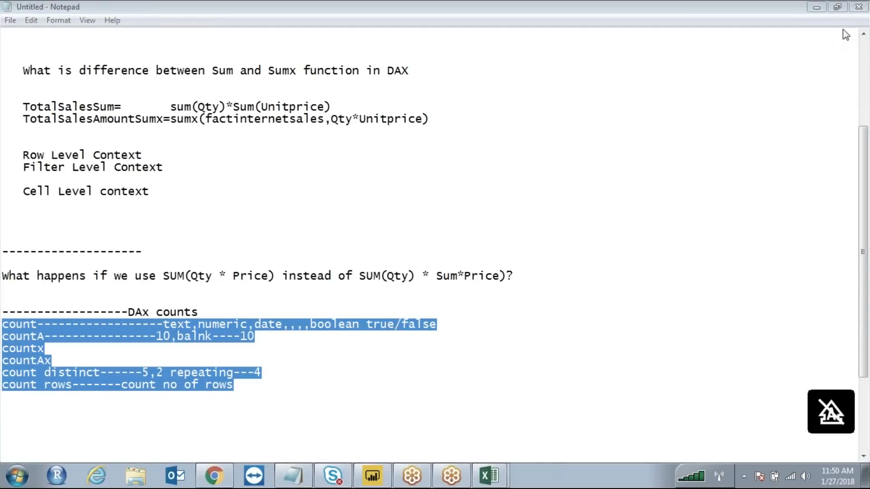
{"action": "left_click", "coordinate": [198, 249]}
{"action": "left_click_drag", "start_coordinate": [156, 275], "coordinate": [396, 273]}
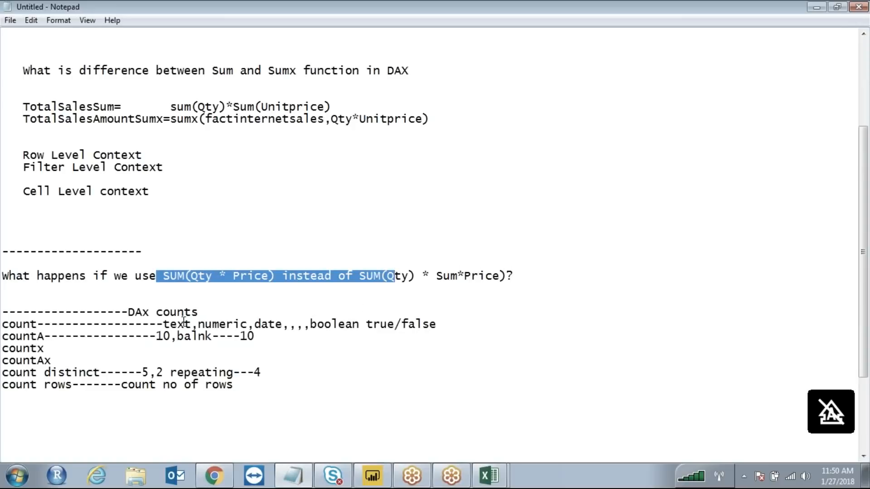
{"action": "left_click_drag", "start_coordinate": [272, 390], "coordinate": [2, 312]}
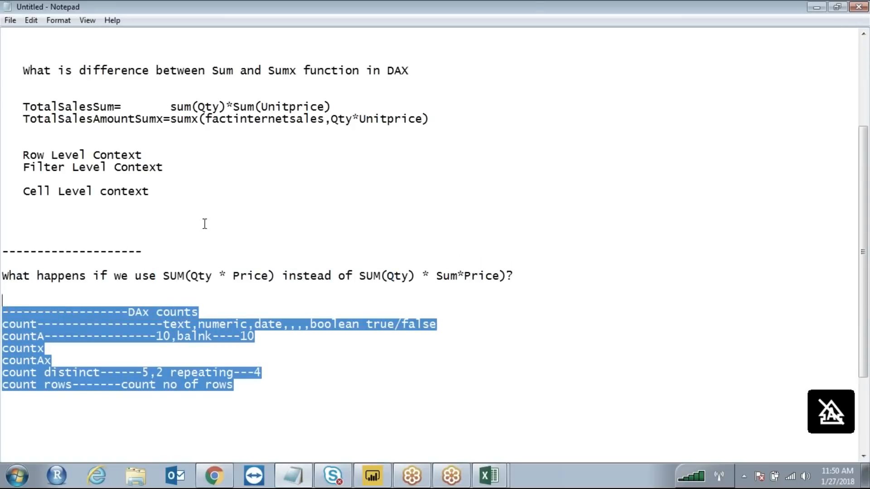
Step: Highlight the Row Level, Filter Level and Cell Level context lines in the notes
{"action": "left_click", "coordinate": [169, 192]}
{"action": "left_click_drag", "start_coordinate": [43, 155], "coordinate": [171, 197]}
{"action": "left_click", "coordinate": [50, 208]}
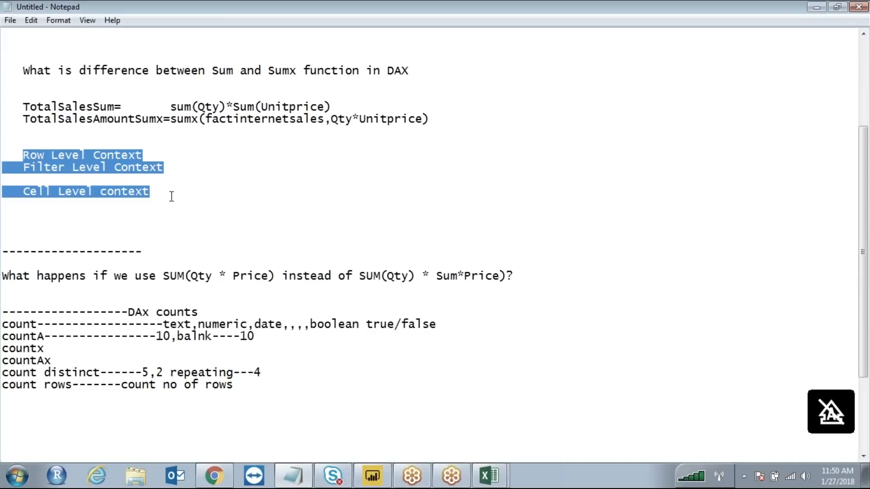
Step: Insert blank lines below the Cell Level context line and add the indented note --------Calculate -----filter------
{"action": "left_click", "coordinate": [26, 206]}
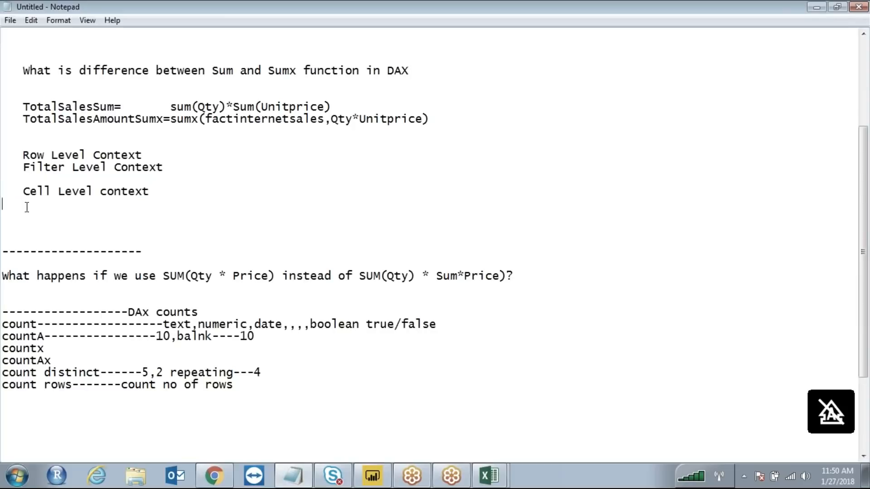
{"action": "key", "text": "Return"}
{"action": "key", "text": "Return"}
{"action": "key", "text": "Return"}
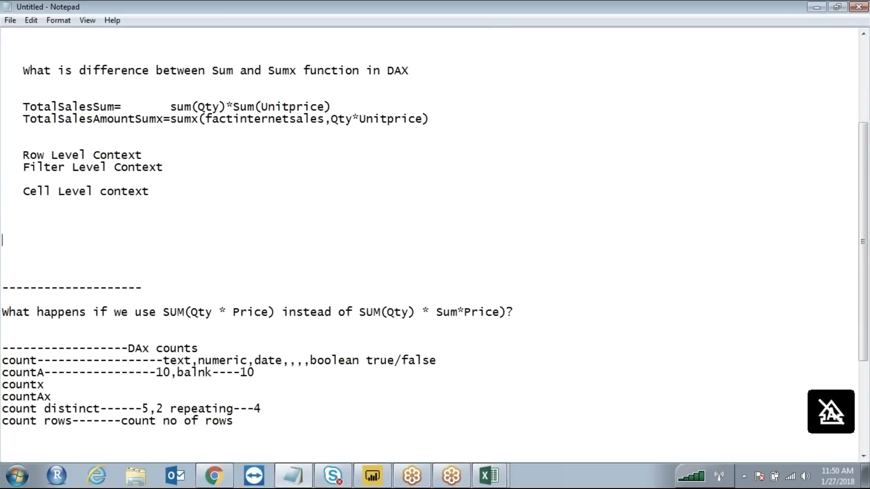
{"action": "type", "text": "--------"}
{"action": "type", "text": "Cali"}
{"action": "type", "text": "cy"}
{"action": "key", "text": "BackSpace"}
{"action": "key", "text": "BackSpace"}
{"action": "key", "text": "BackSpace"}
{"action": "type", "text": "culate -----filt"}
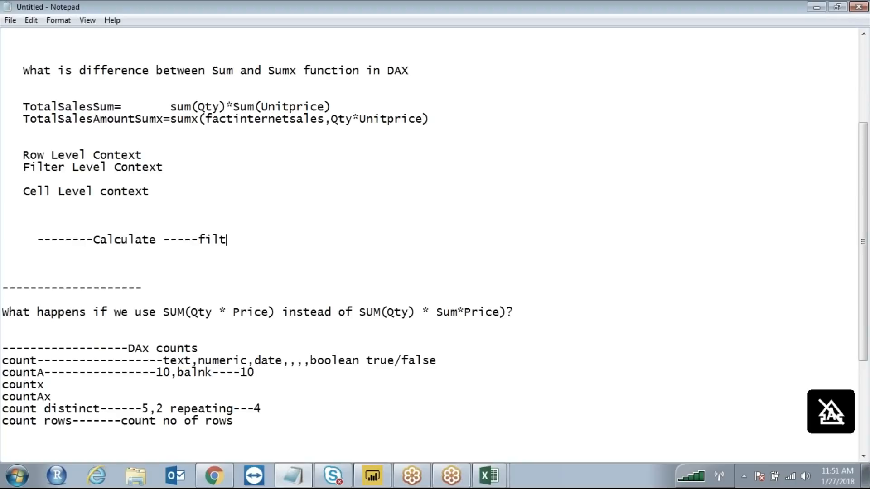
{"action": "type", "text": "er------"}
Step: Add the line Calender Table----- below the Calculate and filter note
{"action": "key", "text": "Return"}
{"action": "type", "text": "Calendet"}
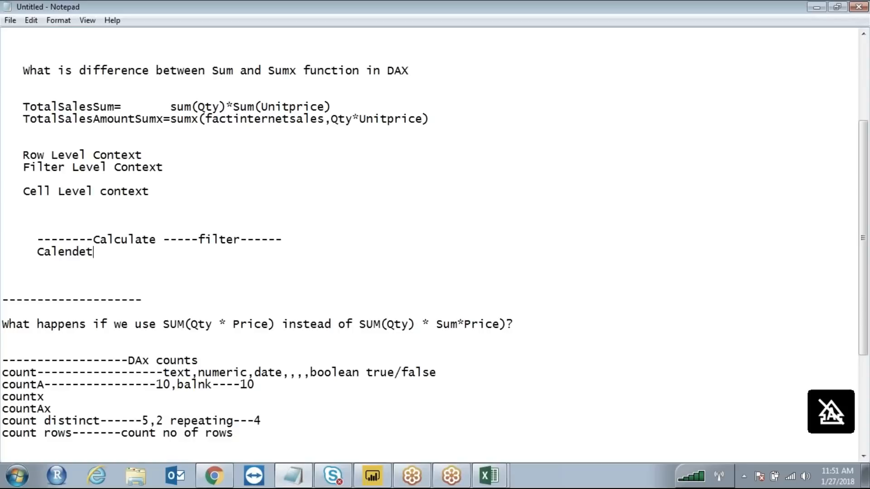
{"action": "key", "text": "BackSpace"}
{"action": "type", "text": "r Tab;le"}
{"action": "key", "text": "BackSpace"}
{"action": "key", "text": "BackSpace"}
{"action": "key", "text": "BackSpace"}
{"action": "type", "text": "le-----"}
{"action": "key", "text": "Return"}
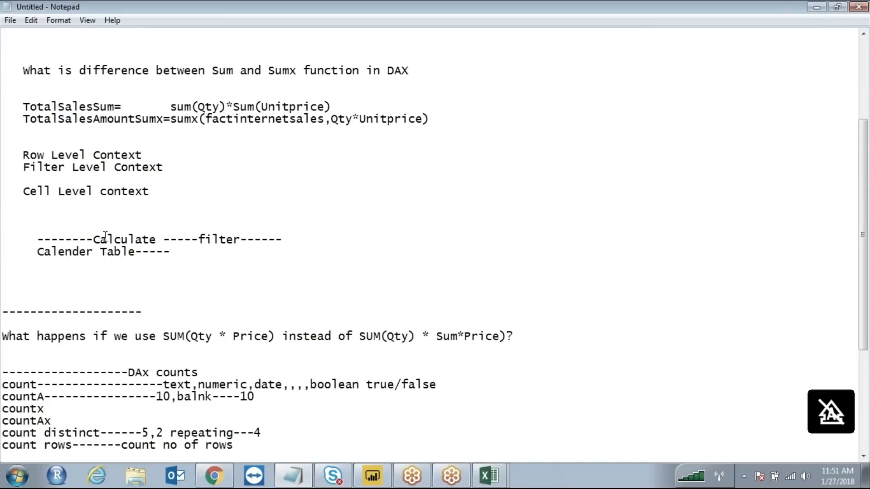
Step: Highlight Calculate and filter in the notes, and add Topn and Has on separate lines below Calender Table
{"action": "double_click", "coordinate": [119, 240]}
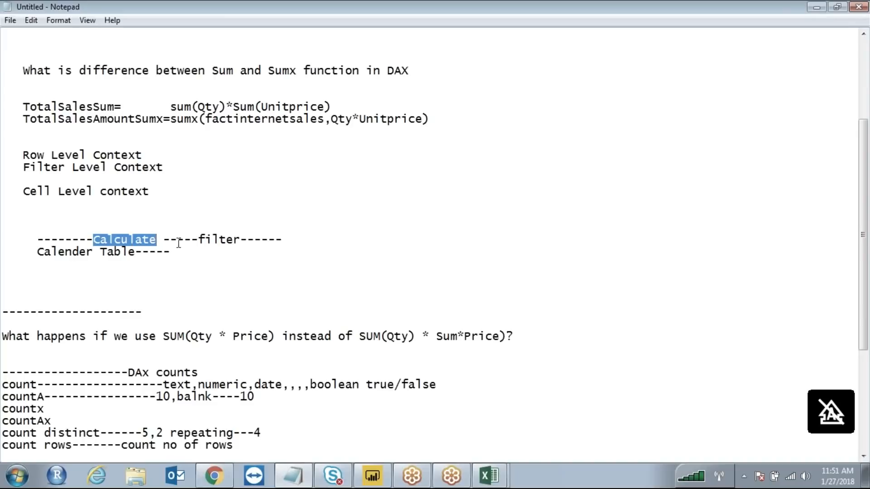
{"action": "left_click_drag", "start_coordinate": [199, 240], "coordinate": [240, 243]}
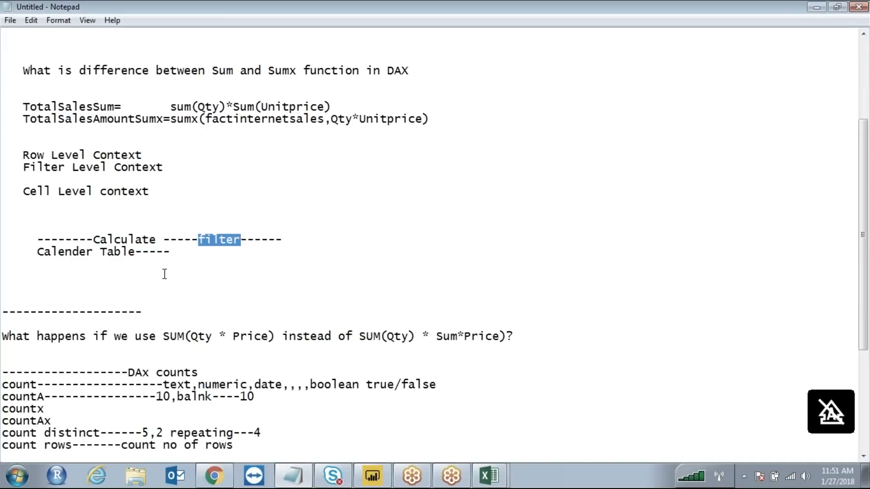
{"action": "left_click", "coordinate": [57, 265]}
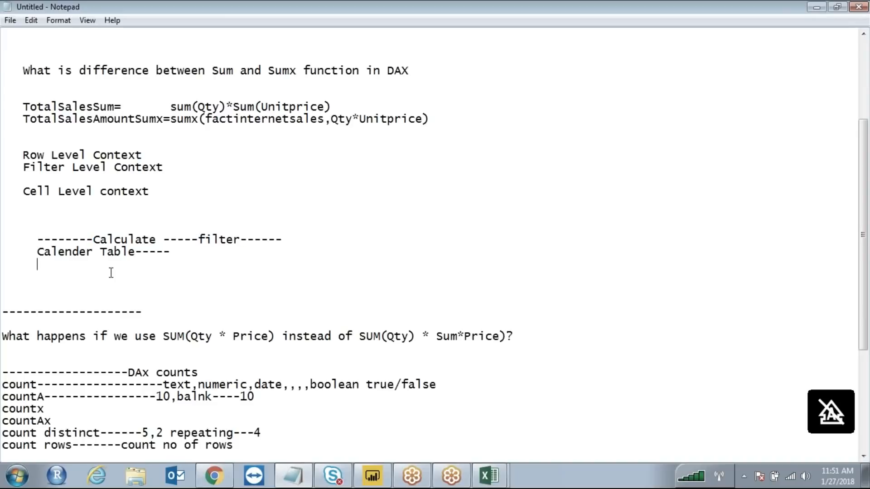
{"action": "type", "text": "Topnpn"}
{"action": "key", "text": "Return"}
{"action": "type", "text": "Has"}
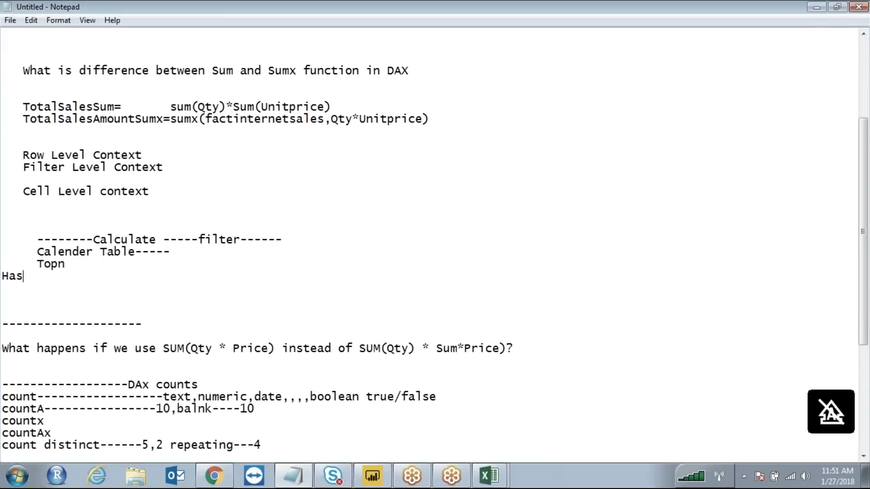